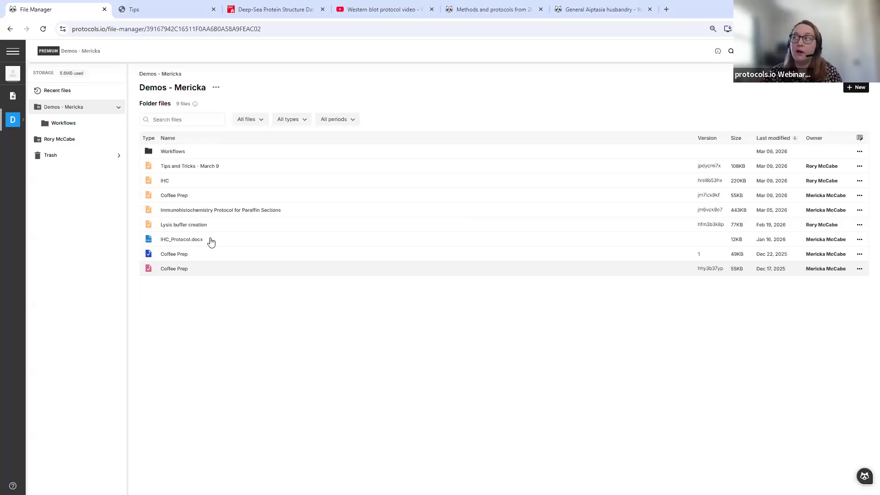
- Show the IHC_Protocol.docx details panel, briefly checking Tips and Tricks - March 9 first
{"action": "left_click", "coordinate": [194, 245]}
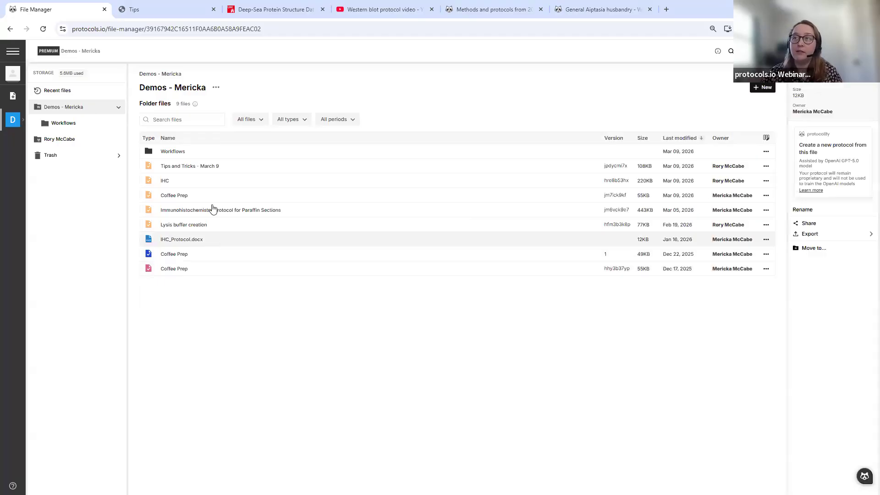
{"action": "left_click", "coordinate": [202, 164]}
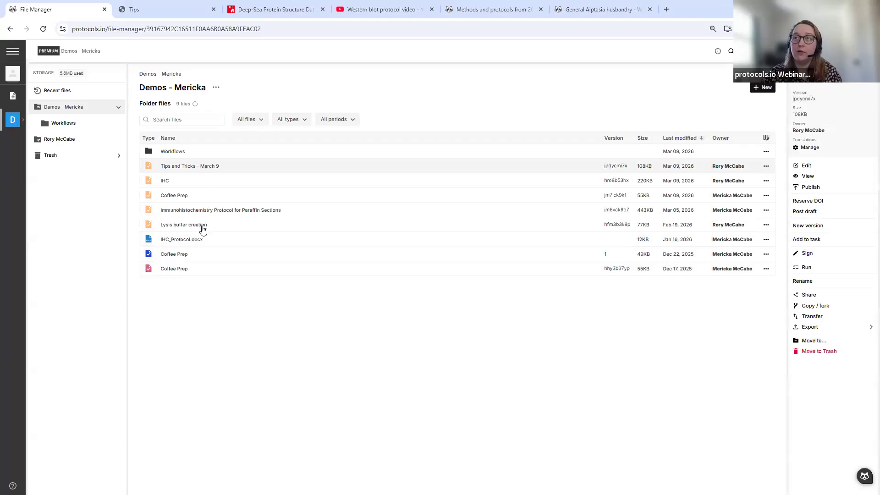
{"action": "left_click", "coordinate": [172, 241]}
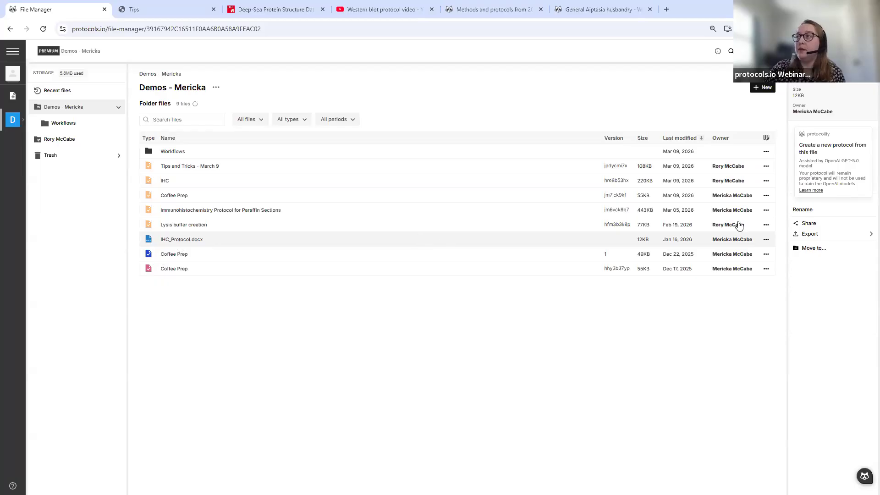
- Cancel the Protocolify conversion of the Word file and open the IHC protocol in the editor
{"action": "left_click", "coordinate": [828, 166]}
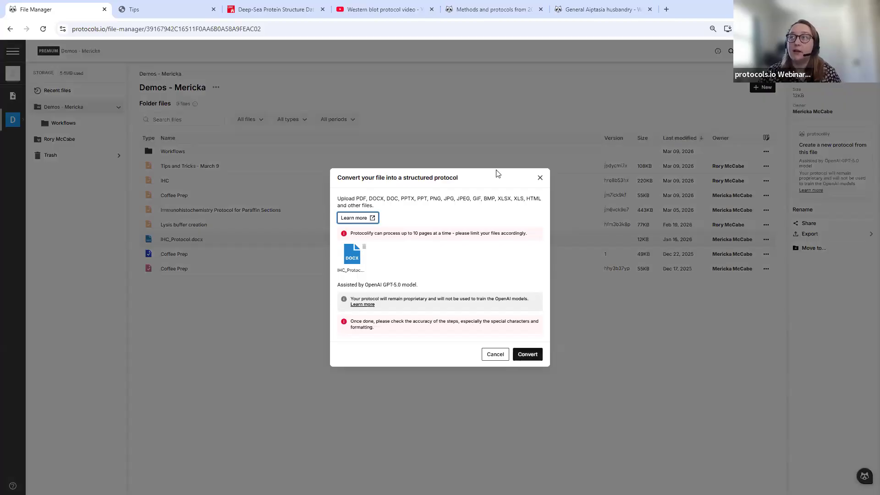
{"action": "left_click", "coordinate": [539, 179]}
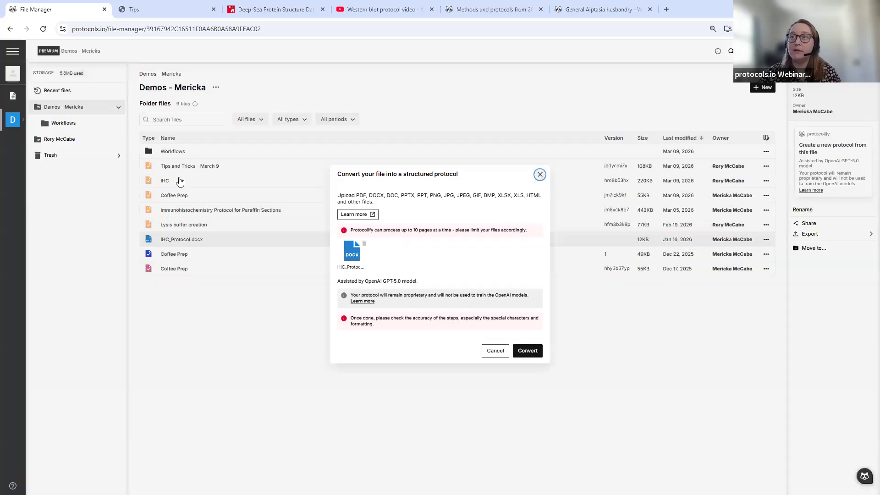
{"action": "double_click", "coordinate": [177, 181]}
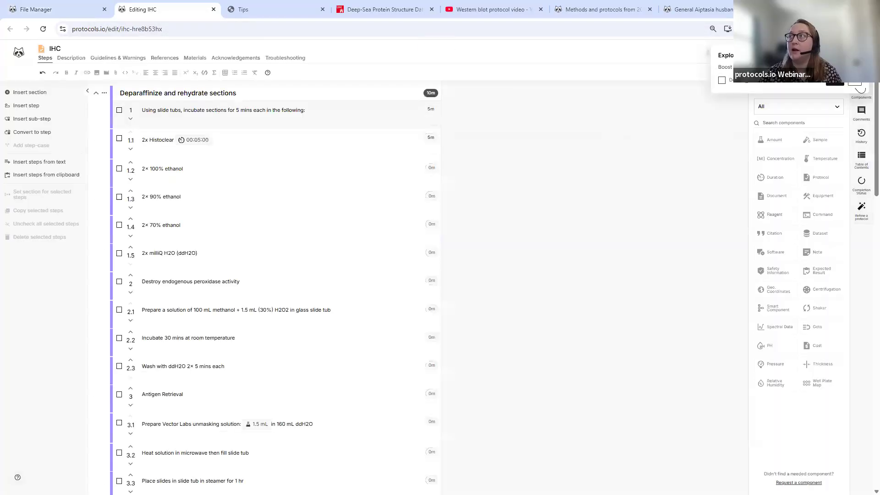
- Tick the option in the Explore tip and dismiss it
{"action": "left_click", "coordinate": [729, 80]}
{"action": "left_click", "coordinate": [858, 85]}
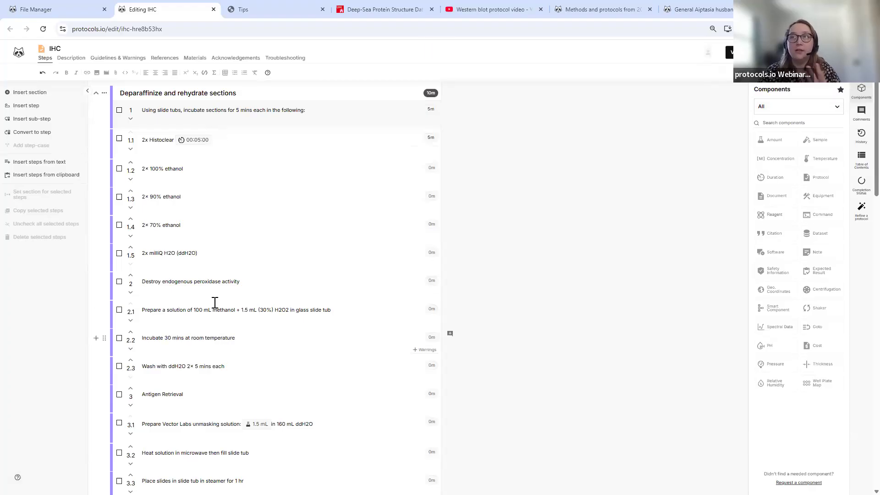
{"action": "scroll", "coordinate": [275, 124], "scroll_direction": "down", "scroll_amount": 1}
{"action": "scroll", "coordinate": [225, 172], "scroll_direction": "up", "scroll_amount": 1}
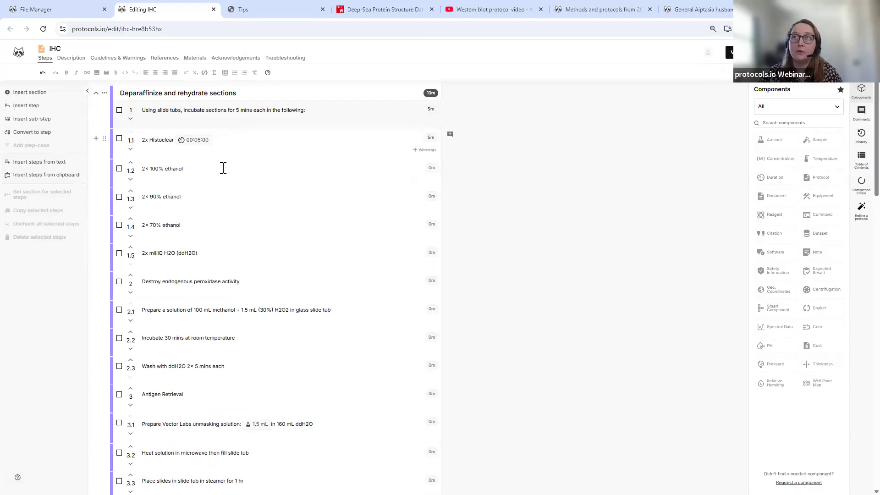
- Close the IHC editor tab and show the Tips and Tricks - March 9 details in File Manager
{"action": "left_click", "coordinate": [65, 10]}
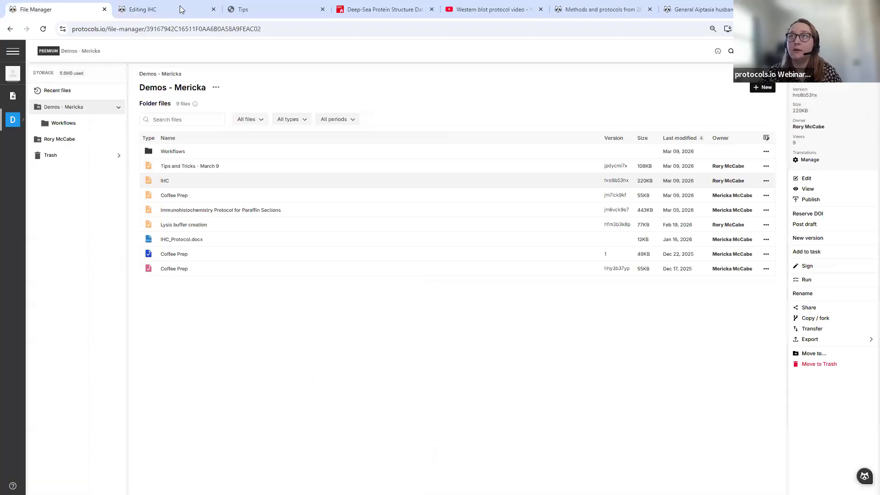
{"action": "left_click", "coordinate": [213, 9]}
{"action": "left_click", "coordinate": [192, 166]}
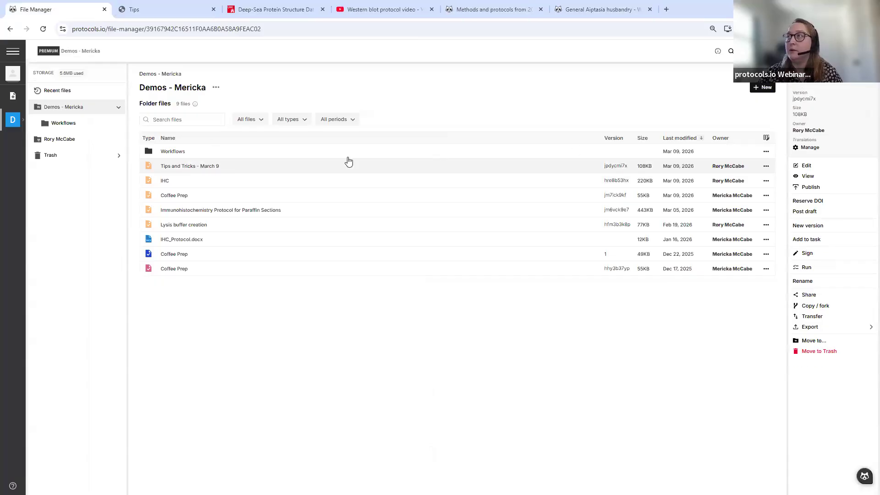
- Open Tips and Tricks - March 9 in the editor and reveal the + New add options
{"action": "left_click", "coordinate": [823, 169]}
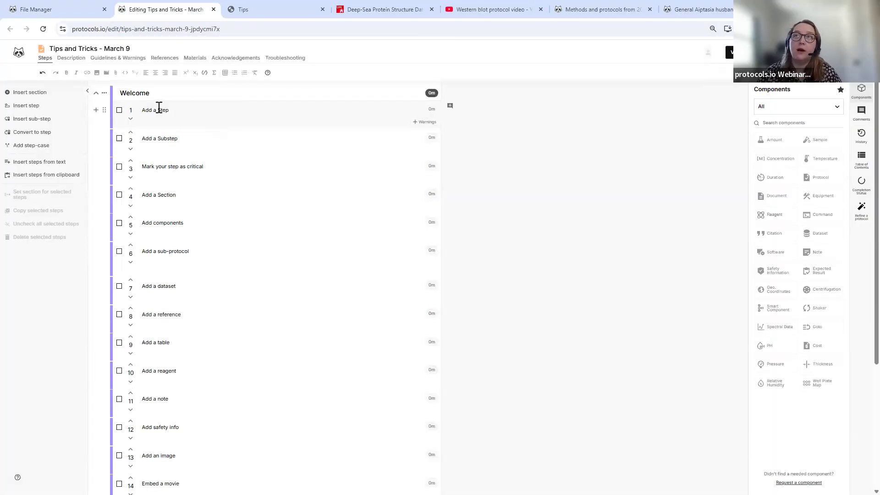
{"action": "left_click", "coordinate": [186, 114]}
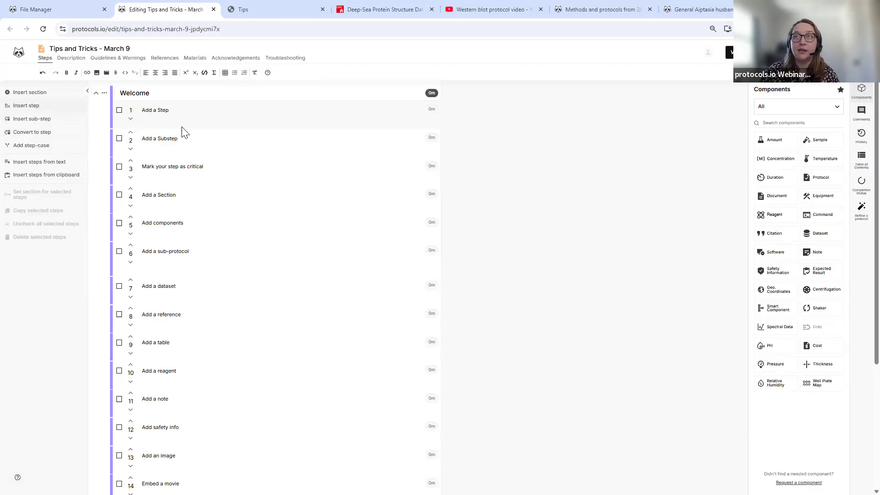
{"action": "scroll", "coordinate": [180, 137], "scroll_direction": "down", "scroll_amount": 4}
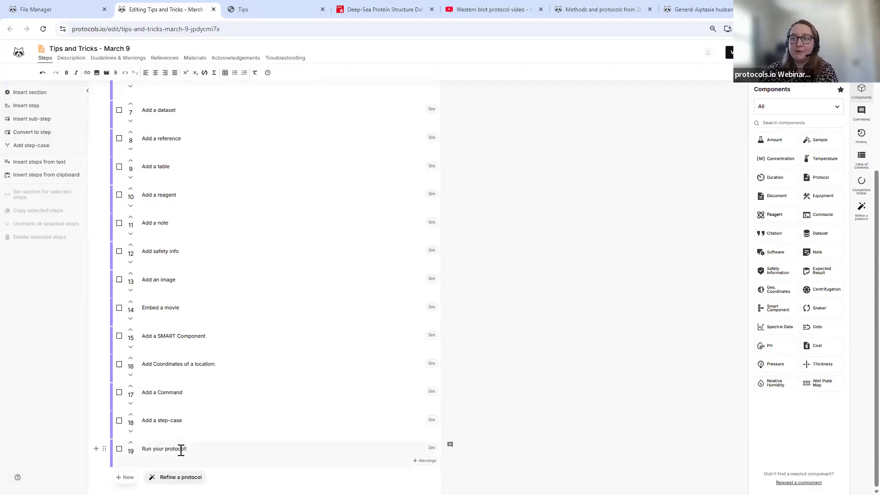
{"action": "left_click", "coordinate": [125, 479]}
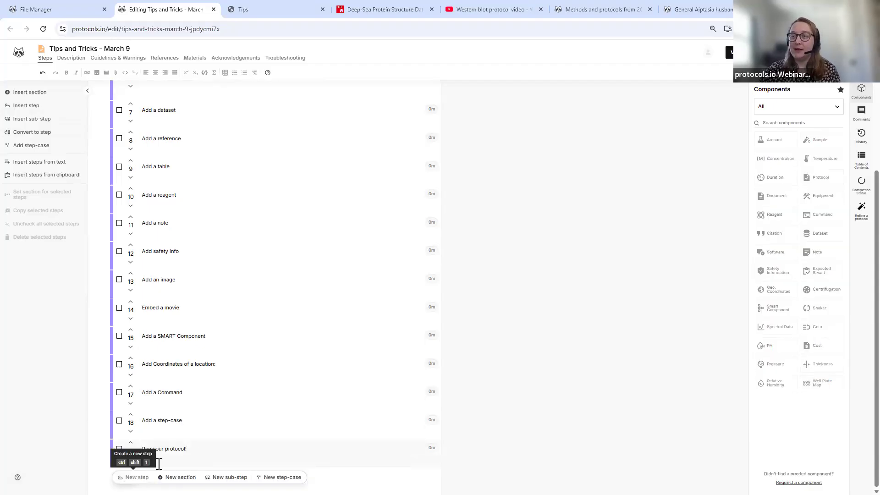
{"action": "scroll", "coordinate": [204, 191], "scroll_direction": "up", "scroll_amount": 4}
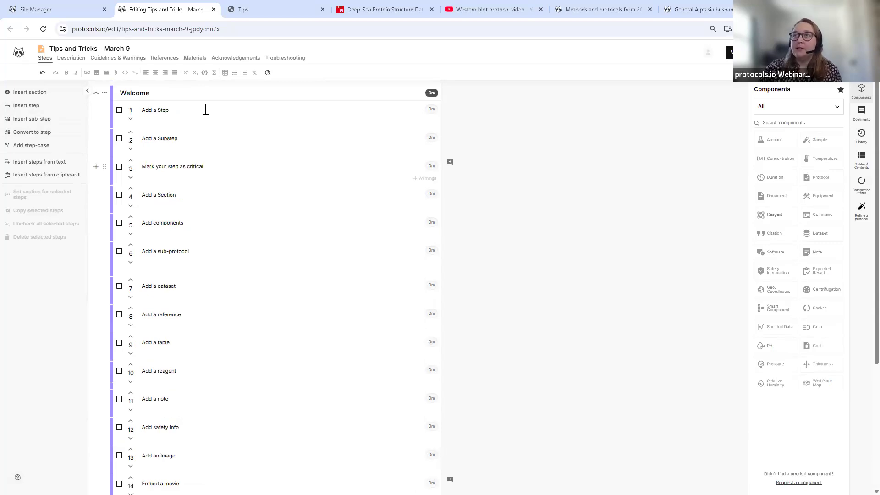
- Insert blank steps after step 1 and after the last step, Run your protocol!
{"action": "left_click", "coordinate": [32, 106]}
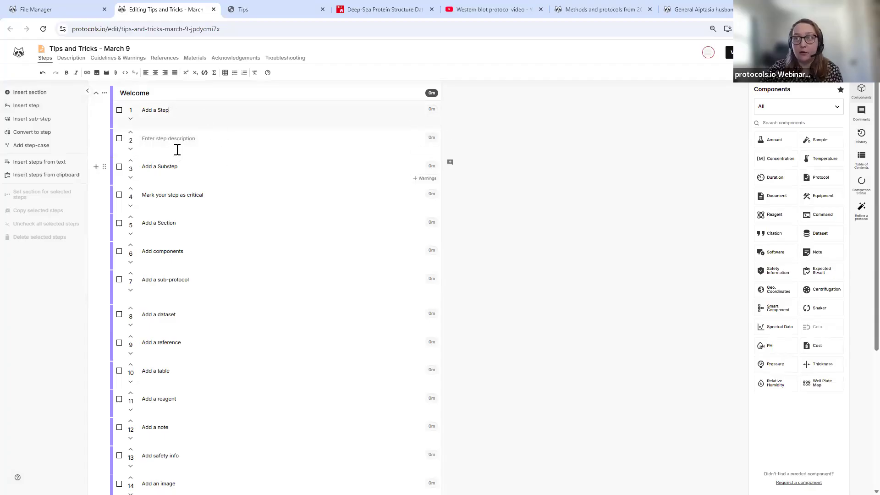
{"action": "scroll", "coordinate": [256, 475], "scroll_direction": "down", "scroll_amount": 1}
{"action": "scroll", "coordinate": [255, 474], "scroll_direction": "down", "scroll_amount": 6}
{"action": "scroll", "coordinate": [248, 466], "scroll_direction": "up", "scroll_amount": 7}
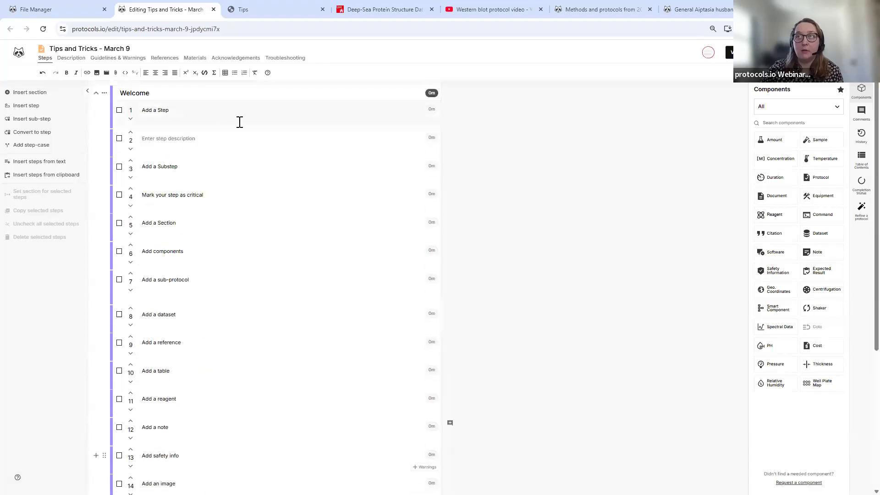
{"action": "scroll", "coordinate": [248, 460], "scroll_direction": "down", "scroll_amount": 5}
{"action": "left_click", "coordinate": [239, 450]}
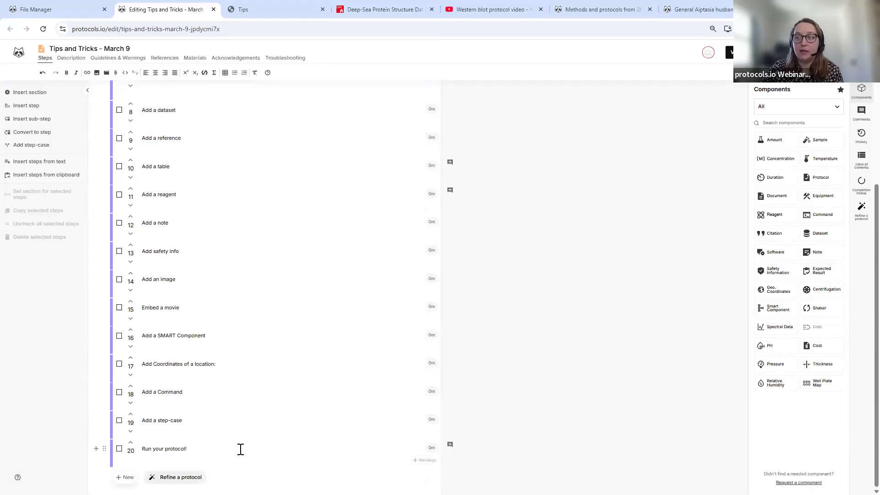
{"action": "key", "text": "Return"}
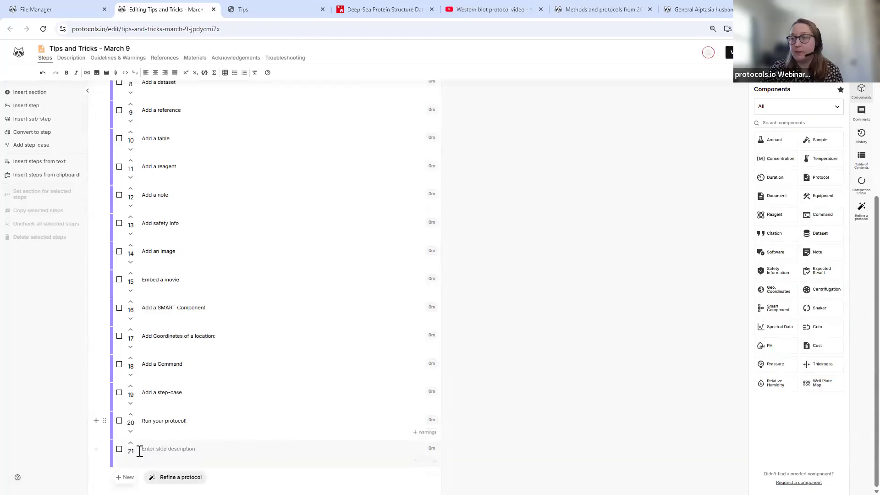
- Delete blank steps 2 and 21, then add an empty sub-step under step 2
{"action": "left_click", "coordinate": [119, 449]}
{"action": "scroll", "coordinate": [124, 123], "scroll_direction": "up", "scroll_amount": 5}
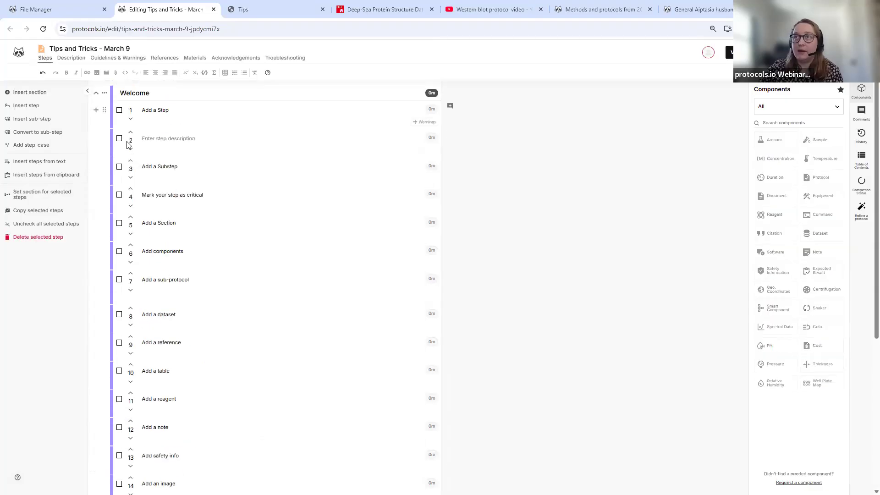
{"action": "left_click", "coordinate": [25, 238]}
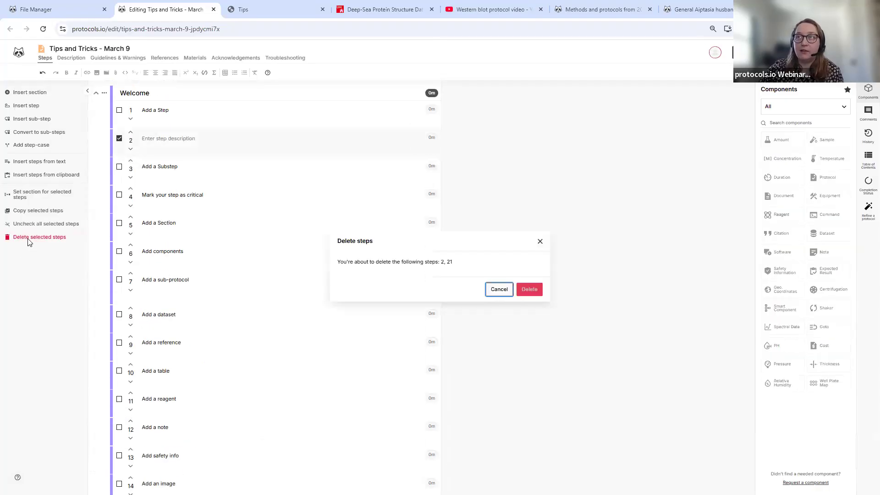
{"action": "left_click", "coordinate": [530, 291]}
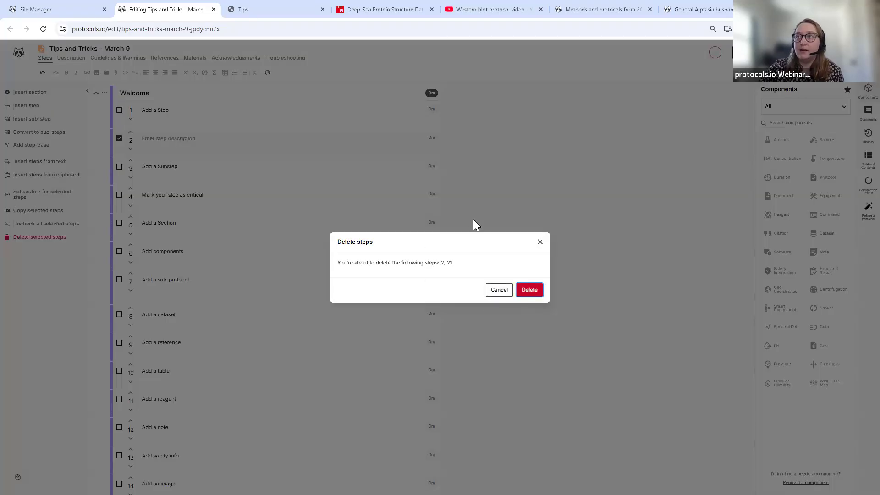
{"action": "left_click", "coordinate": [184, 142]}
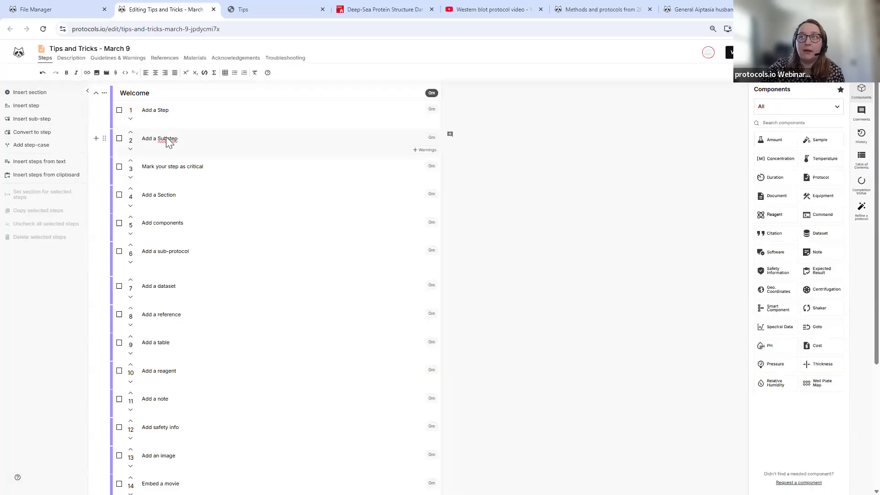
{"action": "left_click", "coordinate": [36, 121]}
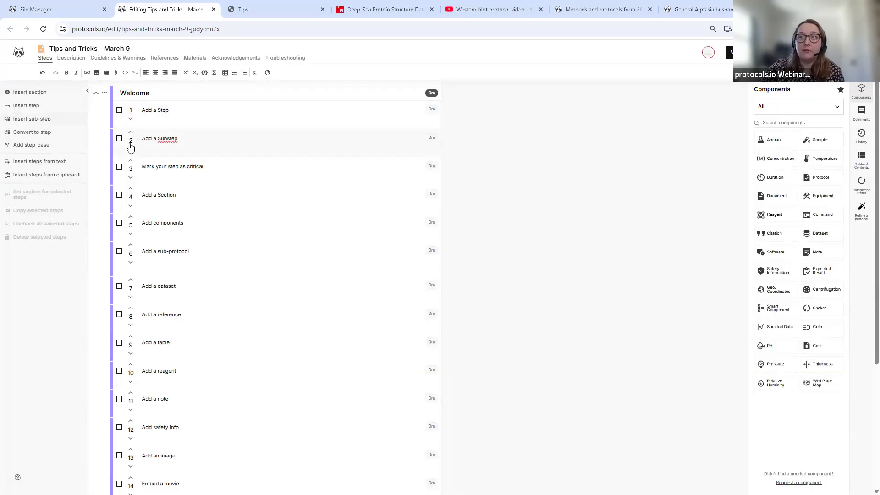
- Type 'SubStep' into sub-step 2.1 and bring up step 3's action menu
{"action": "left_click", "coordinate": [145, 137]}
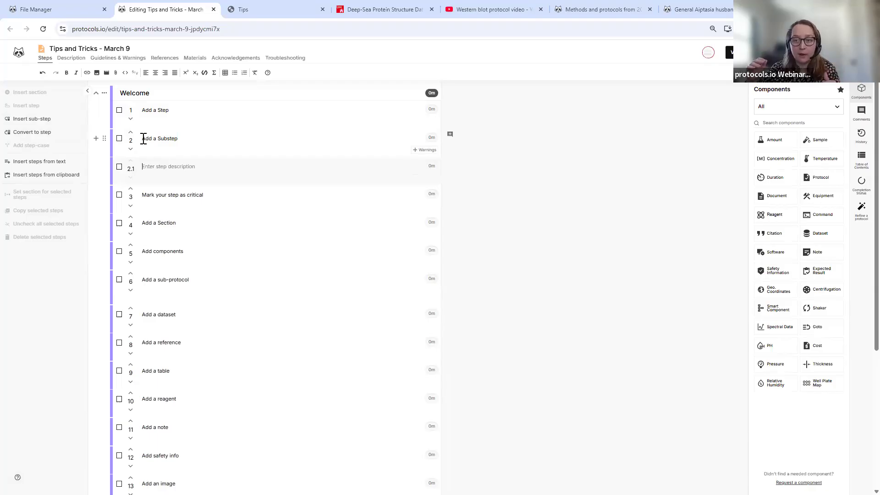
{"action": "type", "text": "SubStep"}
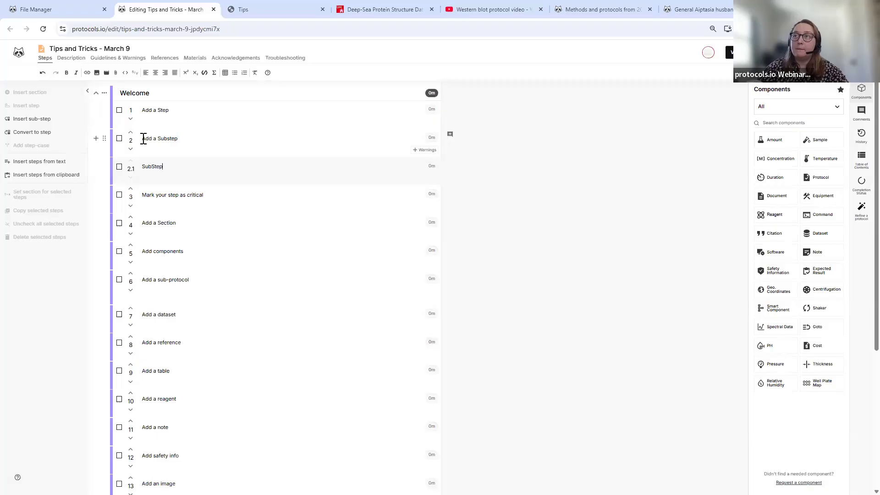
{"action": "left_click", "coordinate": [207, 195]}
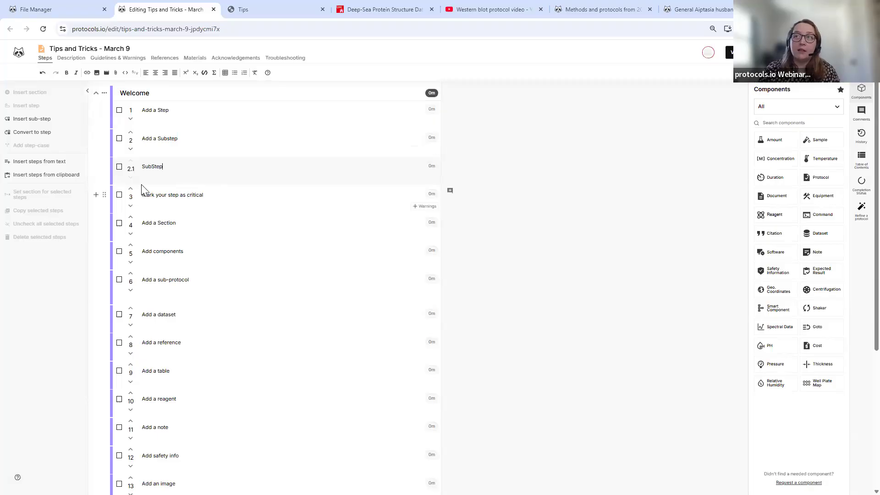
{"action": "left_click", "coordinate": [105, 196]}
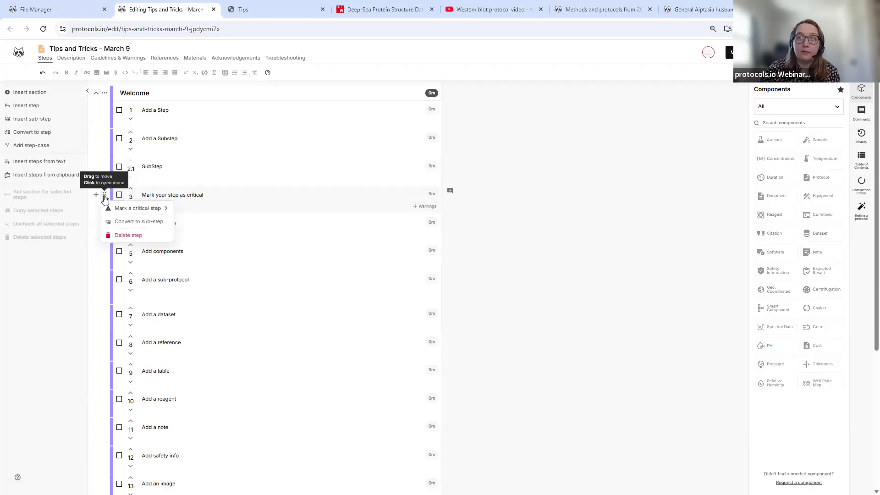
- Mark step 3 as Critical step, Overnight Step and Toxic, then preview and return to editing
{"action": "mouse_move", "coordinate": [116, 208]}
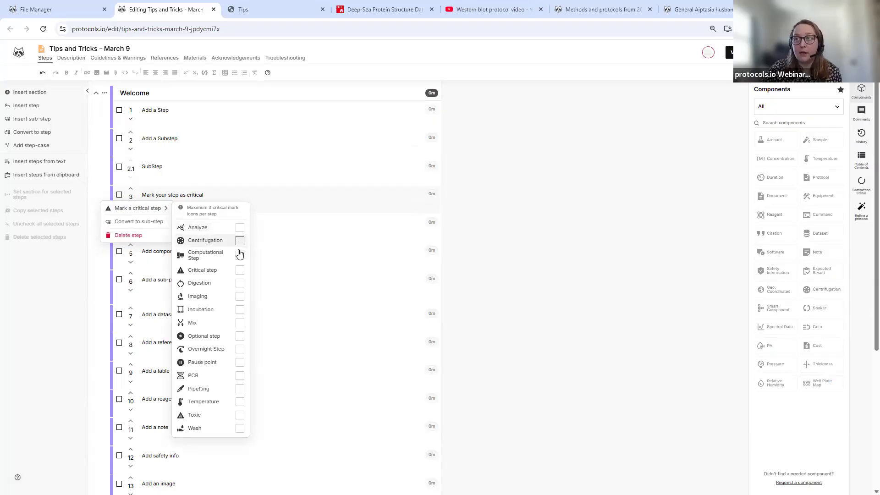
{"action": "left_click", "coordinate": [238, 270]}
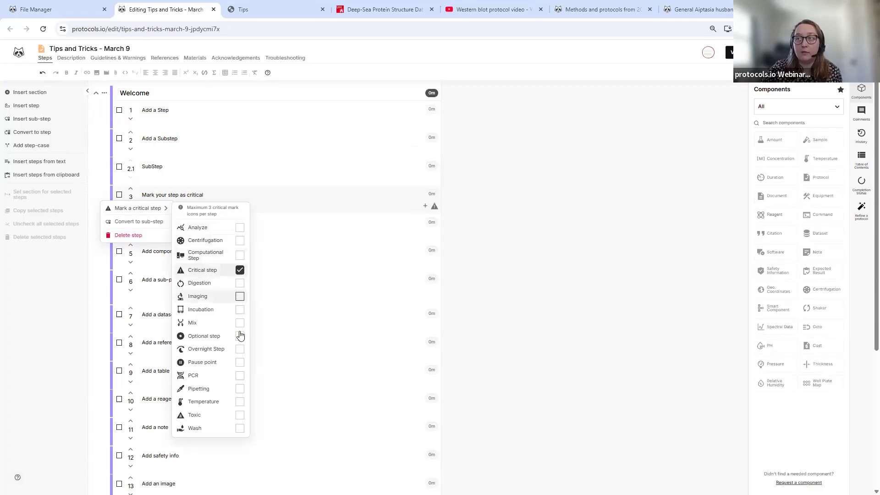
{"action": "left_click", "coordinate": [239, 349]}
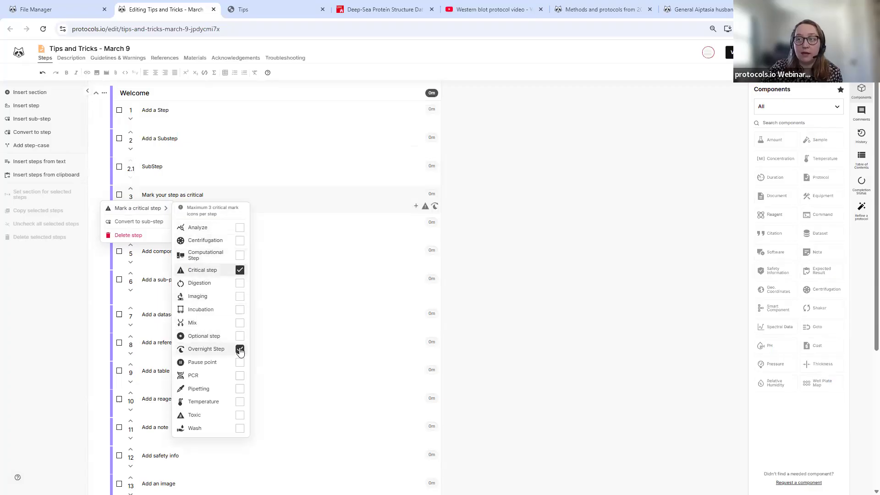
{"action": "left_click", "coordinate": [239, 416]}
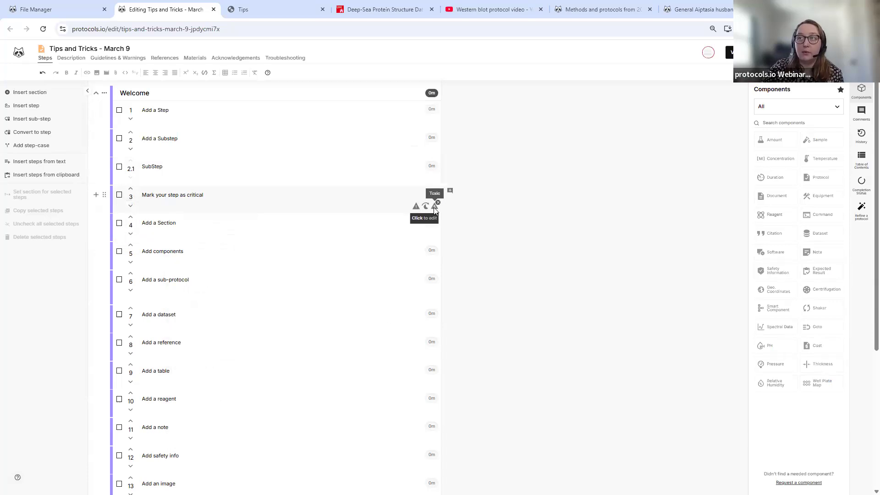
{"action": "left_click", "coordinate": [729, 52]}
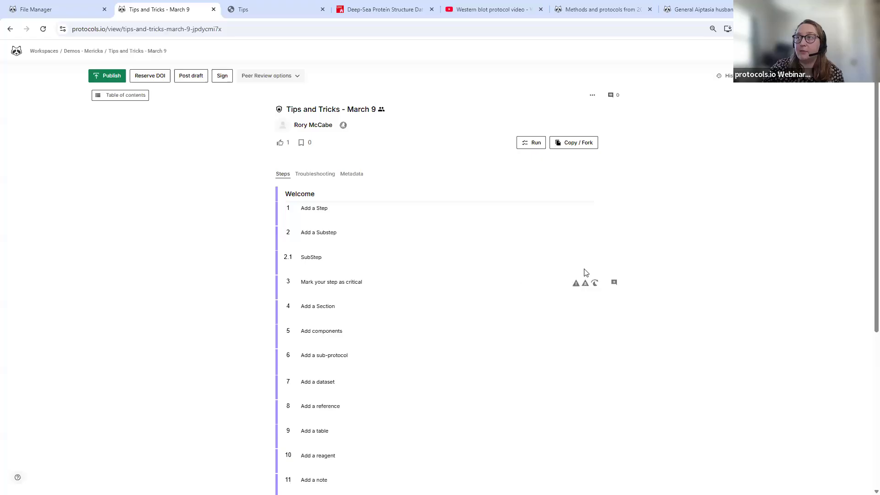
{"action": "left_click", "coordinate": [775, 79]}
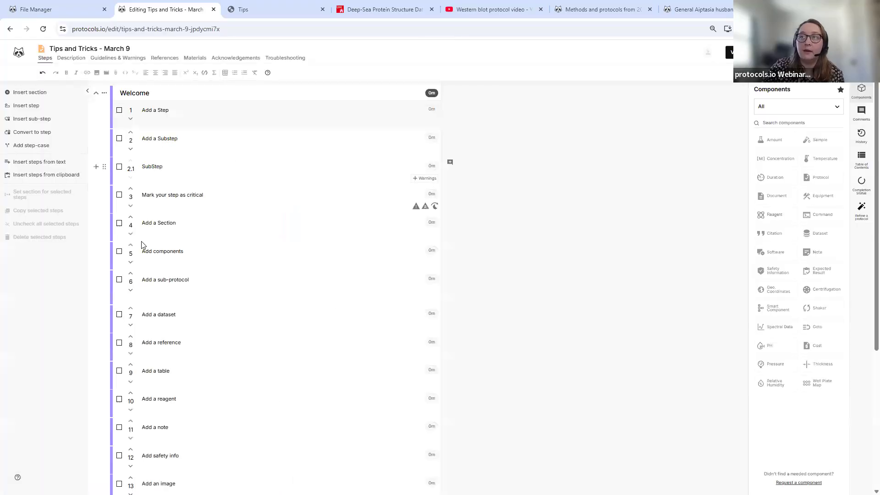
- Insert a new section after step 4 and title it 'Section 2'
{"action": "left_click", "coordinate": [181, 229]}
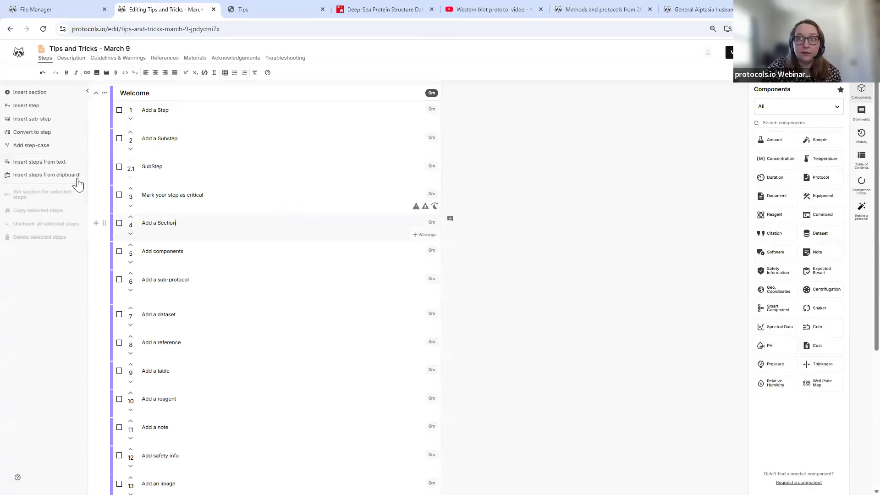
{"action": "left_click", "coordinate": [51, 96]}
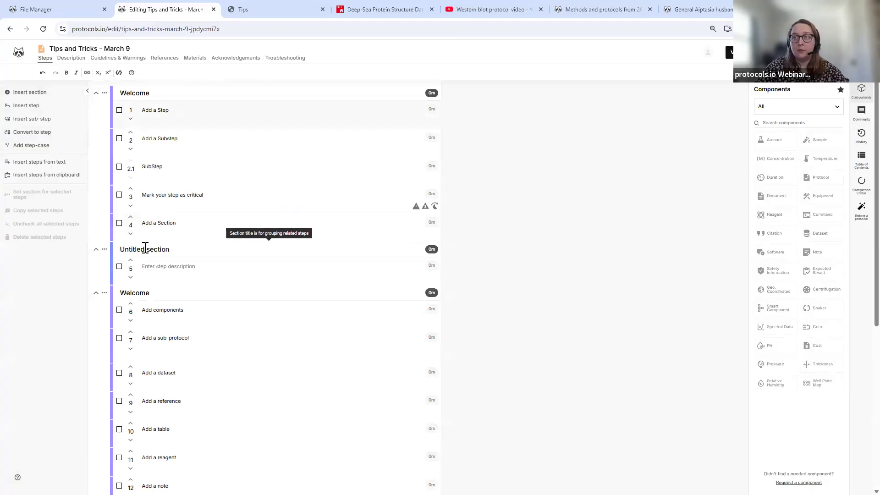
{"action": "triple_click", "coordinate": [144, 248]}
{"action": "type", "text": "Section 2"}
{"action": "left_click", "coordinate": [146, 265]}
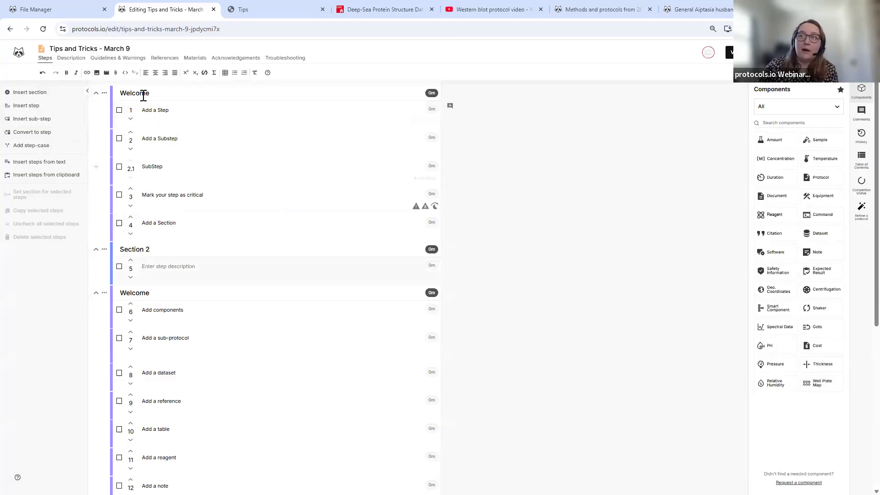
{"action": "left_click", "coordinate": [862, 158]}
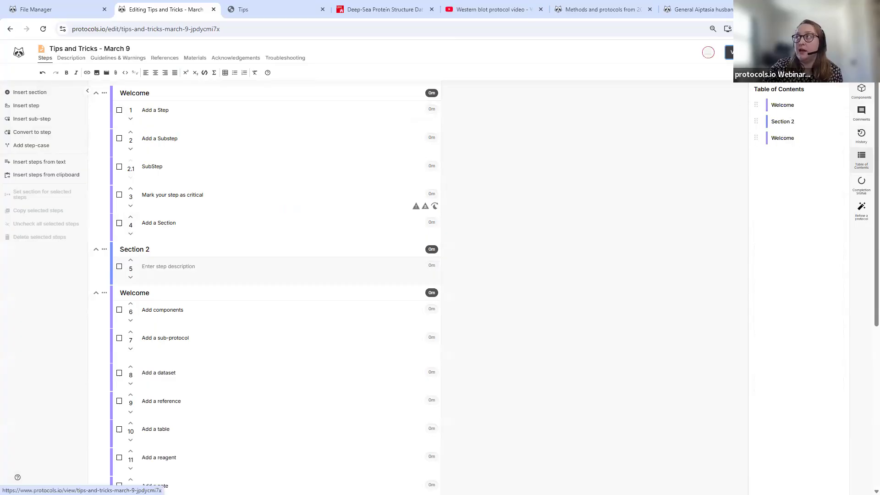
{"action": "left_click", "coordinate": [730, 51]}
{"action": "left_click", "coordinate": [134, 96]}
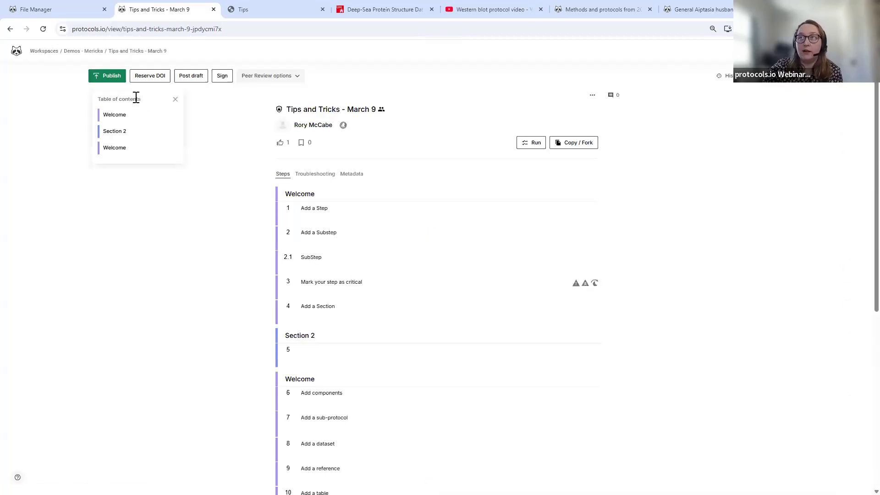
{"action": "left_click", "coordinate": [121, 149]}
{"action": "left_click", "coordinate": [121, 113]}
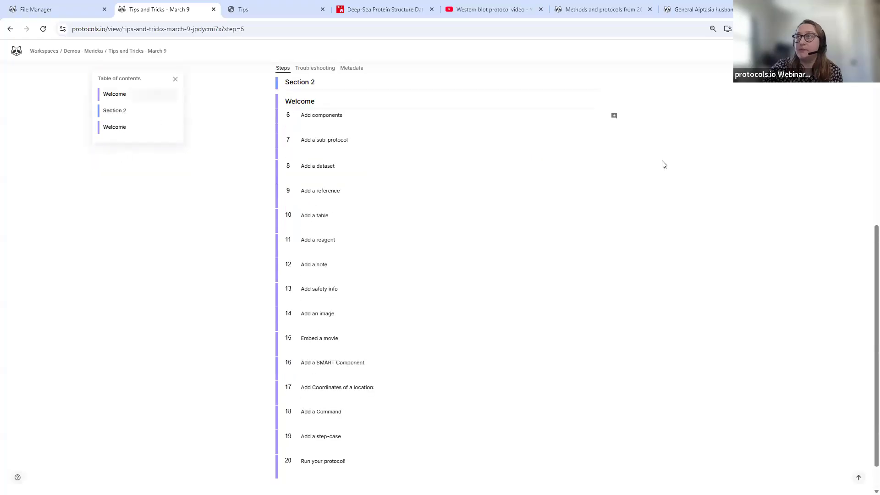
{"action": "scroll", "coordinate": [617, 142], "scroll_direction": "up", "scroll_amount": 6}
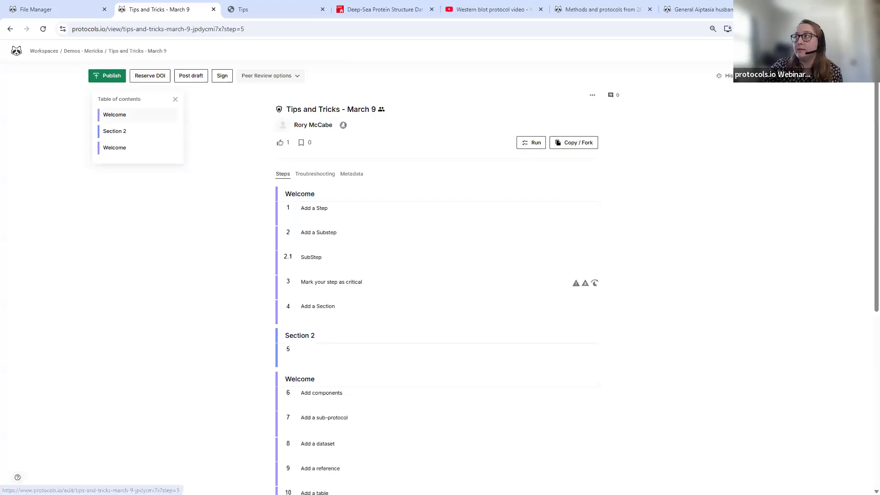
{"action": "left_click", "coordinate": [771, 76]}
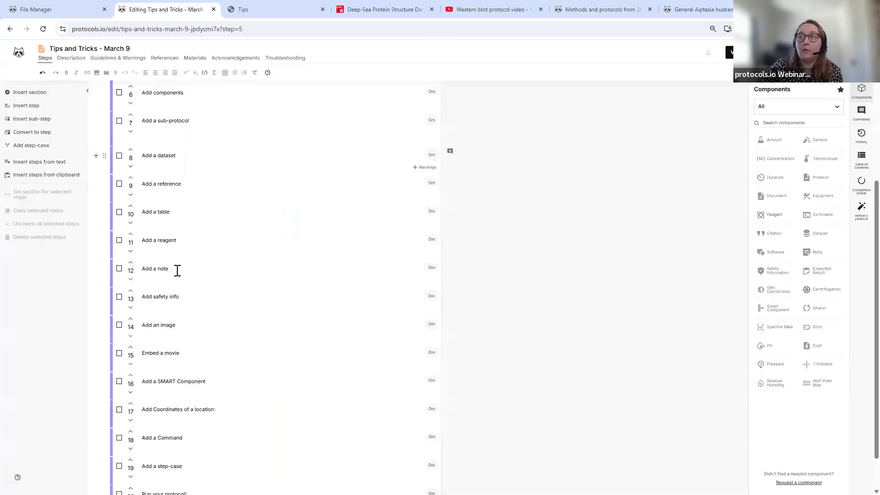
{"action": "scroll", "coordinate": [177, 252], "scroll_direction": "up", "scroll_amount": 5}
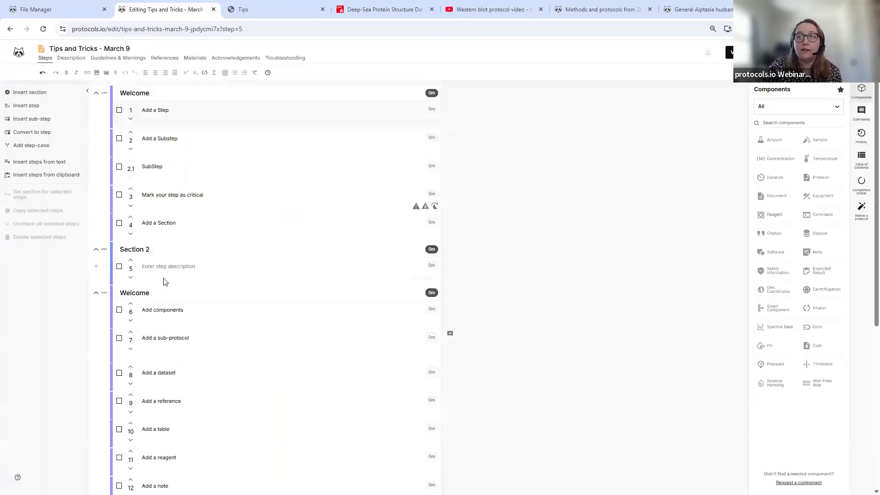
- Select steps 6 through 11 and assign them to Section 2
{"action": "scroll", "coordinate": [165, 282], "scroll_direction": "down", "scroll_amount": 2}
{"action": "left_click", "coordinate": [120, 218]}
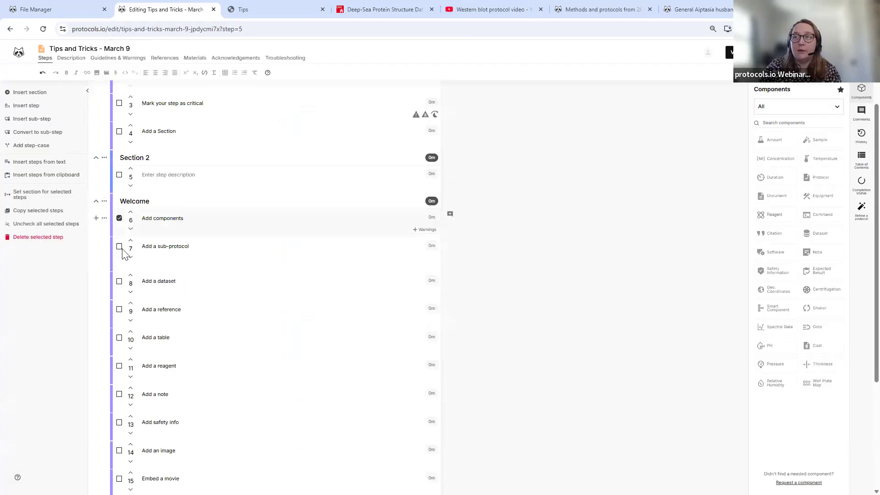
{"action": "left_click", "coordinate": [119, 366], "text": "shift"}
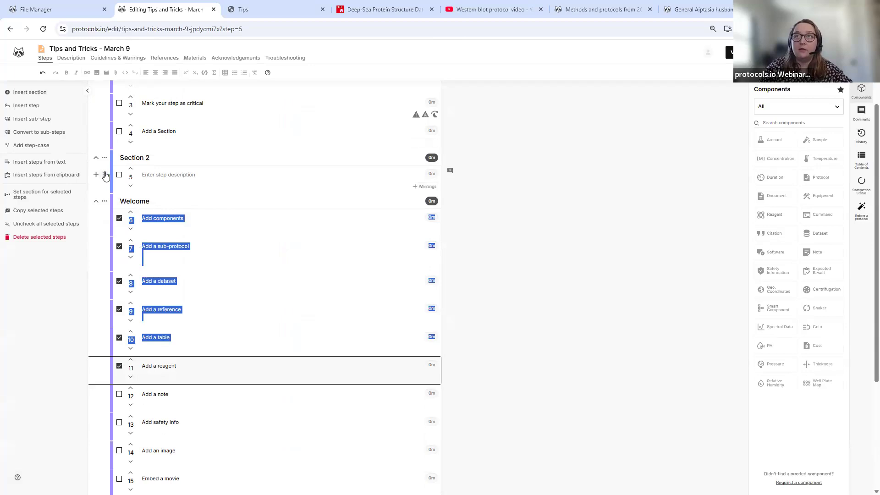
{"action": "left_click", "coordinate": [55, 198]}
{"action": "left_click", "coordinate": [393, 248]}
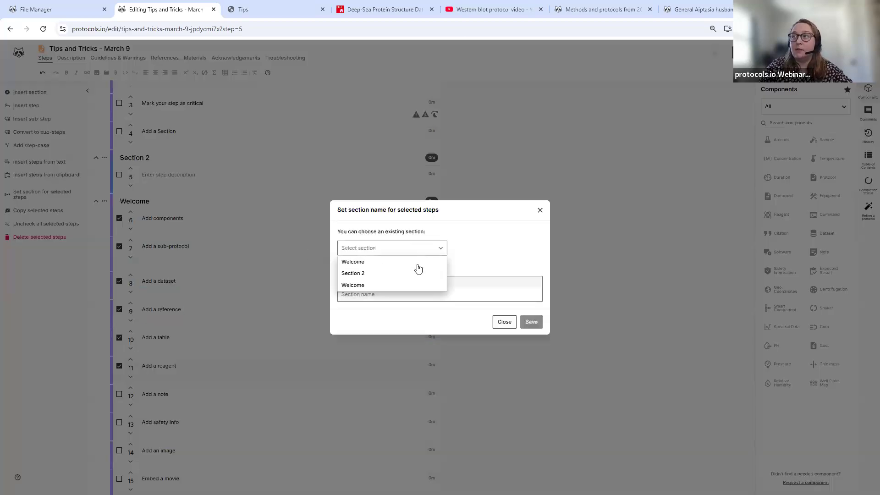
{"action": "left_click", "coordinate": [418, 276]}
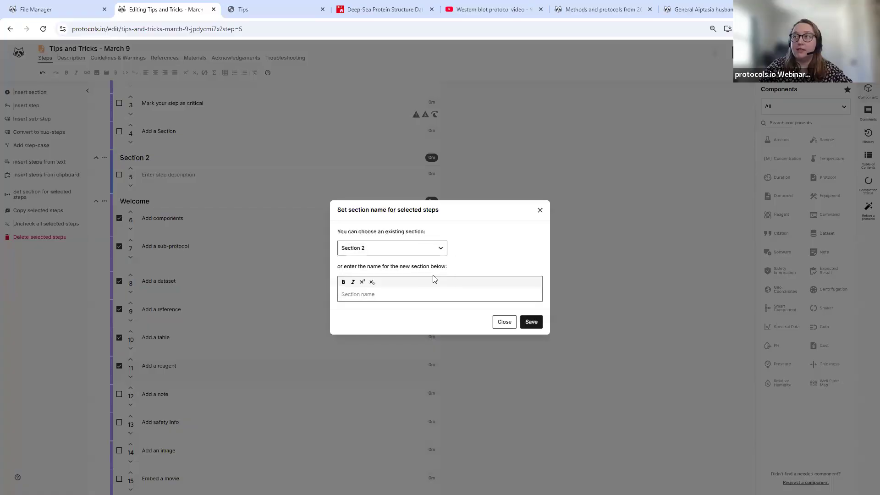
{"action": "left_click", "coordinate": [531, 322]}
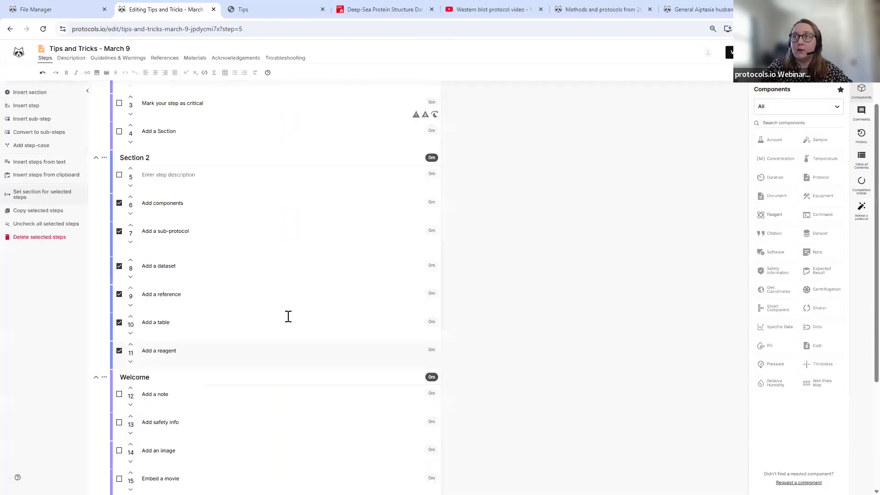
{"action": "left_click", "coordinate": [188, 183]}
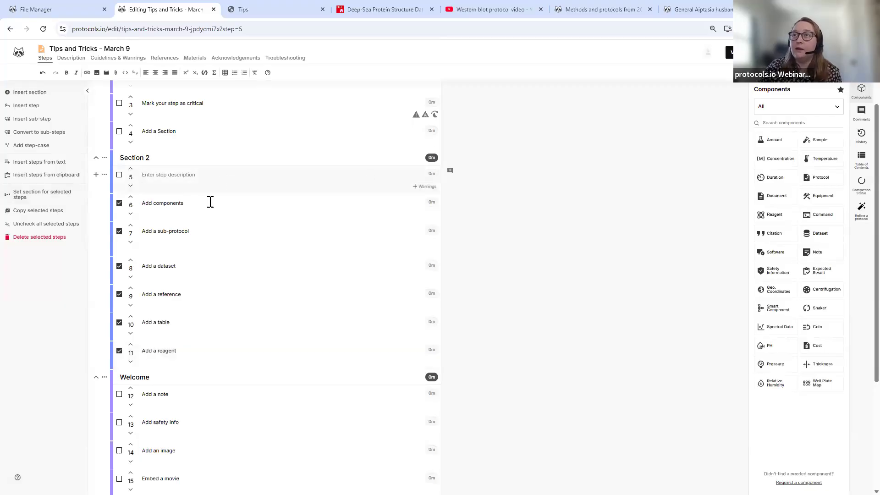
- Filter the Components panel to Biology, star Amount as a favourite and view Favorites
{"action": "left_click", "coordinate": [237, 211]}
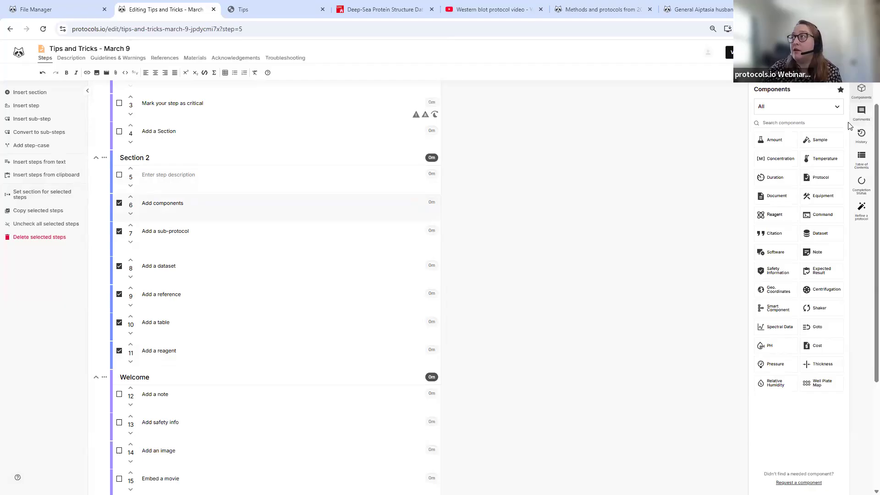
{"action": "left_click", "coordinate": [785, 112]}
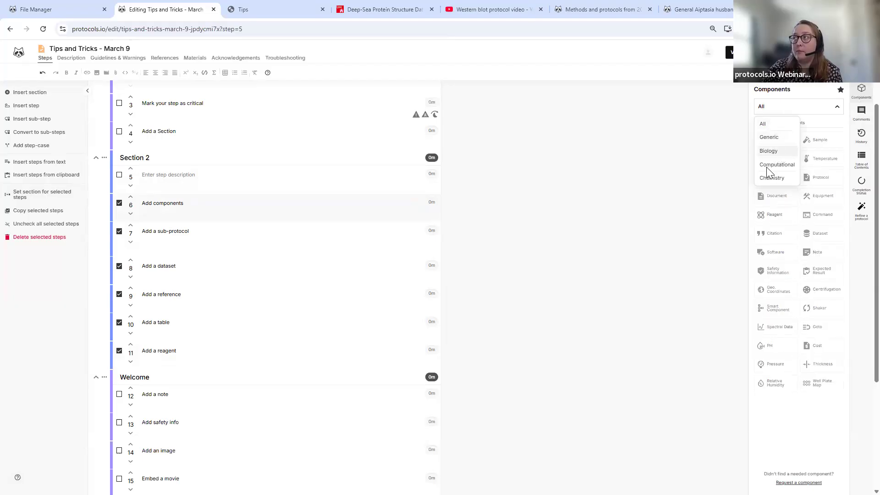
{"action": "left_click", "coordinate": [779, 154]}
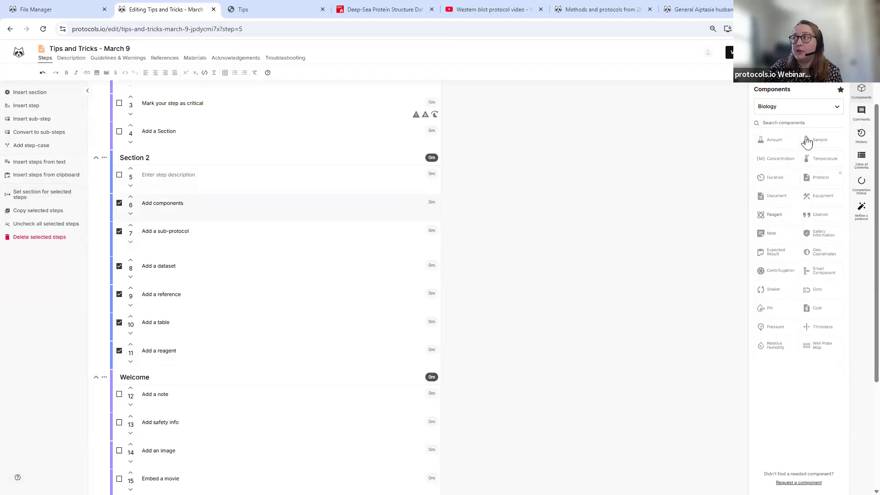
{"action": "left_click", "coordinate": [842, 90]}
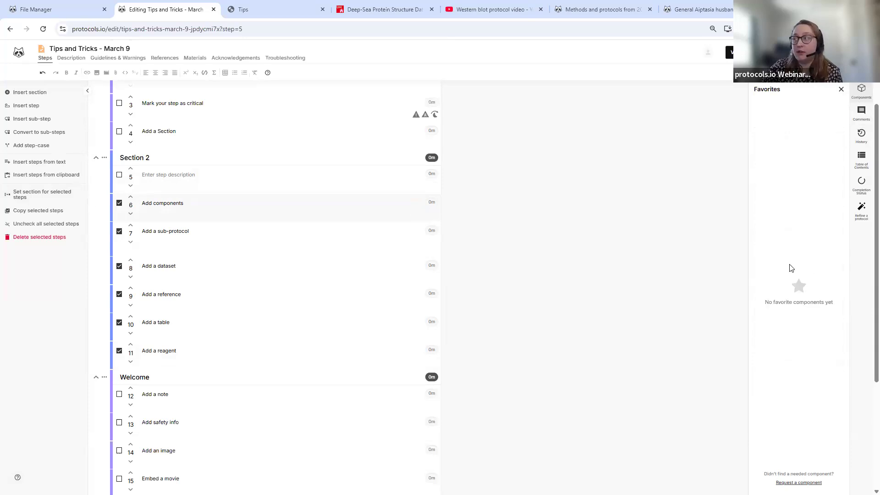
{"action": "left_click", "coordinate": [842, 90]}
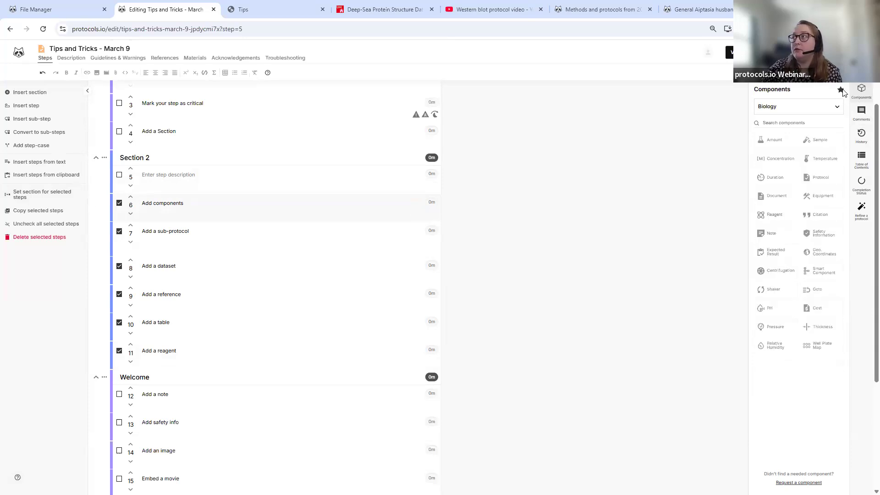
{"action": "mouse_move", "coordinate": [794, 140]}
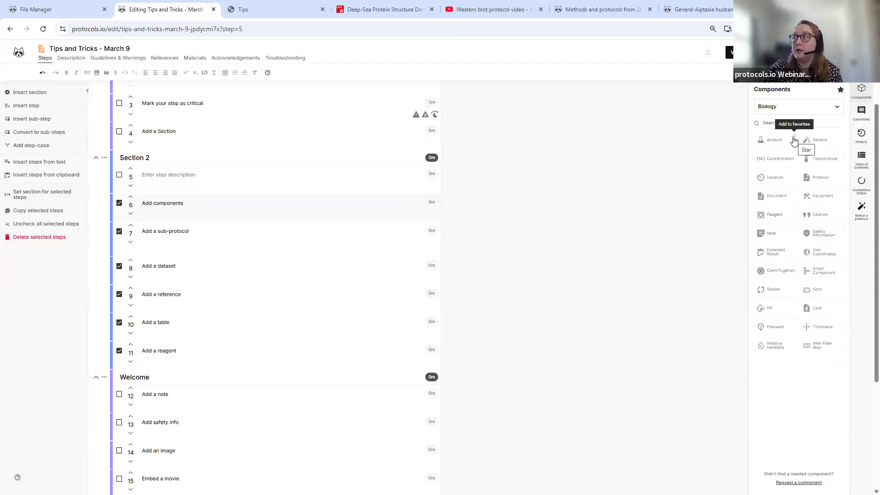
{"action": "left_click", "coordinate": [795, 137]}
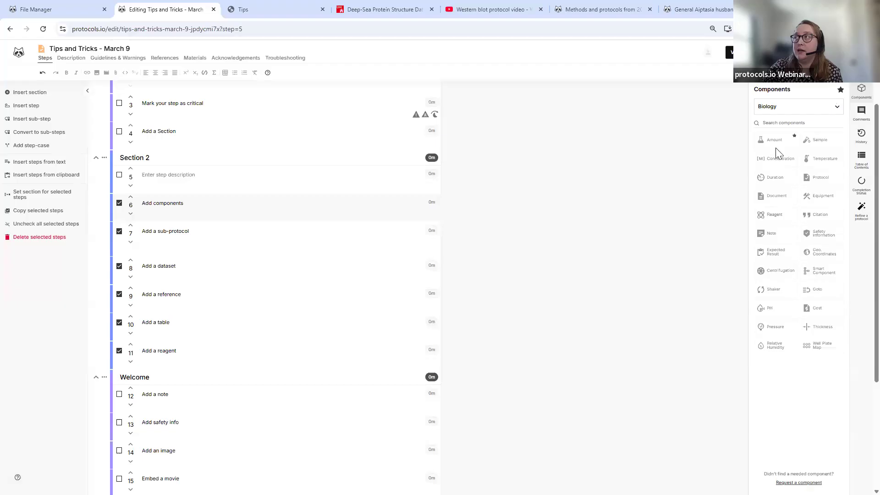
{"action": "left_click", "coordinate": [840, 90]}
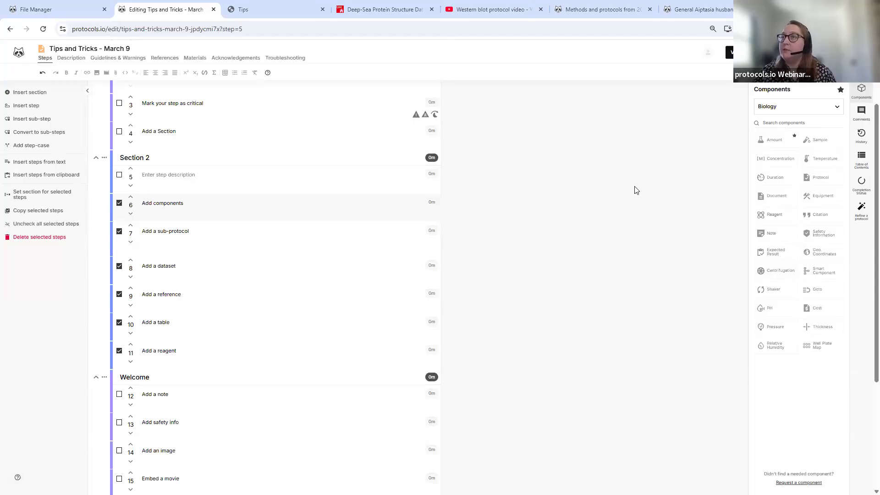
{"action": "left_click", "coordinate": [285, 177]}
- Add a 10 µL amount to step 5 and browse the available units without changing them
{"action": "left_click", "coordinate": [774, 140]}
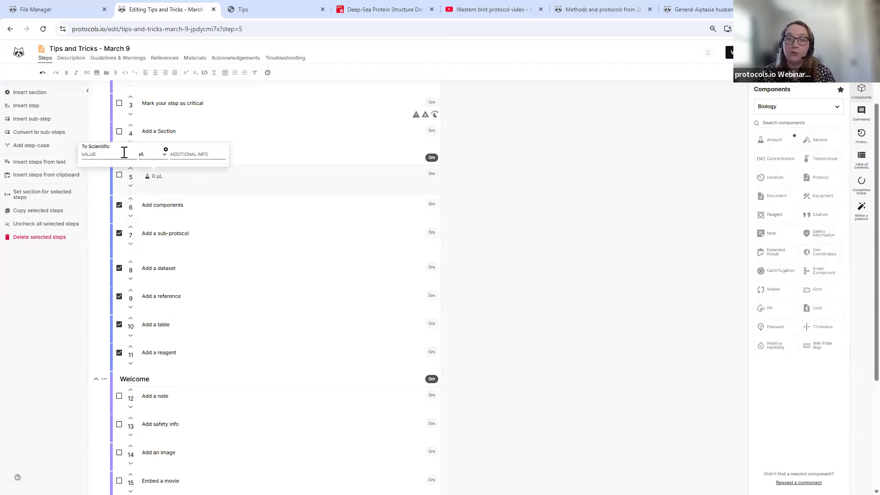
{"action": "type", "text": "10"}
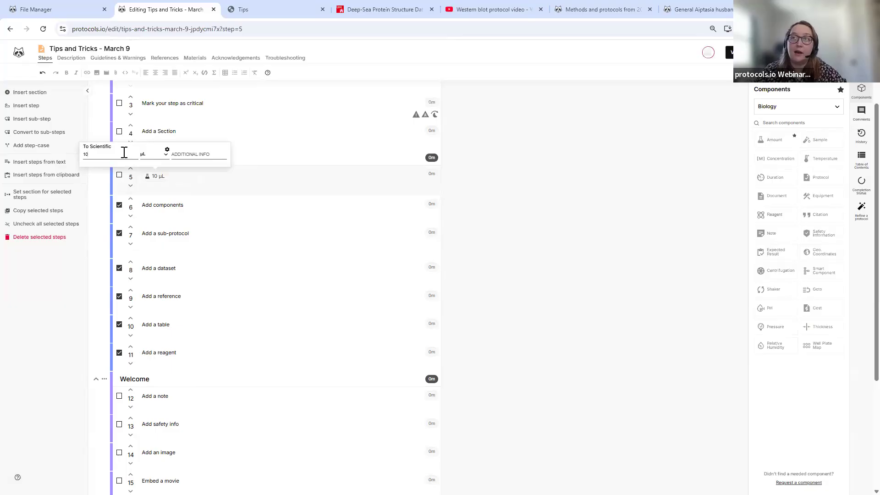
{"action": "left_click", "coordinate": [152, 154]}
{"action": "scroll", "coordinate": [173, 195], "scroll_direction": "down", "scroll_amount": 2}
{"action": "scroll", "coordinate": [173, 195], "scroll_direction": "up", "scroll_amount": 2}
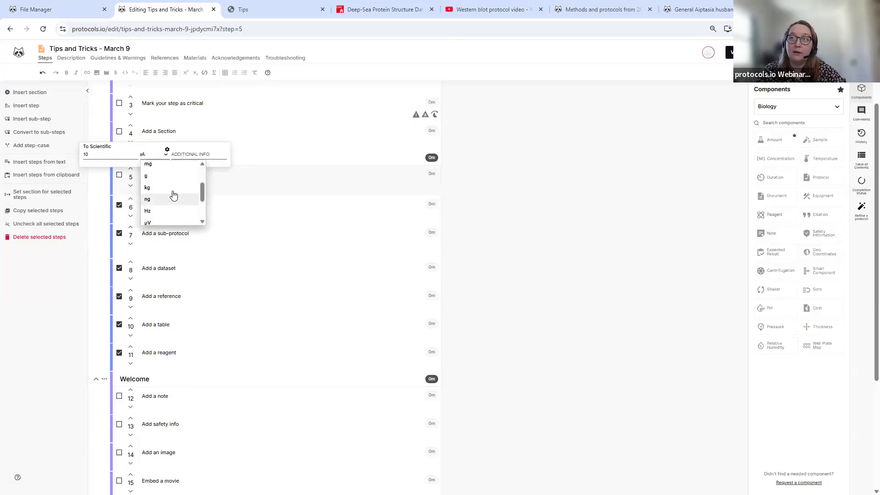
{"action": "scroll", "coordinate": [170, 193], "scroll_direction": "down", "scroll_amount": 2}
{"action": "scroll", "coordinate": [186, 190], "scroll_direction": "down", "scroll_amount": 2}
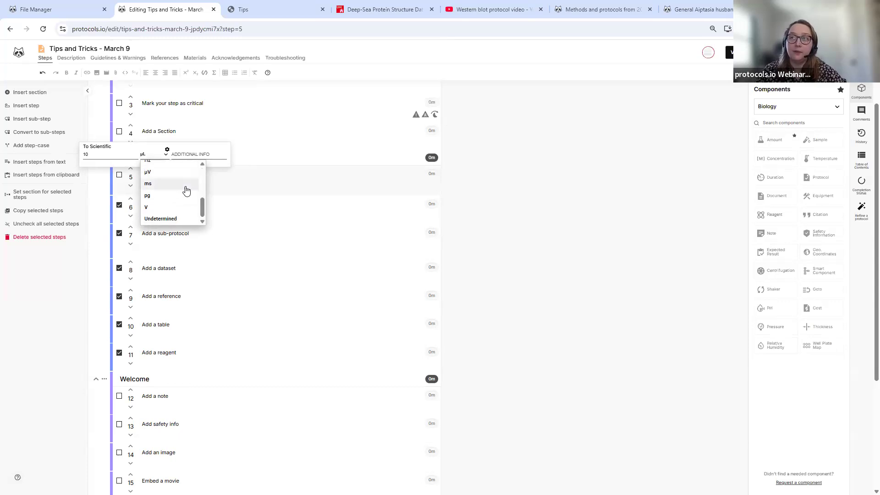
{"action": "scroll", "coordinate": [187, 191], "scroll_direction": "down", "scroll_amount": 1}
{"action": "scroll", "coordinate": [179, 171], "scroll_direction": "up", "scroll_amount": 6}
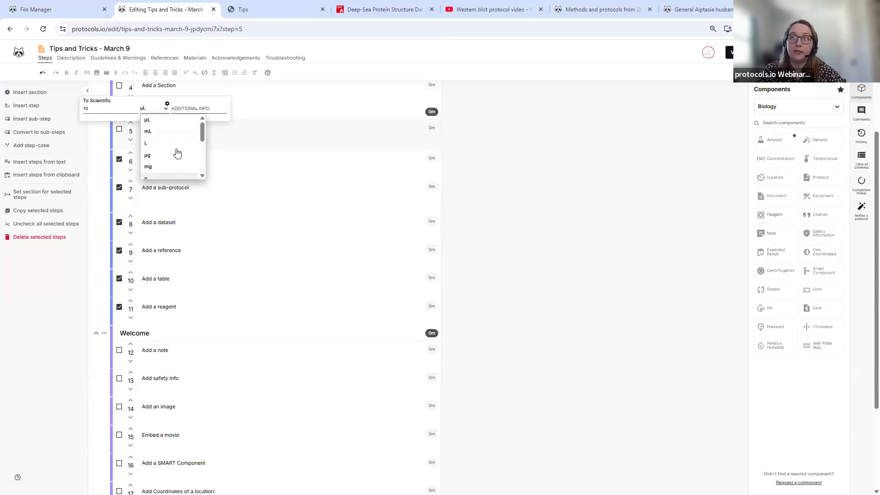
{"action": "scroll", "coordinate": [178, 174], "scroll_direction": "up", "scroll_amount": 2}
{"action": "left_click", "coordinate": [204, 202]}
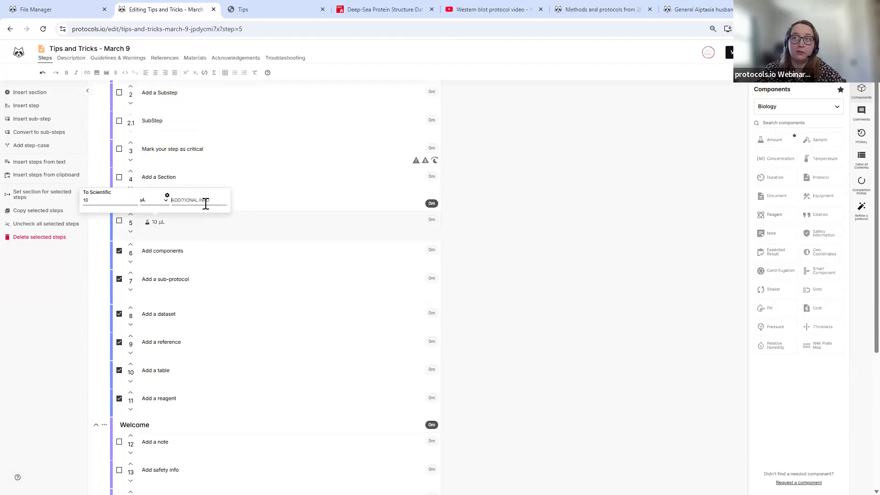
- View the Manage amount units window, close it, and close the amount editor keeping 10 µL
{"action": "left_click", "coordinate": [165, 199]}
{"action": "scroll", "coordinate": [161, 236], "scroll_direction": "down", "scroll_amount": 5}
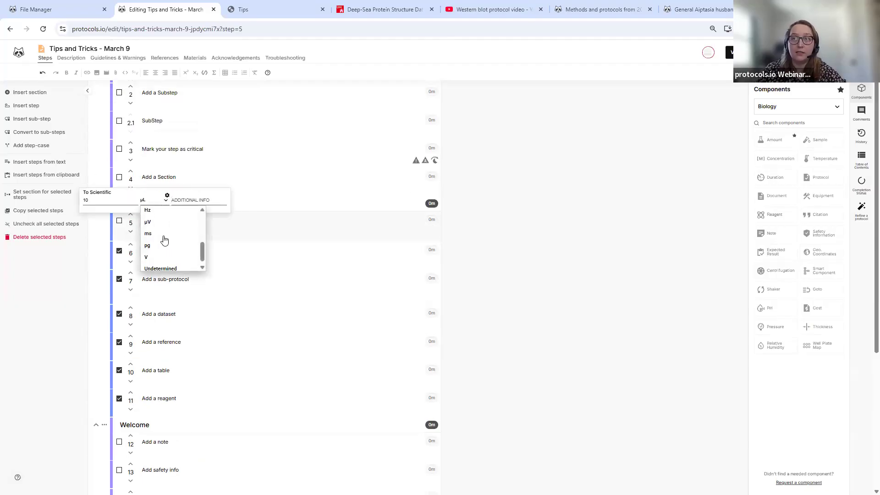
{"action": "left_click", "coordinate": [168, 197]}
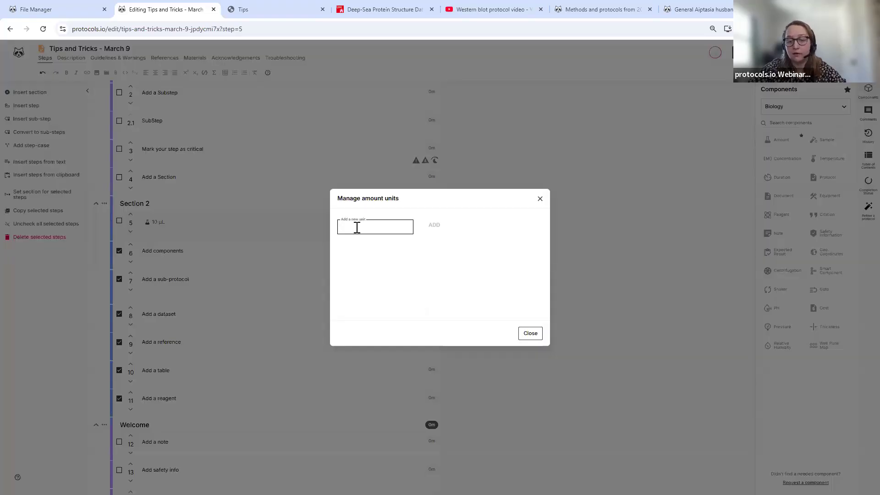
{"action": "left_click", "coordinate": [529, 336]}
{"action": "left_click", "coordinate": [163, 225]}
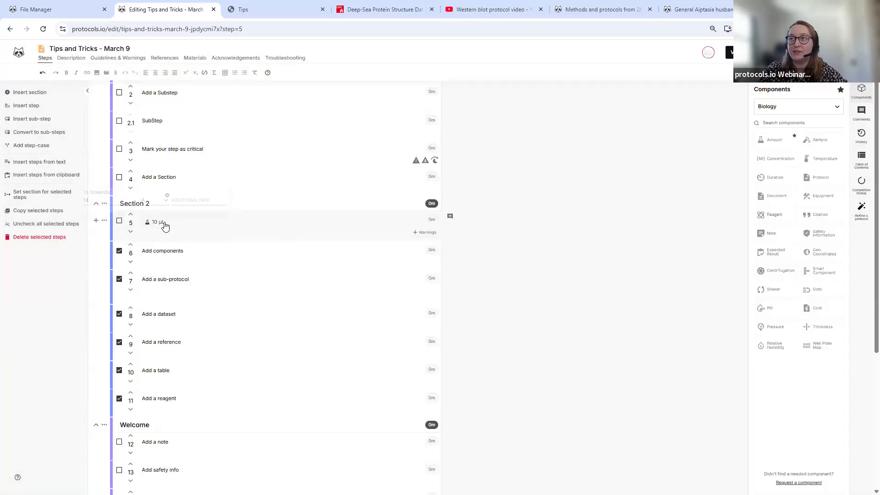
{"action": "left_click", "coordinate": [166, 200]}
{"action": "scroll", "coordinate": [182, 240], "scroll_direction": "down", "scroll_amount": 5}
{"action": "left_click", "coordinate": [236, 193]}
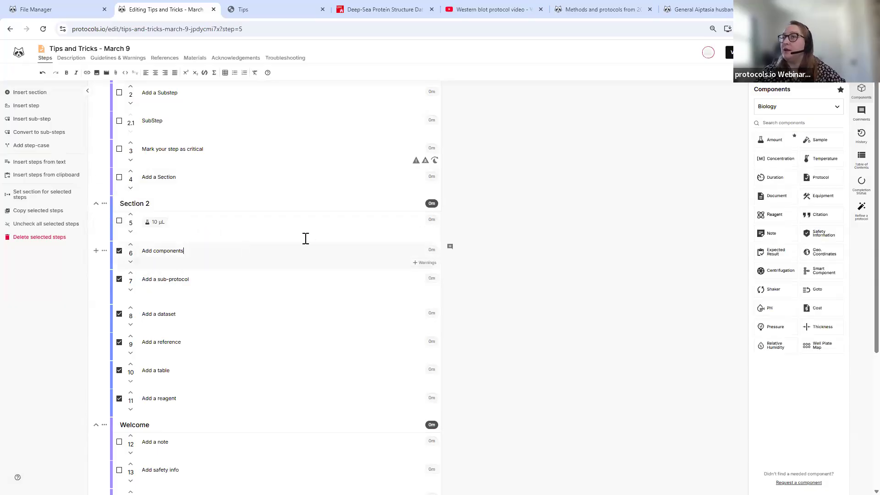
- Search 'immunohisto' and save the Immunohistochemistry Protocol for Paraffin Sections as step 7's sub-protocol
{"action": "left_click", "coordinate": [216, 284]}
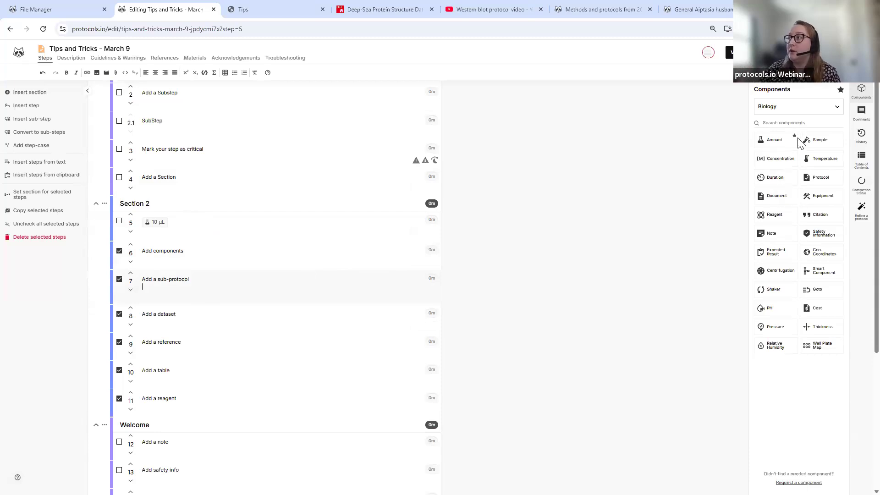
{"action": "left_click", "coordinate": [824, 182]}
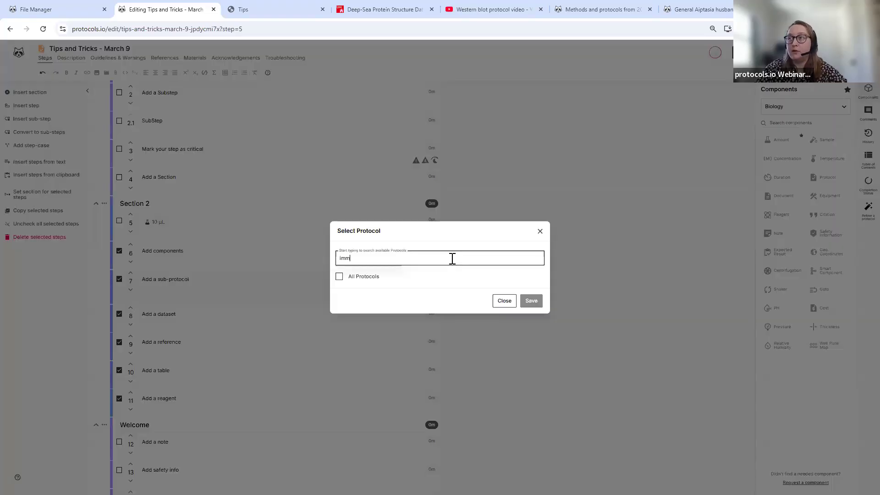
{"action": "type", "text": "immunohistor"}
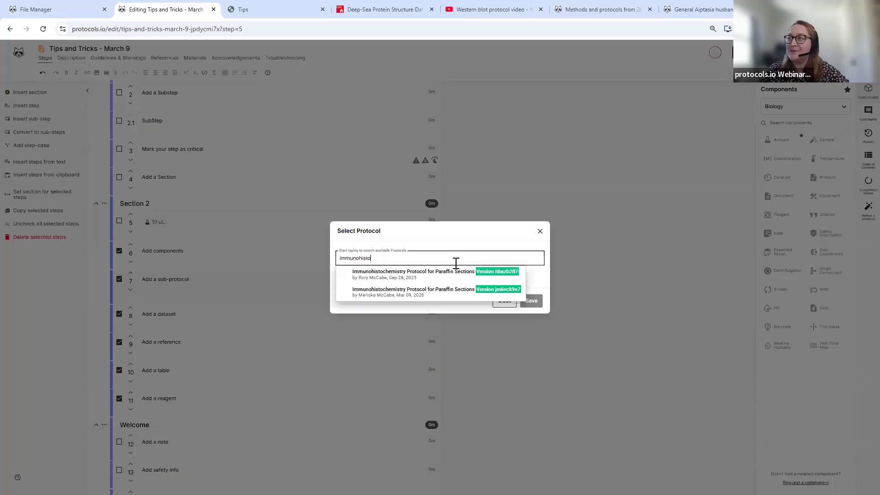
{"action": "left_click", "coordinate": [451, 270]}
{"action": "left_click", "coordinate": [530, 333]}
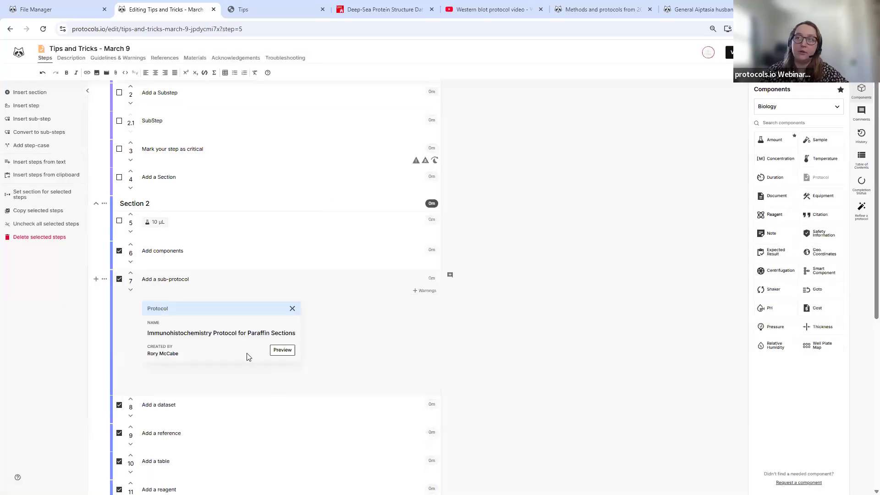
{"action": "scroll", "coordinate": [243, 348], "scroll_direction": "down", "scroll_amount": 1}
{"action": "scroll", "coordinate": [227, 331], "scroll_direction": "down", "scroll_amount": 1}
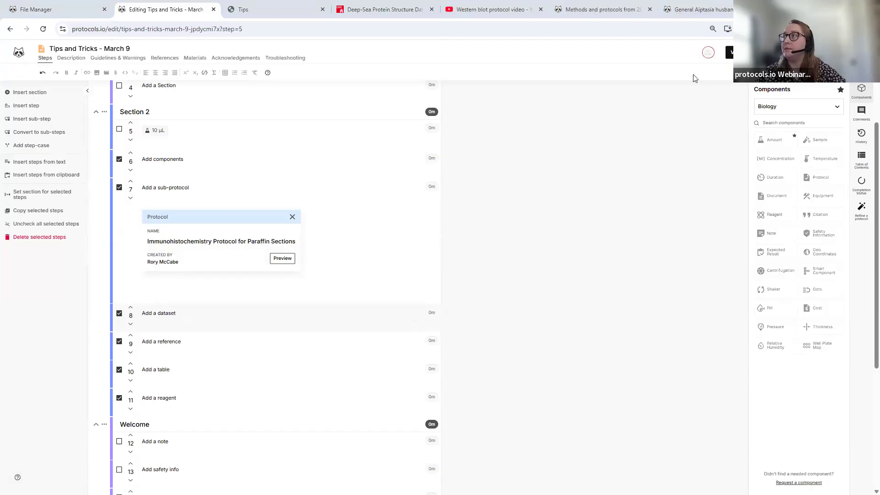
{"action": "left_click", "coordinate": [385, 10]}
- Copy the Deep-Sea Protein Structure Dataset page URL and return to the protocols.io editor
{"action": "scroll", "coordinate": [289, 170], "scroll_direction": "up", "scroll_amount": 4}
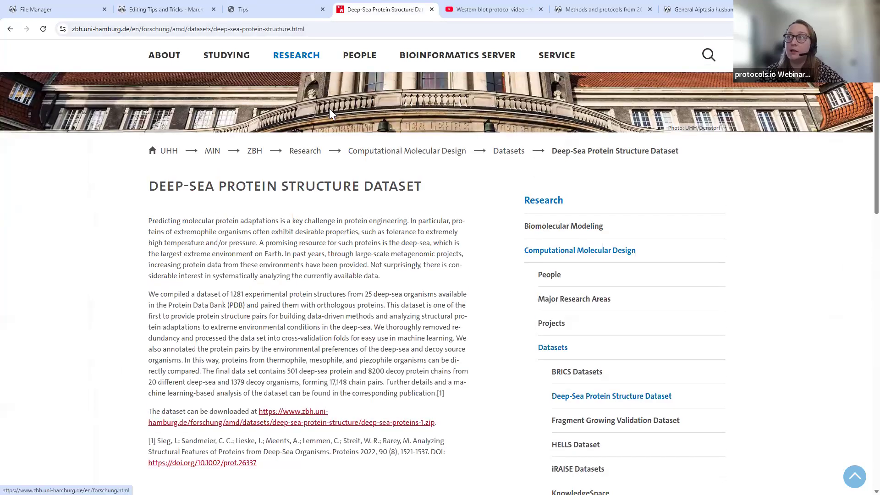
{"action": "left_click", "coordinate": [267, 29]}
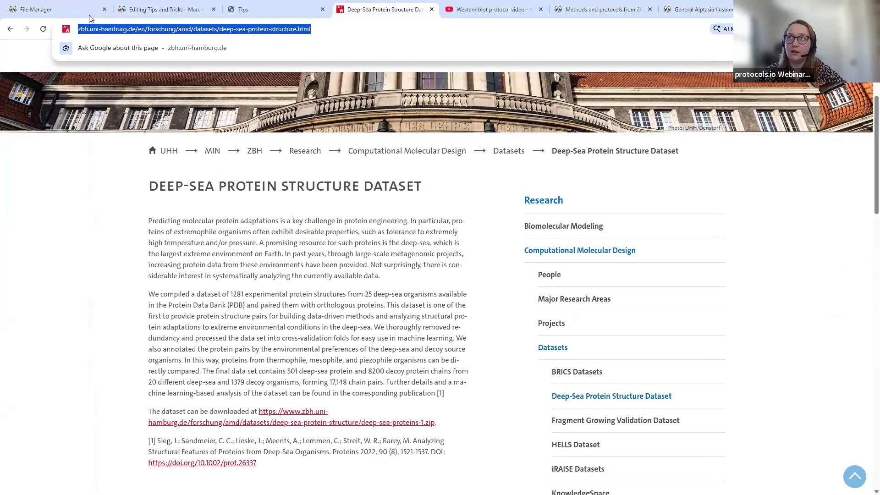
{"action": "left_click", "coordinate": [160, 19]}
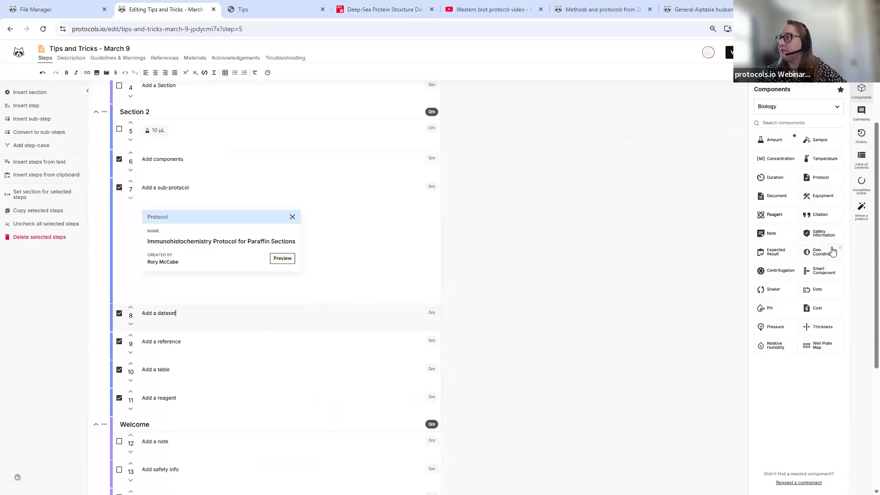
- Create a Deep-Sea Protein Structure dataset in step 8 using the pasted page link
{"action": "left_click", "coordinate": [807, 106]}
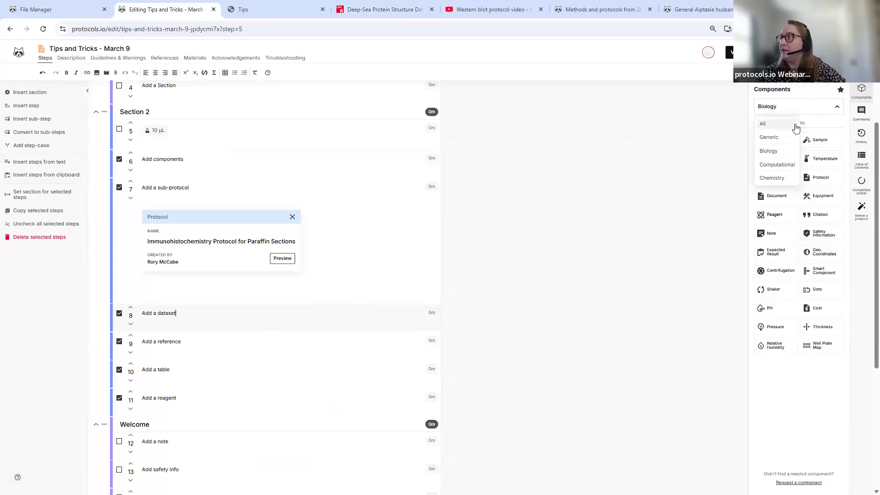
{"action": "left_click", "coordinate": [794, 122]}
{"action": "type", "text": "dat"}
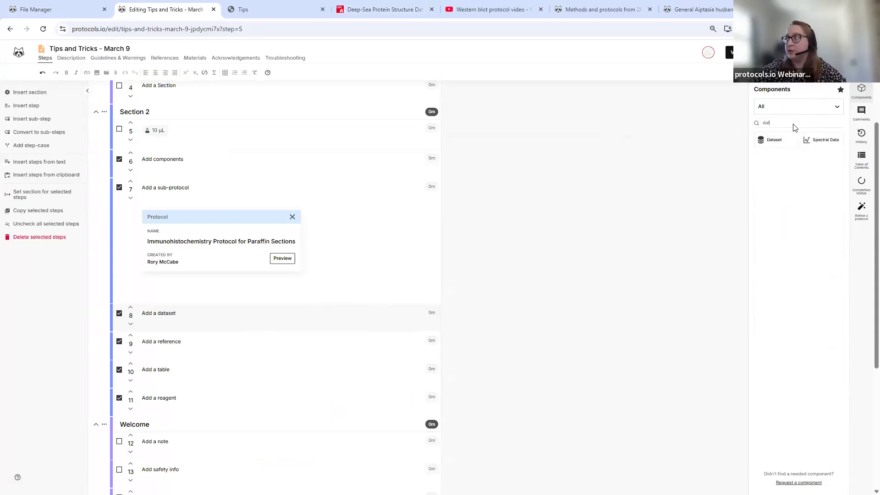
{"action": "left_click", "coordinate": [773, 143]}
{"action": "left_click", "coordinate": [504, 229]}
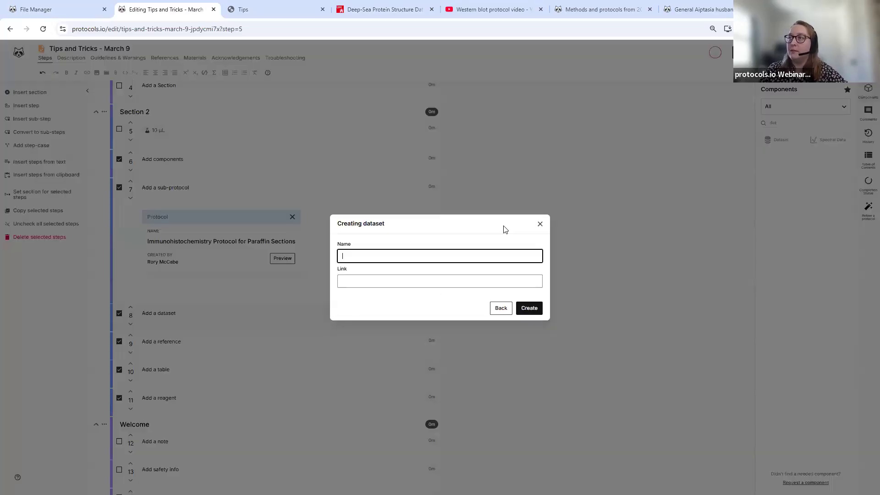
{"action": "left_click", "coordinate": [376, 277]}
{"action": "key", "text": "ctrl+v"}
{"action": "left_click", "coordinate": [385, 254]}
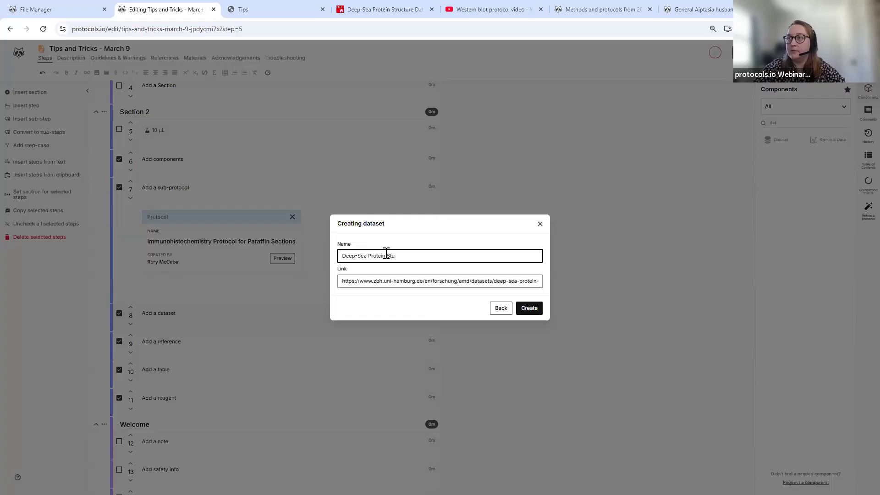
{"action": "type", "text": "re"}
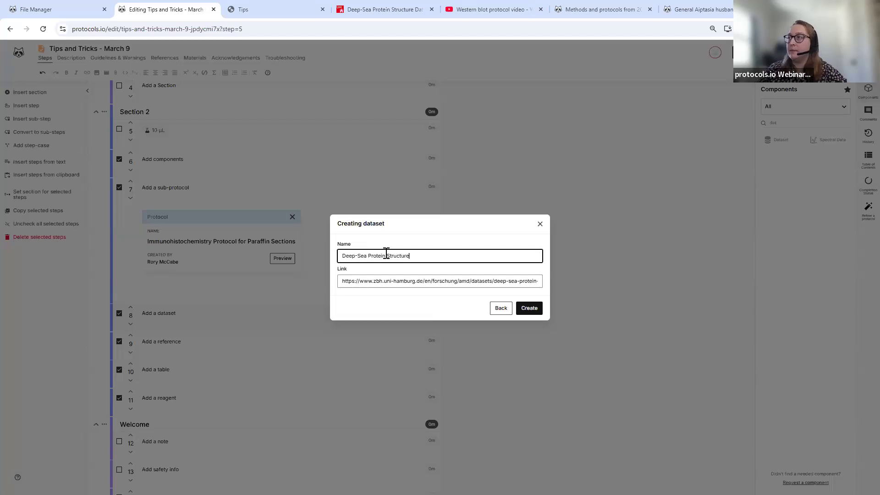
{"action": "left_click", "coordinate": [534, 308]}
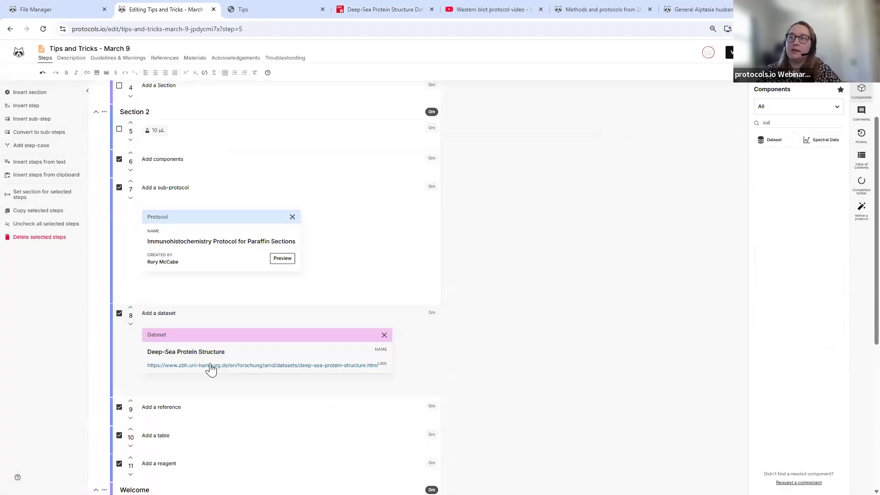
- In step 9 'Add a reference', clear the component search and start adding a citation
{"action": "scroll", "coordinate": [204, 368], "scroll_direction": "down", "scroll_amount": 1}
{"action": "left_click", "coordinate": [205, 365]}
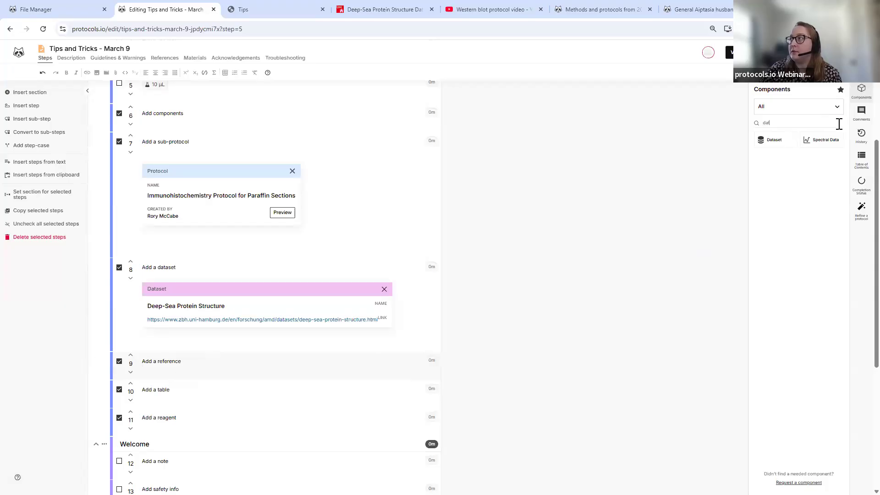
{"action": "key", "text": "BackSpace"}
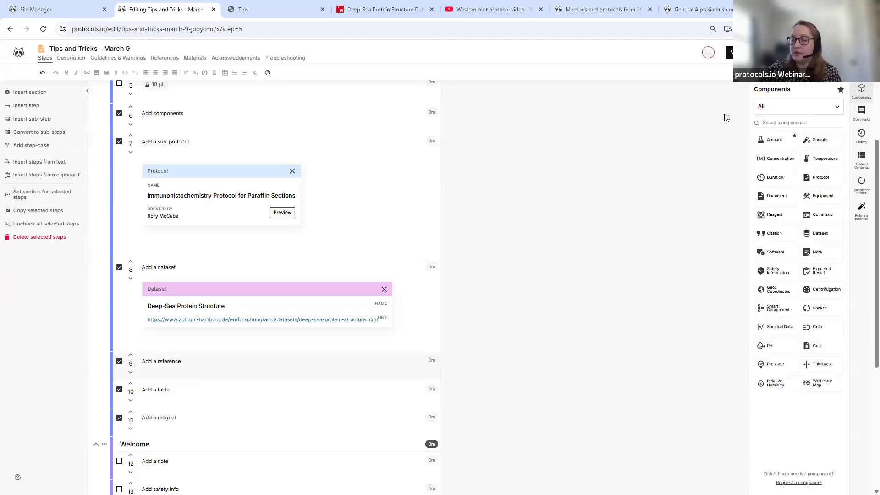
{"action": "type", "text": "re"}
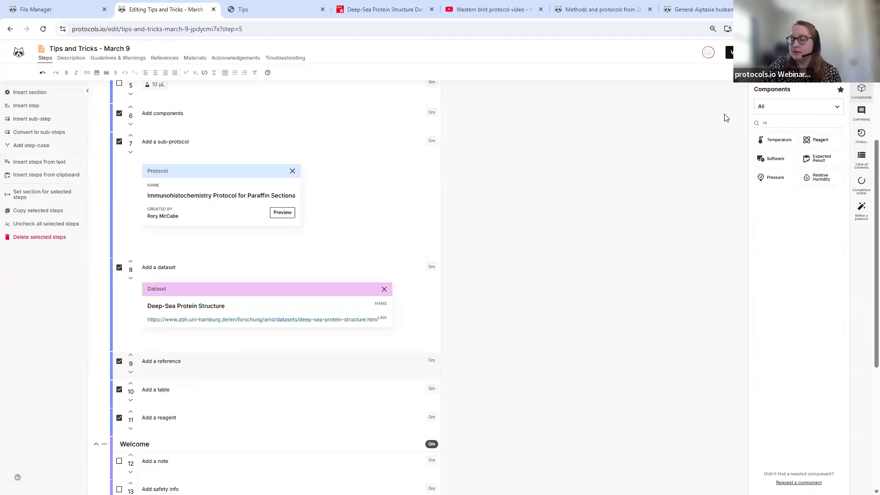
{"action": "key", "text": "BackSpace"}
{"action": "key", "text": "BackSpace"}
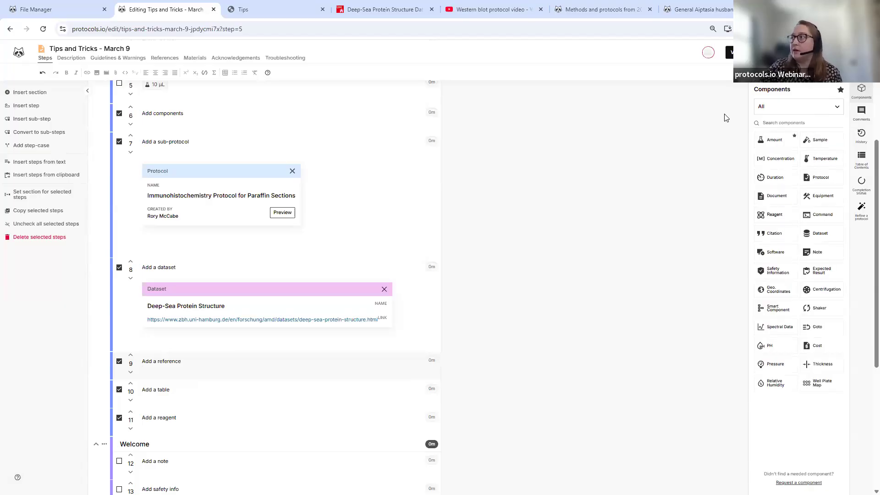
{"action": "left_click", "coordinate": [782, 227]}
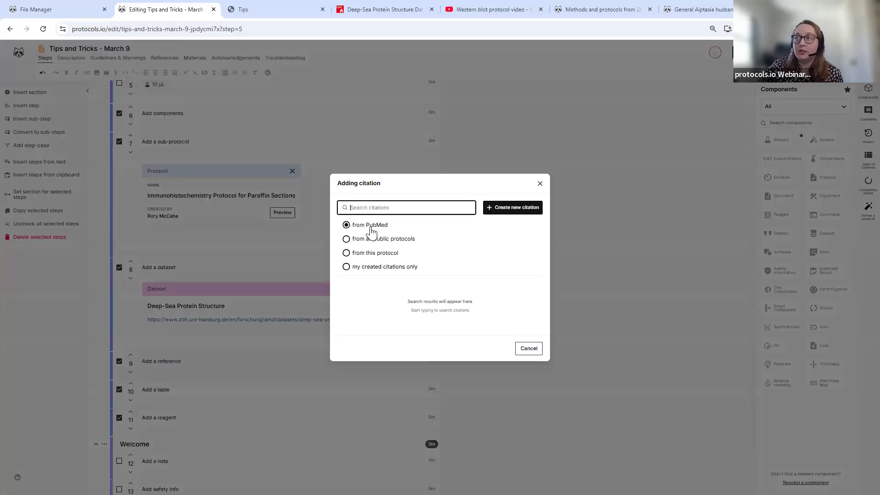
- Search PubMed and cite the 2025 EMBO Molecular Medicine RARα/NCoR1 autophagy article in step 9
{"action": "left_click", "coordinate": [387, 256]}
{"action": "left_click", "coordinate": [378, 226]}
{"action": "left_click", "coordinate": [524, 209]}
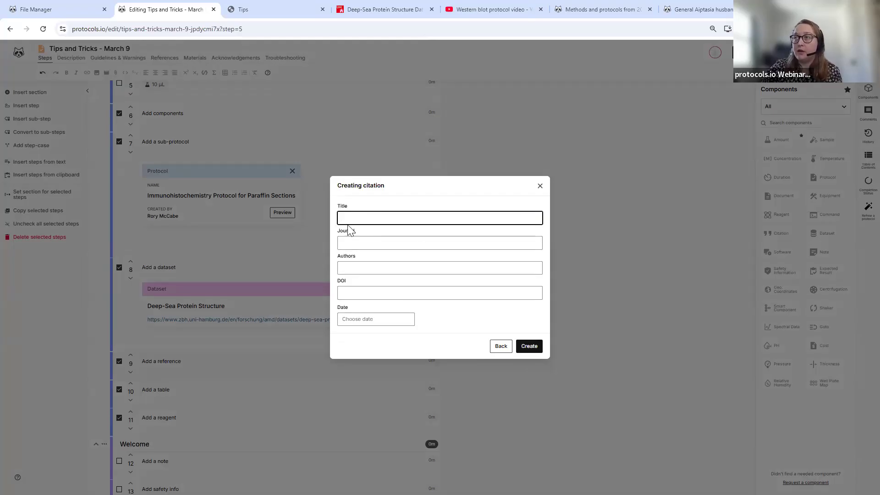
{"action": "left_click", "coordinate": [362, 292]}
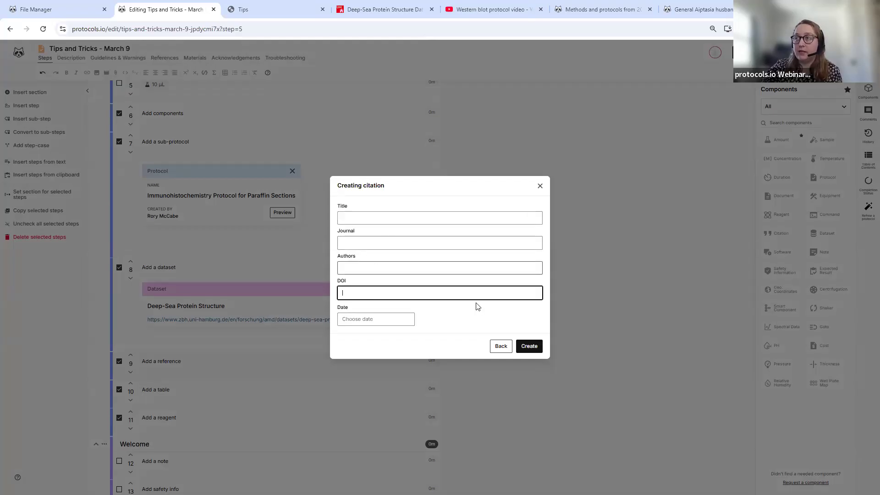
{"action": "left_click", "coordinate": [501, 347]}
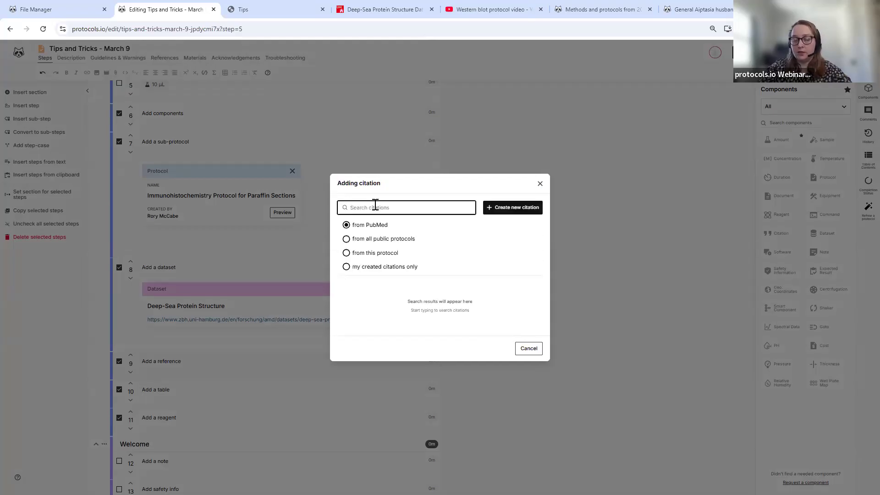
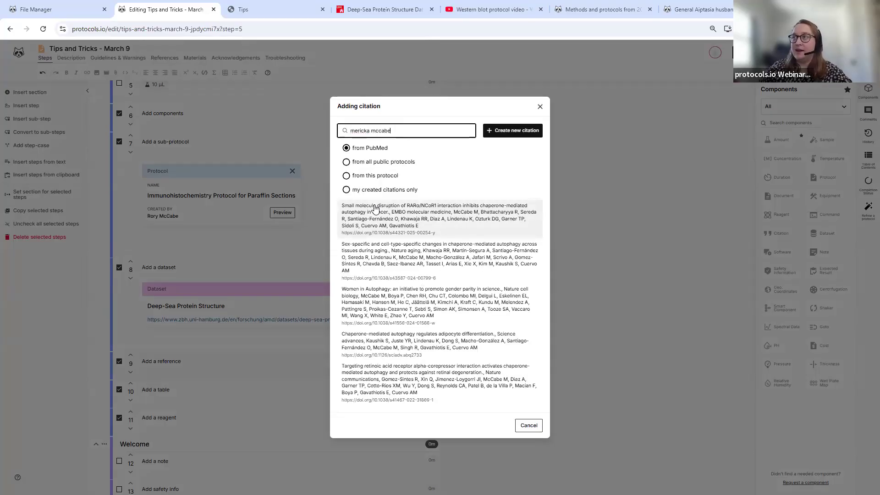
{"action": "left_click", "coordinate": [375, 209]}
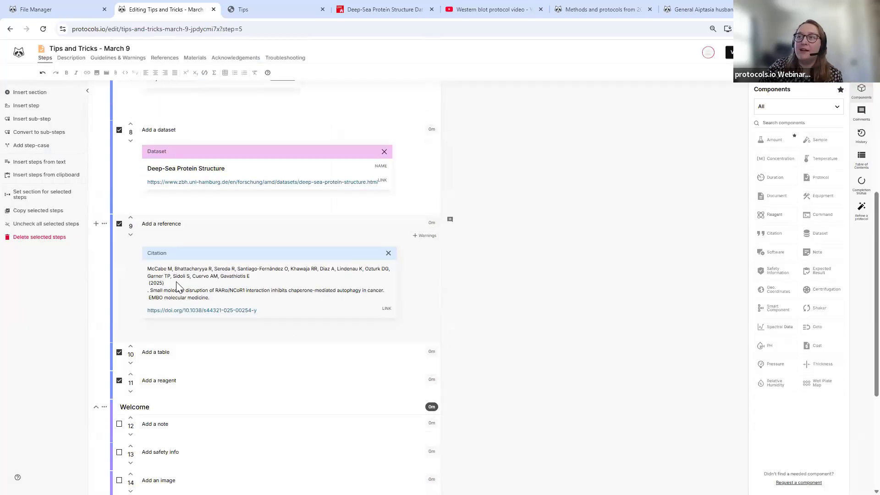
{"action": "scroll", "coordinate": [208, 263], "scroll_direction": "down", "scroll_amount": 4}
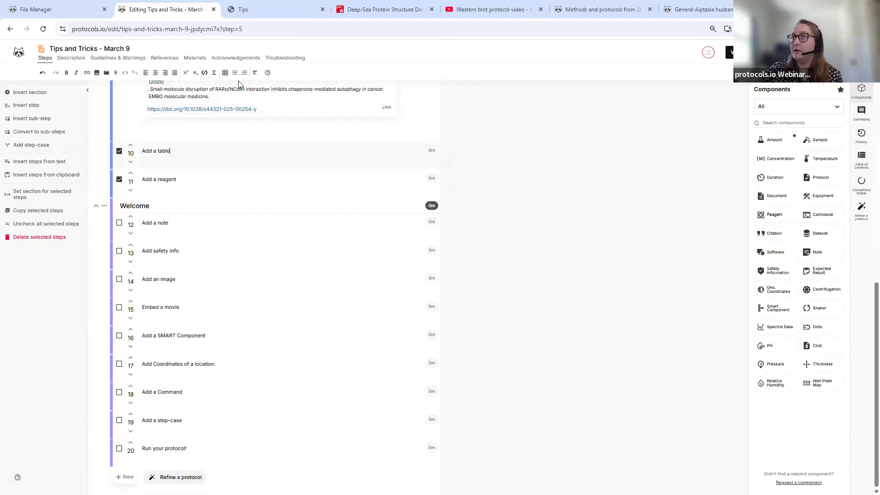
- Insert a 5x4 table in step 10 with headers Title and Reagent
{"action": "left_click", "coordinate": [225, 74]}
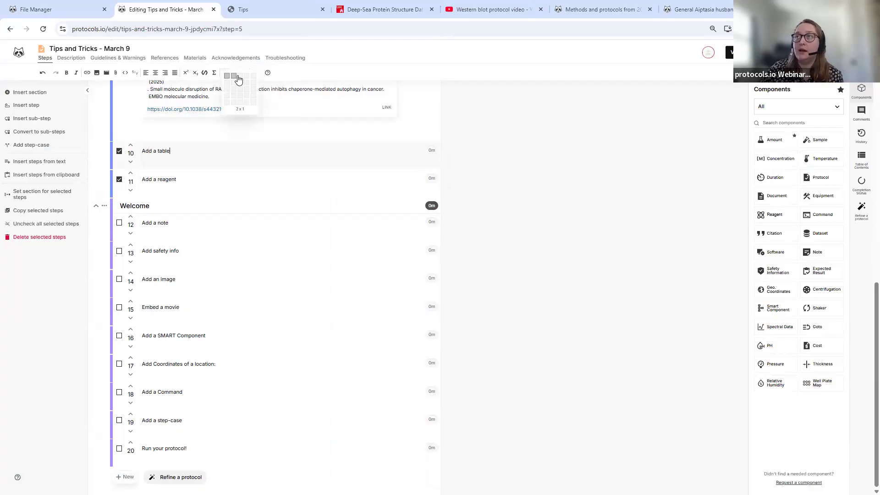
{"action": "left_click", "coordinate": [251, 96]}
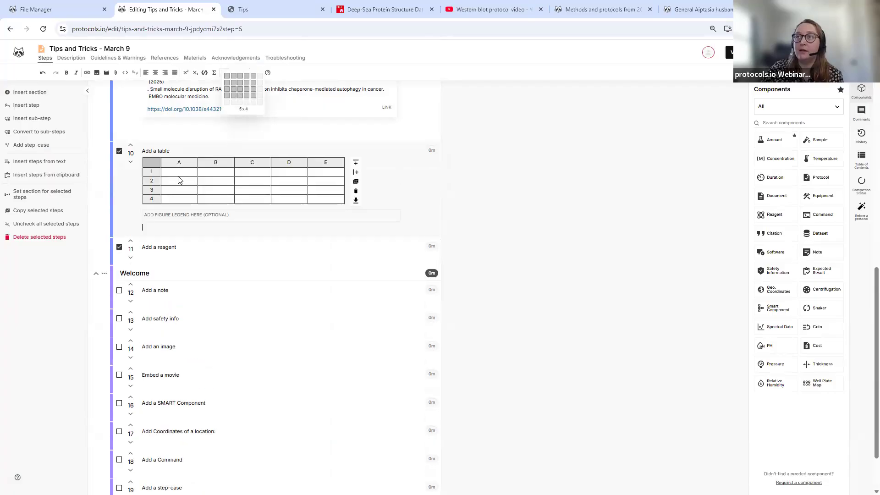
{"action": "left_click", "coordinate": [187, 173]}
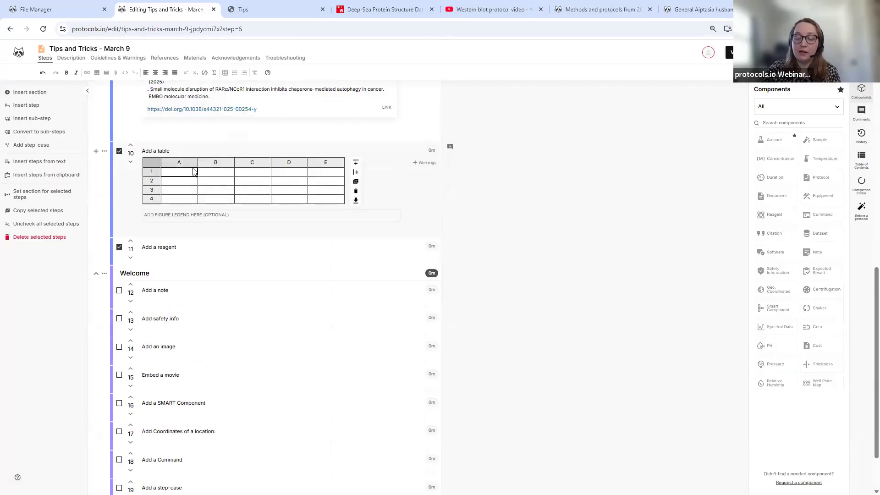
{"action": "type", "text": "T"}
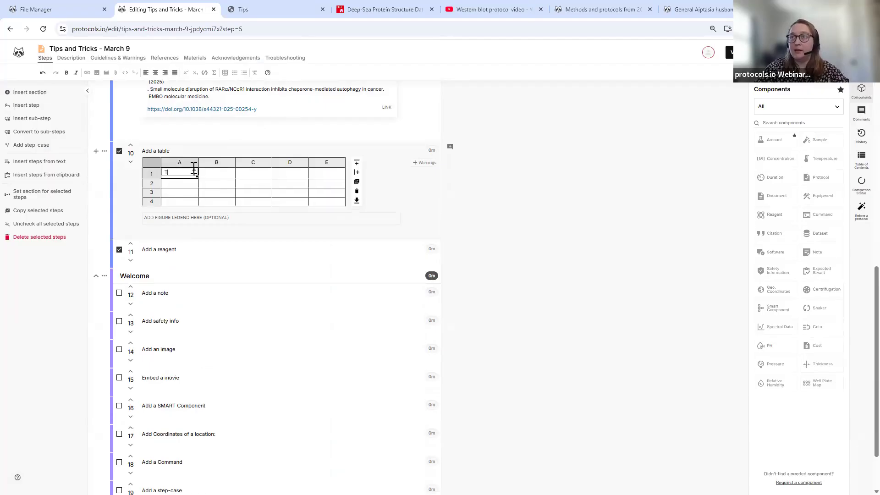
{"action": "type", "text": "itle"}
{"action": "key", "text": "Tab"}
{"action": "type", "text": "R"}
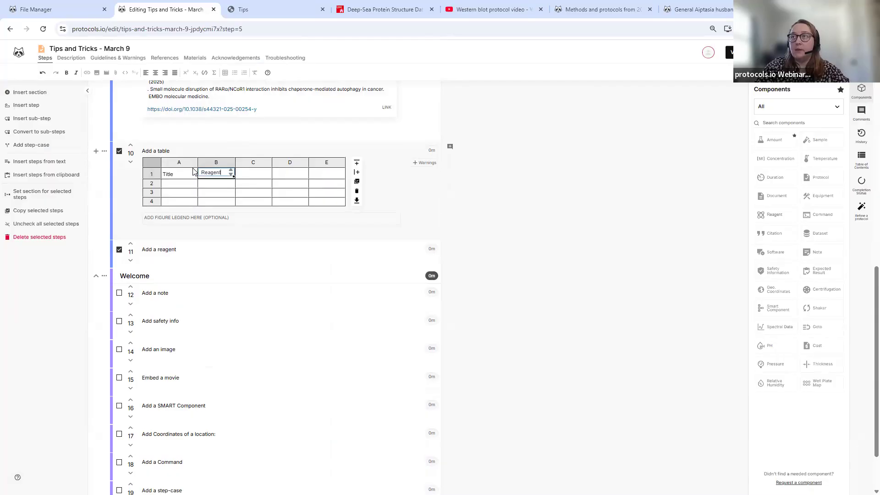
{"action": "key", "text": "Tab"}
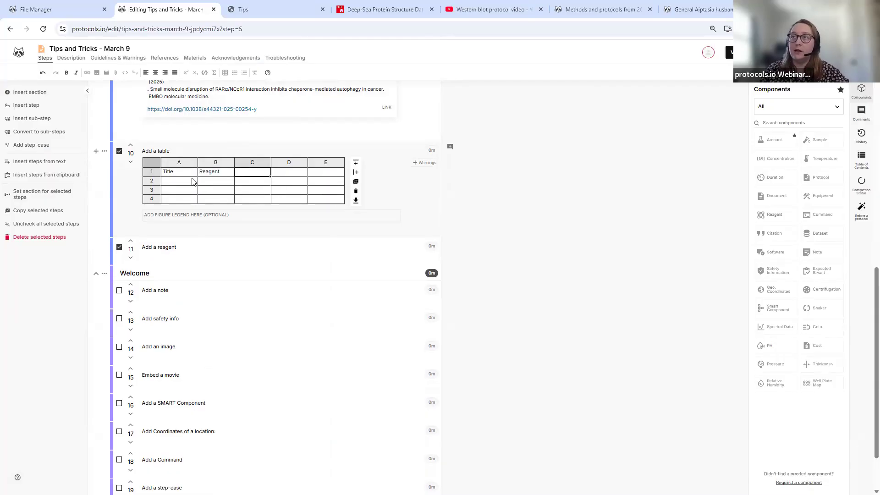
- Enter reagents A, B and C in cells B2 to B4
{"action": "left_click", "coordinate": [192, 182]}
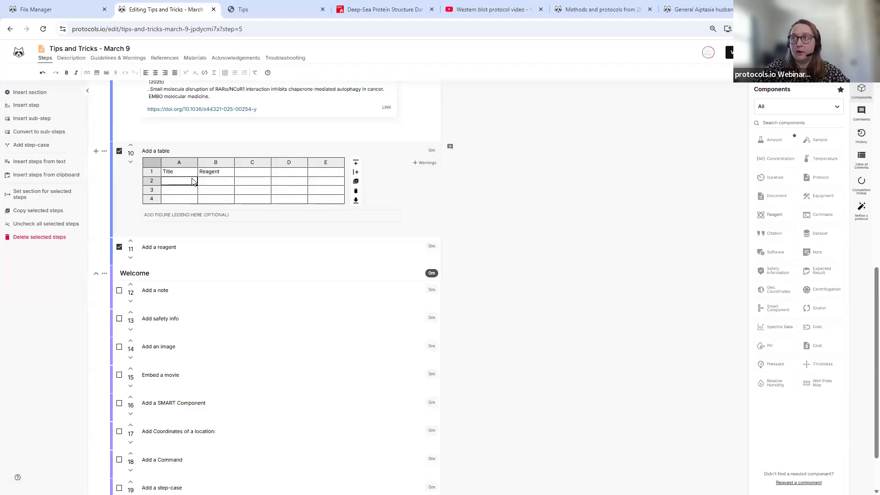
{"action": "key", "text": "Tab"}
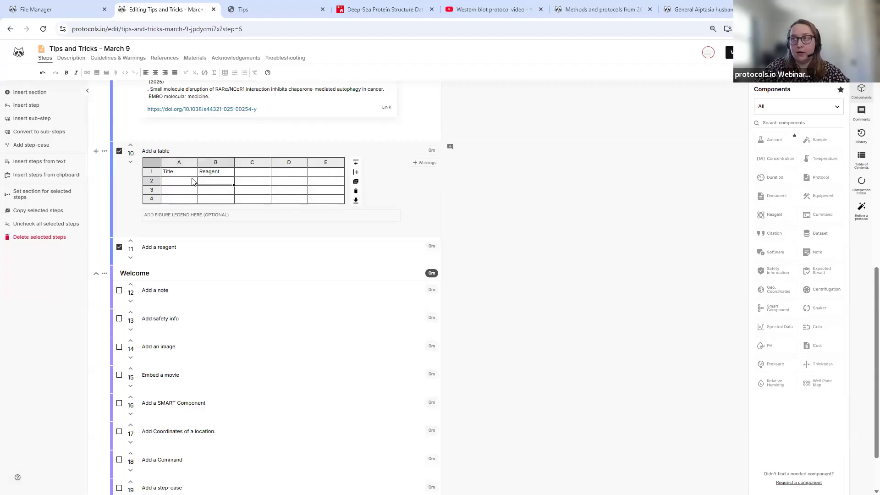
{"action": "type", "text": "A"}
{"action": "key", "text": "Return"}
{"action": "type", "text": "B"}
{"action": "key", "text": "Return"}
{"action": "type", "text": "C"}
{"action": "key", "text": "Return"}
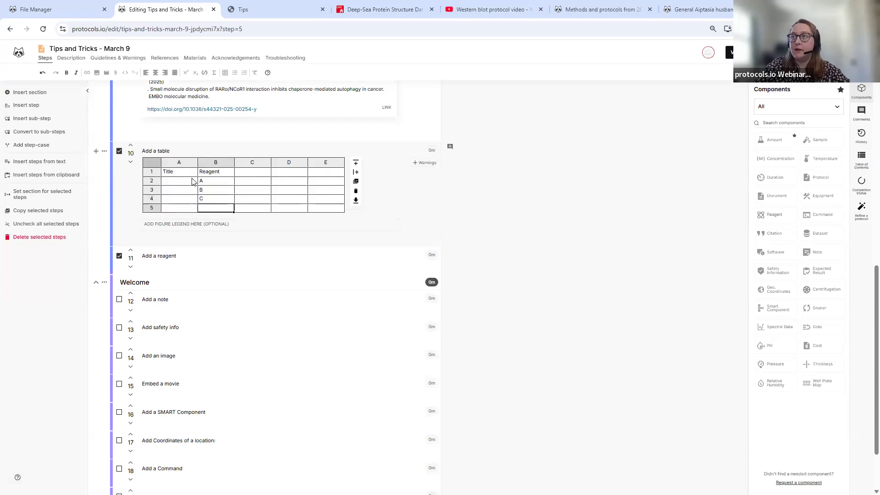
- Add an Amount column with values 2, 3 and 4
{"action": "key", "text": "Return"}
{"action": "type", "text": "Amount"}
{"action": "key", "text": "Return"}
{"action": "type", "text": "2"}
{"action": "key", "text": "Return"}
{"action": "type", "text": "3"}
{"action": "key", "text": "Return"}
{"action": "type", "text": "4"}
- Add a 10x column with formula =10*C2 filled down to give 20, 30, 40
{"action": "key", "text": "Return"}
{"action": "left_click", "coordinate": [285, 173]}
{"action": "type", "text": "10x"}
{"action": "key", "text": "Return"}
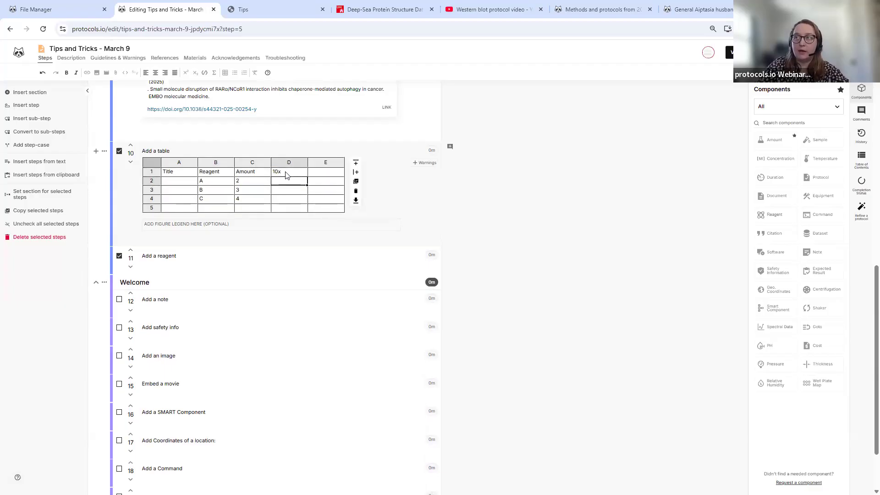
{"action": "type", "text": "=10*B3"}
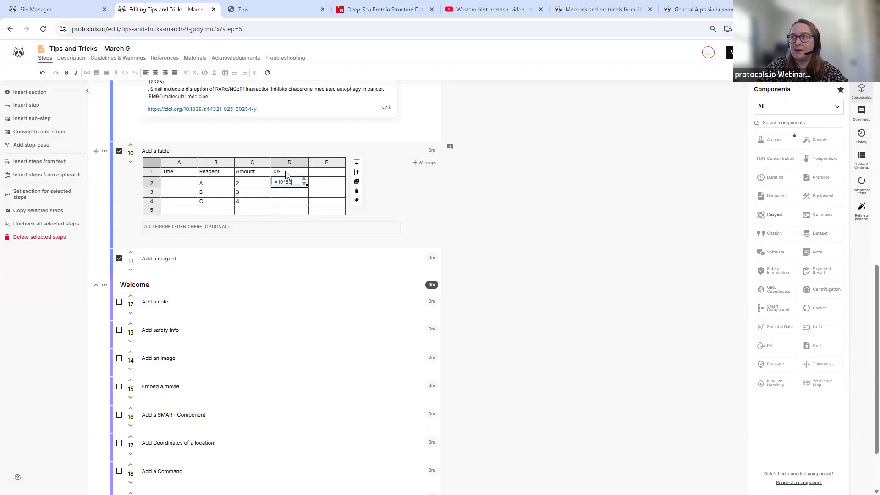
{"action": "key", "text": "Return"}
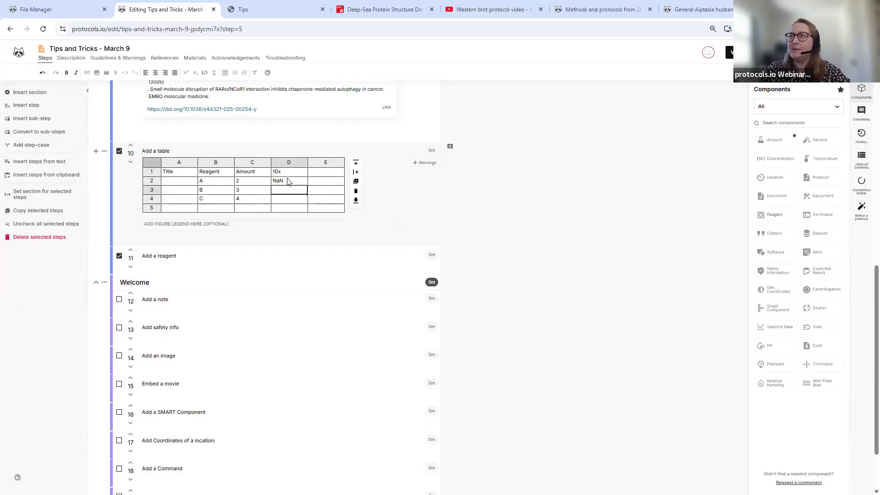
{"action": "double_click", "coordinate": [286, 181]}
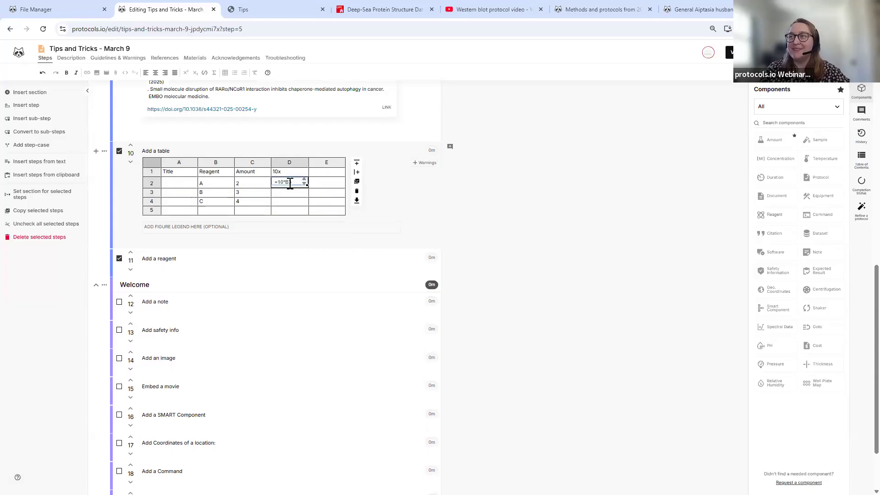
{"action": "type", "text": "C2"}
{"action": "key", "text": "Return"}
{"action": "left_click", "coordinate": [284, 180]}
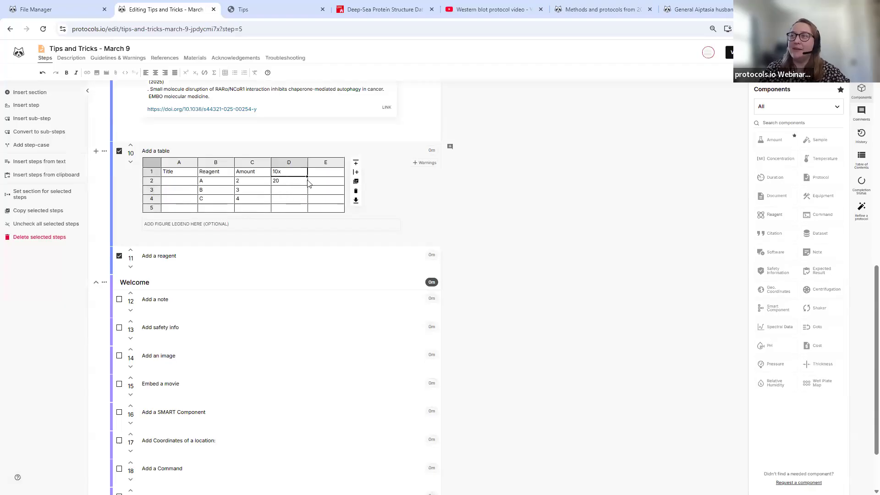
{"action": "left_click_drag", "start_coordinate": [308, 185], "coordinate": [309, 204]}
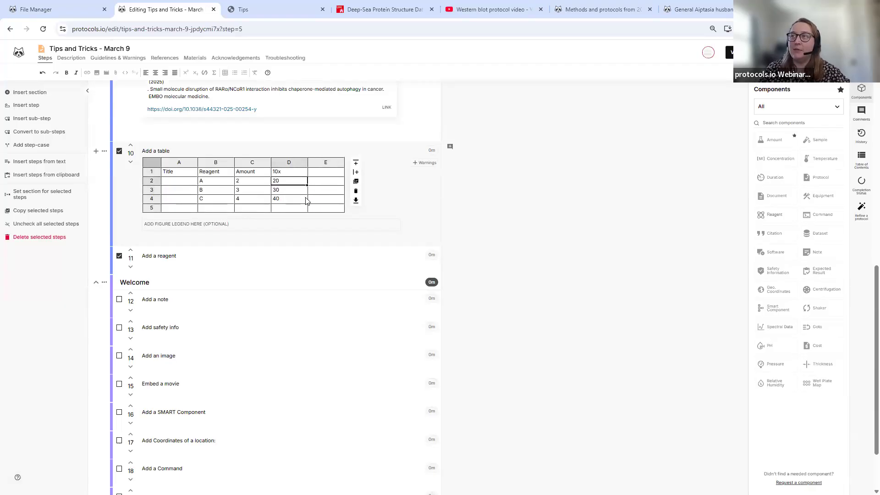
- Copy the Excel reagent range A1:C5 and paste it into the cleared step 10 table
{"action": "left_click", "coordinate": [269, 10]}
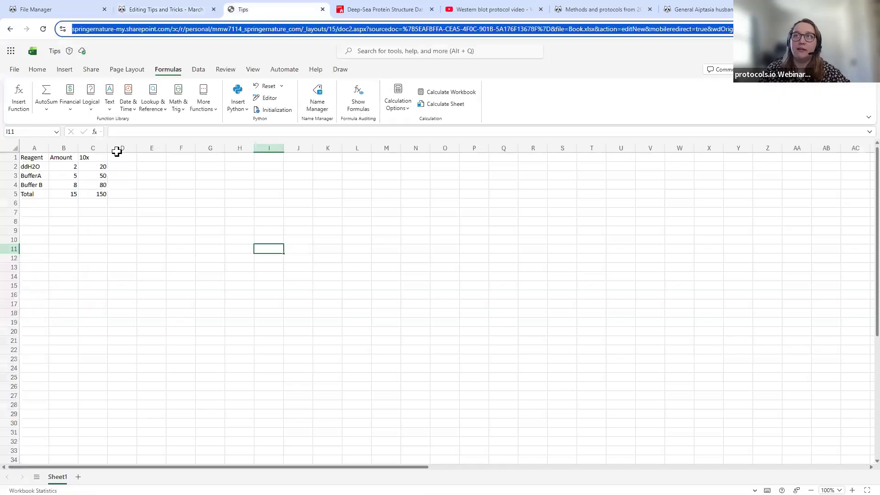
{"action": "left_click_drag", "start_coordinate": [35, 153], "coordinate": [84, 194]}
{"action": "key", "text": "ctrl+c"}
{"action": "left_click", "coordinate": [186, 9]}
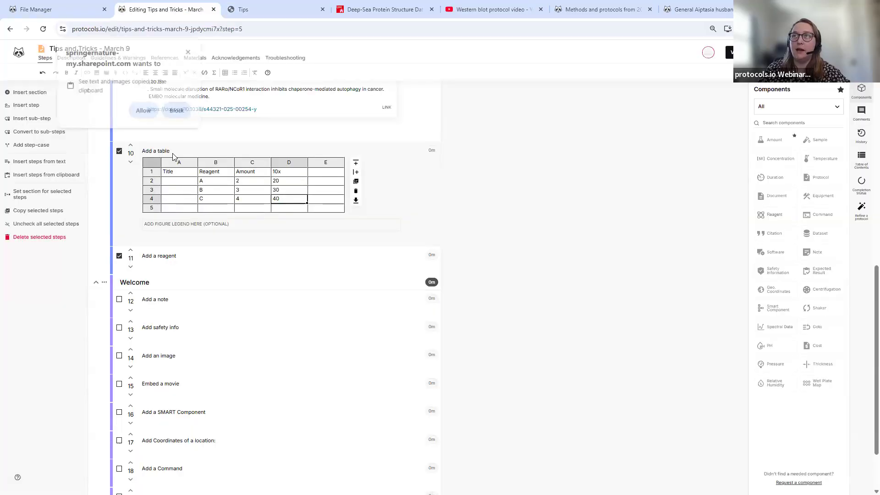
{"action": "key", "text": "ctrl+v"}
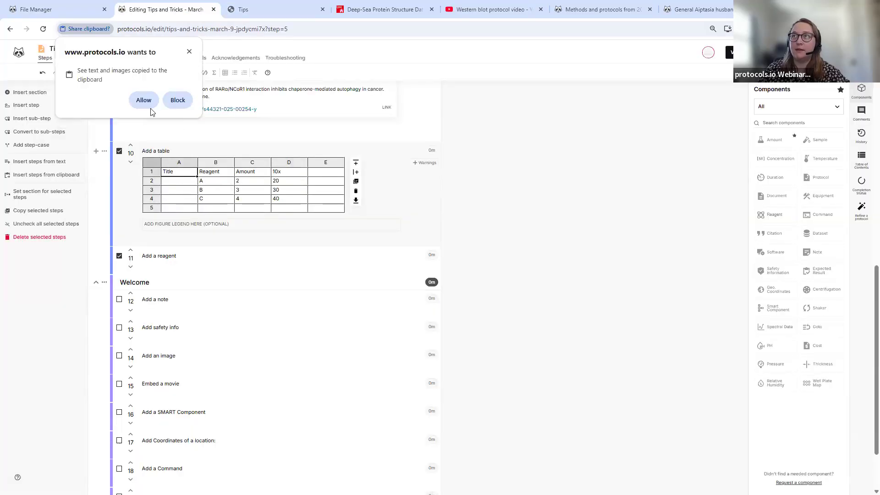
{"action": "left_click", "coordinate": [144, 99]}
{"action": "left_click", "coordinate": [244, 12]}
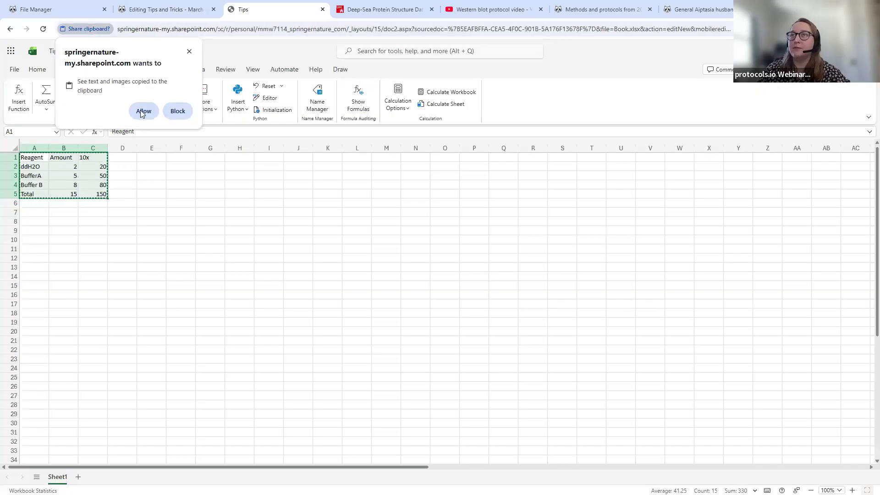
{"action": "left_click", "coordinate": [143, 112]}
{"action": "left_click", "coordinate": [205, 10]}
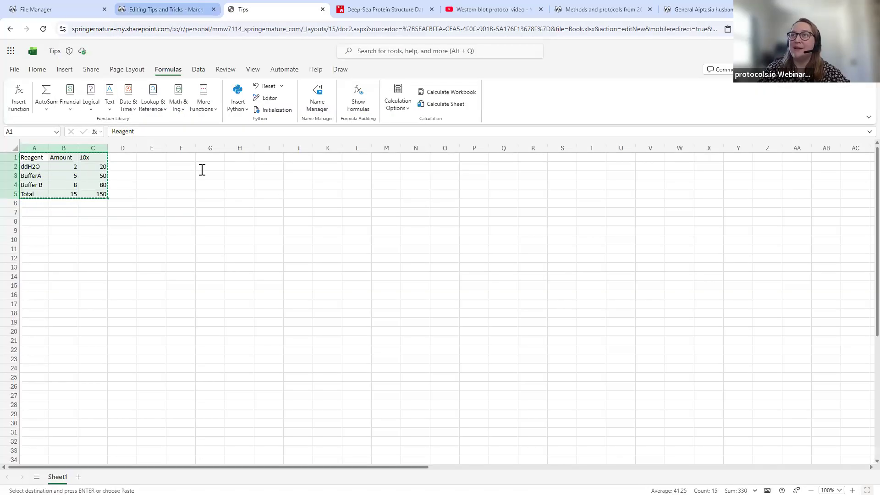
{"action": "key", "text": "ctrl+a"}
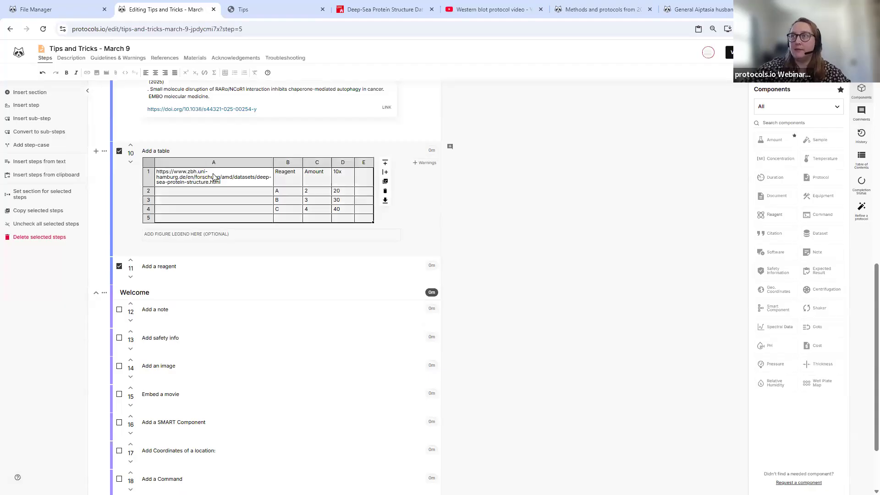
{"action": "key", "text": "Delete"}
{"action": "key", "text": "ctrl+v"}
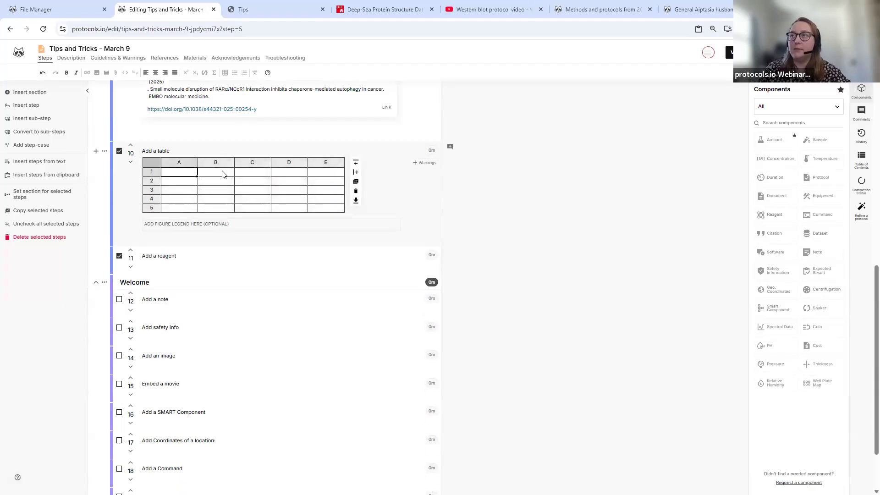
- Recopy the Excel reagent table with its 10x formulas and paste it into step 10's table
{"action": "left_click", "coordinate": [247, 184]}
{"action": "double_click", "coordinate": [245, 182]}
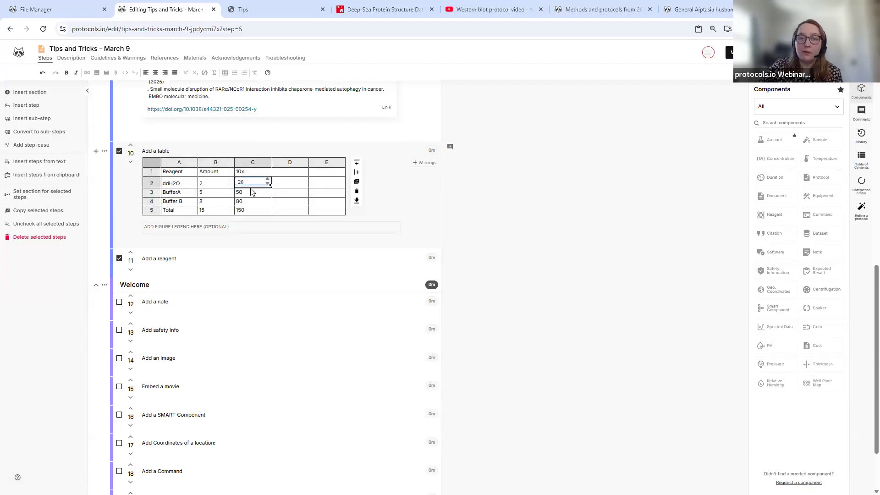
{"action": "left_click", "coordinate": [263, 14]}
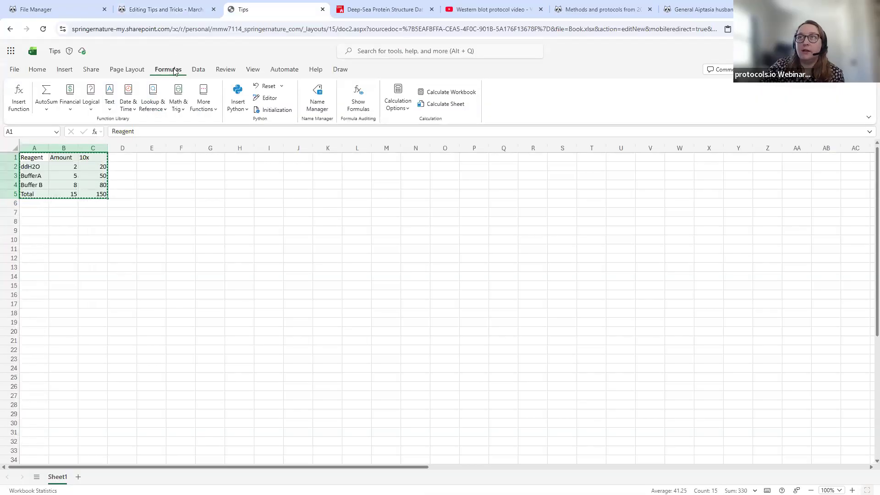
{"action": "left_click", "coordinate": [358, 99]}
{"action": "right_click", "coordinate": [90, 161]}
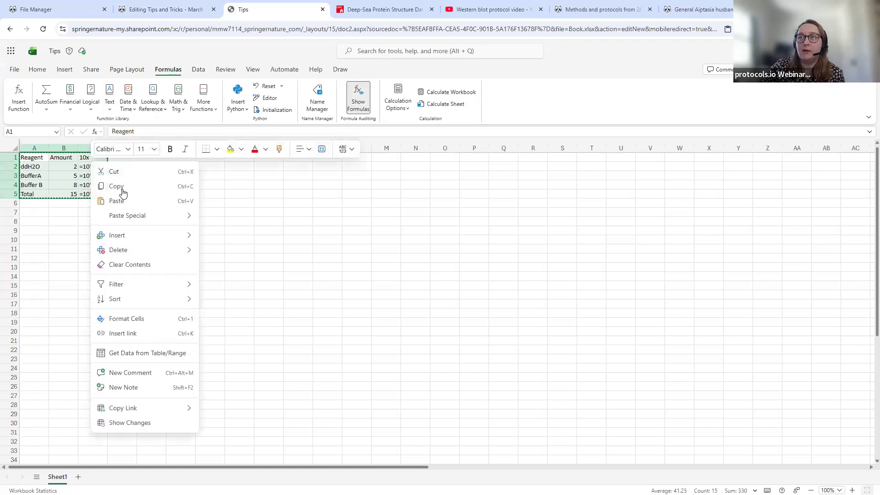
{"action": "left_click", "coordinate": [119, 186]}
{"action": "left_click", "coordinate": [167, 9]}
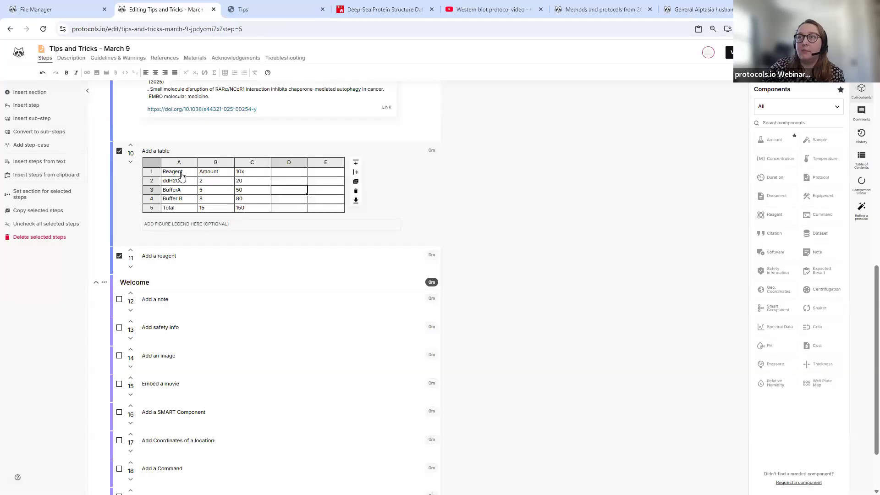
{"action": "right_click", "coordinate": [181, 172]}
{"action": "left_click", "coordinate": [199, 235]}
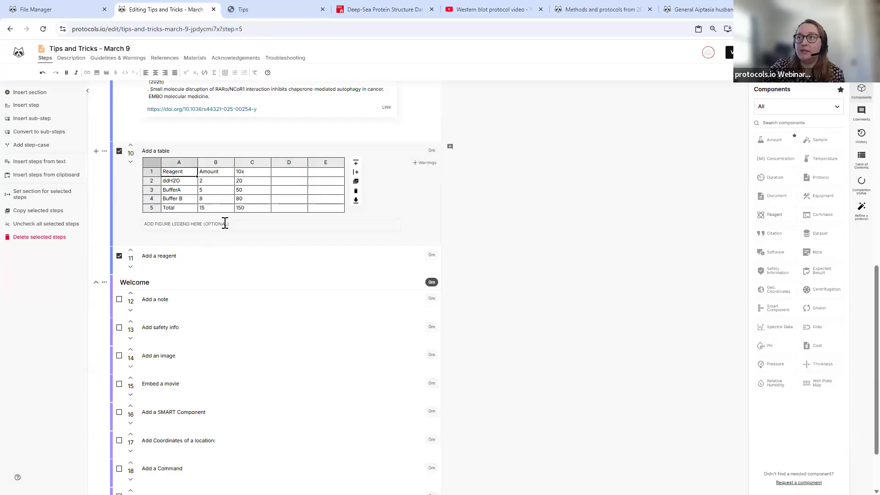
{"action": "left_click", "coordinate": [248, 184]}
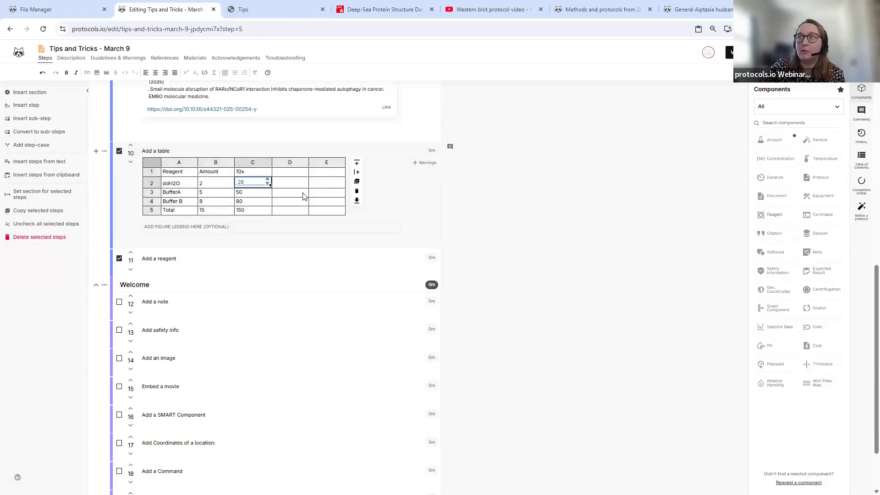
{"action": "left_click", "coordinate": [283, 235]}
{"action": "scroll", "coordinate": [207, 222], "scroll_direction": "down", "scroll_amount": 1}
{"action": "left_click", "coordinate": [188, 219]}
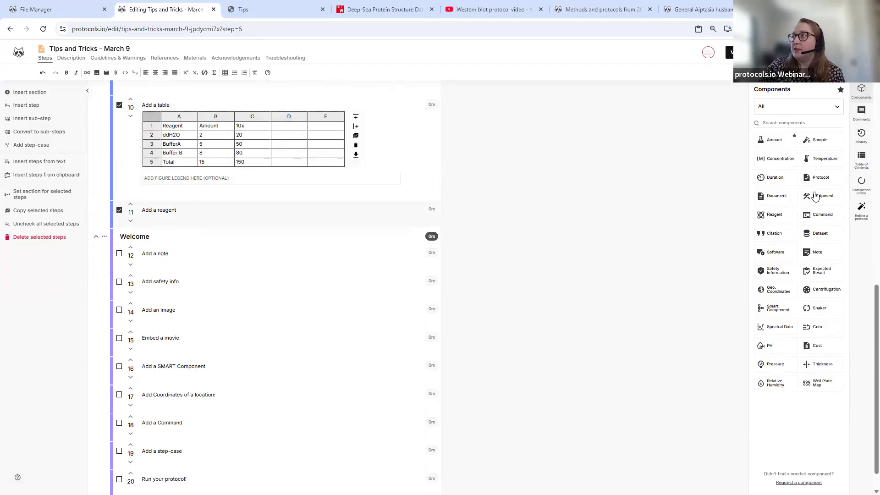
- Search 'sodium chloride' and add the US Biological Na-Cl Cotransporter (NCCT, SLC12A3) reagent to step 11
{"action": "left_click", "coordinate": [761, 215]}
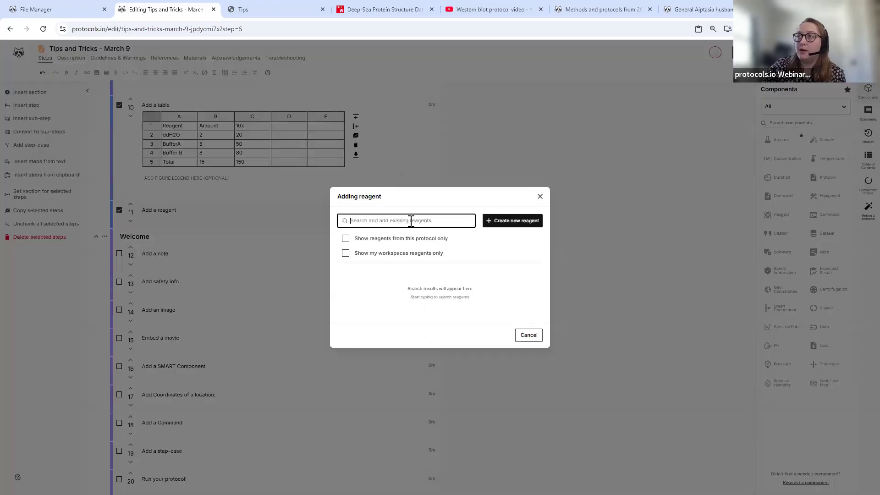
{"action": "type", "text": "sodi"}
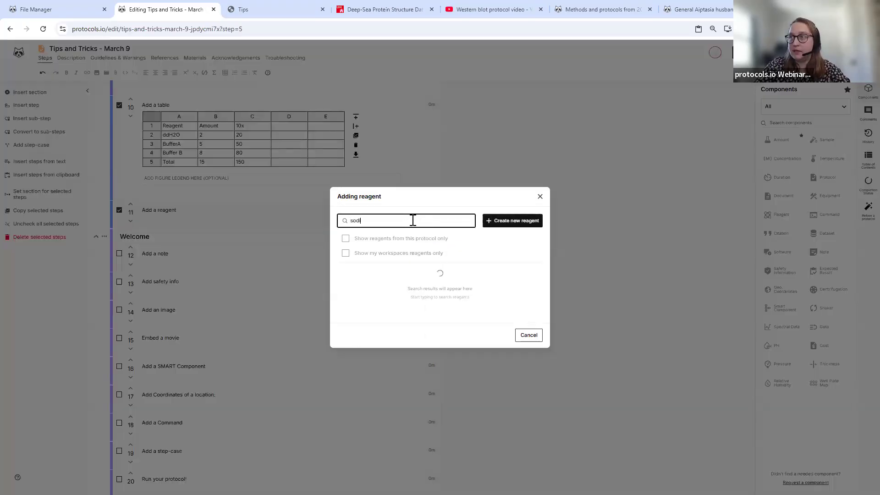
{"action": "type", "text": "um ch"}
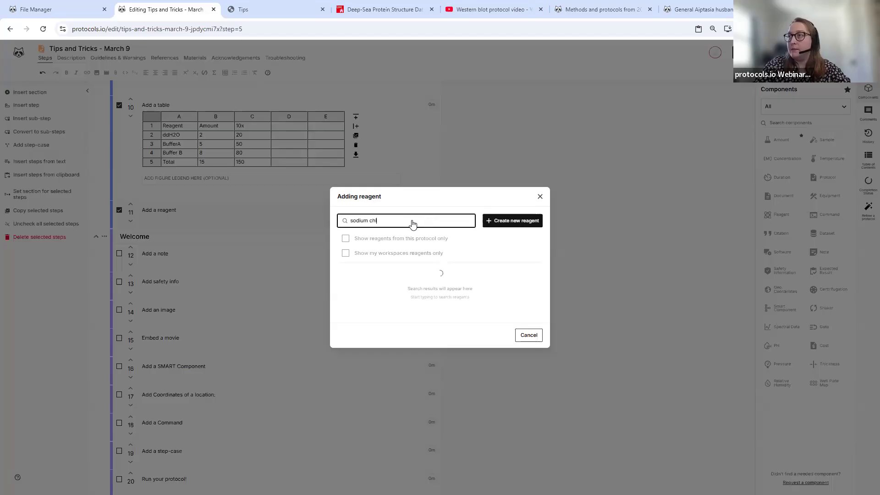
{"action": "type", "text": "l"}
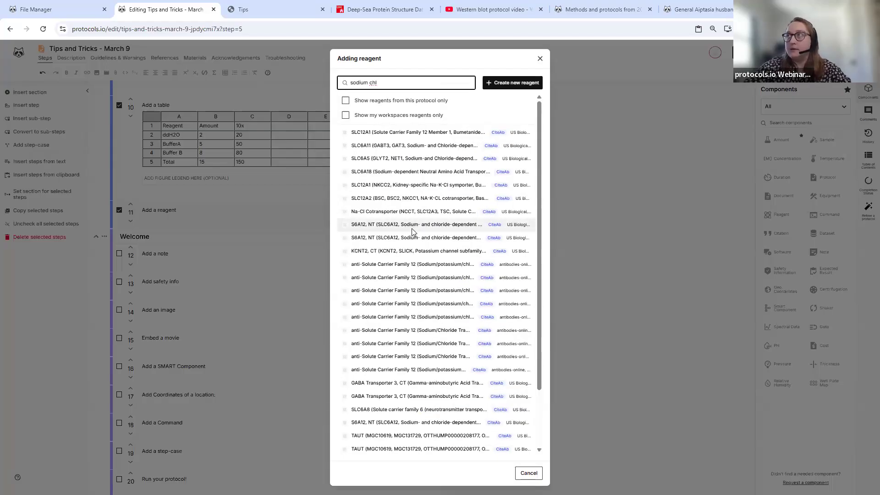
{"action": "type", "text": "oride"}
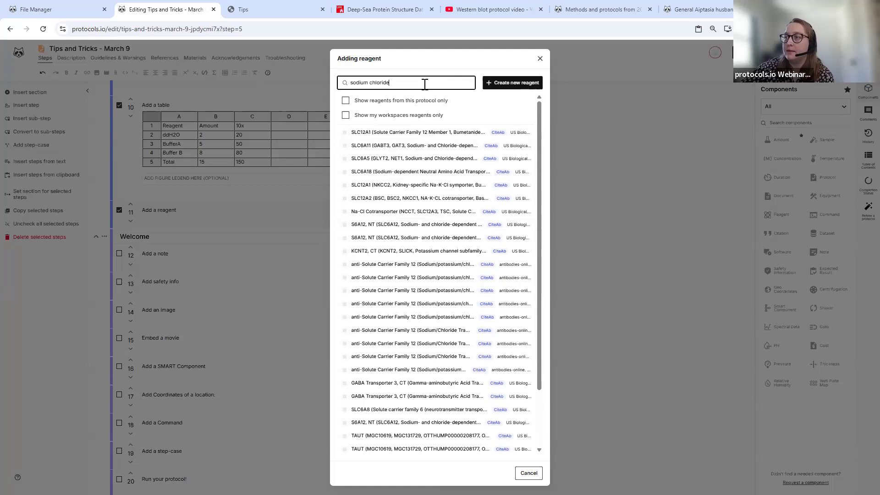
{"action": "scroll", "coordinate": [430, 103], "scroll_direction": "down", "scroll_amount": 2}
{"action": "scroll", "coordinate": [430, 103], "scroll_direction": "up", "scroll_amount": 2}
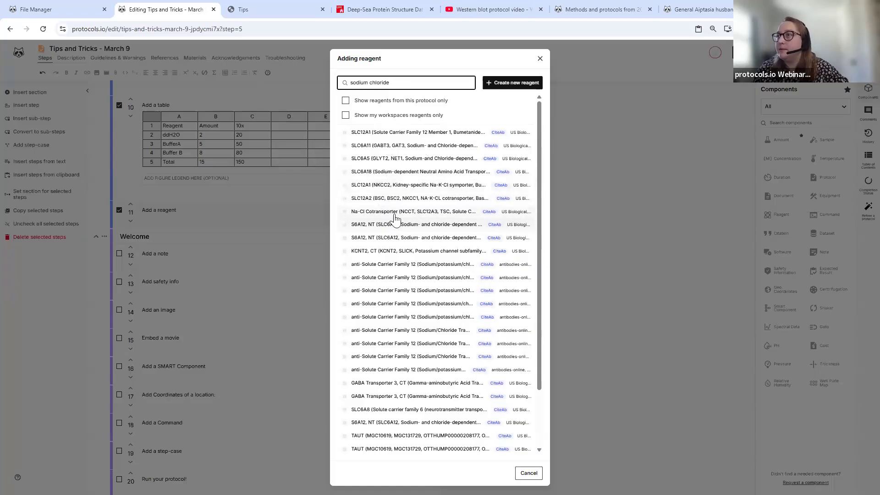
{"action": "left_click", "coordinate": [336, 209]}
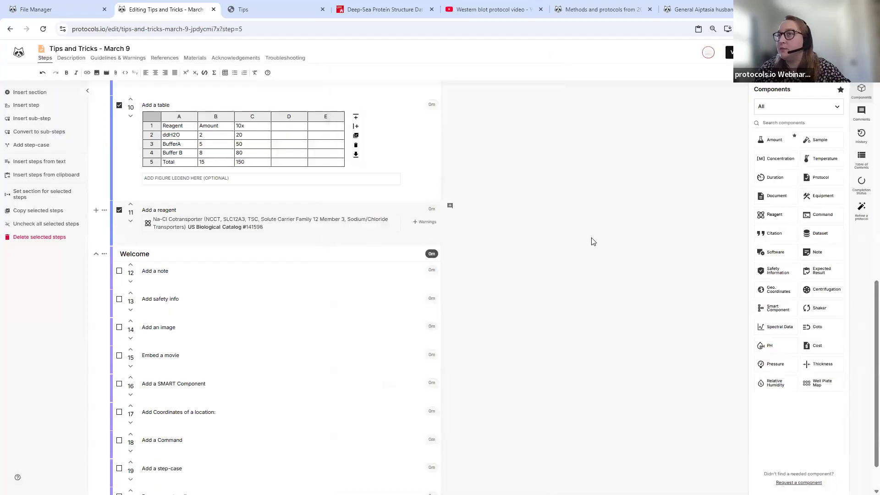
- Define new reagent 'Sodium Chloride Mixture', vendor Home-made, other fields blank, and add it to step 11
{"action": "left_click", "coordinate": [772, 223]}
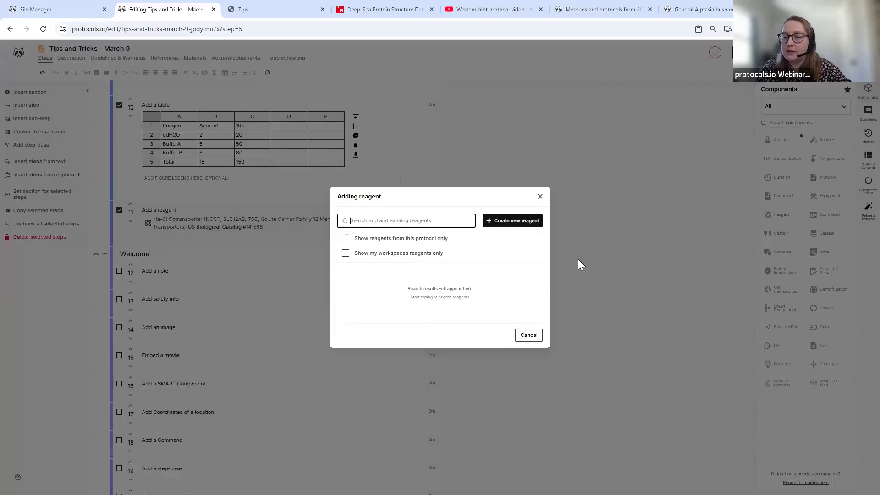
{"action": "left_click", "coordinate": [493, 222]}
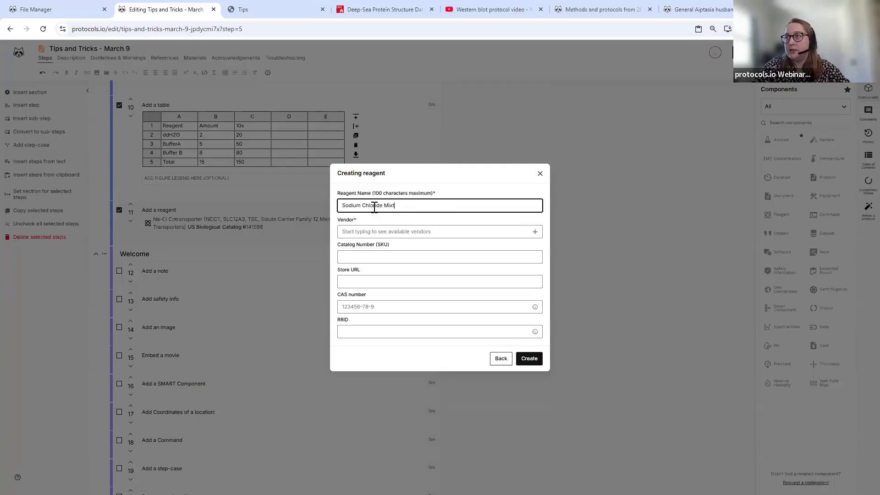
{"action": "left_click", "coordinate": [394, 231]}
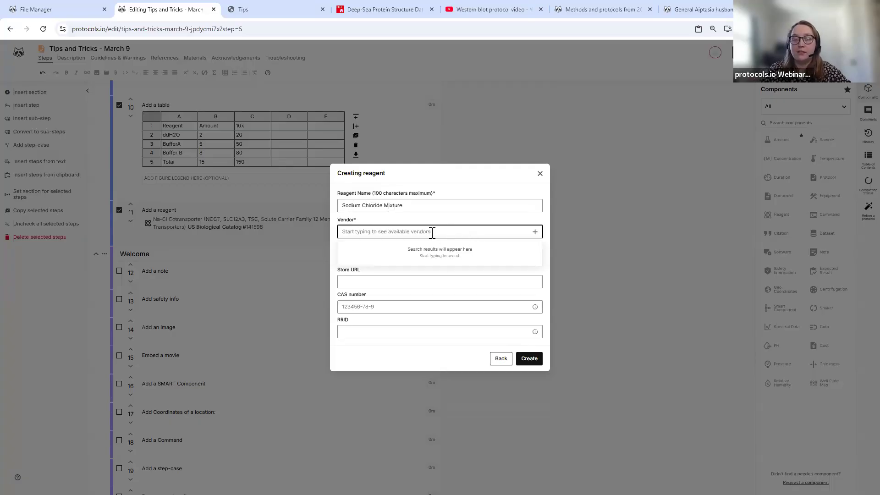
{"action": "type", "text": "Home-m"}
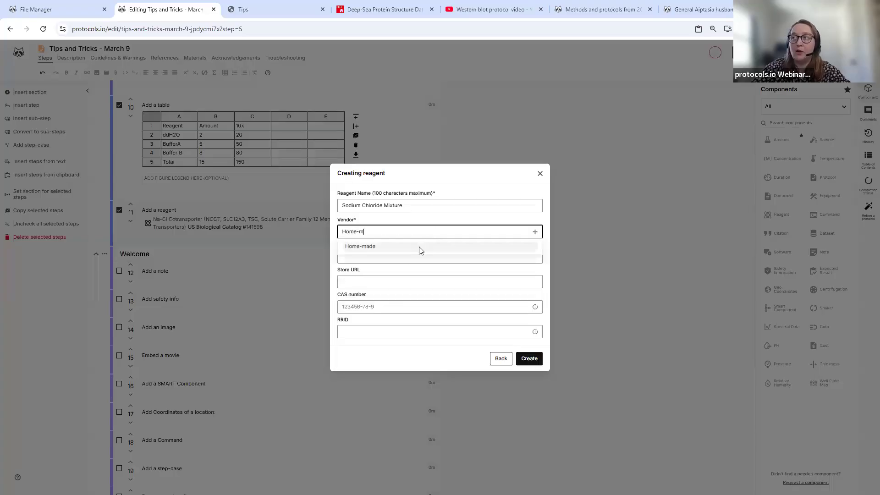
{"action": "left_click", "coordinate": [419, 248]}
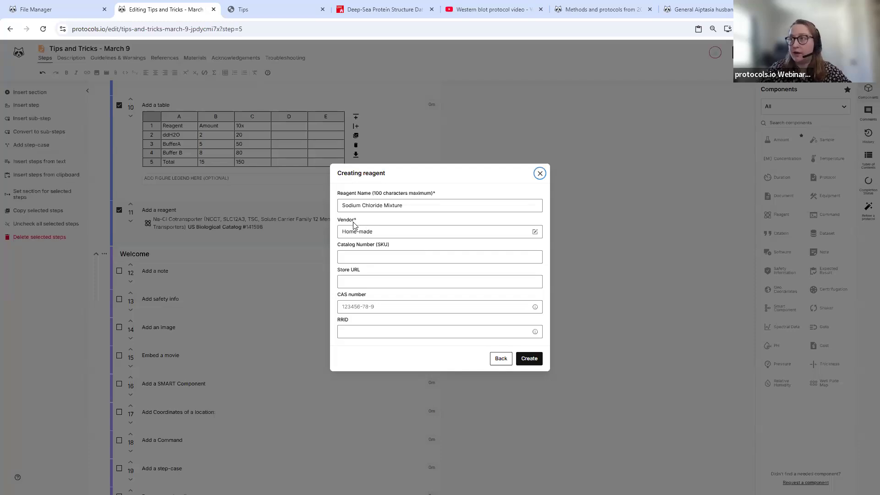
{"action": "left_click", "coordinate": [368, 257]}
{"action": "left_click", "coordinate": [368, 282]}
{"action": "left_click", "coordinate": [385, 306]}
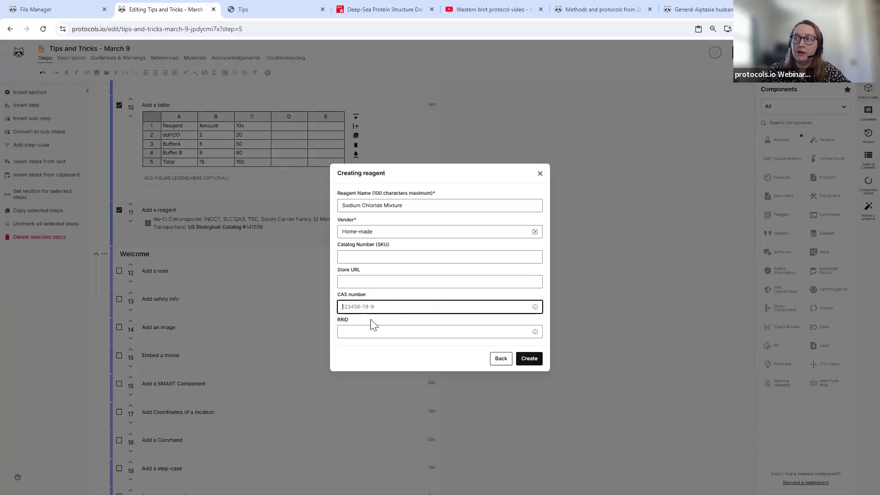
{"action": "left_click", "coordinate": [384, 331]}
{"action": "left_click", "coordinate": [527, 358]}
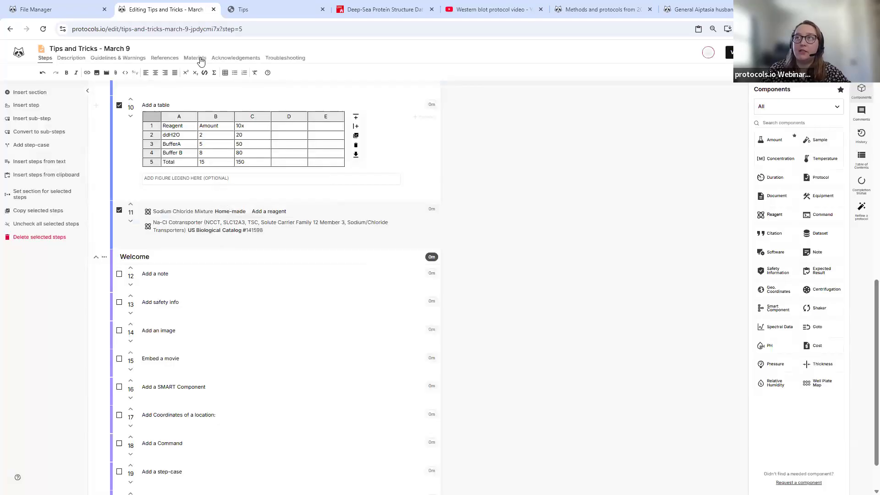
{"action": "left_click", "coordinate": [194, 58]}
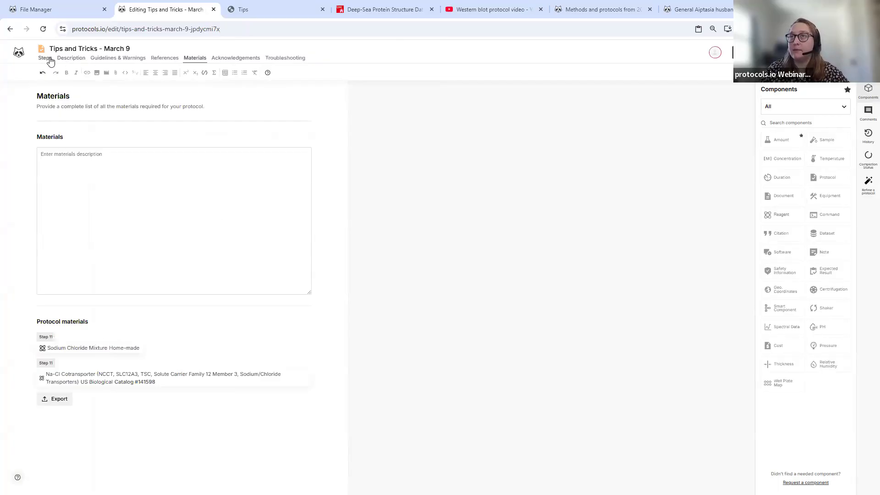
{"action": "scroll", "coordinate": [270, 267], "scroll_direction": "down", "scroll_amount": 10}
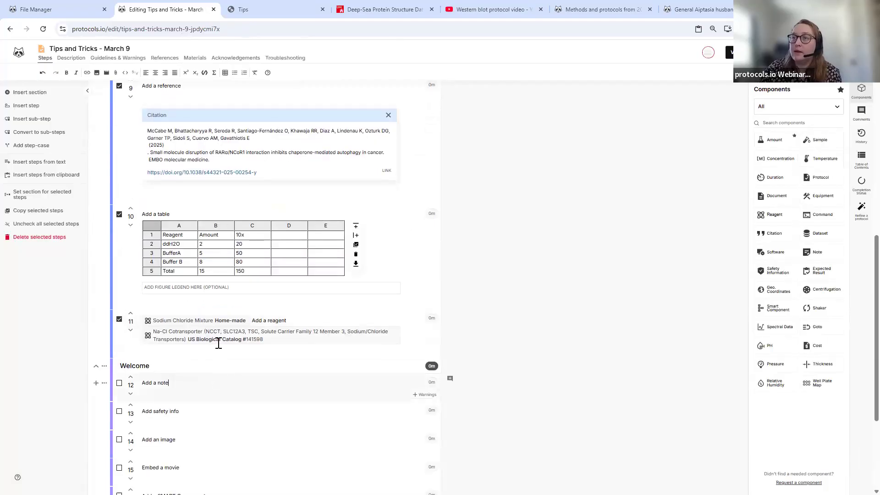
{"action": "scroll", "coordinate": [215, 339], "scroll_direction": "down", "scroll_amount": 3}
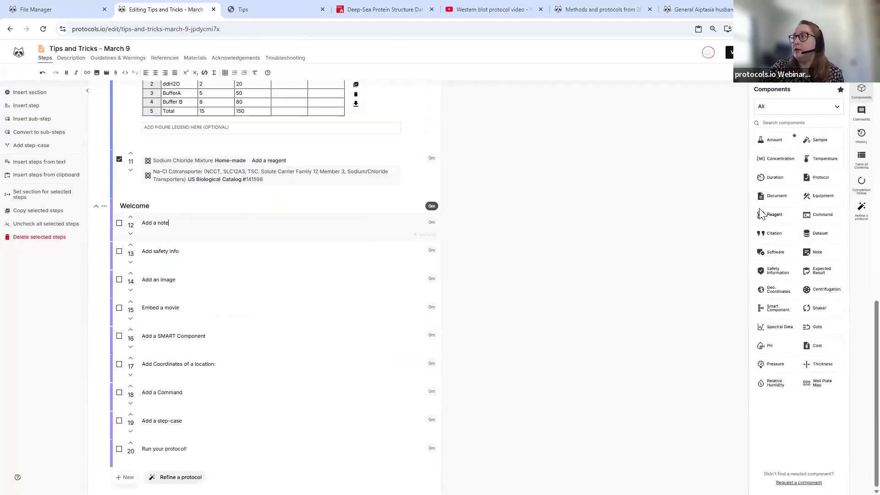
- Add the note 'Mix well' to step 12, then look over the keyboard shortcuts list
{"action": "left_click", "coordinate": [821, 253]}
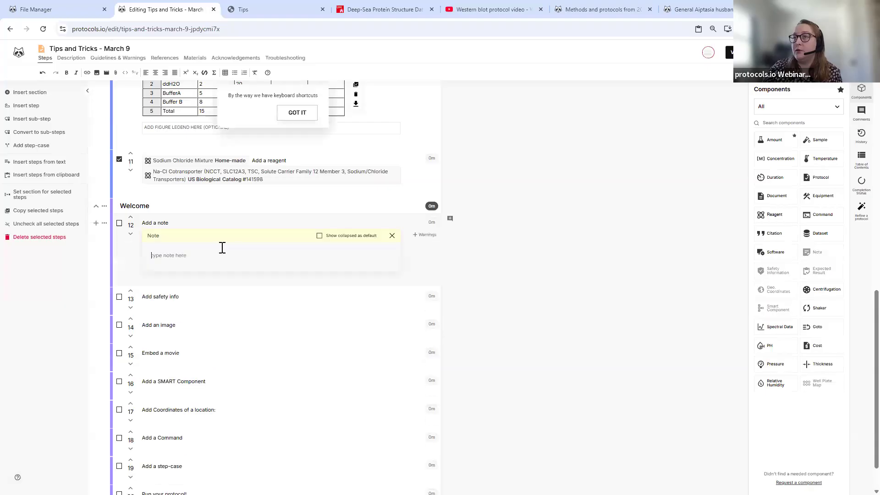
{"action": "type", "text": "Mix well"}
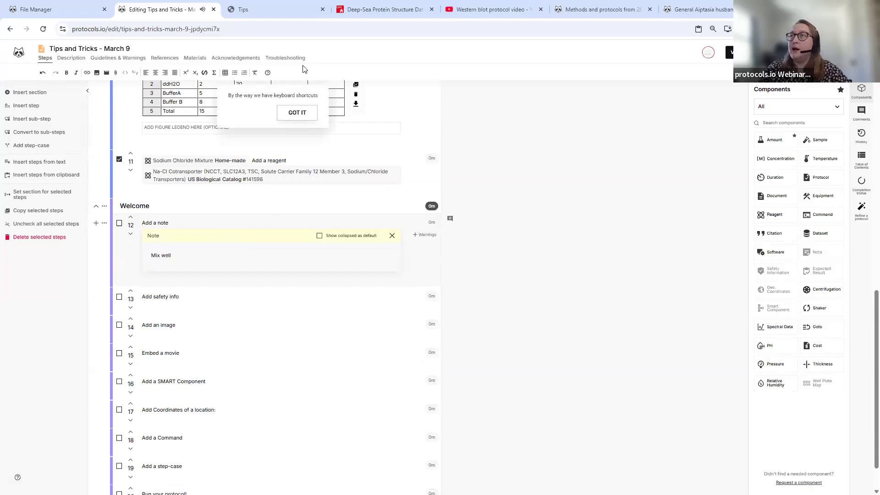
{"action": "left_click", "coordinate": [291, 113]}
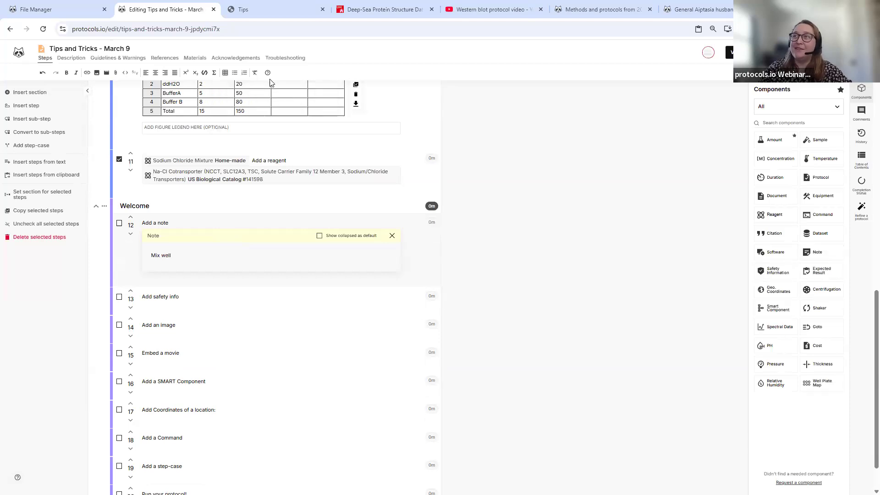
{"action": "left_click", "coordinate": [267, 73]}
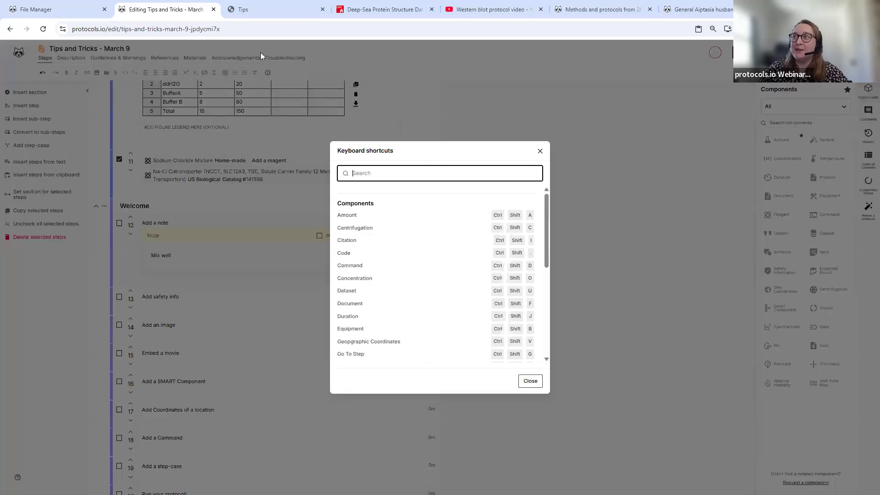
{"action": "scroll", "coordinate": [454, 280], "scroll_direction": "down", "scroll_amount": 6}
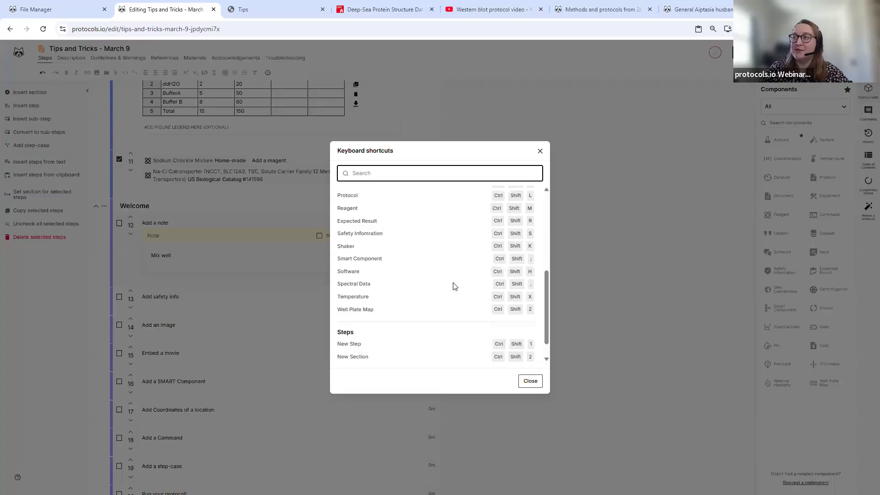
{"action": "scroll", "coordinate": [456, 297], "scroll_direction": "up", "scroll_amount": 2}
{"action": "scroll", "coordinate": [456, 297], "scroll_direction": "down", "scroll_amount": 2}
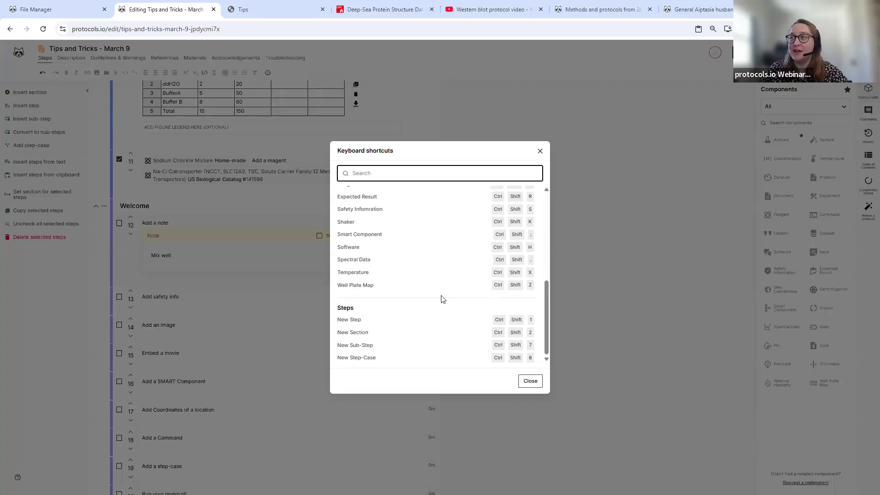
{"action": "scroll", "coordinate": [412, 255], "scroll_direction": "up", "scroll_amount": 6}
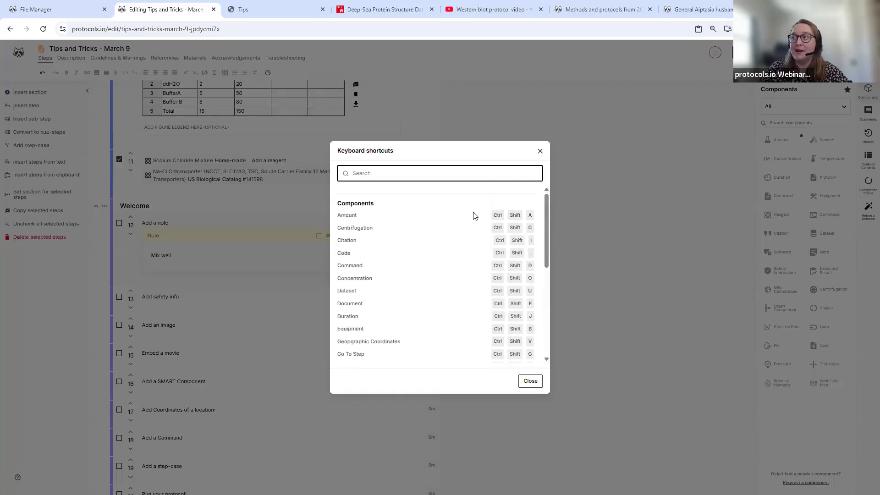
{"action": "left_click", "coordinate": [267, 273]}
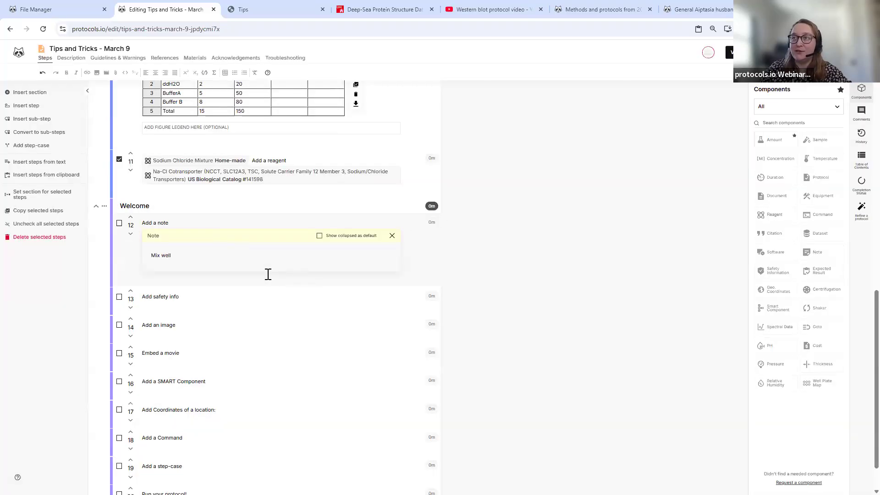
- Insert a Safety information component reading 'Wear gloves' into step 13
{"action": "left_click", "coordinate": [264, 305]}
{"action": "scroll", "coordinate": [696, 228], "scroll_direction": "down", "scroll_amount": 1}
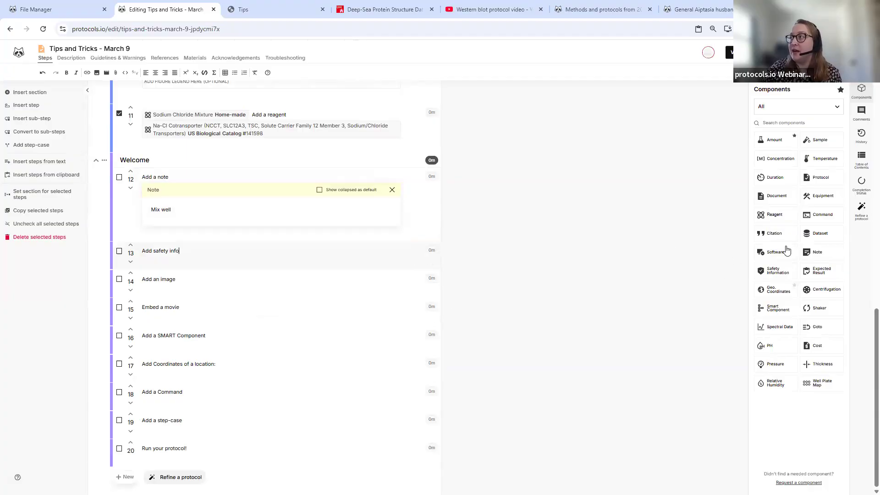
{"action": "left_click", "coordinate": [785, 123]}
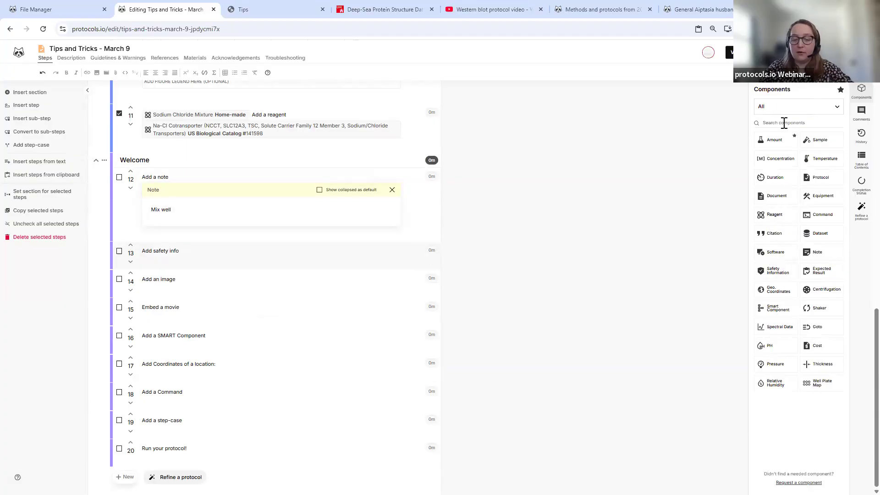
{"action": "type", "text": "sa"}
{"action": "left_click", "coordinate": [832, 140]}
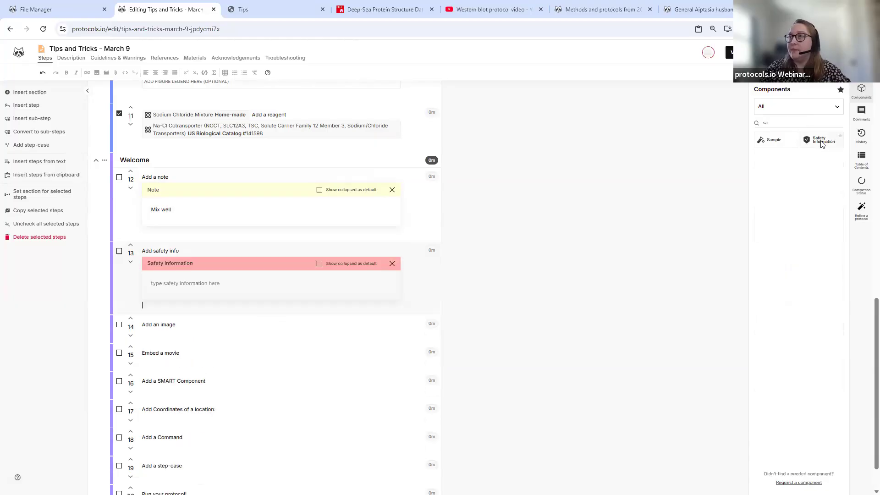
{"action": "type", "text": "Wear gloves"}
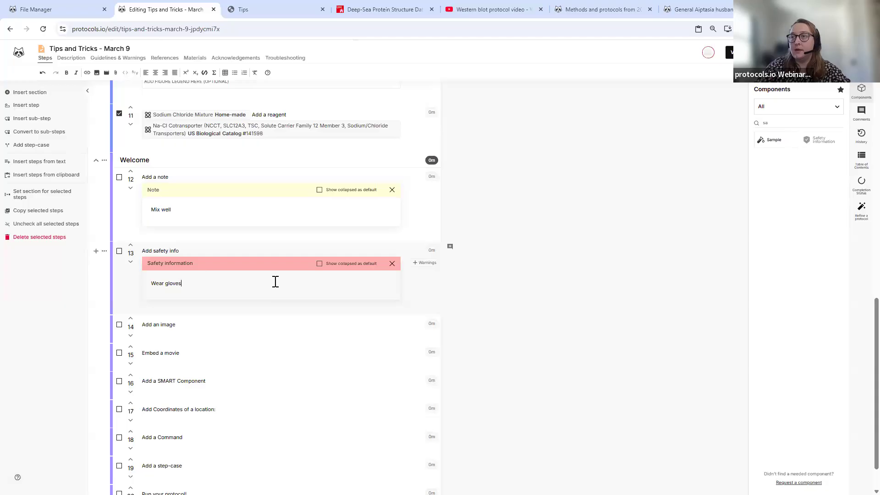
{"action": "left_click", "coordinate": [228, 324]}
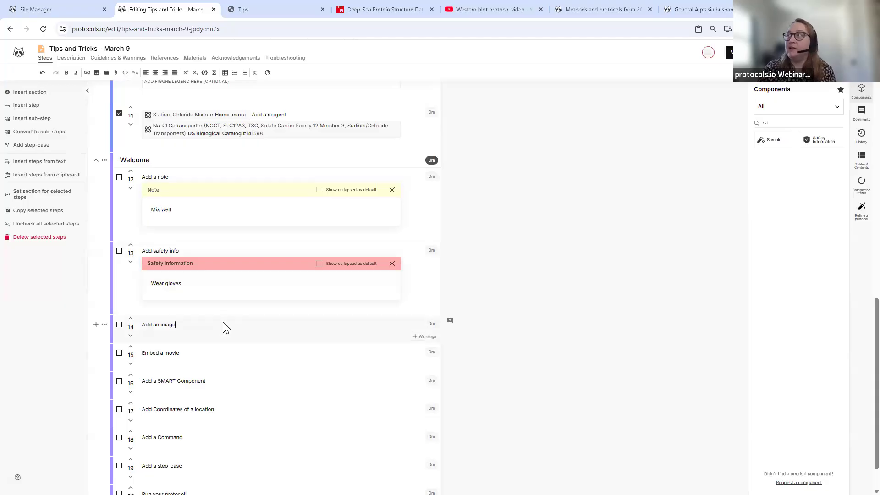
{"action": "scroll", "coordinate": [222, 328], "scroll_direction": "down", "scroll_amount": 1}
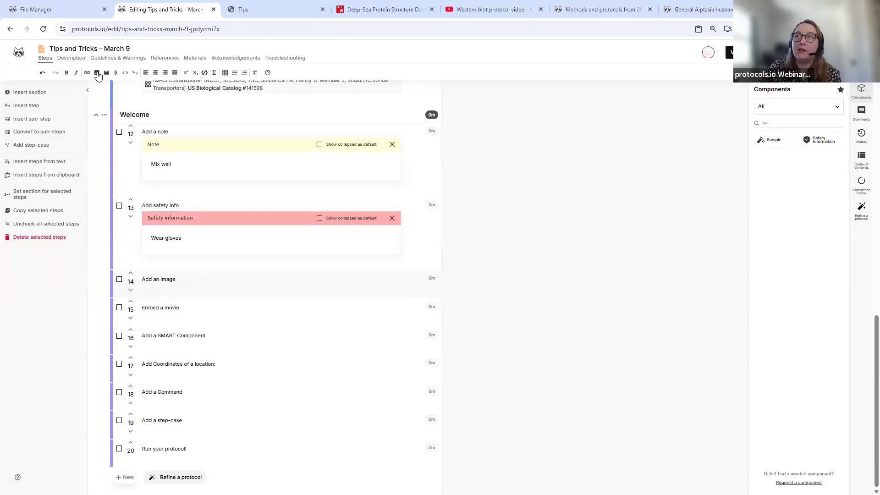
- Upload Square-Rollout-Protocols.png into step 14 with the figure legend 'Happy raccoon'
{"action": "left_click", "coordinate": [97, 74]}
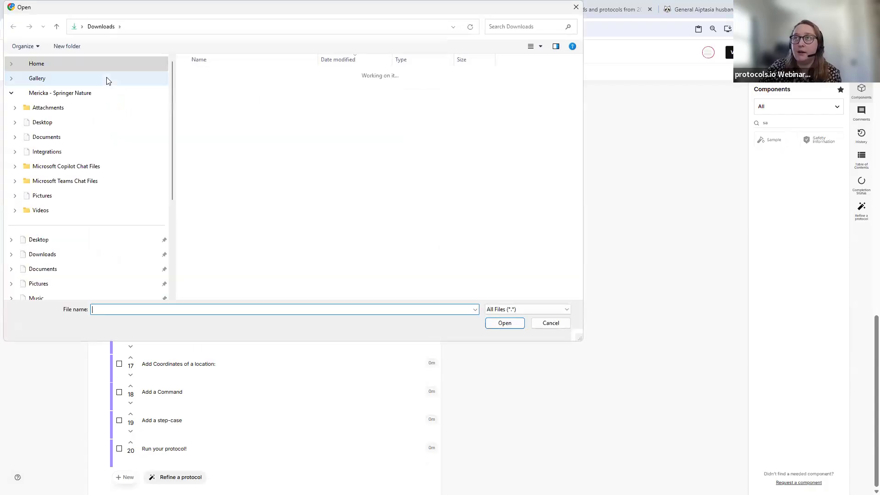
{"action": "left_click", "coordinate": [237, 105]}
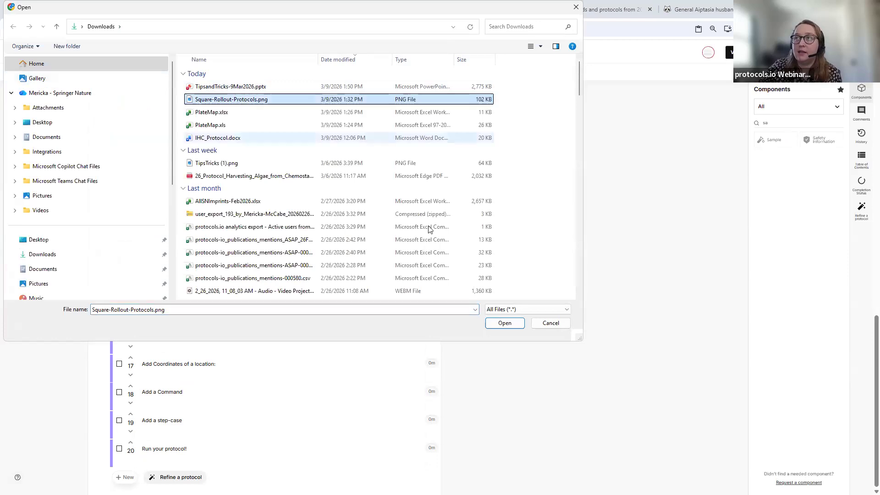
{"action": "left_click", "coordinate": [506, 324]}
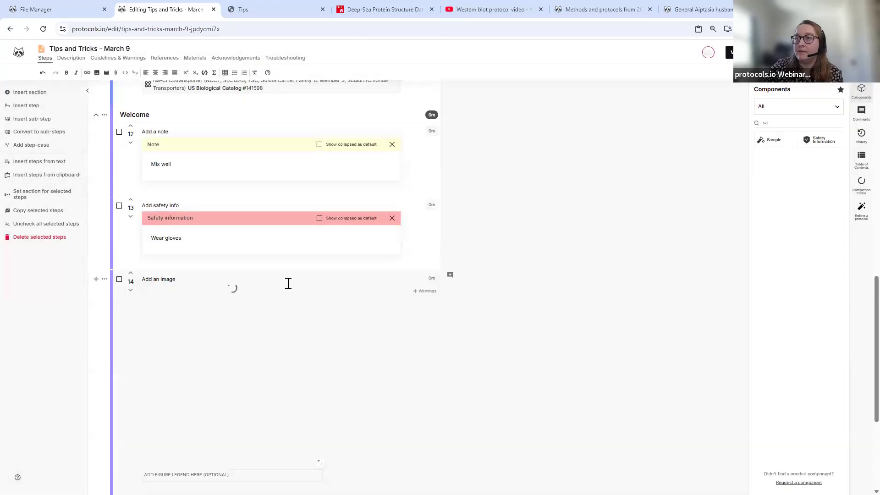
{"action": "scroll", "coordinate": [171, 328], "scroll_direction": "down", "scroll_amount": 3}
{"action": "left_click", "coordinate": [230, 336]}
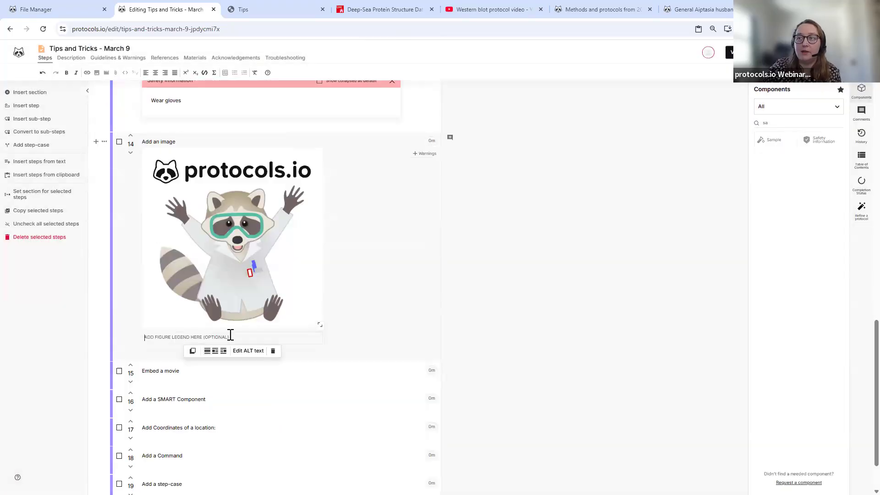
{"action": "type", "text": "Happy raccoon"}
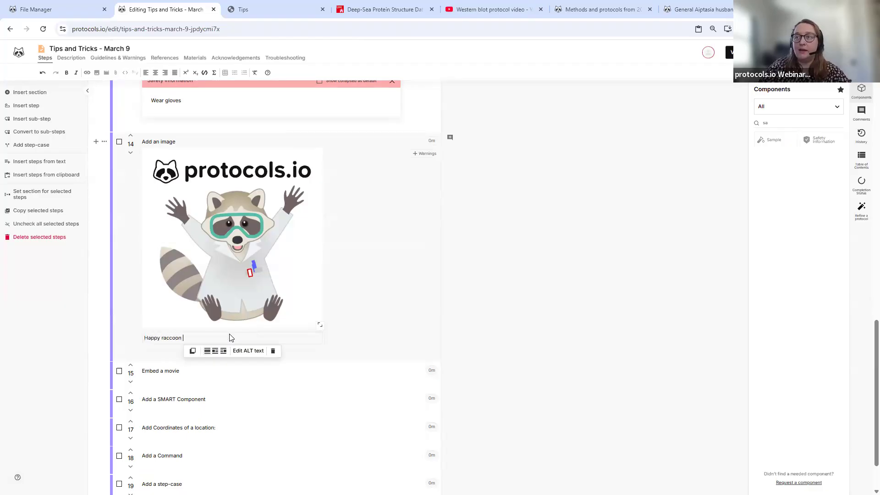
{"action": "left_click", "coordinate": [398, 289]}
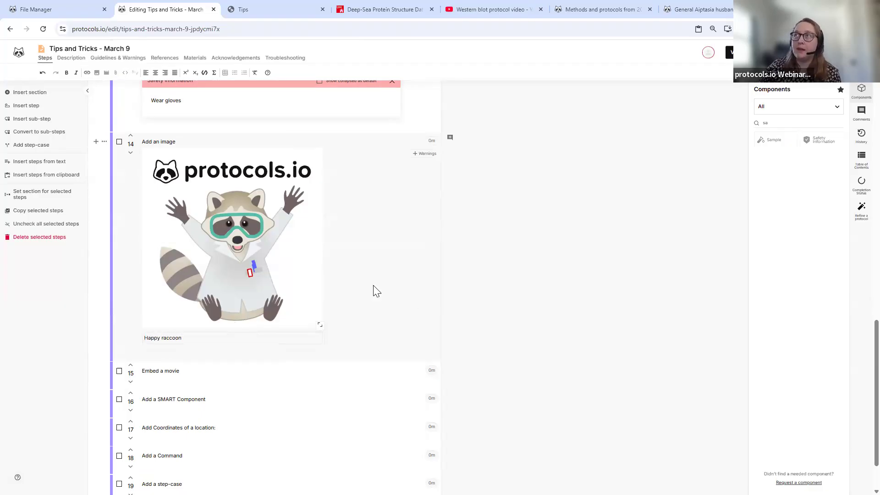
{"action": "scroll", "coordinate": [376, 290], "scroll_direction": "down", "scroll_amount": 2}
{"action": "left_click", "coordinate": [181, 308]}
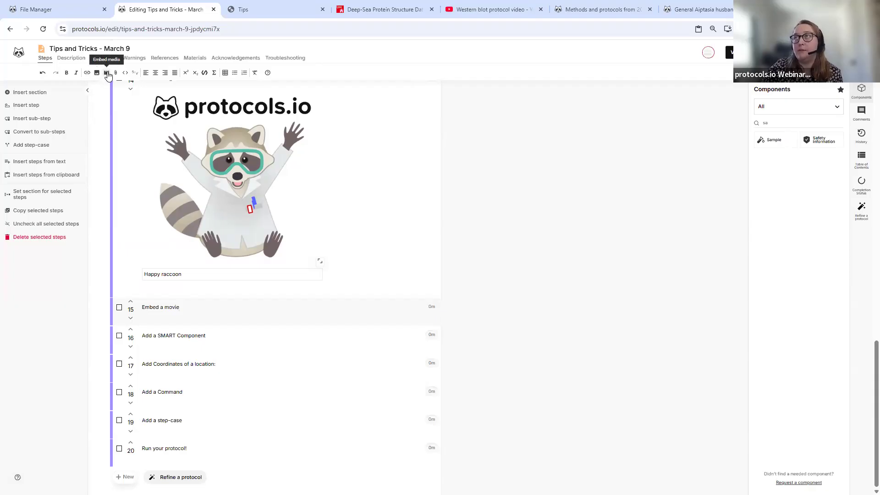
- Copy the Western blot video's iframe code from YouTube's Share > Embed, then return to protocols.io
{"action": "left_click", "coordinate": [485, 10]}
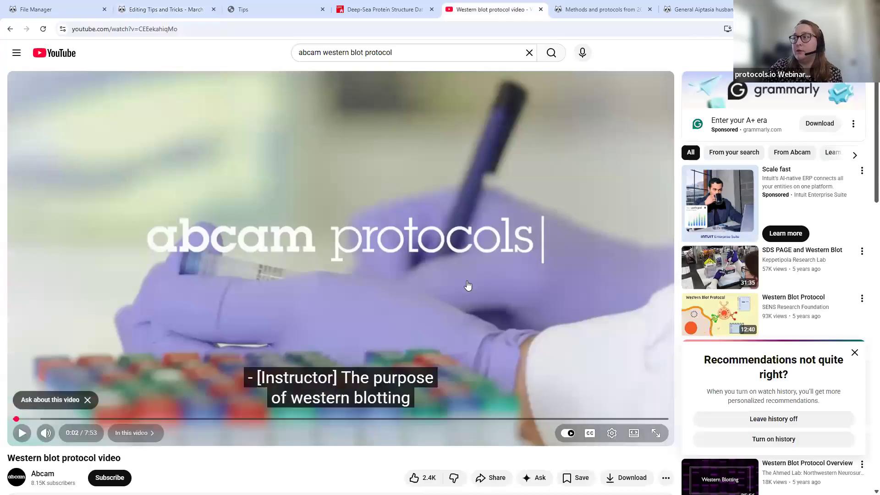
{"action": "scroll", "coordinate": [468, 286], "scroll_direction": "down", "scroll_amount": 2}
{"action": "key", "text": "ctrl+l"}
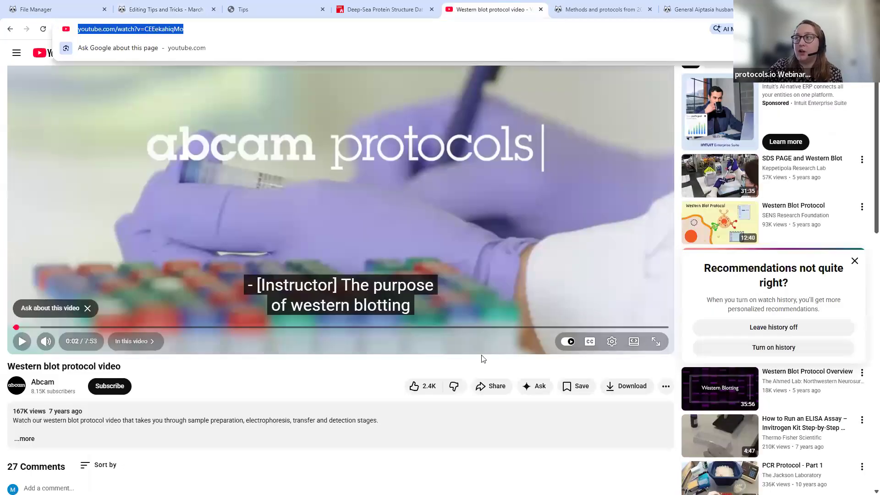
{"action": "left_click", "coordinate": [667, 386]}
{"action": "left_click", "coordinate": [632, 377]}
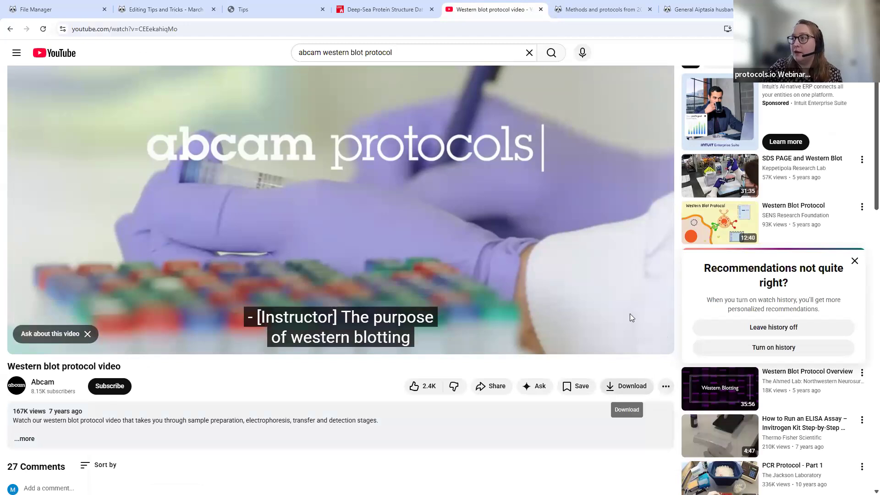
{"action": "left_click", "coordinate": [490, 386]}
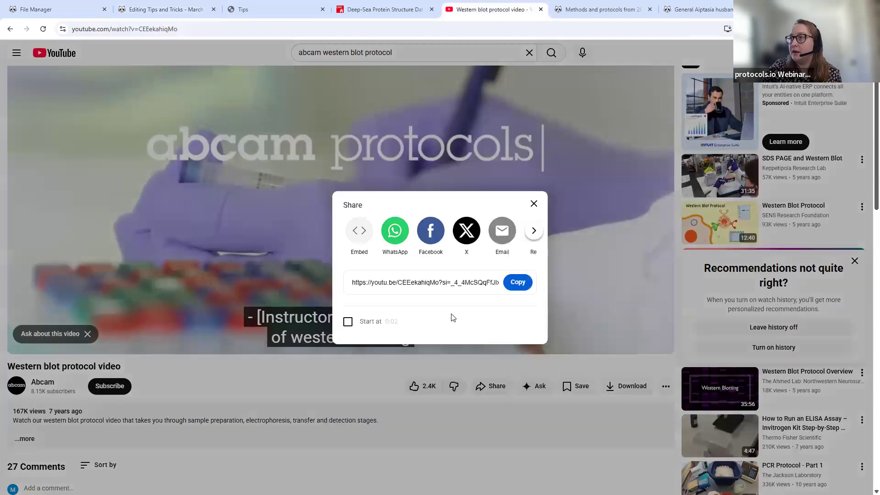
{"action": "left_click", "coordinate": [359, 231]}
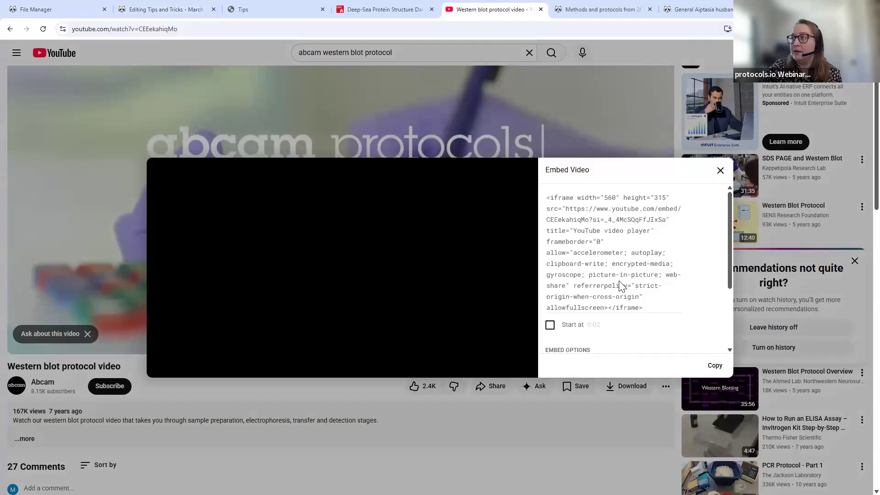
{"action": "scroll", "coordinate": [613, 302], "scroll_direction": "down", "scroll_amount": 2}
{"action": "scroll", "coordinate": [619, 279], "scroll_direction": "up", "scroll_amount": 3}
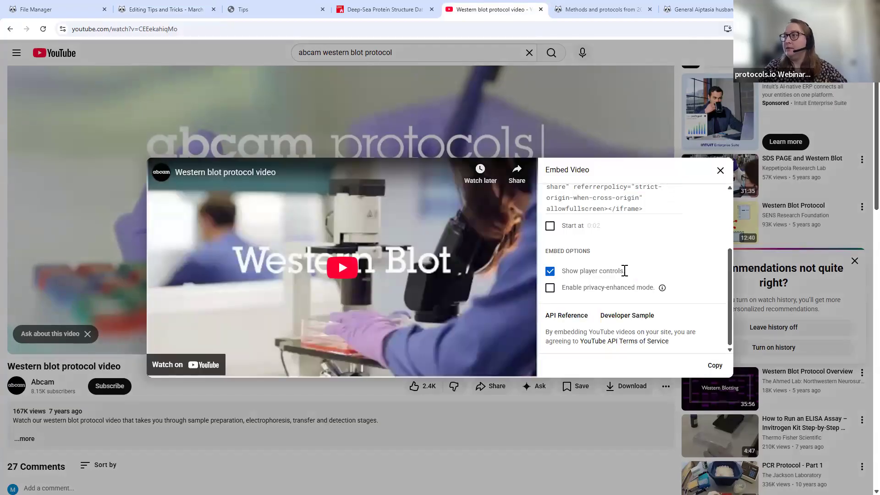
{"action": "left_click", "coordinate": [616, 267]}
{"action": "left_click", "coordinate": [714, 365]}
{"action": "left_click", "coordinate": [124, 7]}
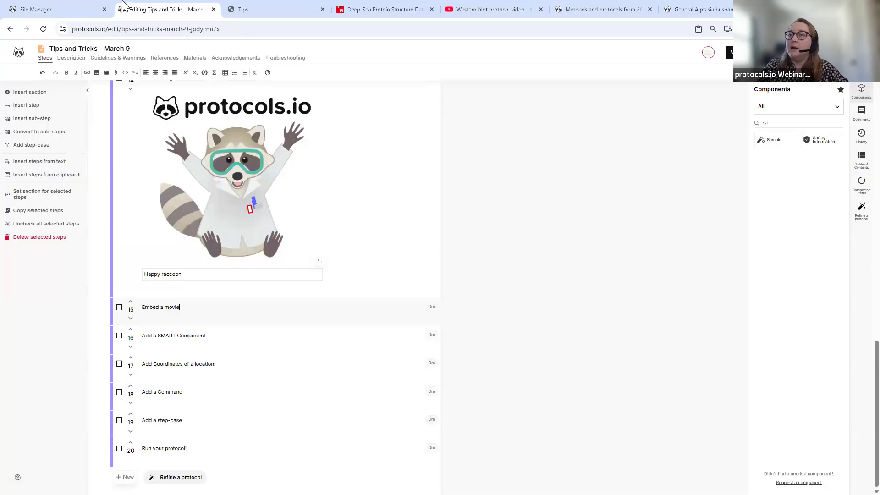
- Paste the copied YouTube embed code into step 15 to embed the Western blot video
{"action": "left_click", "coordinate": [106, 73]}
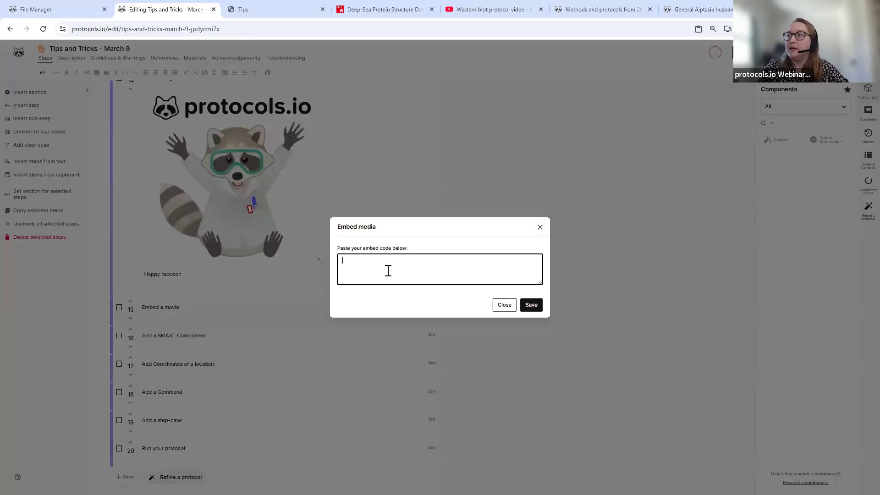
{"action": "key", "text": "ctrl+v"}
{"action": "left_click", "coordinate": [528, 305]}
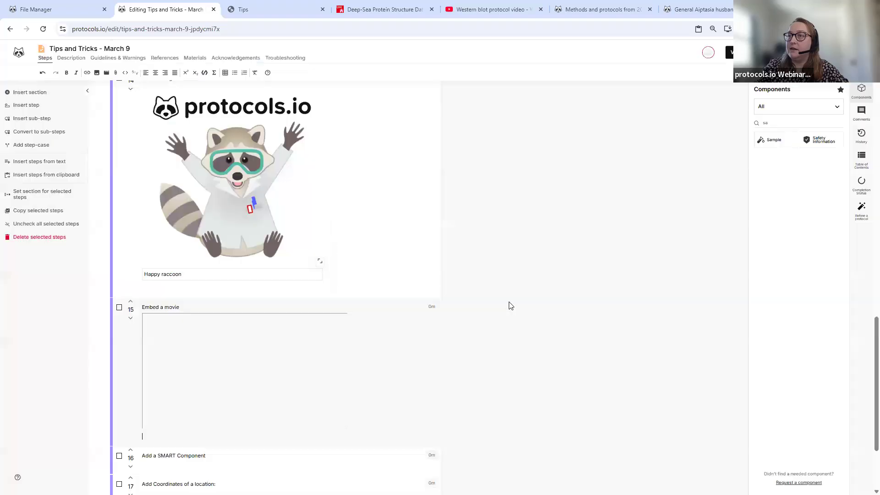
{"action": "scroll", "coordinate": [312, 369], "scroll_direction": "down", "scroll_amount": 1}
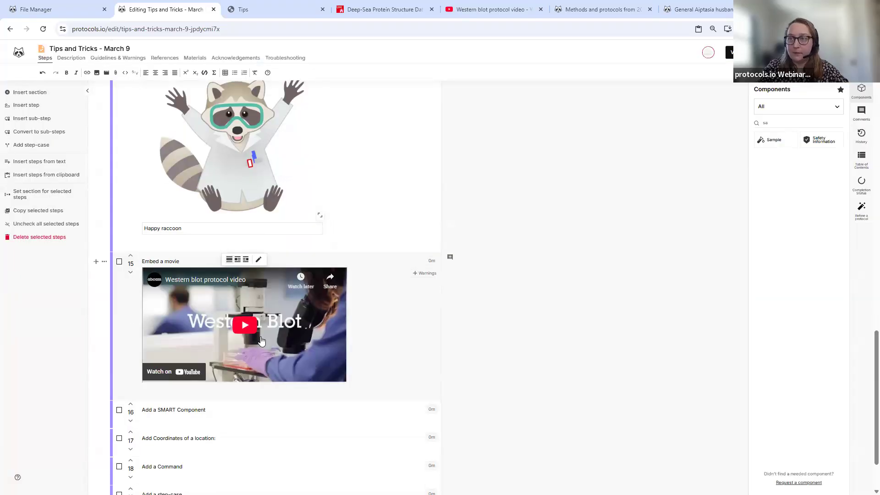
{"action": "scroll", "coordinate": [261, 341], "scroll_direction": "down", "scroll_amount": 2}
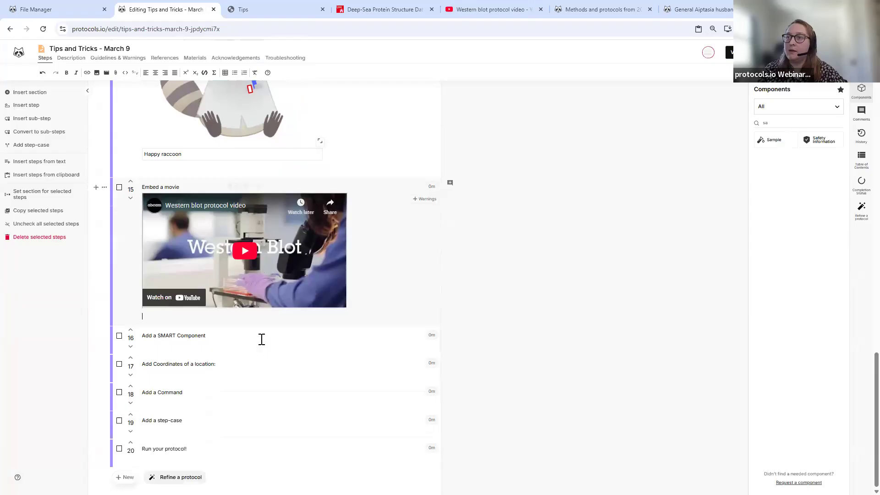
- Preview the protocol in reader view and check the Deep-Sea Protein Structure dataset link
{"action": "left_click", "coordinate": [729, 53]}
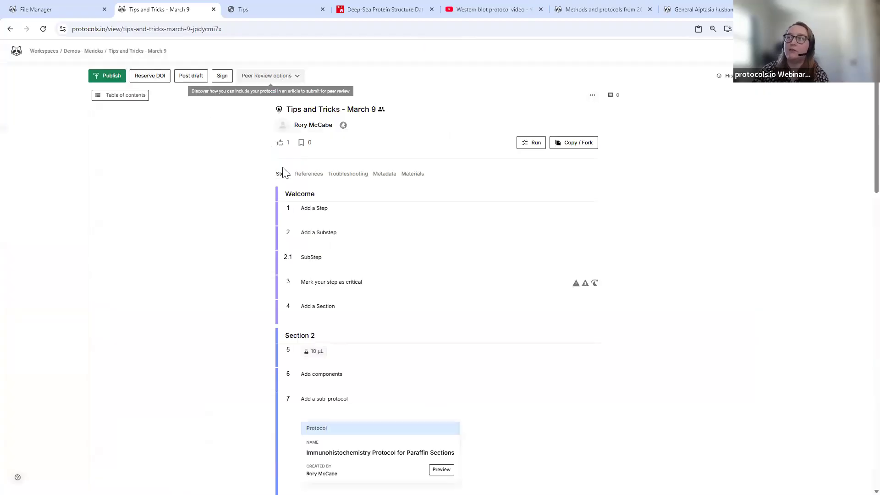
{"action": "scroll", "coordinate": [323, 211], "scroll_direction": "down", "scroll_amount": 2}
{"action": "scroll", "coordinate": [322, 211], "scroll_direction": "down", "scroll_amount": 2}
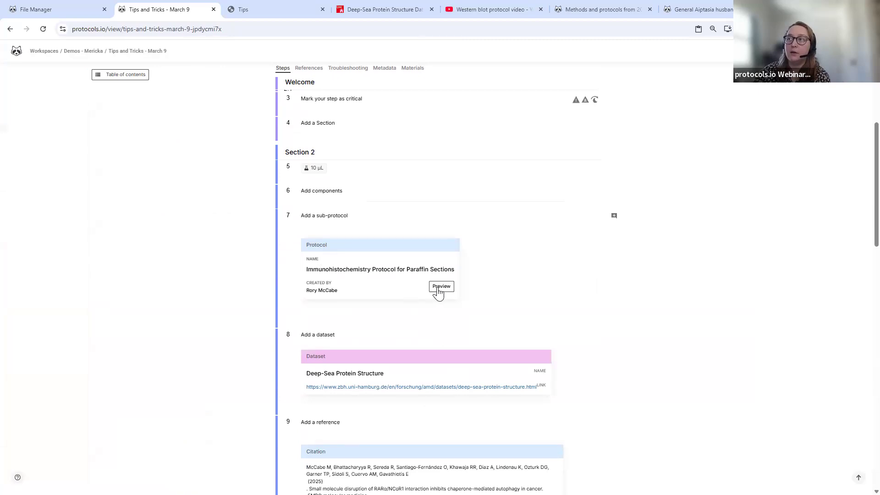
{"action": "scroll", "coordinate": [354, 299], "scroll_direction": "down", "scroll_amount": 2}
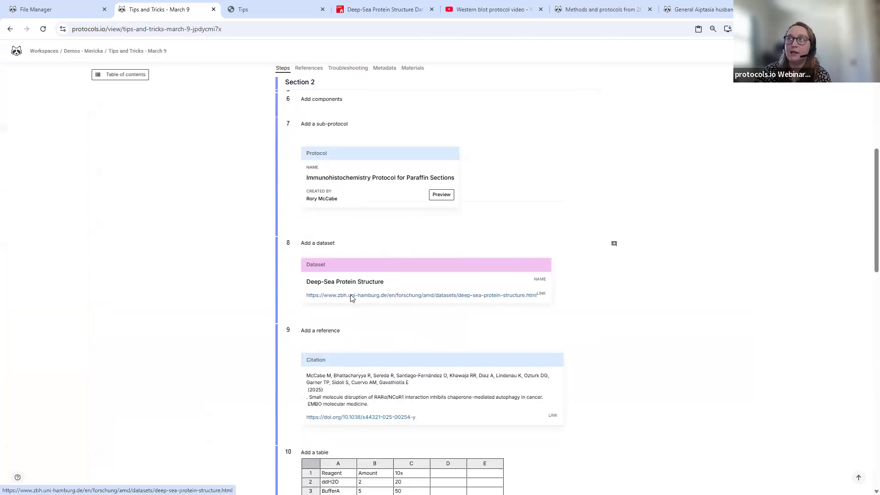
{"action": "left_click", "coordinate": [352, 297]}
{"action": "left_click", "coordinate": [147, 7]}
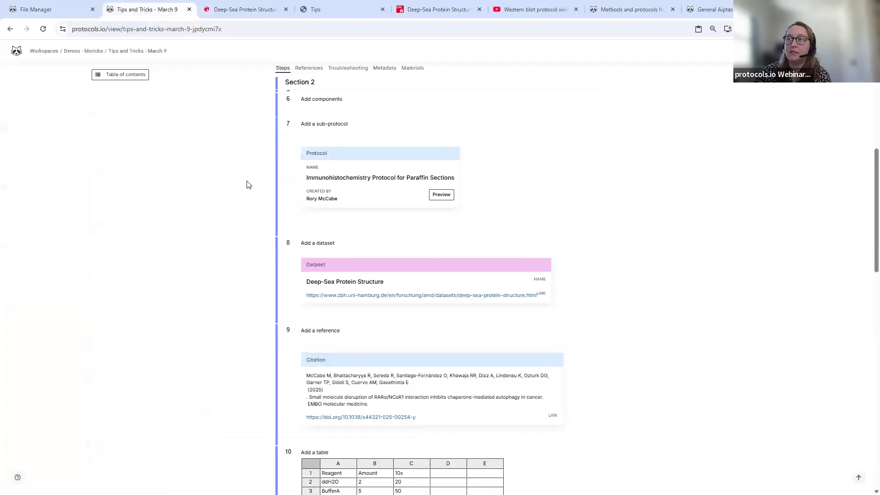
- Play and pause the embedded Western blot video in the preview
{"action": "scroll", "coordinate": [367, 232], "scroll_direction": "down", "scroll_amount": 4}
{"action": "scroll", "coordinate": [366, 229], "scroll_direction": "down", "scroll_amount": 4}
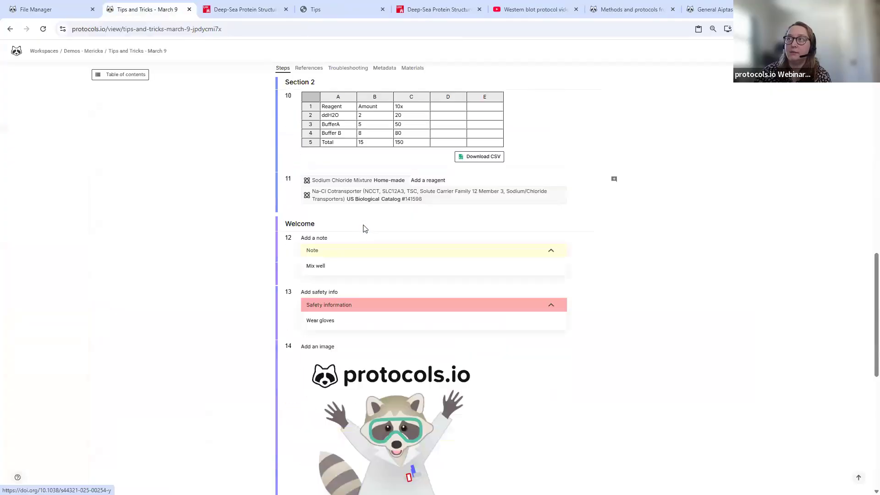
{"action": "scroll", "coordinate": [365, 228], "scroll_direction": "up", "scroll_amount": 1}
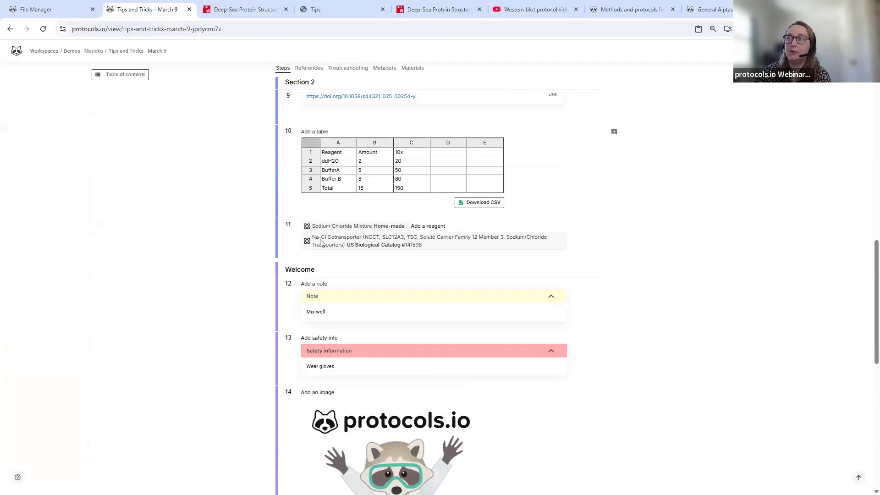
{"action": "scroll", "coordinate": [345, 244], "scroll_direction": "down", "scroll_amount": 3}
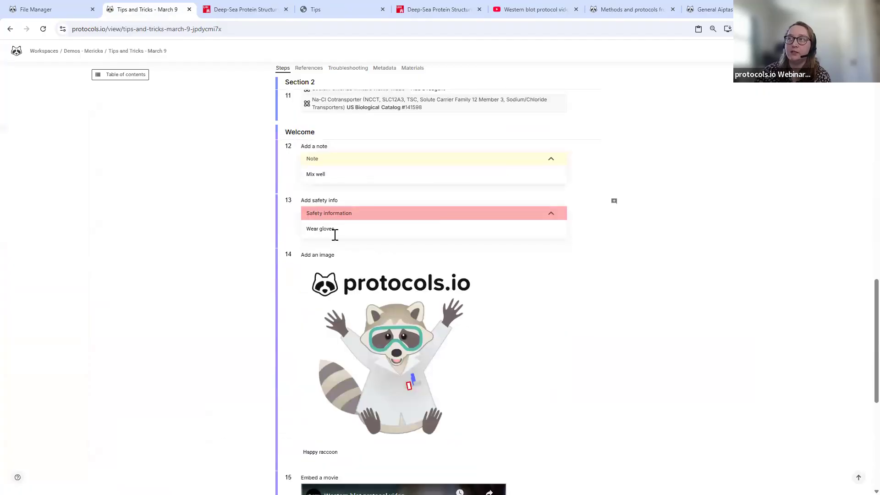
{"action": "scroll", "coordinate": [335, 235], "scroll_direction": "down", "scroll_amount": 2}
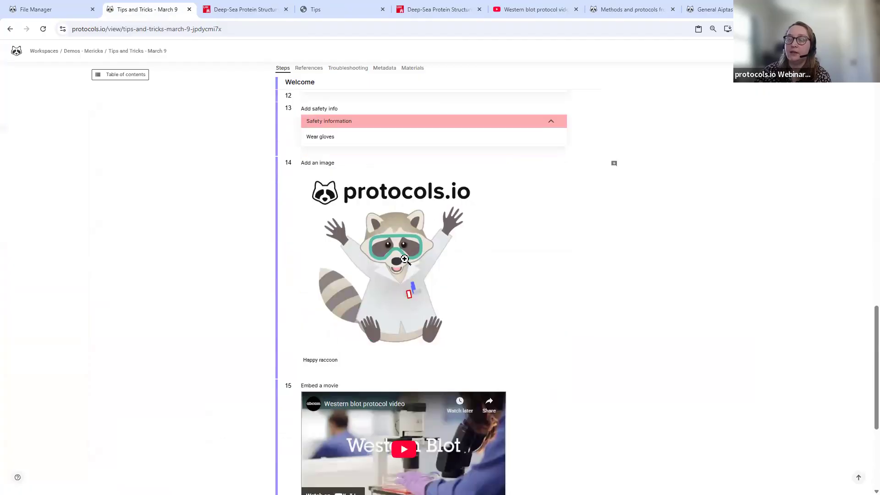
{"action": "scroll", "coordinate": [401, 312], "scroll_direction": "down", "scroll_amount": 3}
{"action": "left_click", "coordinate": [401, 309]}
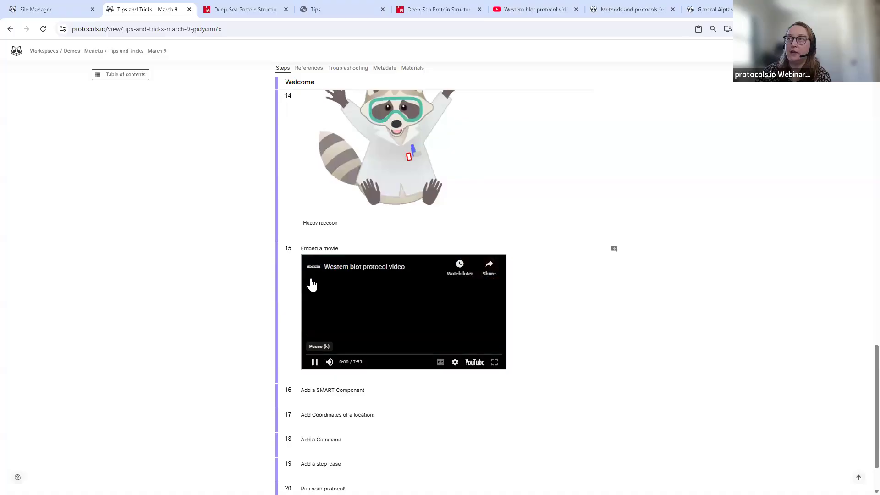
{"action": "left_click", "coordinate": [314, 363]}
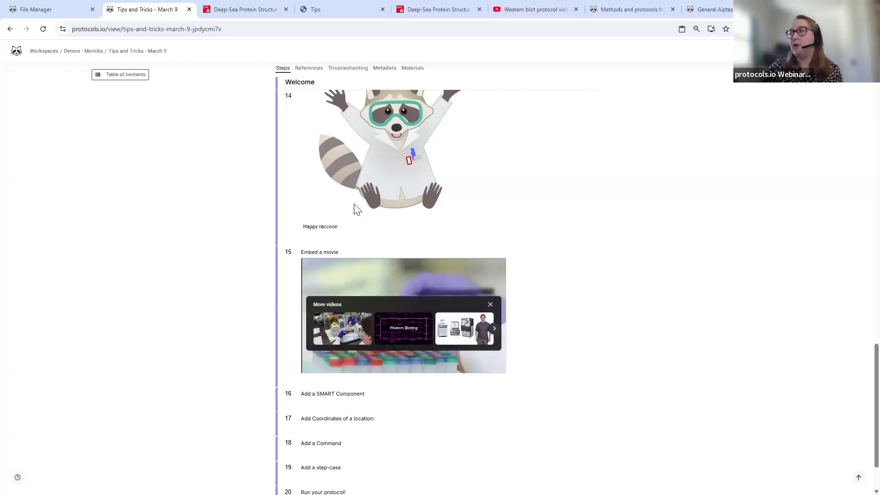
- Scroll back up to the protocol's title at the top
{"action": "scroll", "coordinate": [357, 209], "scroll_direction": "up", "scroll_amount": 6}
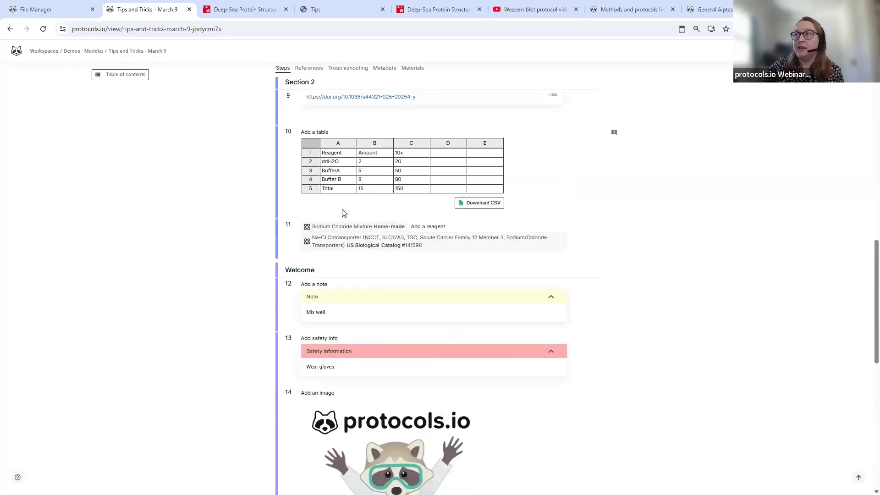
{"action": "scroll", "coordinate": [345, 213], "scroll_direction": "up", "scroll_amount": 4}
{"action": "scroll", "coordinate": [350, 212], "scroll_direction": "up", "scroll_amount": 2}
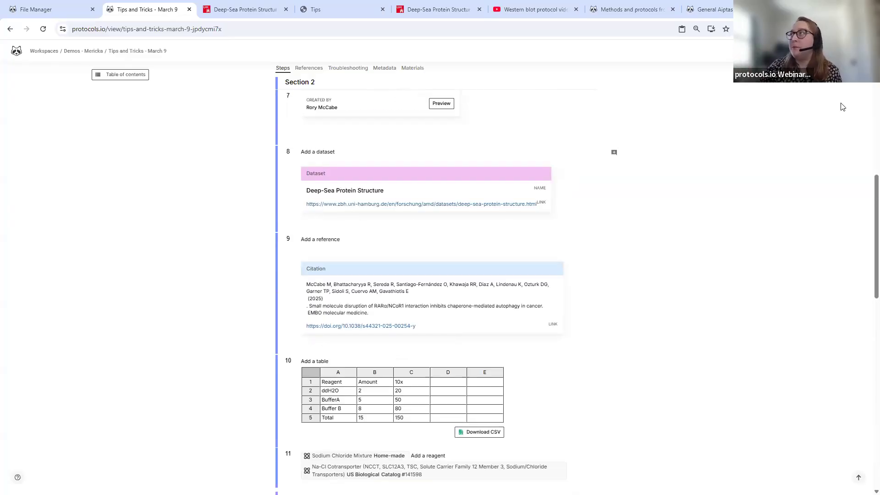
{"action": "scroll", "coordinate": [792, 432], "scroll_direction": "up", "scroll_amount": 3}
{"action": "left_click", "coordinate": [858, 478]}
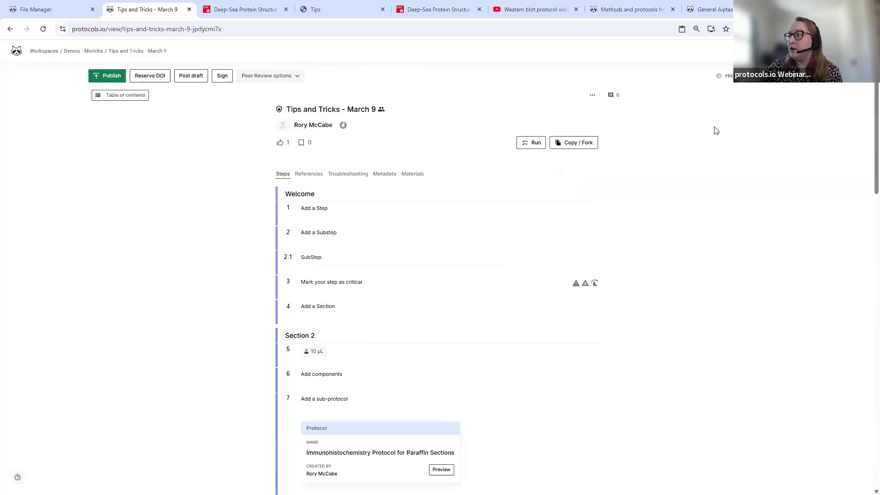
- Reopen the protocol for editing and add a Smart Component to step 16
{"action": "left_click", "coordinate": [764, 88]}
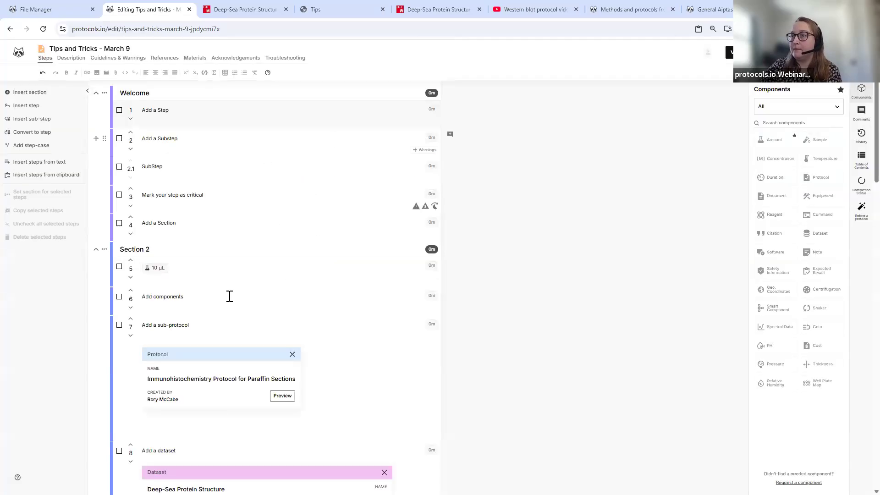
{"action": "scroll", "coordinate": [218, 285], "scroll_direction": "down", "scroll_amount": 8}
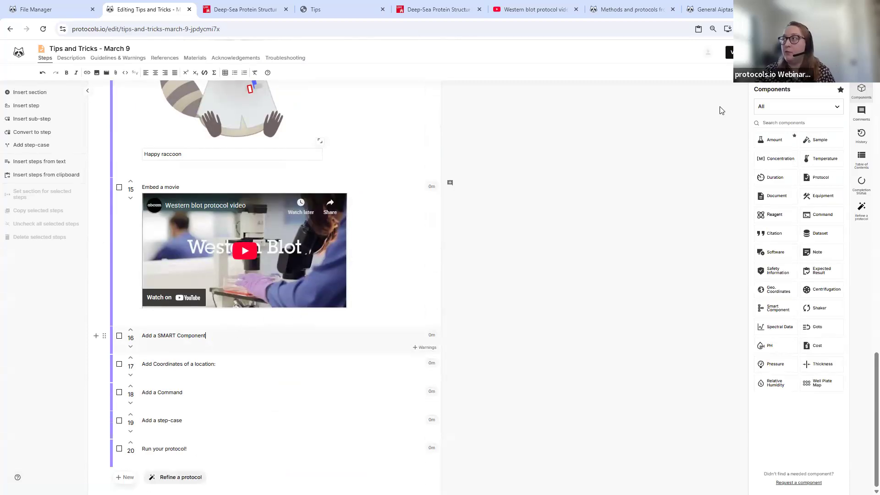
{"action": "left_click", "coordinate": [779, 123]}
{"action": "type", "text": "smar"}
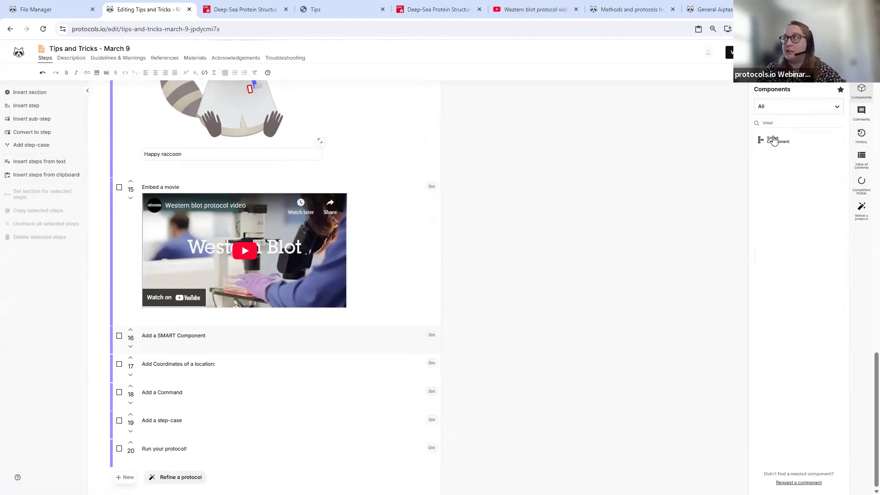
{"action": "left_click", "coordinate": [776, 141]}
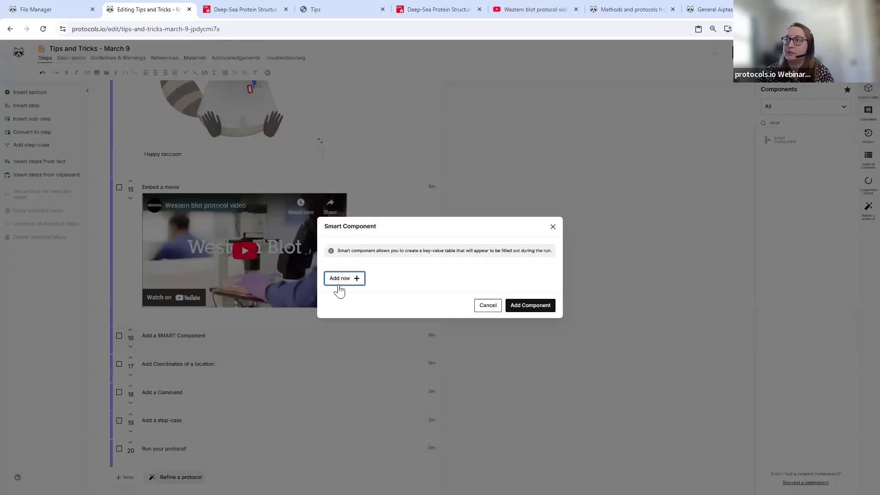
- Give it Weight, Volume and Name of mouse fields, requiring Weight and Name of mouse
{"action": "left_click", "coordinate": [352, 279]}
{"action": "left_click", "coordinate": [364, 265]}
{"action": "type", "text": "Weight"}
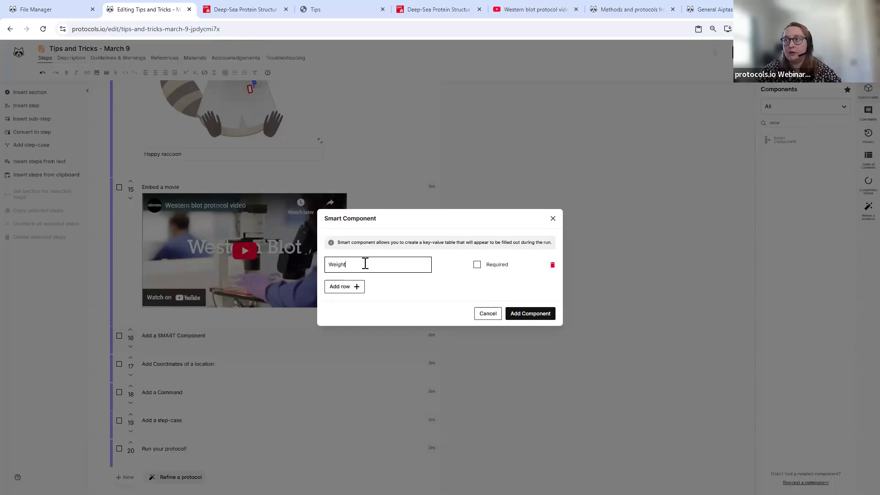
{"action": "left_click", "coordinate": [348, 289]}
{"action": "left_click", "coordinate": [363, 271]}
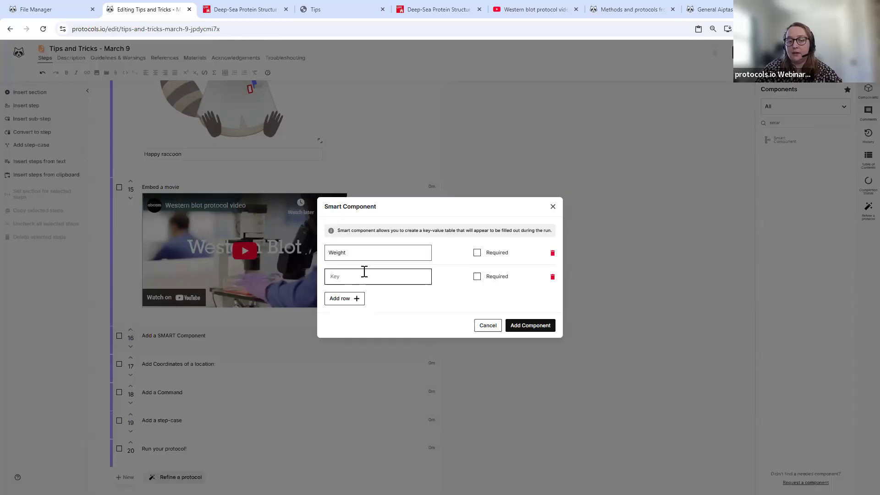
{"action": "type", "text": "Volume"}
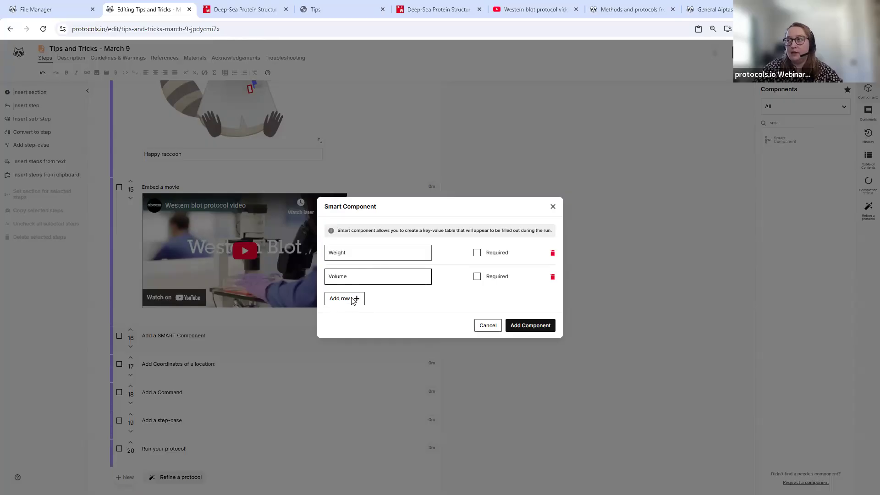
{"action": "left_click", "coordinate": [356, 299]}
{"action": "type", "text": "Name of mouse"}
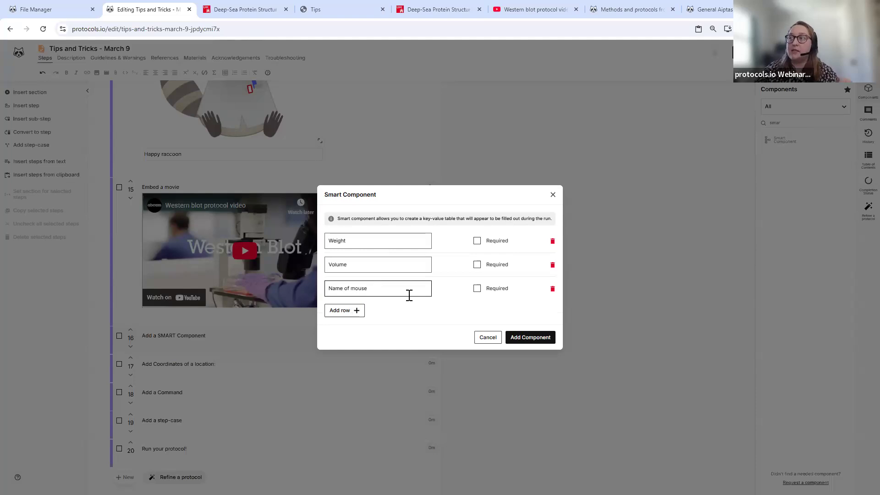
{"action": "left_click", "coordinate": [478, 288]}
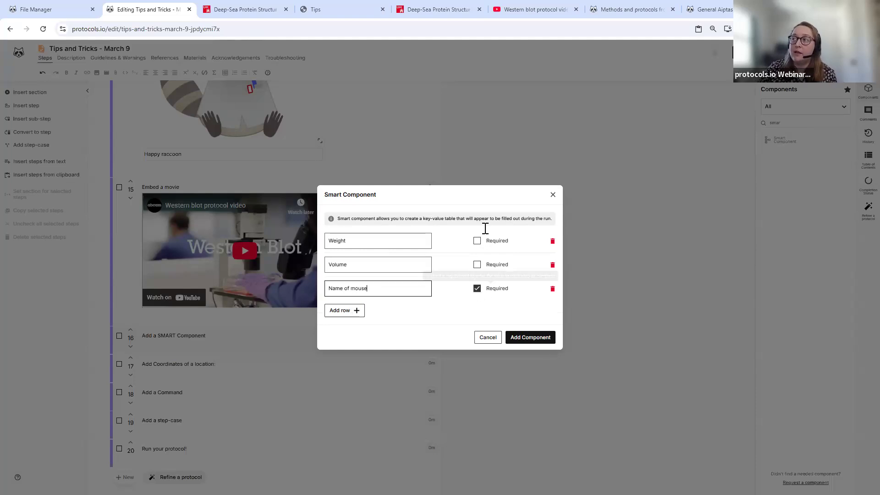
{"action": "left_click", "coordinate": [484, 242]}
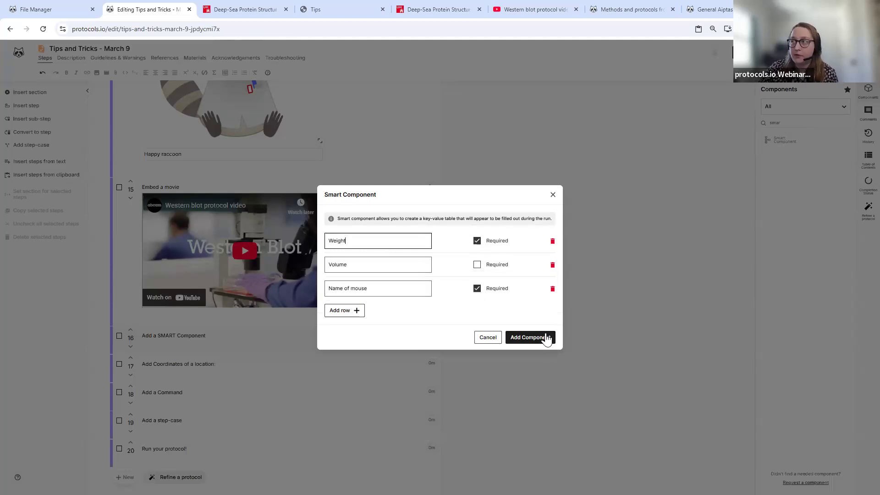
{"action": "left_click", "coordinate": [531, 338]}
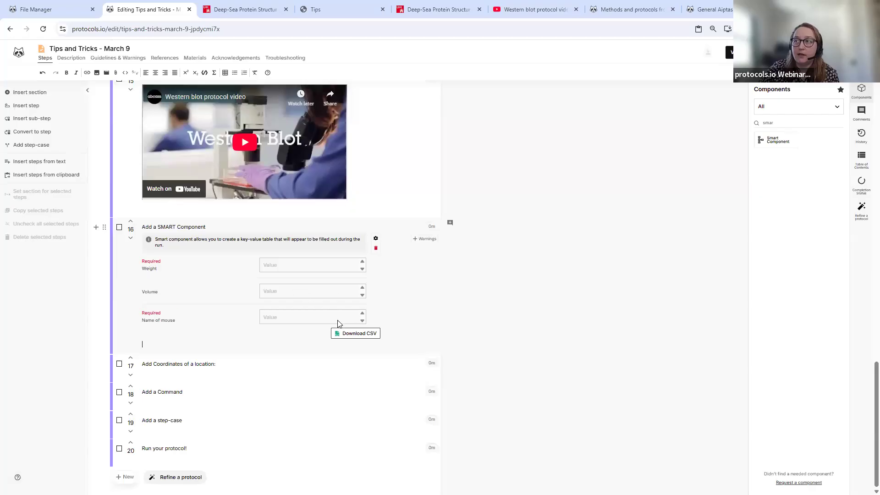
- Add a Geo Coordinates component to step 17 via a 'geo' component search
{"action": "left_click", "coordinate": [231, 372]}
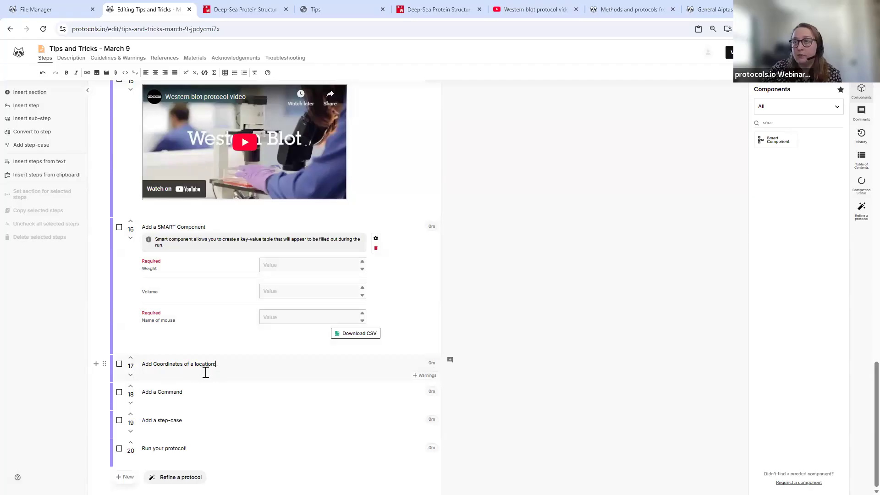
{"action": "left_click", "coordinate": [794, 111]}
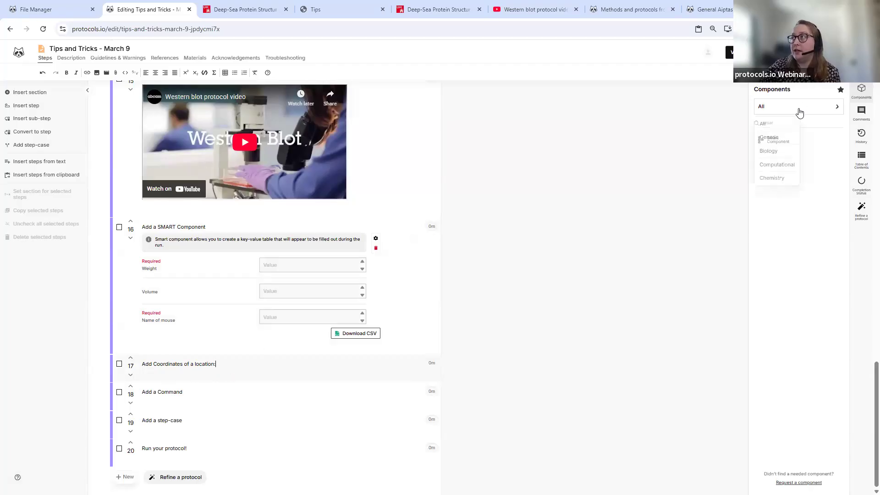
{"action": "left_click_drag", "start_coordinate": [823, 122], "coordinate": [741, 112]}
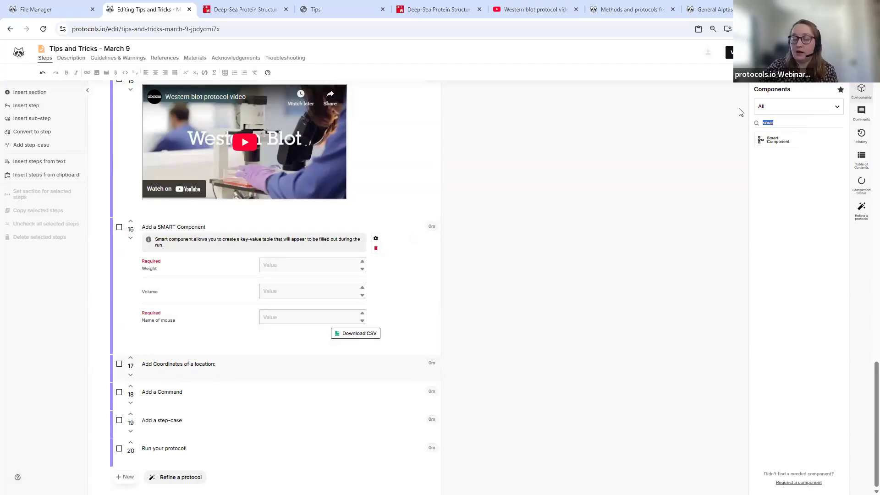
{"action": "type", "text": "geo"}
{"action": "key", "text": "BackSpace"}
{"action": "key", "text": "BackSpace"}
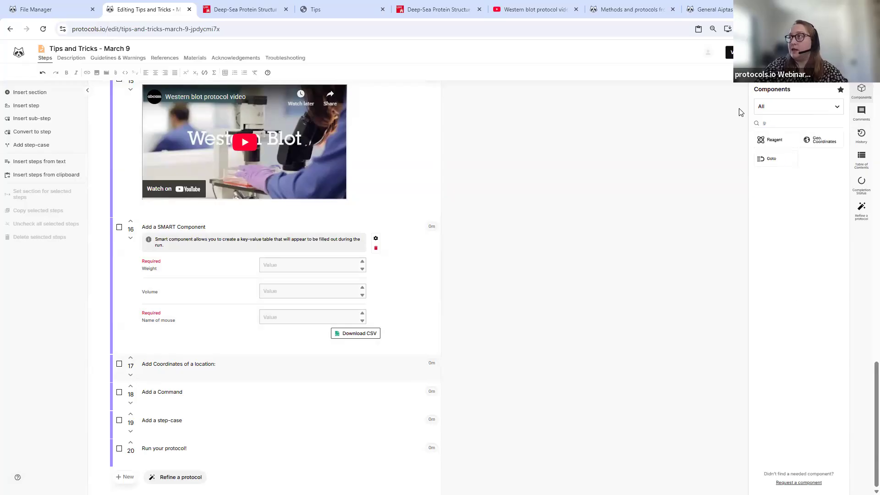
{"action": "left_click", "coordinate": [827, 143]}
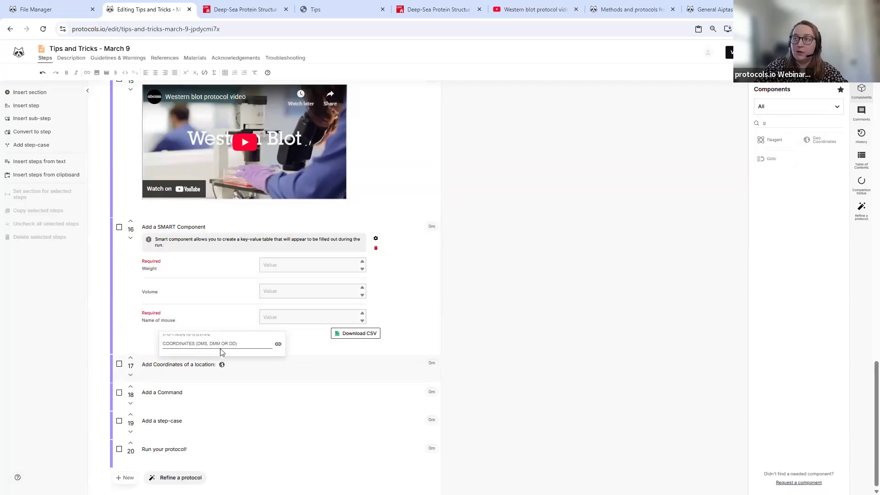
- Move to step 18's title and search the components for 'co'
{"action": "left_click", "coordinate": [210, 393]}
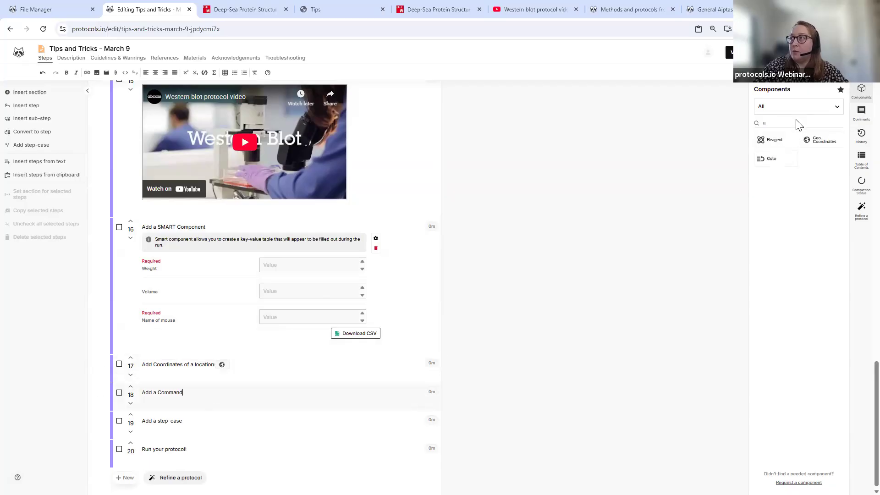
{"action": "key", "text": "BackSpace"}
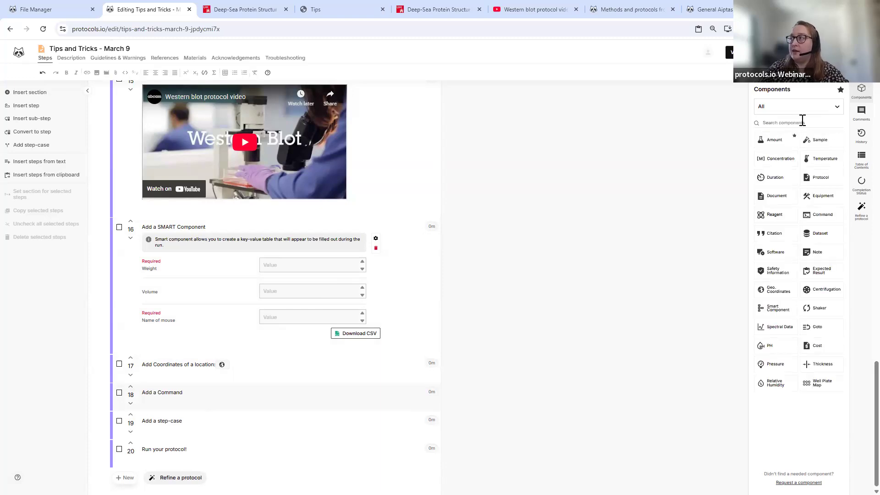
{"action": "type", "text": "c"}
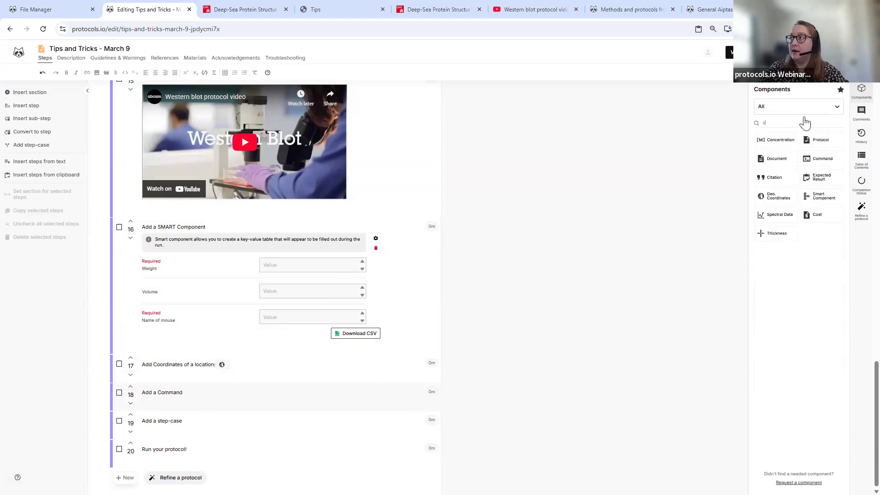
{"action": "type", "text": "o"}
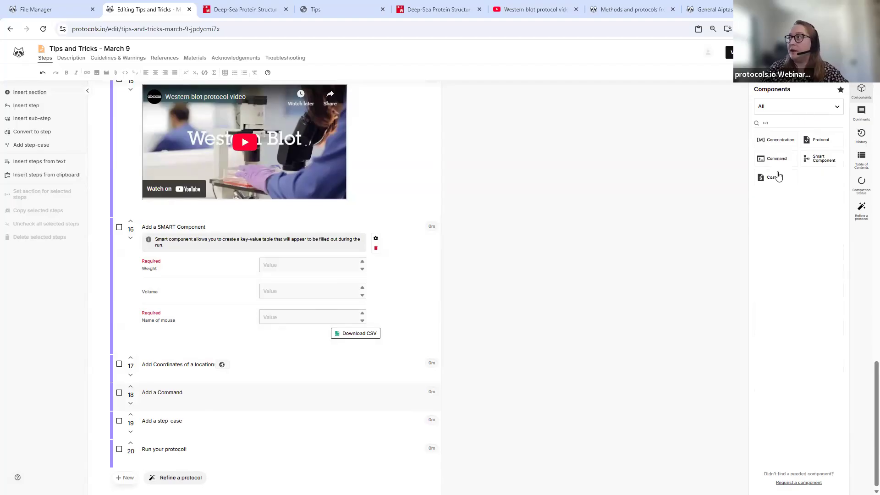
- Create a new Command block containing 'ssh command' in step 18
{"action": "left_click", "coordinate": [771, 158]}
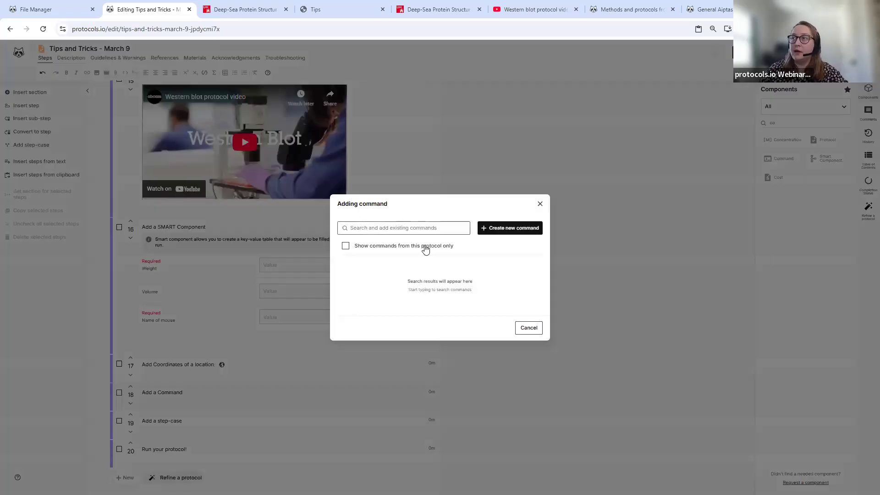
{"action": "left_click", "coordinate": [443, 228]}
{"action": "left_click", "coordinate": [493, 232]}
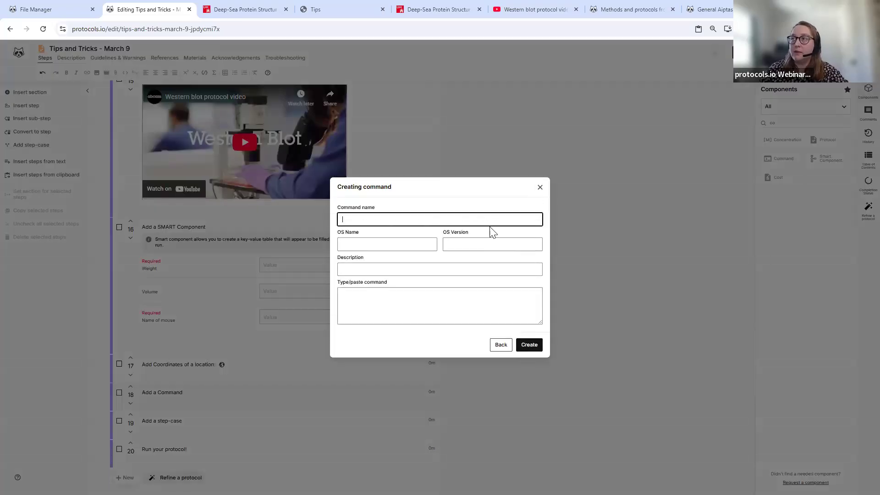
{"action": "left_click", "coordinate": [391, 305]}
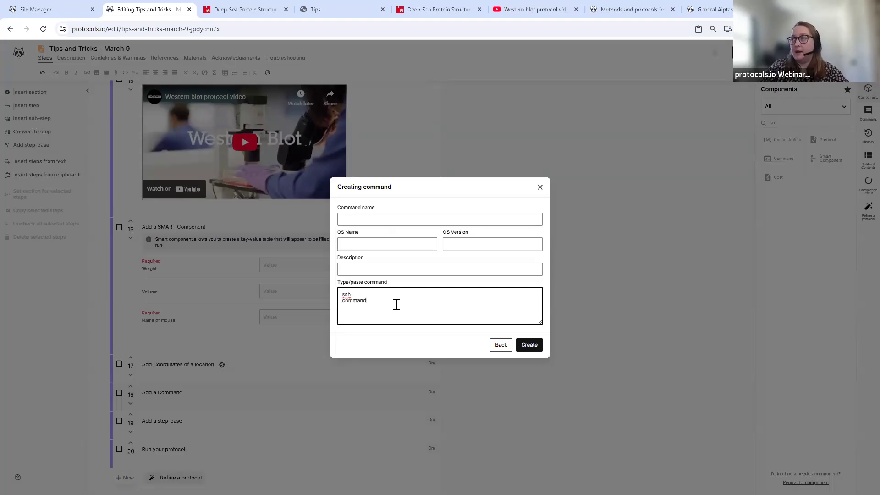
{"action": "left_click", "coordinate": [530, 345]}
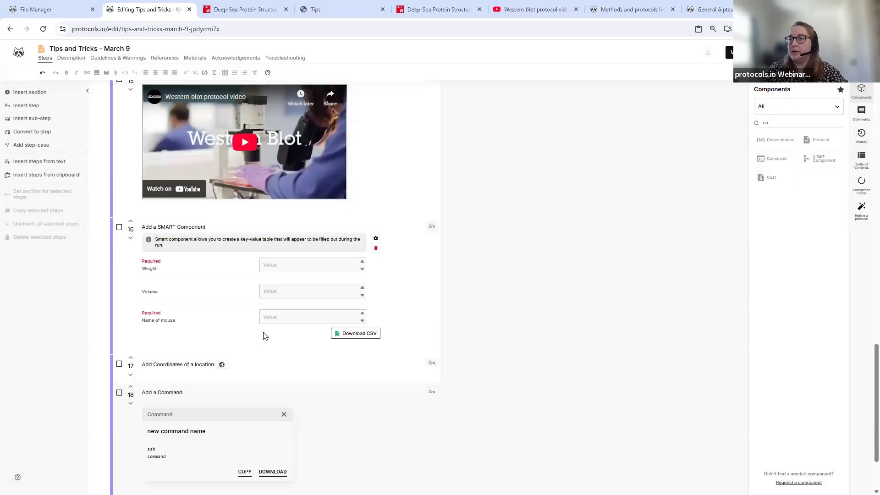
{"action": "scroll", "coordinate": [197, 377], "scroll_direction": "down", "scroll_amount": 2}
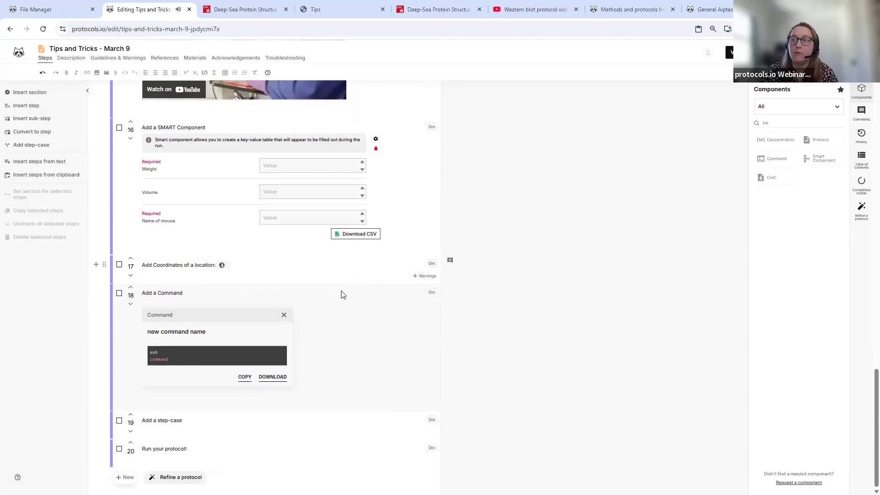
- Add a step-case to step 19 with a first case, Extract DNA
{"action": "left_click", "coordinate": [218, 415]}
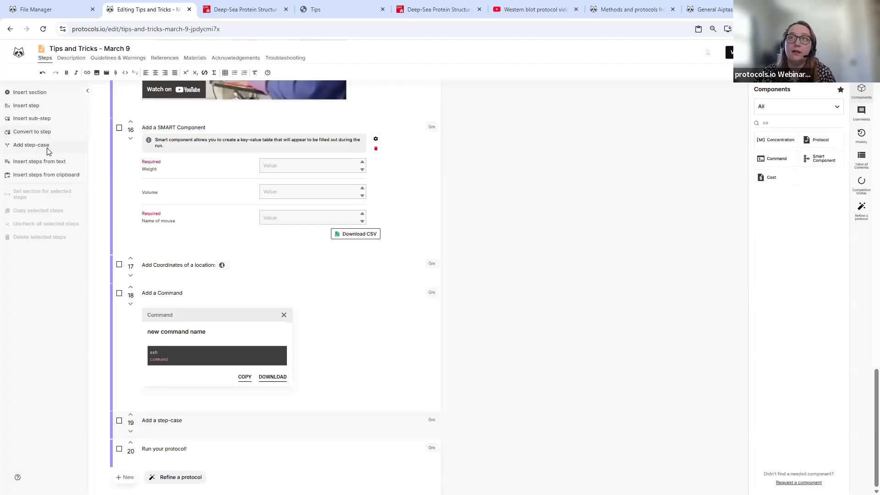
{"action": "left_click", "coordinate": [32, 145]}
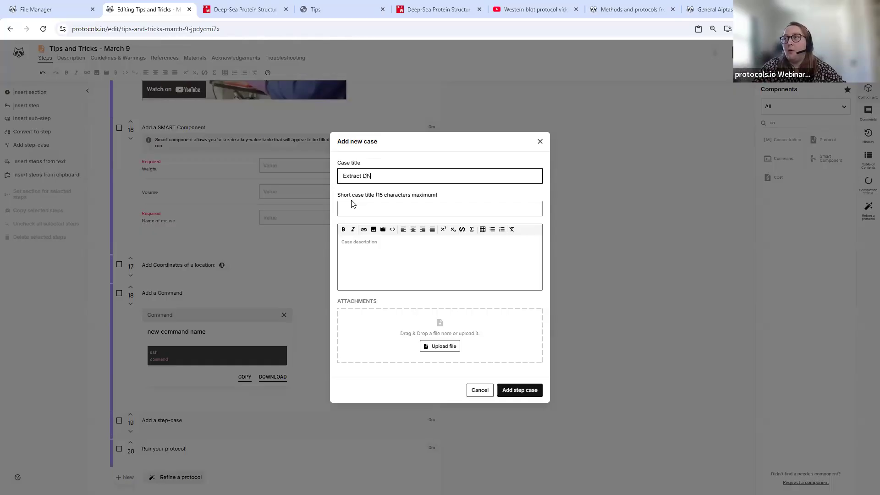
{"action": "left_click", "coordinate": [522, 392]}
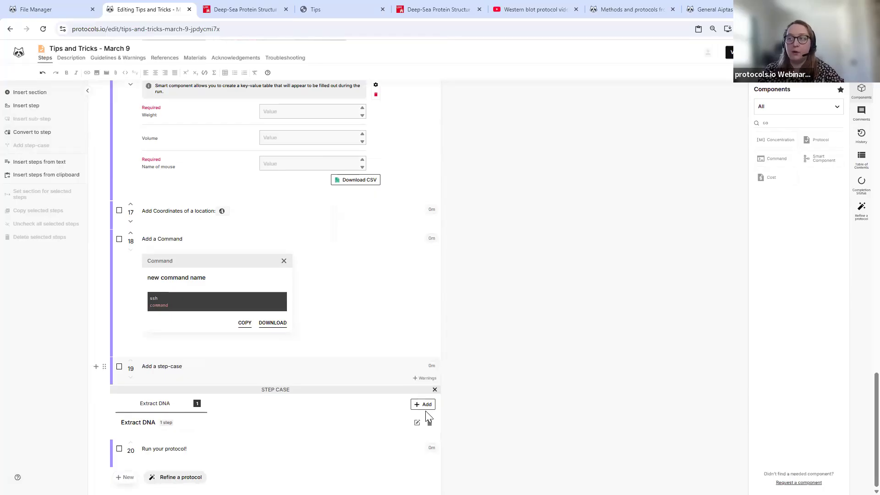
- Add RNA, Protein and Freeze cases, then add a step under Freeze
{"action": "left_click", "coordinate": [424, 406]}
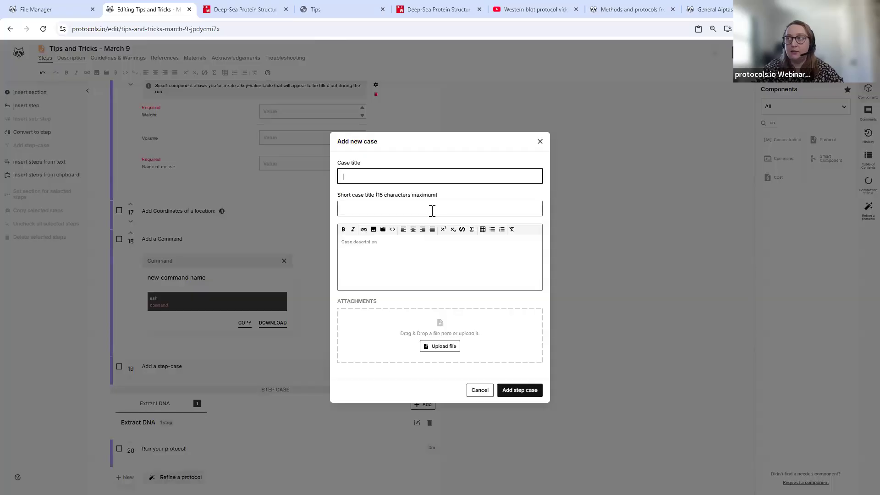
{"action": "left_click", "coordinate": [515, 389]}
{"action": "left_click", "coordinate": [423, 436]}
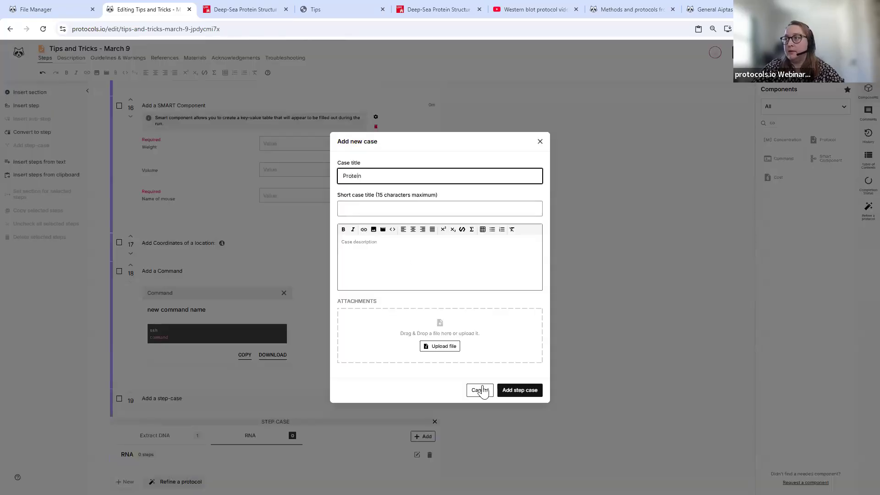
{"action": "left_click", "coordinate": [513, 393]}
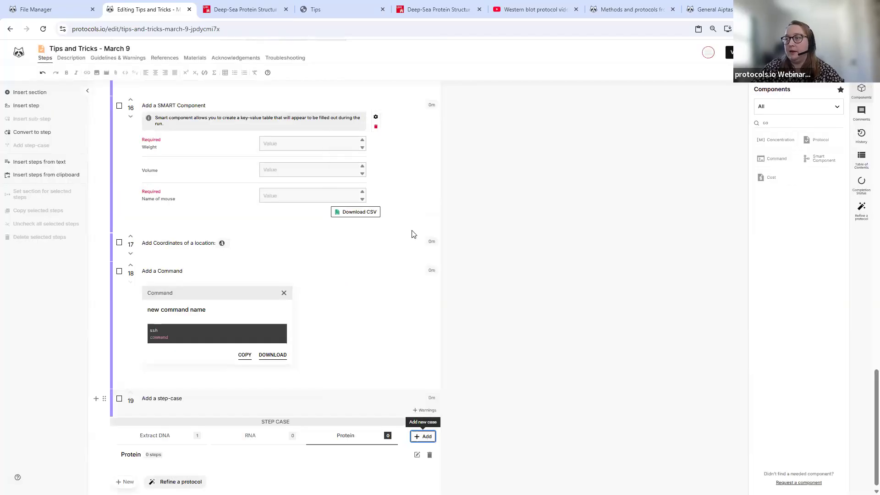
{"action": "left_click", "coordinate": [423, 436]}
{"action": "type", "text": "Freeze"}
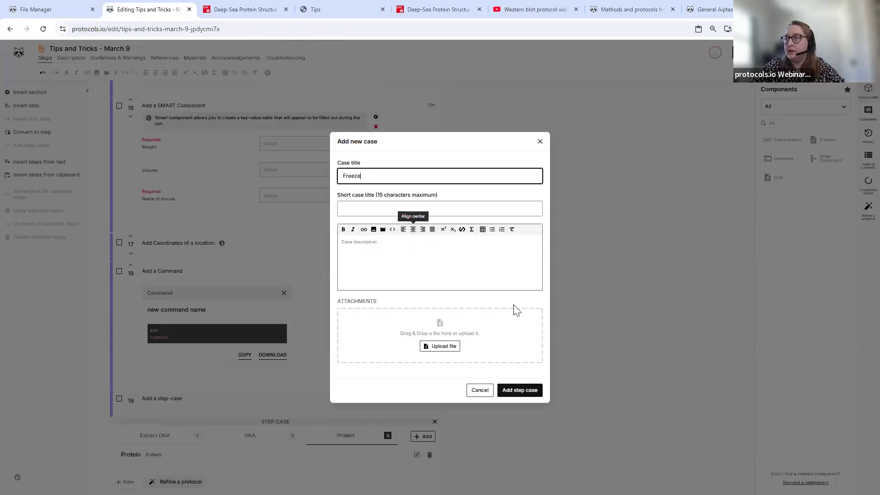
{"action": "left_click", "coordinate": [518, 390]}
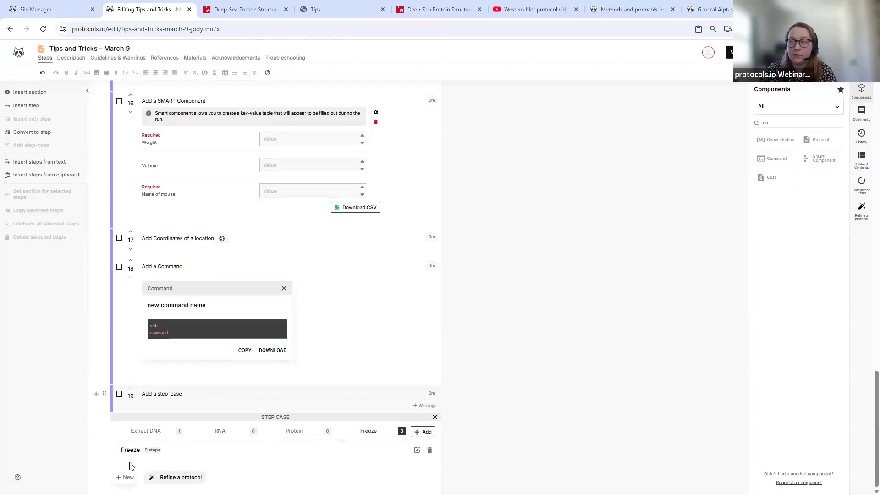
{"action": "left_click", "coordinate": [126, 477]}
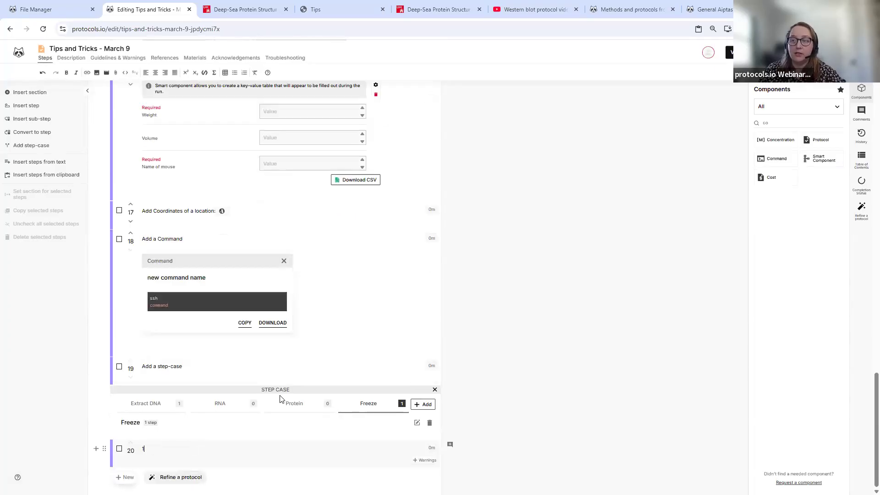
- Add a 'Do something' step to the Protein case and an empty step to the RNA case
{"action": "left_click", "coordinate": [297, 407]}
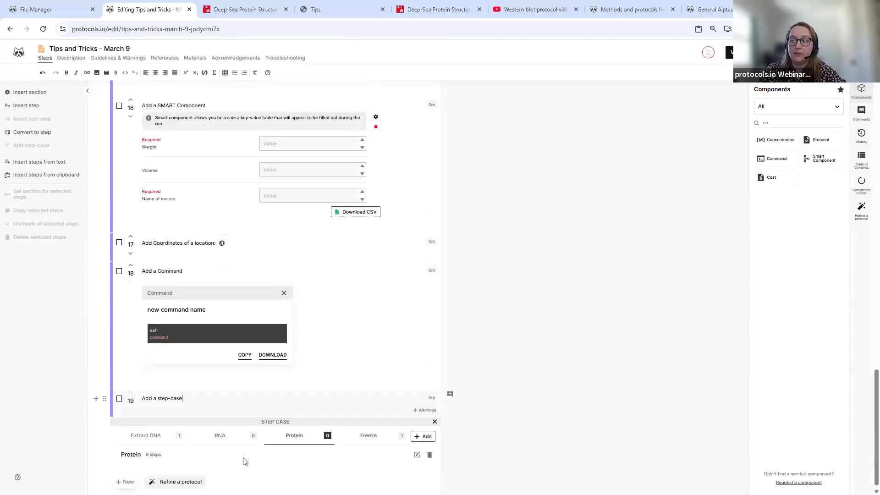
{"action": "left_click", "coordinate": [126, 482]}
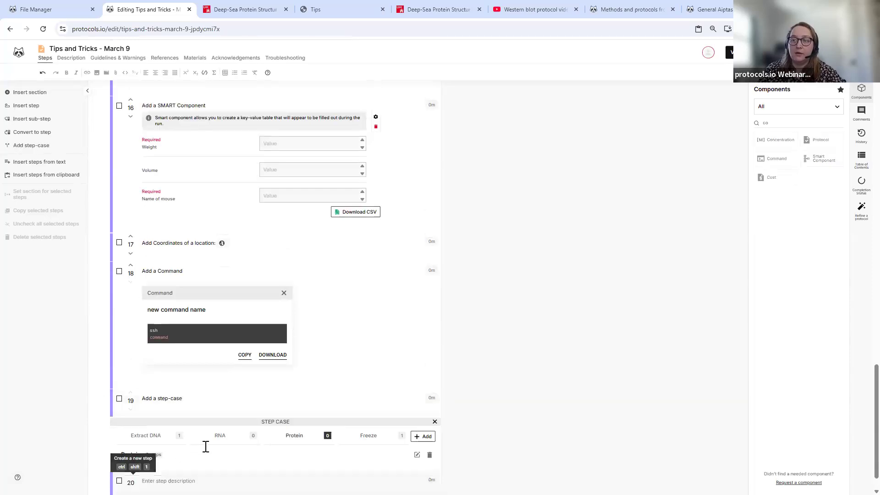
{"action": "type", "text": "Do something"}
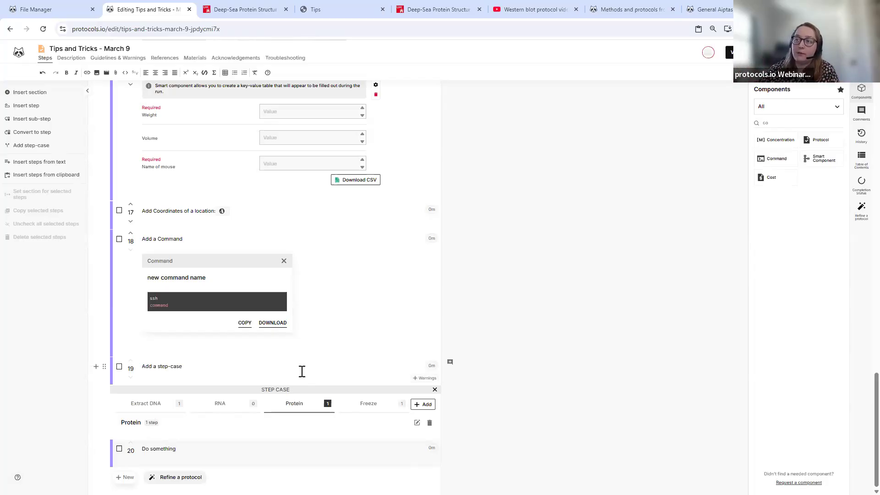
{"action": "left_click", "coordinate": [228, 412]}
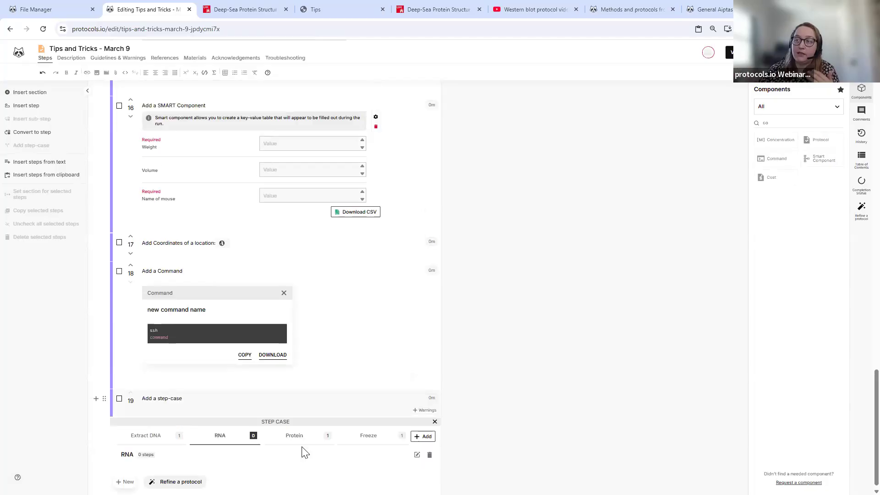
{"action": "left_click", "coordinate": [126, 476]}
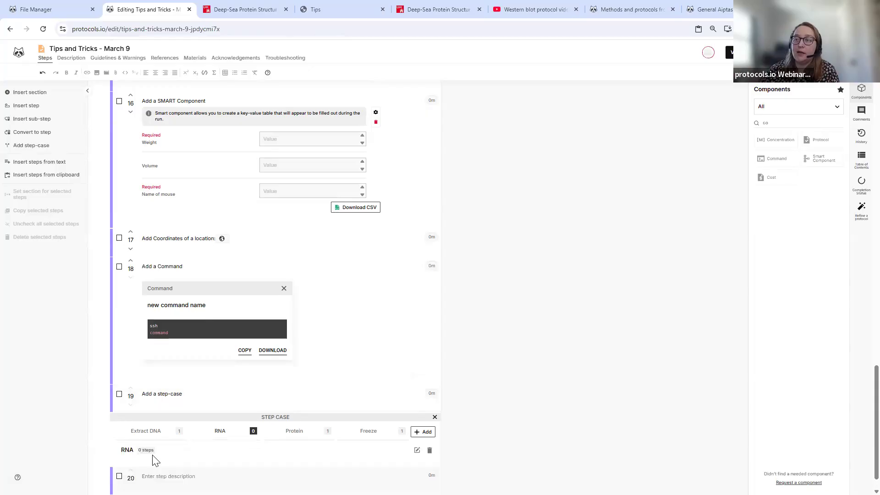
{"action": "left_click_drag", "start_coordinate": [781, 129], "coordinate": [733, 122]}
- Insert a Protocol component and save Lysis buffer creation as step 20's sub-protocol
{"action": "type", "text": "pro"}
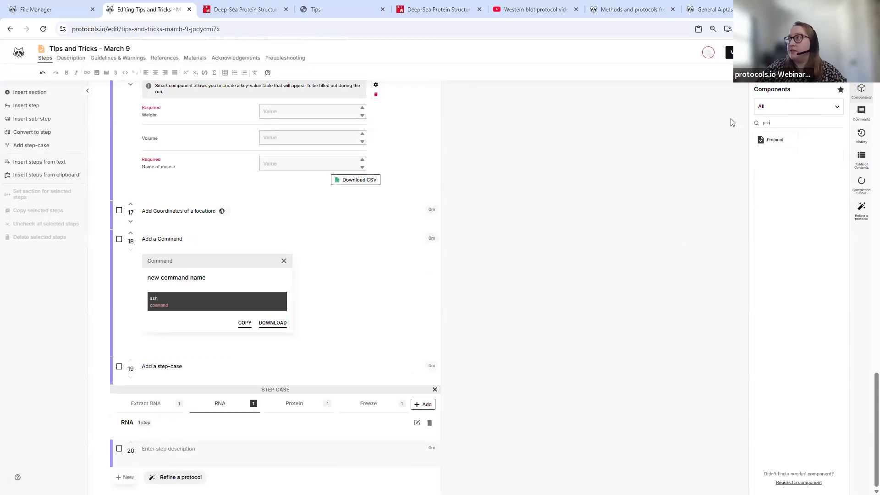
{"action": "left_click", "coordinate": [775, 140]}
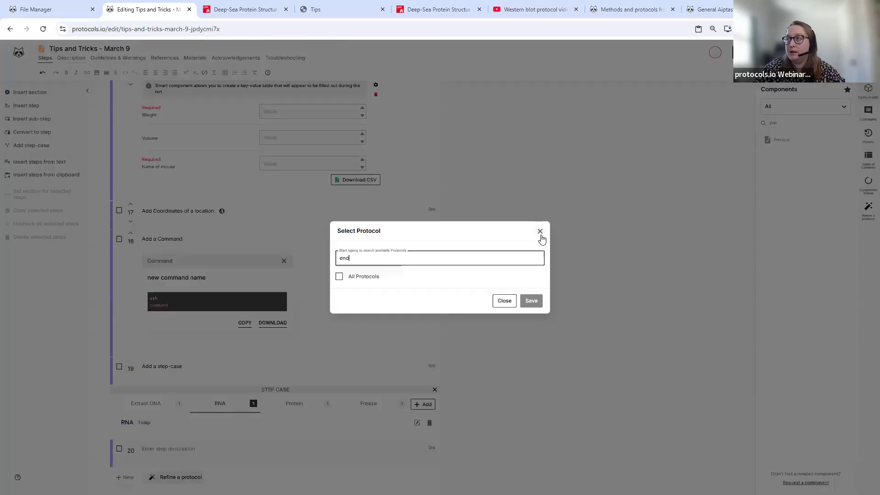
{"action": "type", "text": "end"}
{"action": "key", "text": "BackSpace"}
{"action": "key", "text": "BackSpace"}
{"action": "key", "text": "BackSpace"}
{"action": "type", "text": "step case"}
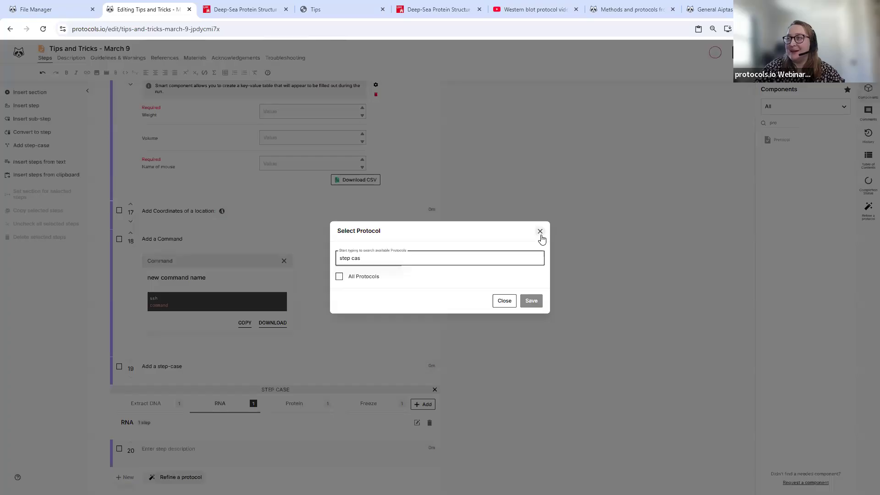
{"action": "key", "text": "BackSpace"}
{"action": "key", "text": "BackSpace"}
{"action": "key", "text": "BackSpace"}
{"action": "key", "text": "BackSpace"}
{"action": "key", "text": "BackSpace"}
{"action": "key", "text": "BackSpace"}
{"action": "key", "text": "BackSpace"}
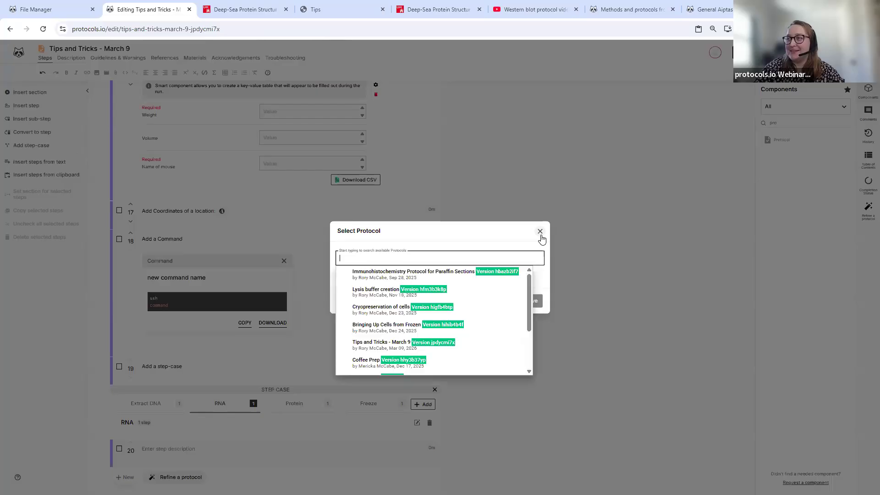
{"action": "left_click", "coordinate": [405, 298]}
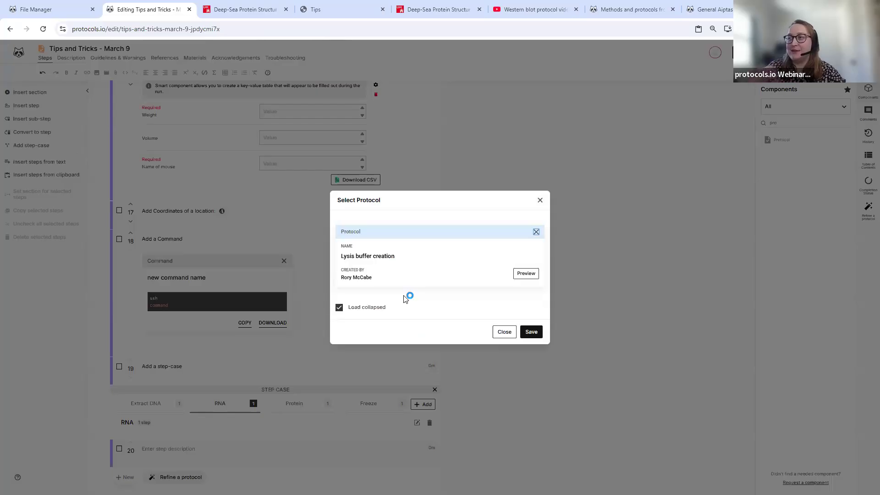
{"action": "left_click", "coordinate": [532, 332]}
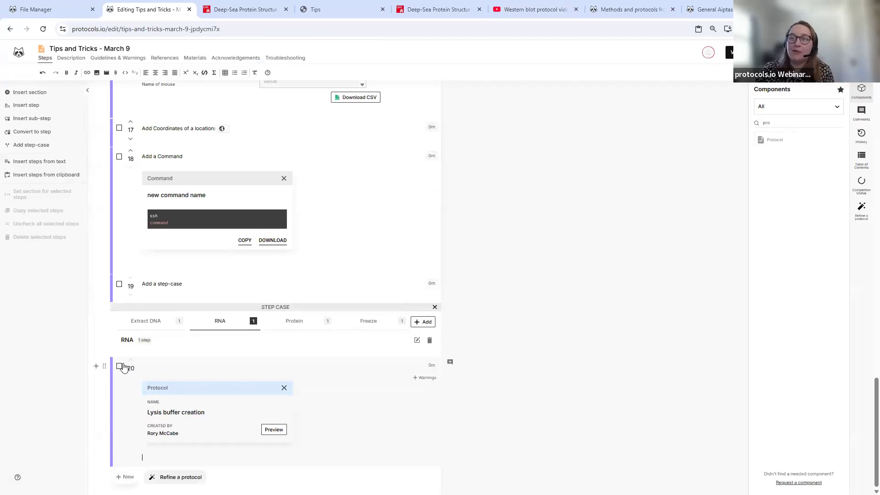
- Copy the Lysis buffer creation step 20 into the Freeze case, then view the protocol
{"action": "left_click", "coordinate": [120, 366]}
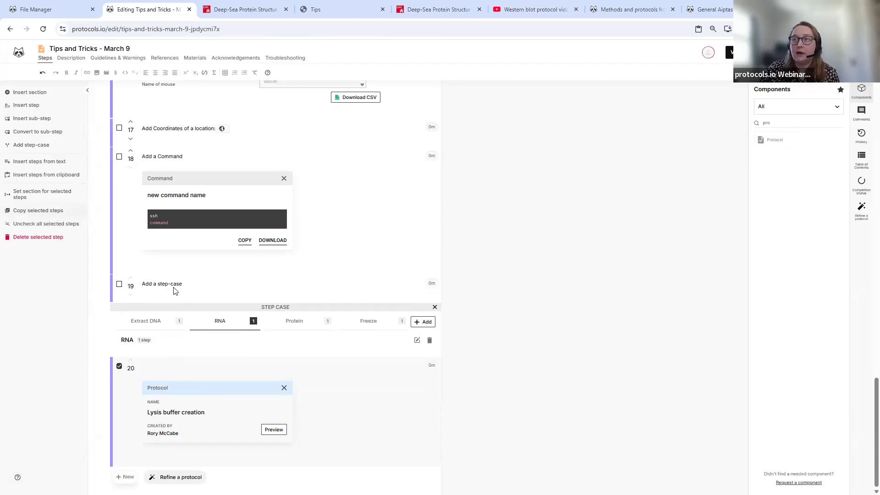
{"action": "left_click", "coordinate": [158, 325]}
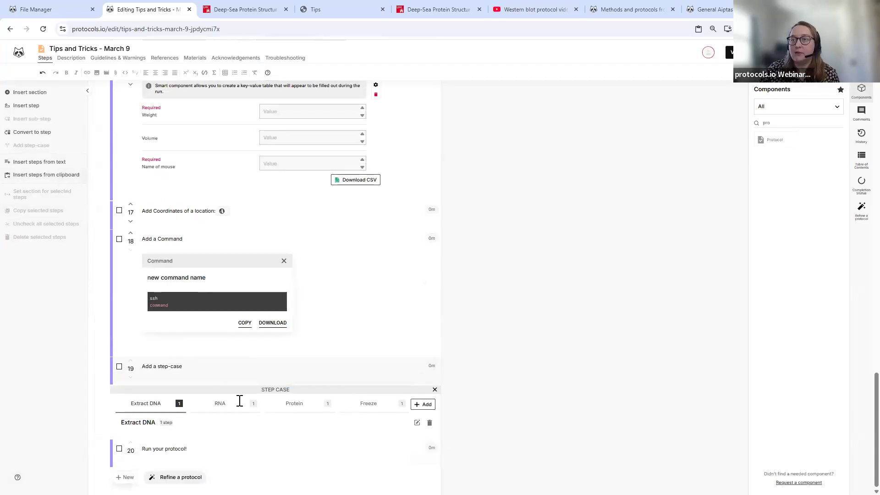
{"action": "left_click", "coordinate": [294, 293]}
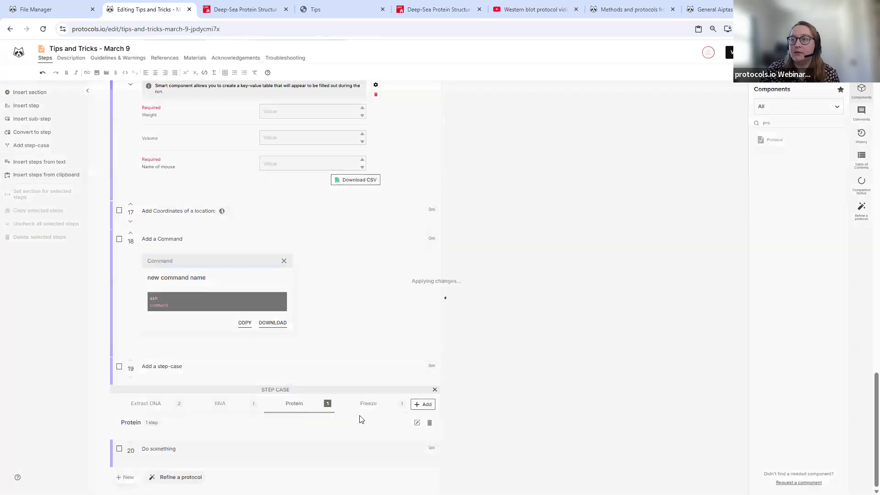
{"action": "left_click", "coordinate": [368, 293]}
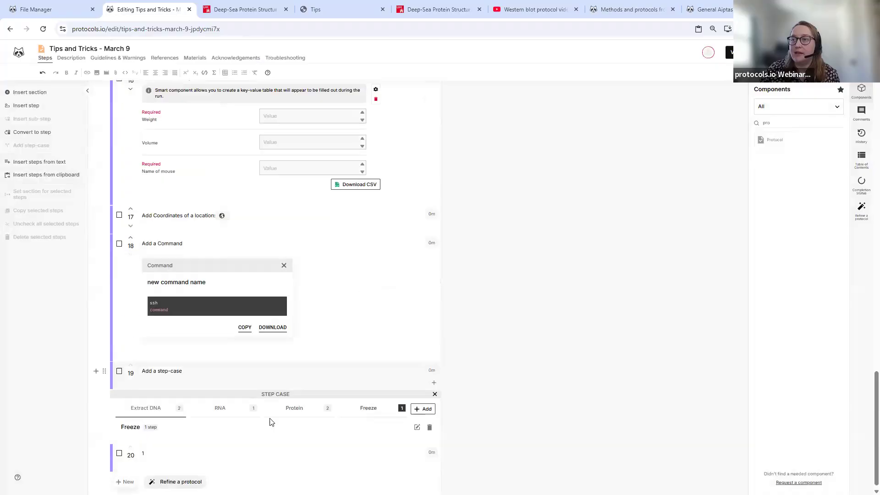
{"action": "left_click", "coordinate": [61, 179]}
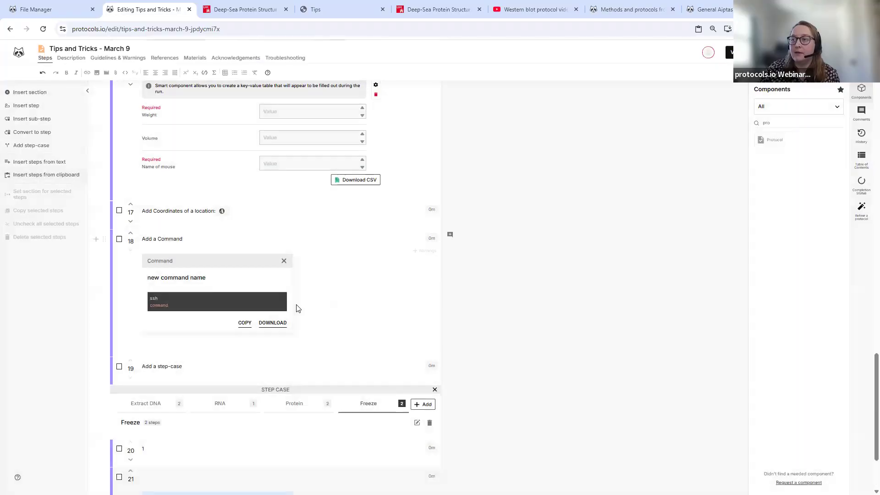
{"action": "left_click", "coordinate": [726, 56]}
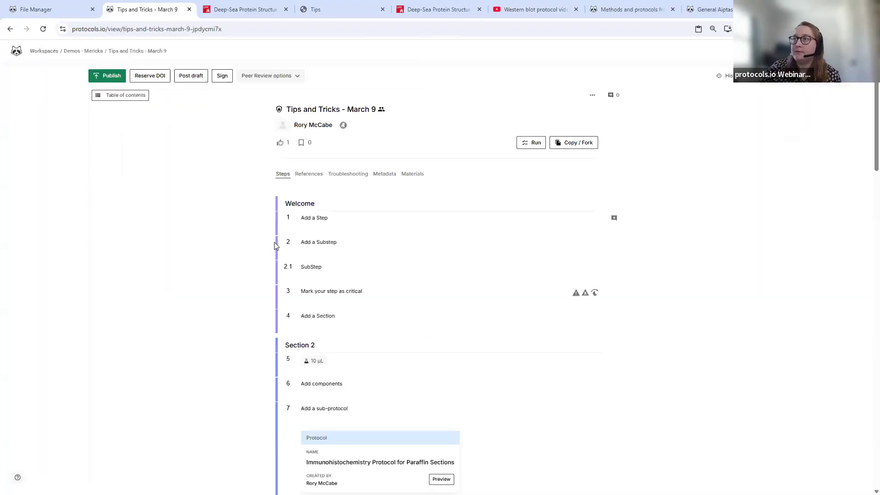
- Jump through the table of contents to the step cases and view Extract DNA and RNA
{"action": "scroll", "coordinate": [272, 248], "scroll_direction": "down", "scroll_amount": 6}
{"action": "left_click", "coordinate": [132, 79]}
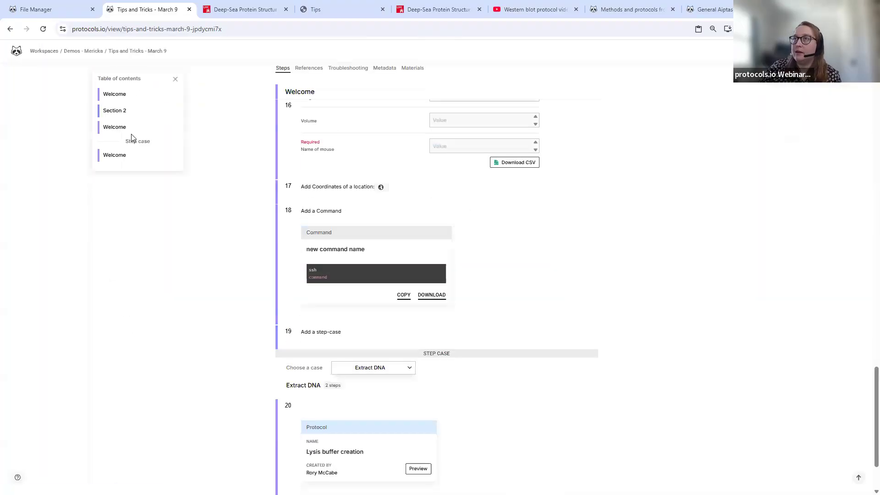
{"action": "left_click", "coordinate": [120, 155]}
{"action": "left_click", "coordinate": [376, 285]}
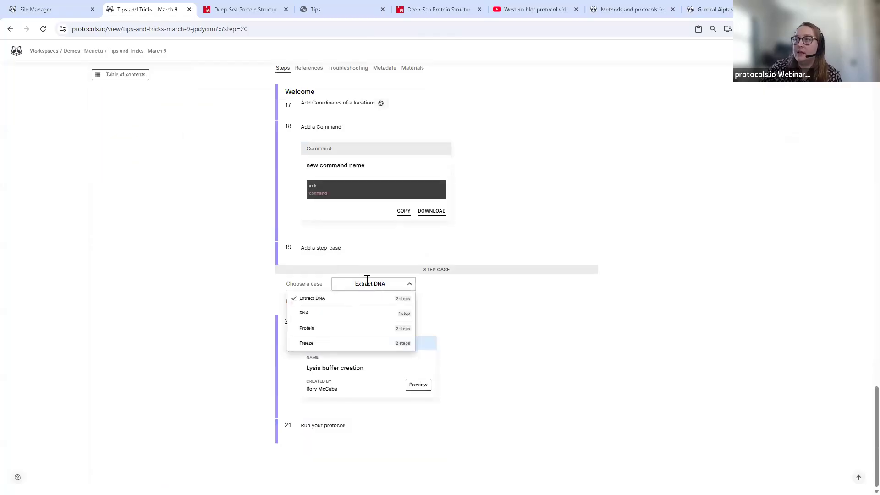
{"action": "left_click", "coordinate": [367, 283]}
{"action": "left_click", "coordinate": [394, 291]}
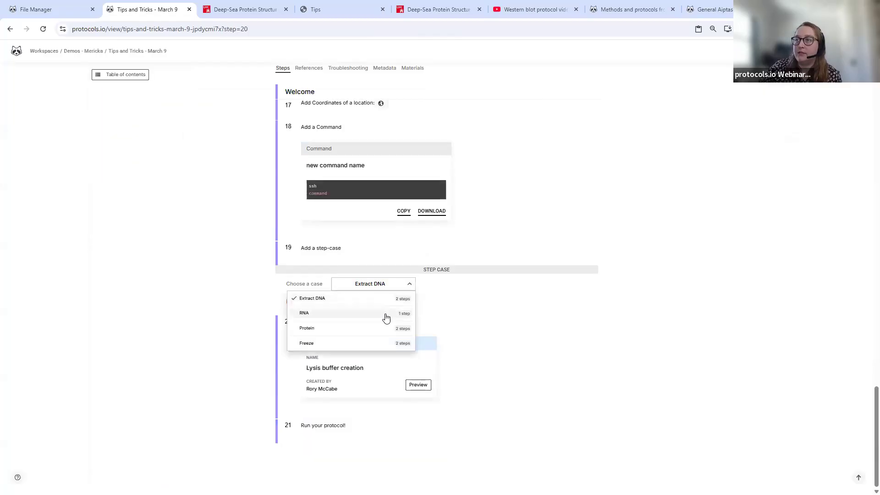
{"action": "left_click", "coordinate": [398, 315]}
- Check the Freeze and Protein case steps, then return to the top and open the editor
{"action": "left_click", "coordinate": [379, 369]}
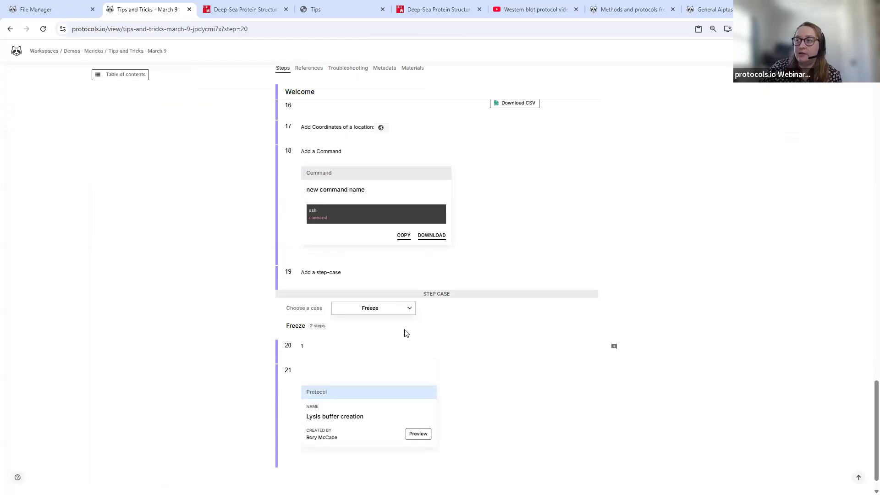
{"action": "left_click", "coordinate": [393, 309]}
{"action": "left_click", "coordinate": [362, 352]}
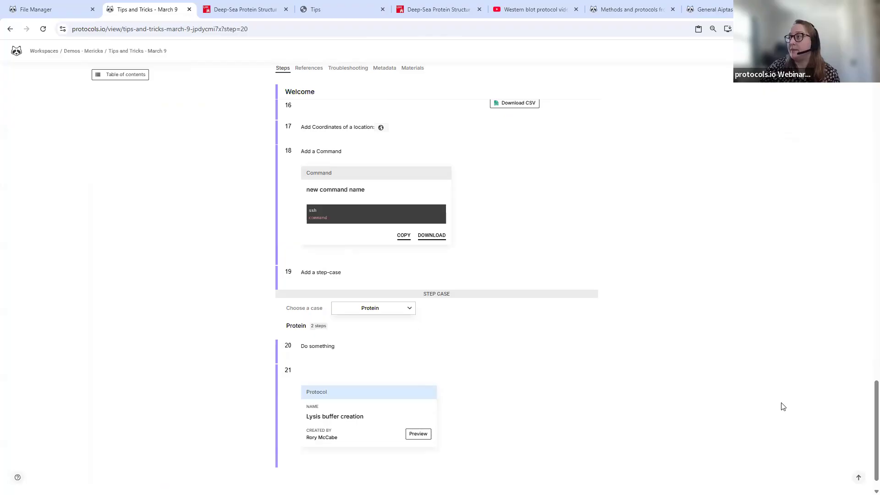
{"action": "left_click", "coordinate": [860, 478]}
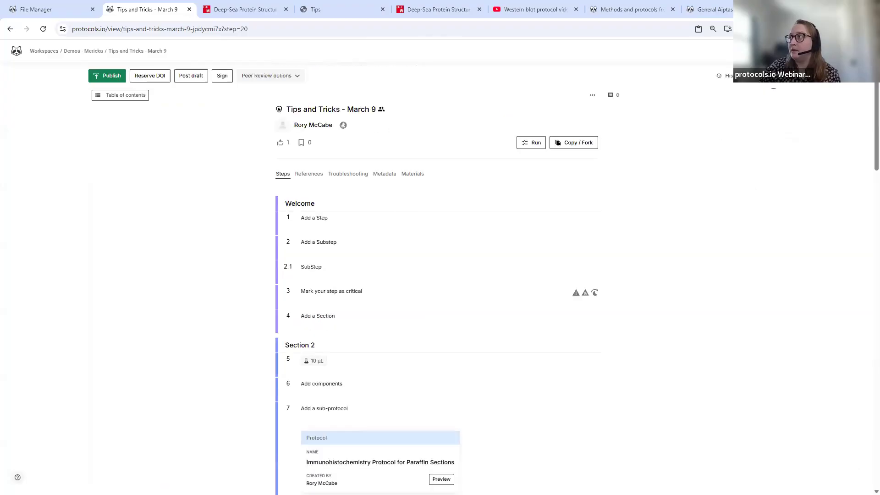
{"action": "left_click", "coordinate": [772, 75]}
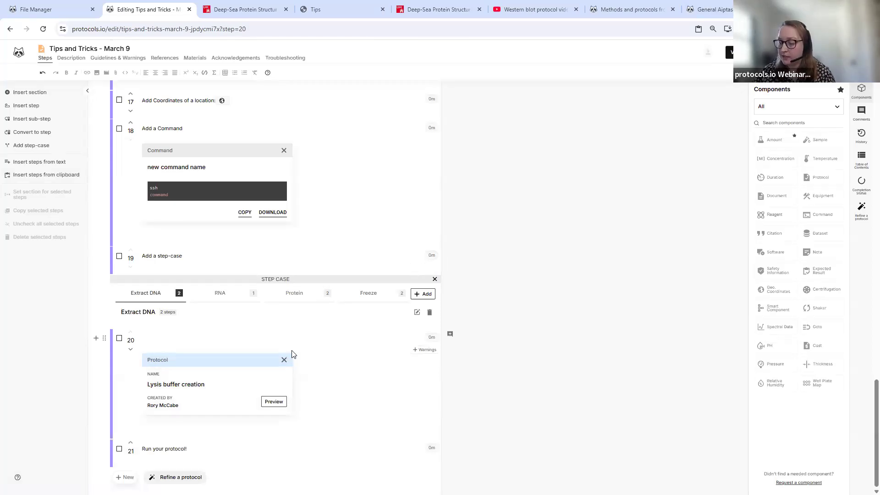
- Move Run your protocol! above Lysis buffer creation and insert a new empty step 20
{"action": "left_click", "coordinate": [130, 351]}
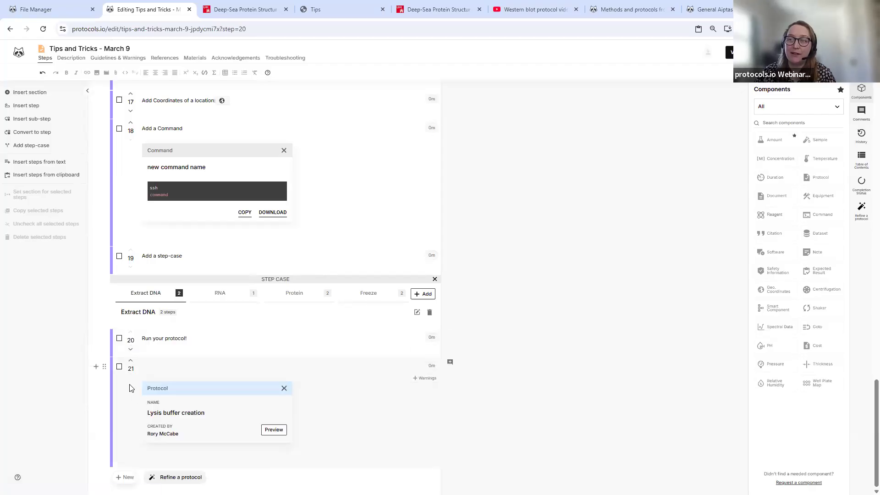
{"action": "left_click", "coordinate": [155, 373]}
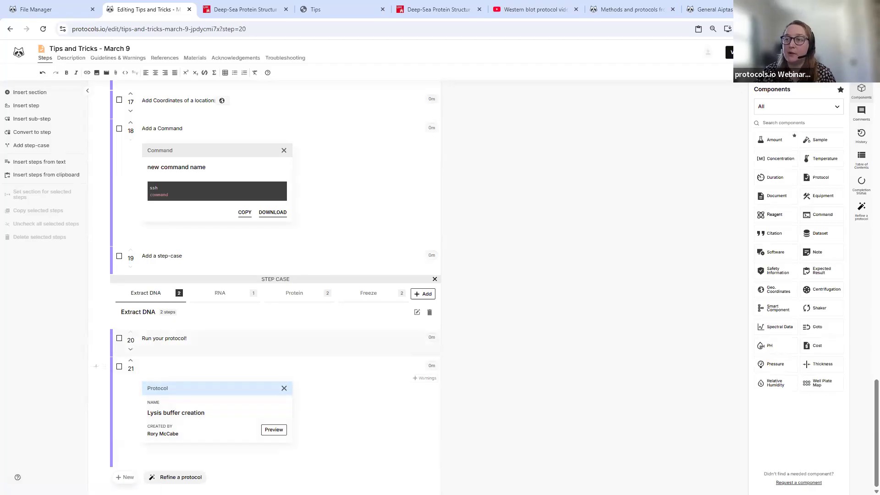
{"action": "left_click", "coordinate": [125, 477]}
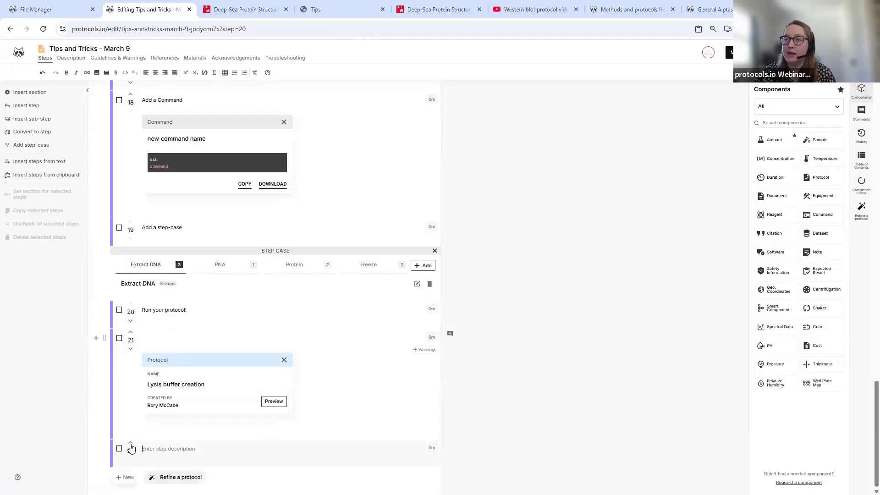
{"action": "left_click", "coordinate": [131, 441]}
{"action": "left_click", "coordinate": [131, 332]}
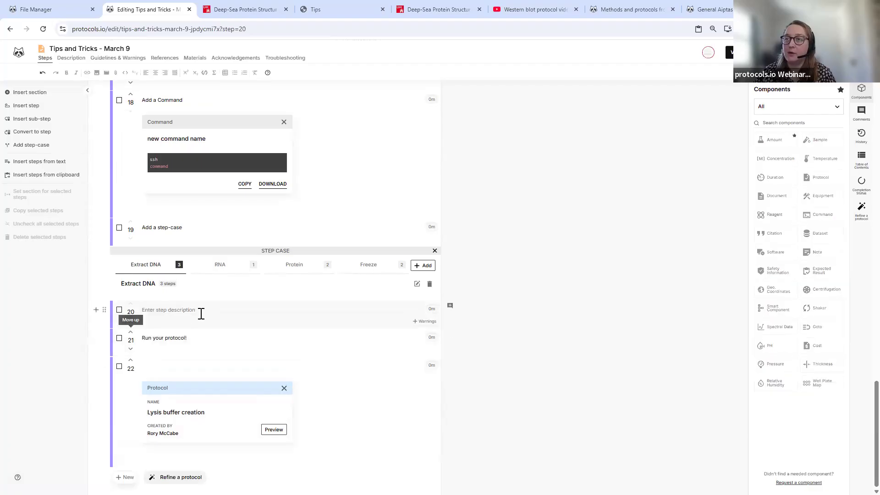
- Create a 12-well plate map in step 20, remove it, then restart a new well plate map
{"action": "left_click", "coordinate": [818, 385]}
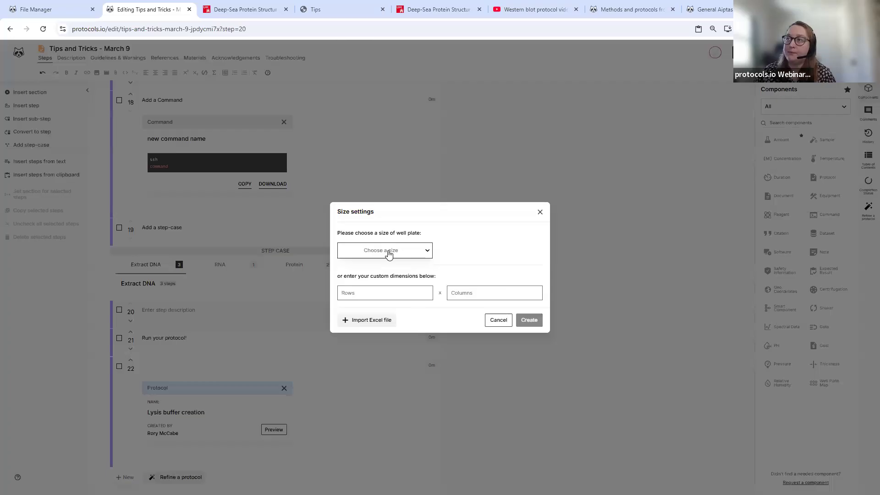
{"action": "left_click", "coordinate": [388, 252]}
{"action": "left_click", "coordinate": [379, 276]}
{"action": "left_click", "coordinate": [537, 322]}
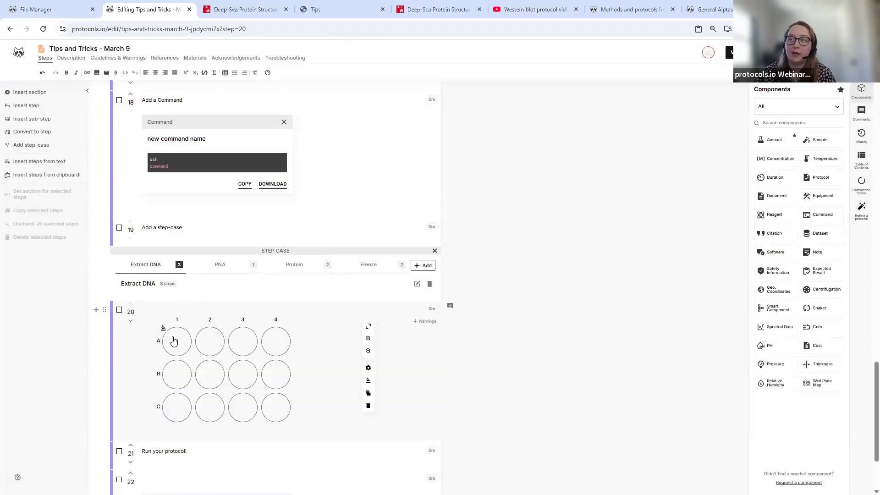
{"action": "left_click", "coordinate": [174, 341]}
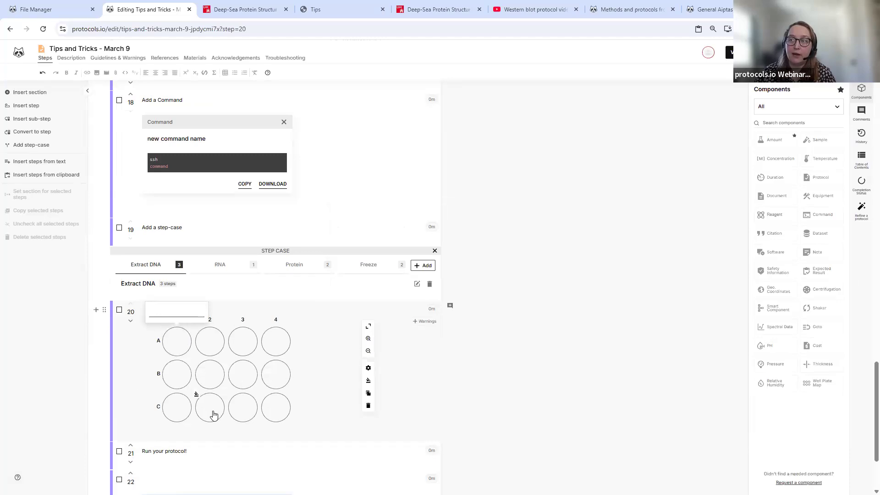
{"action": "scroll", "coordinate": [229, 323], "scroll_direction": "down", "scroll_amount": 1}
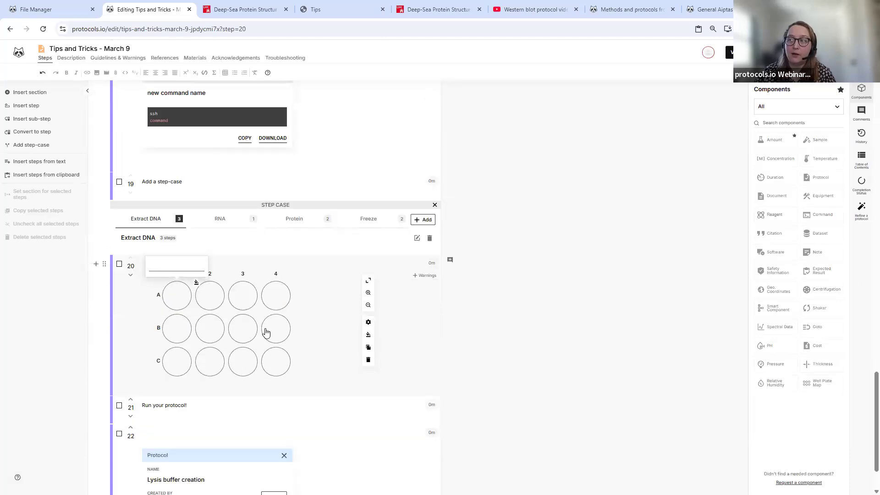
{"action": "left_click", "coordinate": [368, 361]}
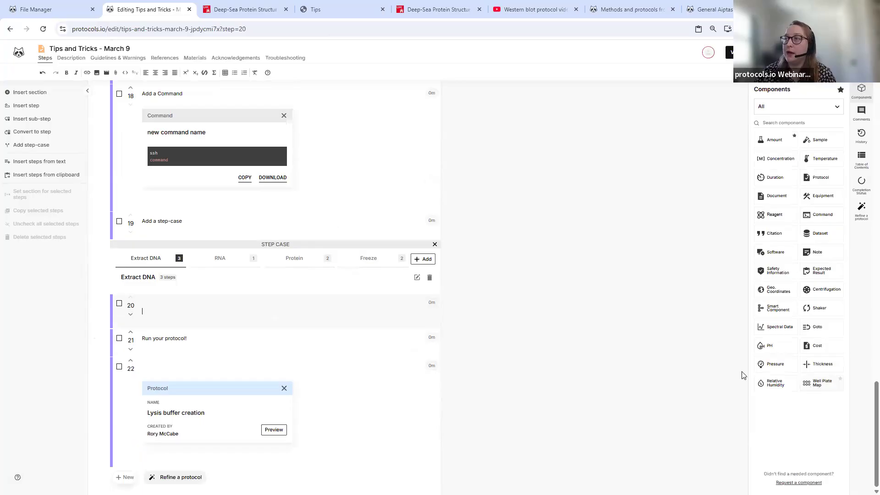
{"action": "left_click", "coordinate": [821, 383]}
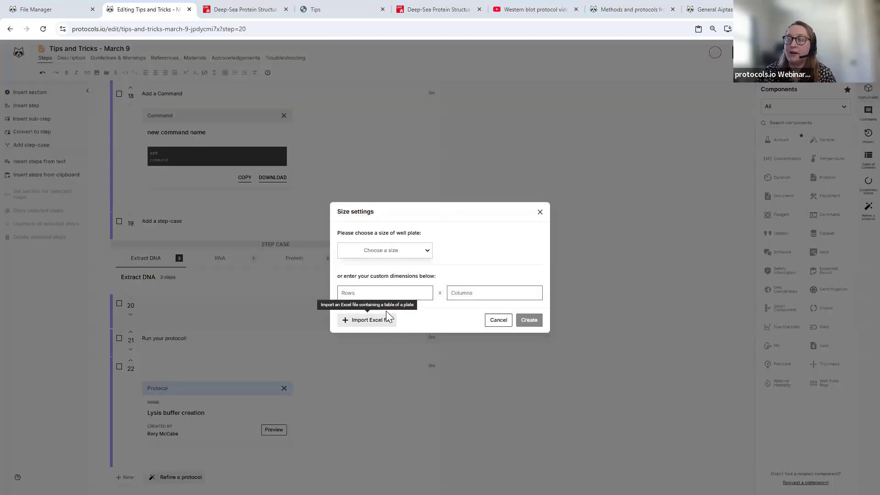
- Import PlateMap.xlsx from Downloads as step 20's 12-well map with Neg Ctrl, Pos Ctrl, A, B
{"action": "left_click", "coordinate": [367, 319]}
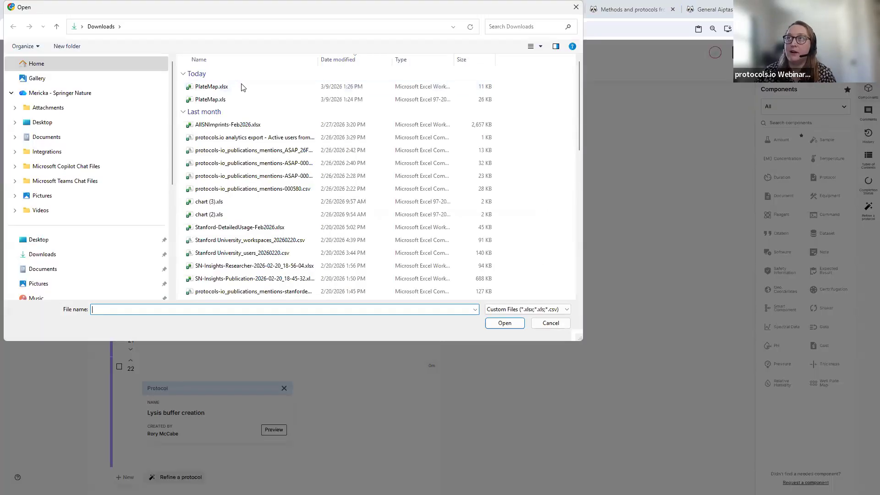
{"action": "left_click", "coordinate": [211, 86]}
{"action": "left_click", "coordinate": [515, 325]}
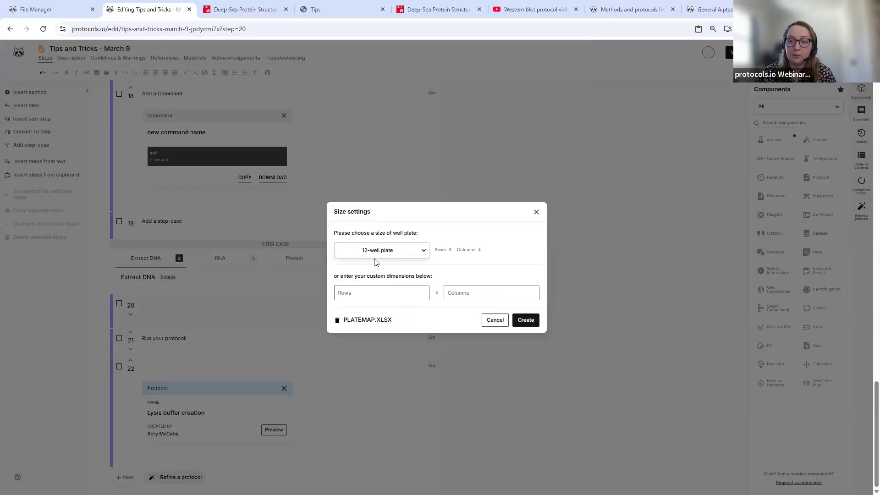
{"action": "left_click", "coordinate": [525, 321]}
{"action": "scroll", "coordinate": [325, 339], "scroll_direction": "down", "scroll_amount": 3}
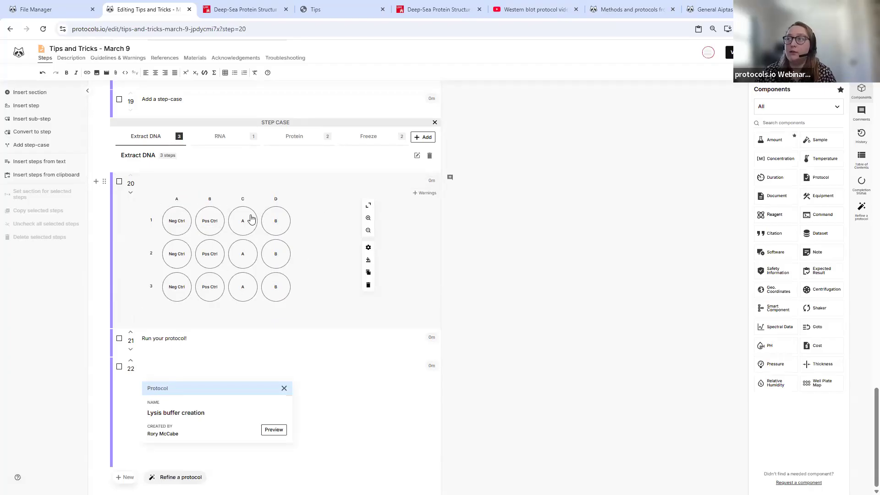
- Tint well A1 pink, then apply the custom 3×4 colour template to the plate
{"action": "left_click", "coordinate": [164, 209]}
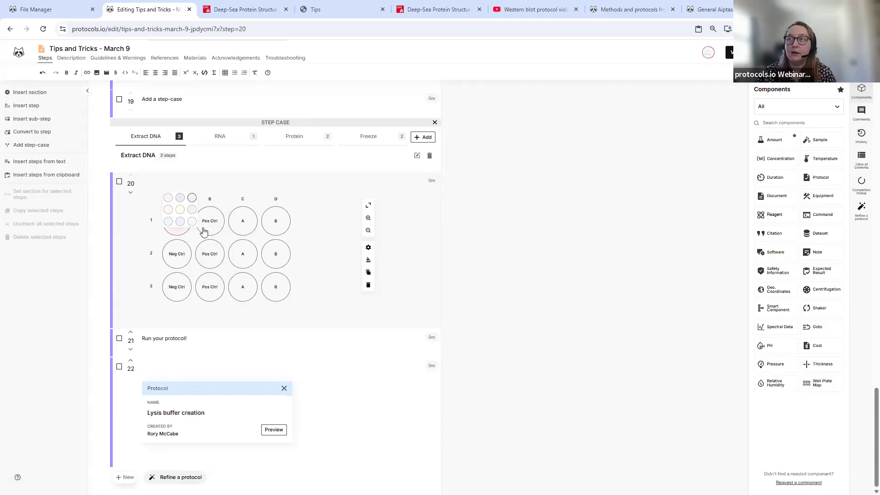
{"action": "left_click", "coordinate": [192, 200]}
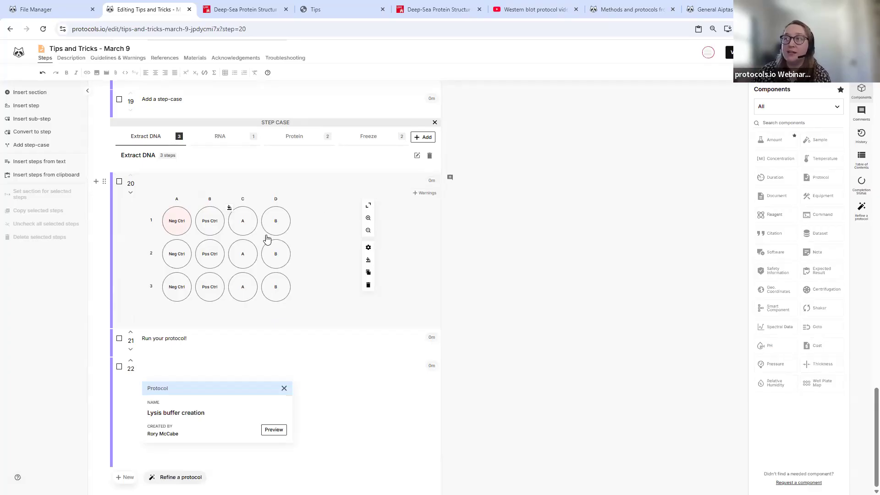
{"action": "left_click", "coordinate": [368, 262]}
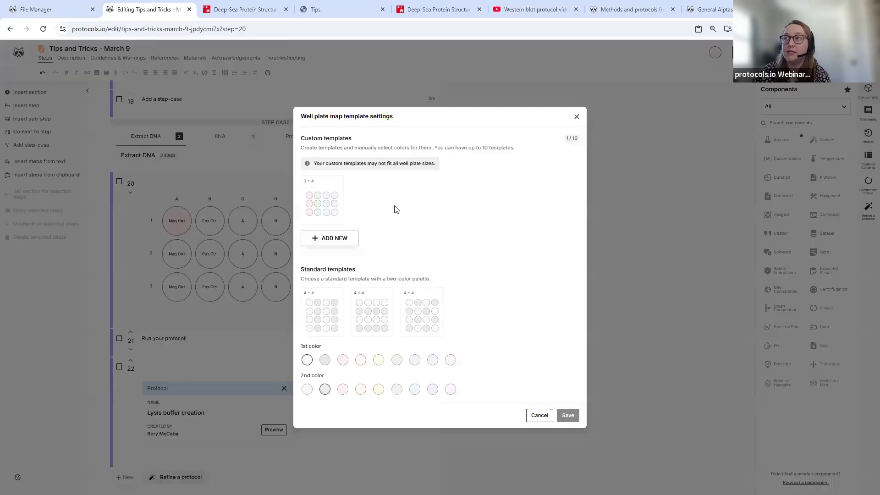
{"action": "left_click", "coordinate": [323, 217]}
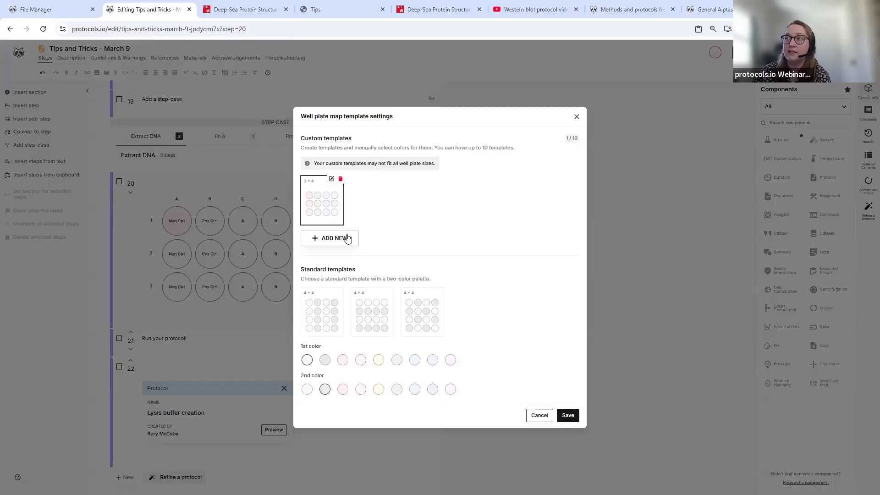
{"action": "left_click", "coordinate": [568, 415]}
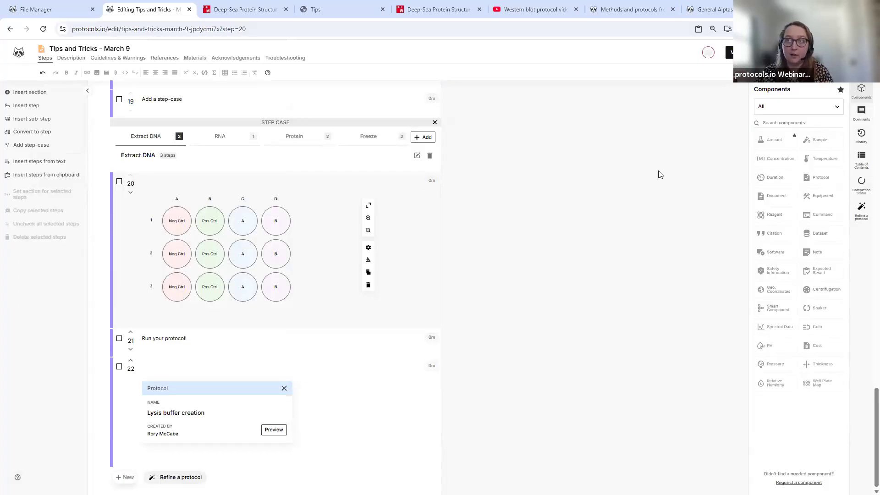
- In the Description section, start the abstract text and list the current user as author
{"action": "left_click", "coordinate": [72, 57]}
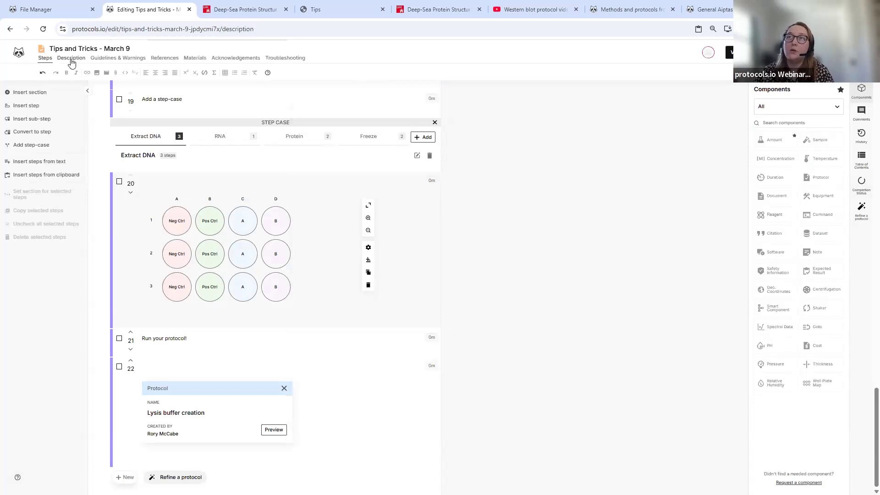
{"action": "scroll", "coordinate": [114, 202], "scroll_direction": "down", "scroll_amount": 2}
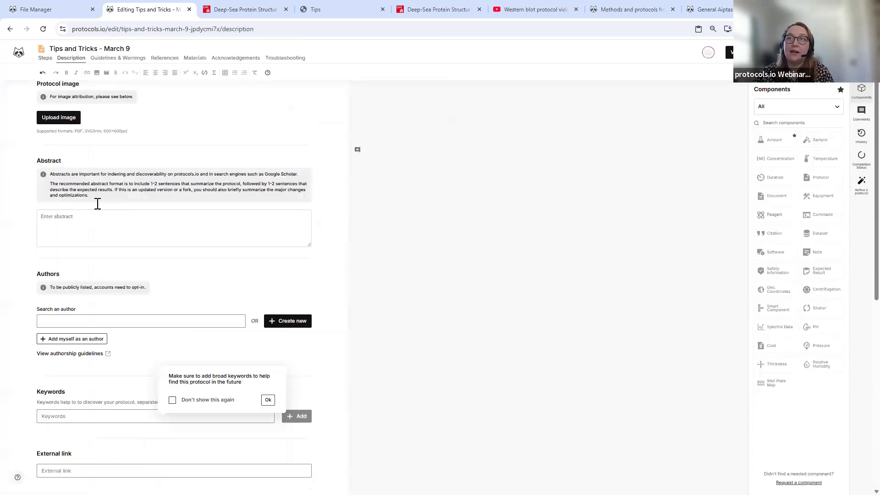
{"action": "left_click", "coordinate": [87, 191]}
{"action": "type", "text": "This protocol is a tutorial"}
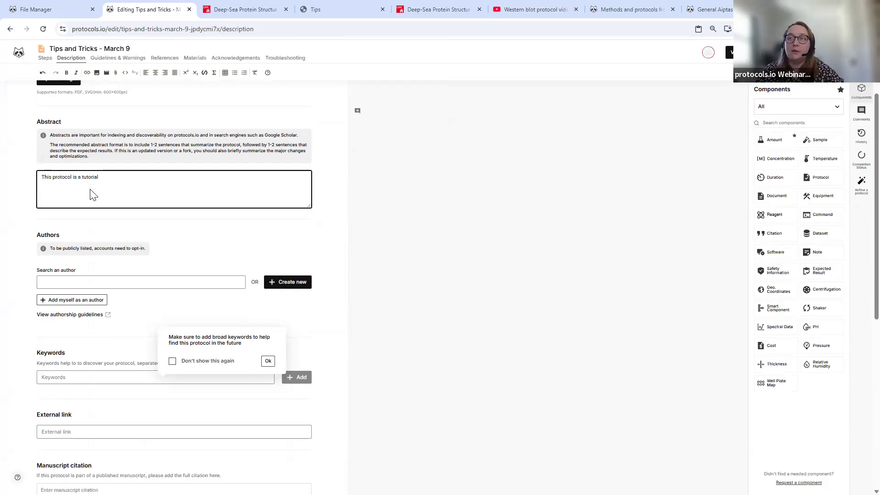
{"action": "scroll", "coordinate": [92, 195], "scroll_direction": "down", "scroll_amount": 3}
{"action": "left_click", "coordinate": [91, 161]}
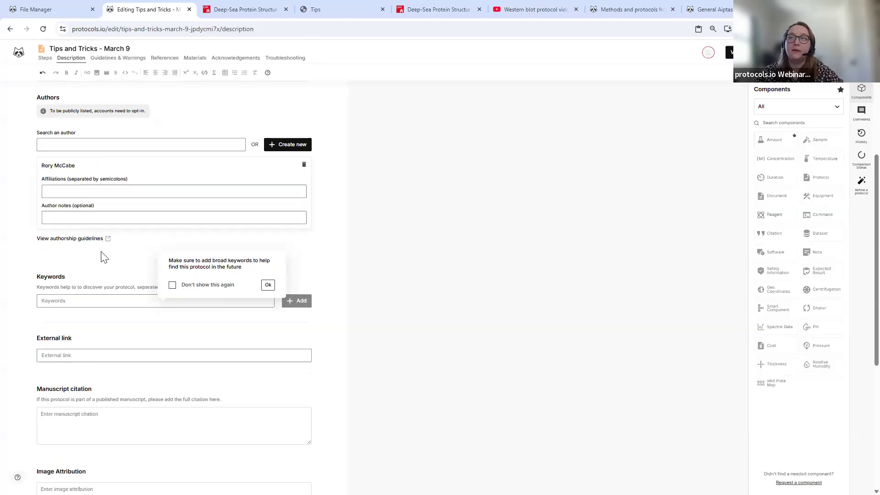
- Add 'tutorial' as a keyword and move on to the external link field
{"action": "scroll", "coordinate": [104, 257], "scroll_direction": "down", "scroll_amount": 3}
{"action": "left_click", "coordinate": [168, 163]}
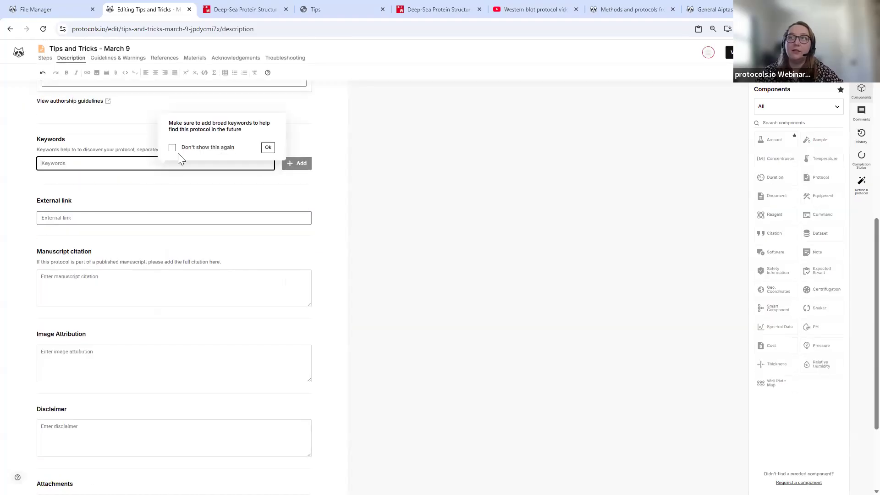
{"action": "left_click", "coordinate": [268, 148]}
{"action": "type", "text": "tutorial"}
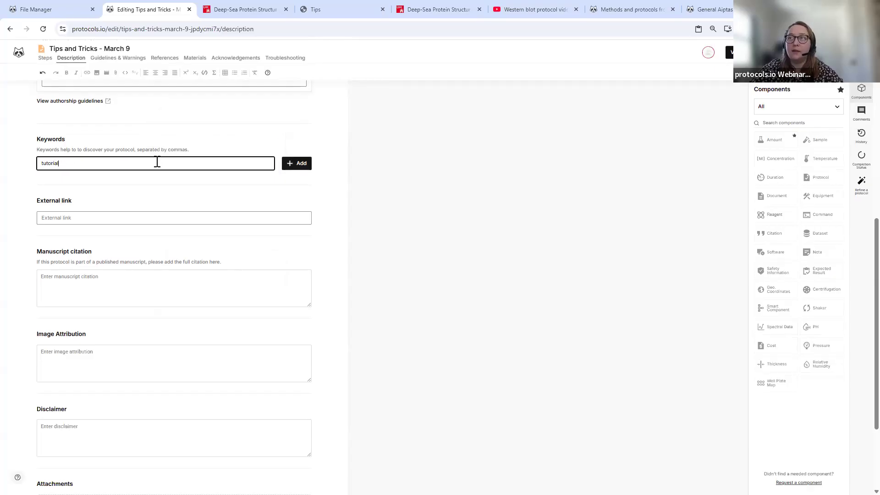
{"action": "left_click", "coordinate": [295, 165]}
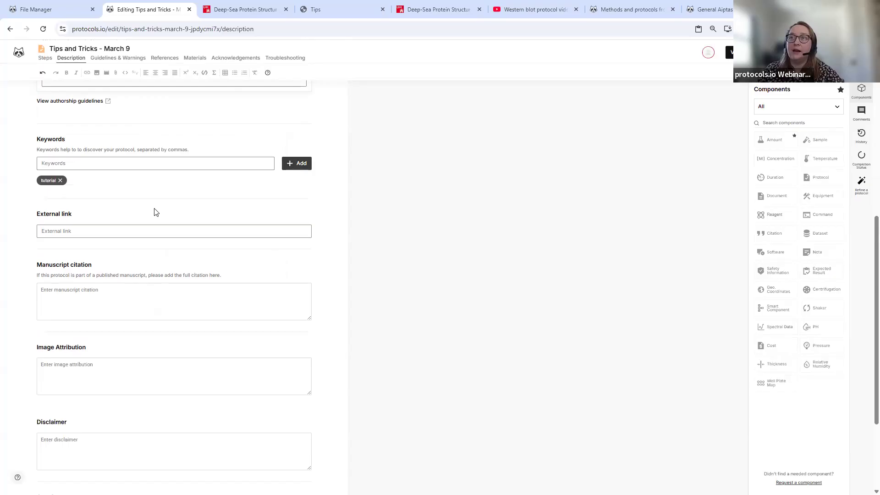
{"action": "left_click", "coordinate": [109, 231]}
{"action": "scroll", "coordinate": [51, 211], "scroll_direction": "down", "scroll_amount": 3}
- Review the manuscript citation and image attribution fields, then go to Guidelines & Warnings
{"action": "left_click", "coordinate": [75, 153]}
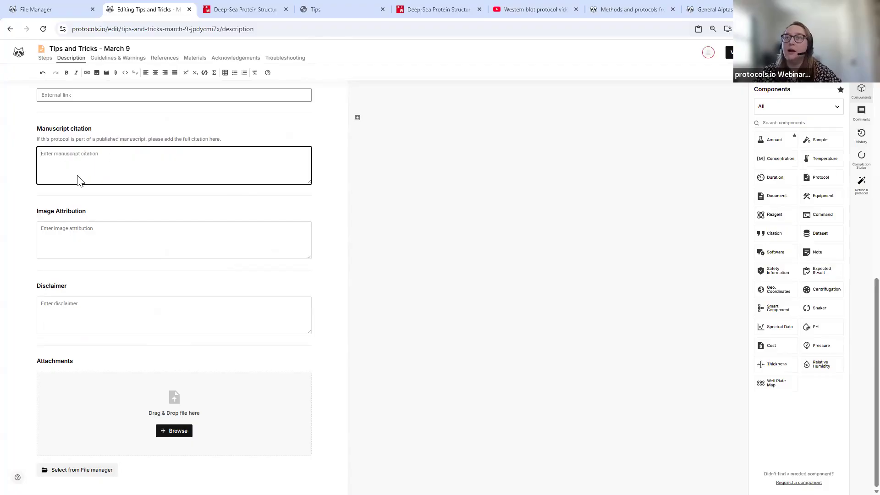
{"action": "left_click", "coordinate": [95, 234]}
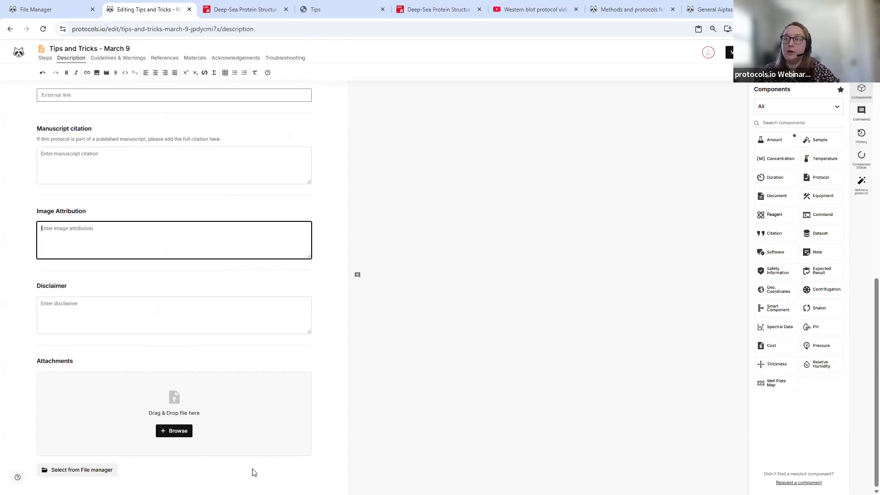
{"action": "scroll", "coordinate": [247, 403], "scroll_direction": "up", "scroll_amount": 6}
{"action": "scroll", "coordinate": [247, 401], "scroll_direction": "up", "scroll_amount": 5}
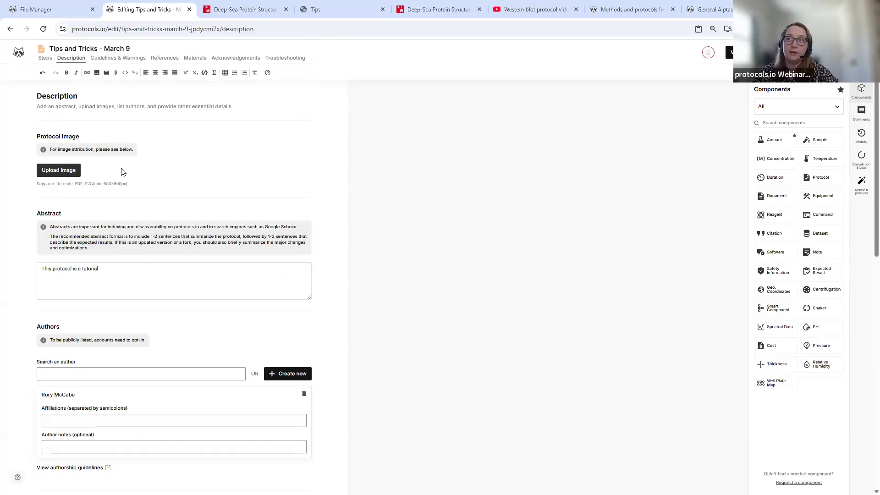
{"action": "scroll", "coordinate": [64, 193], "scroll_direction": "down", "scroll_amount": 11}
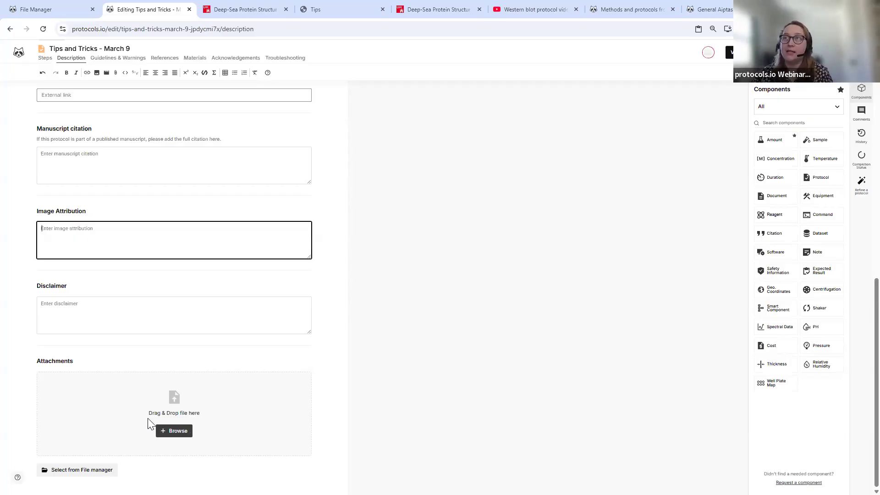
{"action": "scroll", "coordinate": [158, 349], "scroll_direction": "up", "scroll_amount": 15}
{"action": "left_click", "coordinate": [106, 59]}
- Fill Before start with 'Create a protocols.io account' and Warnings with 'Be safe'
{"action": "left_click", "coordinate": [69, 171]}
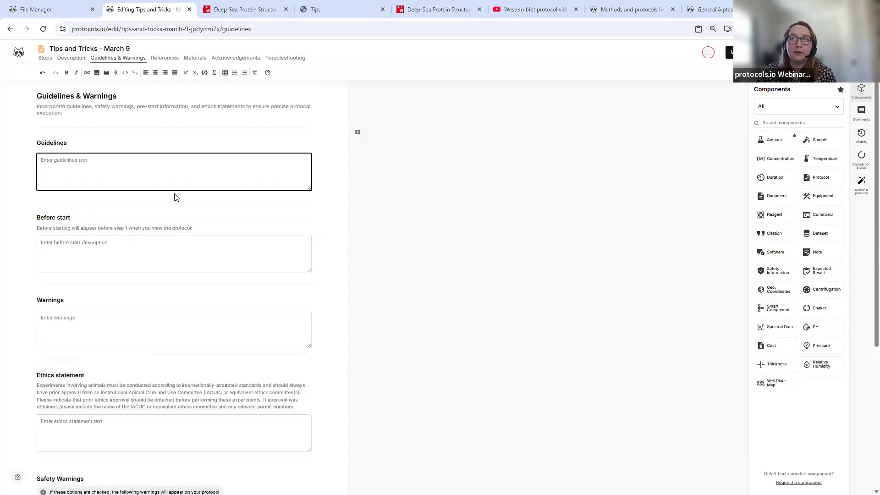
{"action": "left_click", "coordinate": [88, 252]}
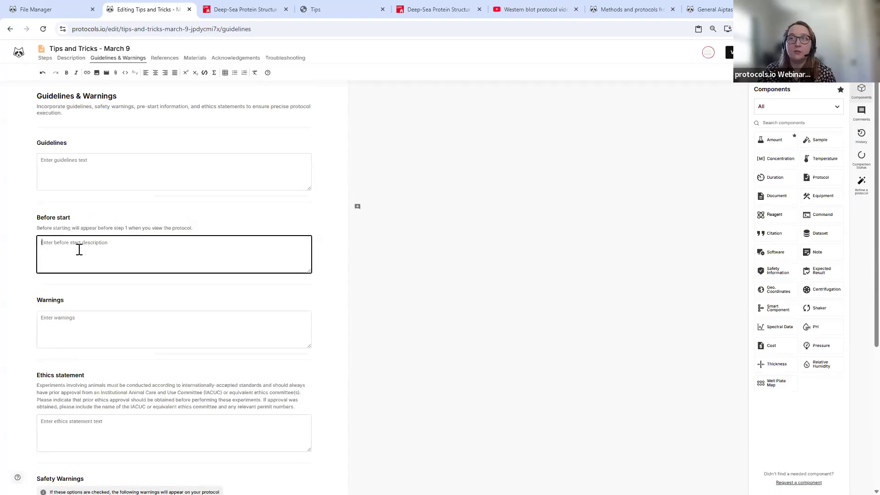
{"action": "type", "text": "Create a protocols.io account"}
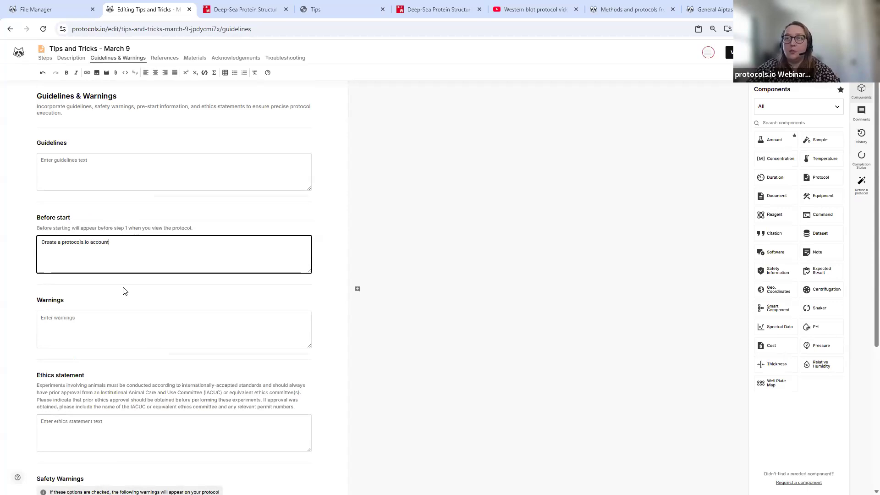
{"action": "left_click", "coordinate": [108, 311]}
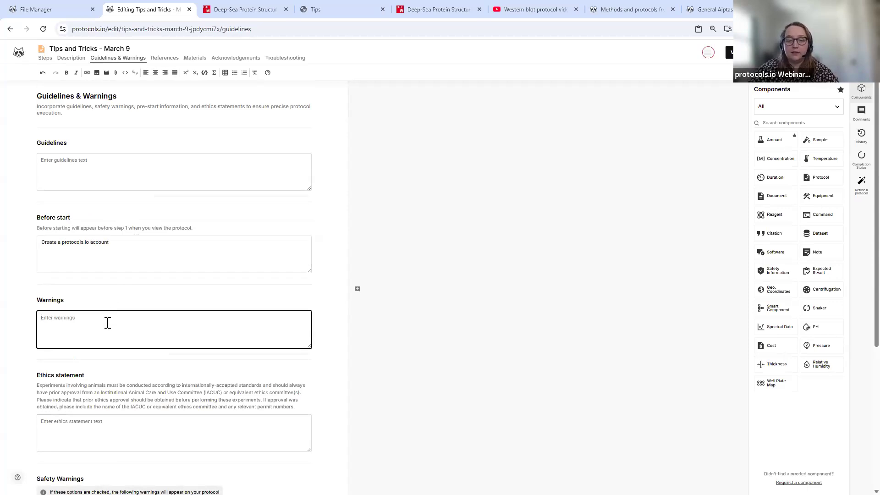
{"action": "type", "text": "Be safe"}
- Set the Ethics statement to 'None' and begin entering protocol references
{"action": "scroll", "coordinate": [108, 323], "scroll_direction": "down", "scroll_amount": 2}
{"action": "left_click", "coordinate": [107, 323]}
{"action": "type", "text": "None"}
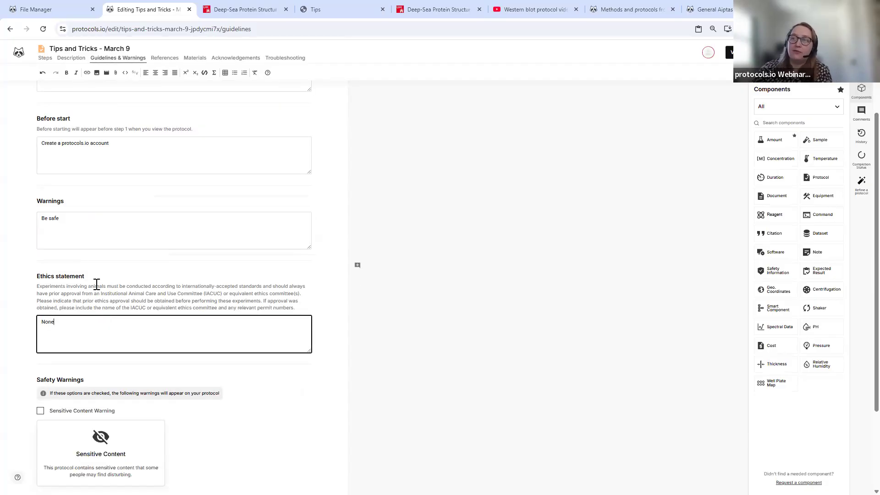
{"action": "scroll", "coordinate": [159, 265], "scroll_direction": "down", "scroll_amount": 2}
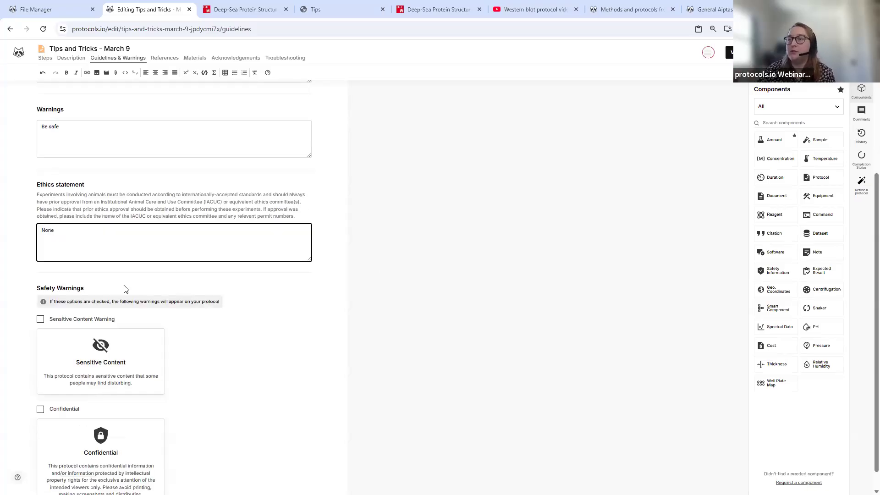
{"action": "scroll", "coordinate": [63, 330], "scroll_direction": "down", "scroll_amount": 1}
{"action": "scroll", "coordinate": [192, 275], "scroll_direction": "up", "scroll_amount": 5}
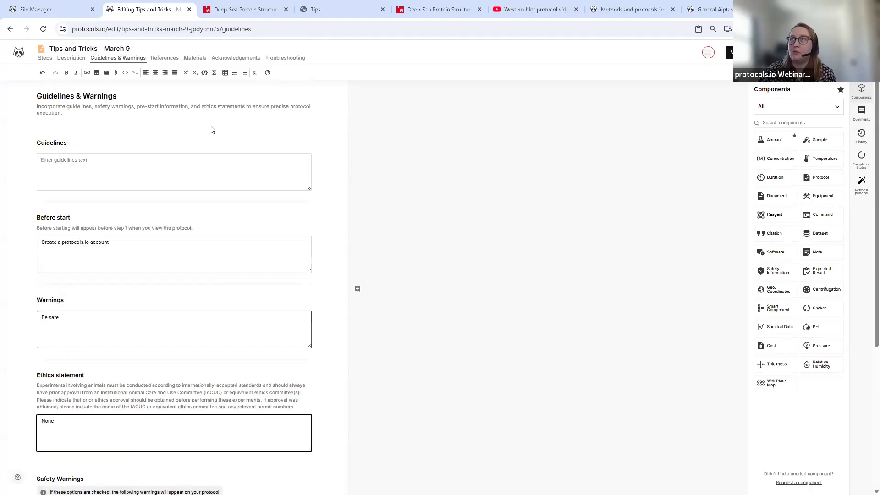
{"action": "left_click", "coordinate": [158, 59]}
{"action": "left_click", "coordinate": [146, 211]}
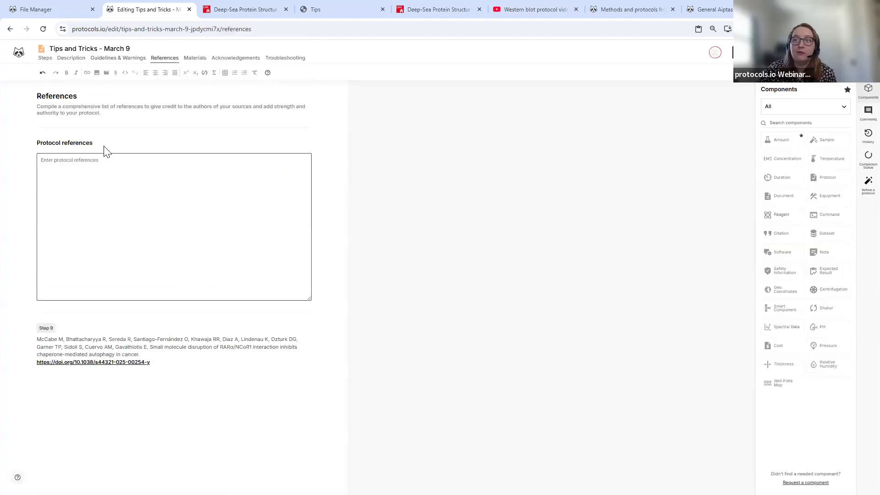
- Visit the References, Materials, Acknowledgements and Troubleshooting fields, then return to the Steps page
{"action": "left_click", "coordinate": [119, 231]}
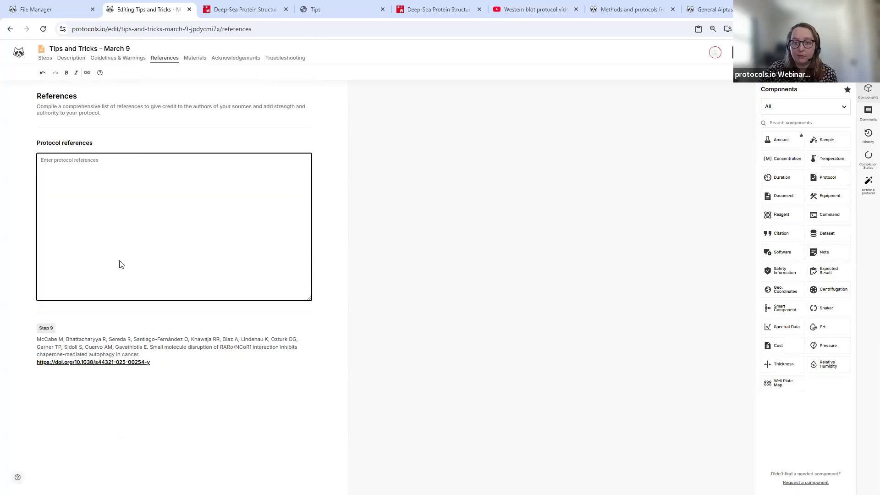
{"action": "left_click", "coordinate": [196, 61]}
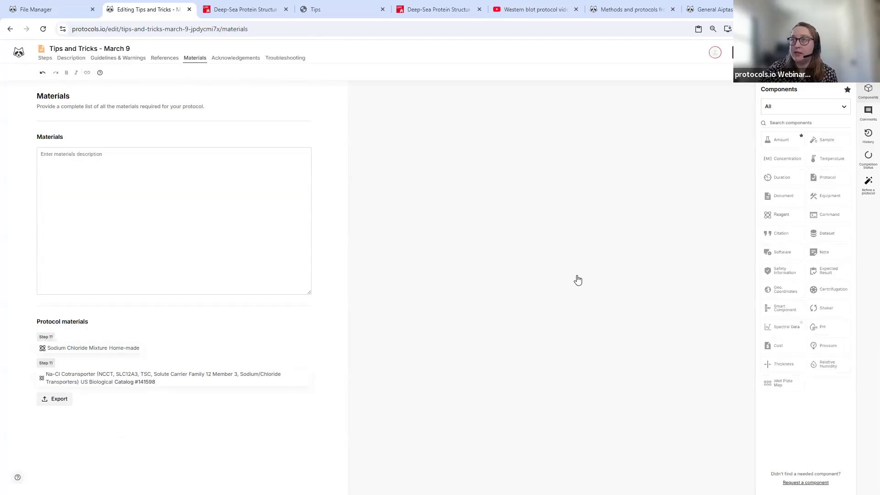
{"action": "left_click", "coordinate": [131, 191]}
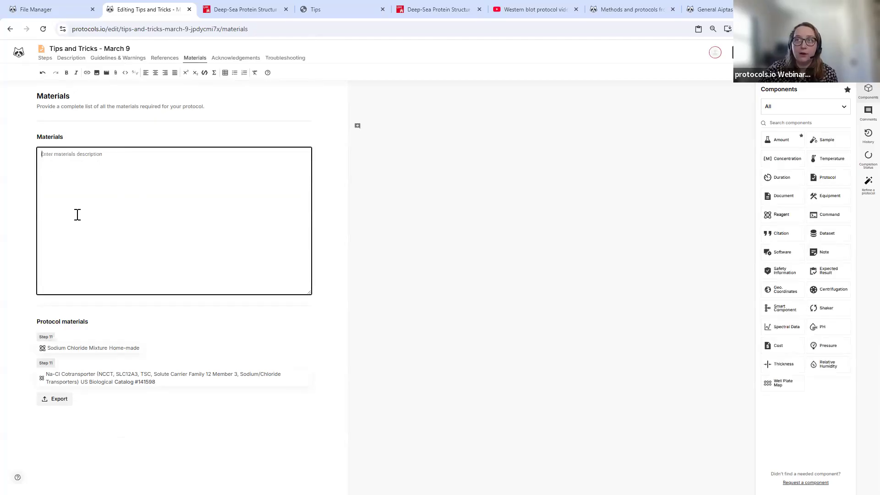
{"action": "left_click", "coordinate": [238, 59]}
{"action": "left_click", "coordinate": [78, 153]}
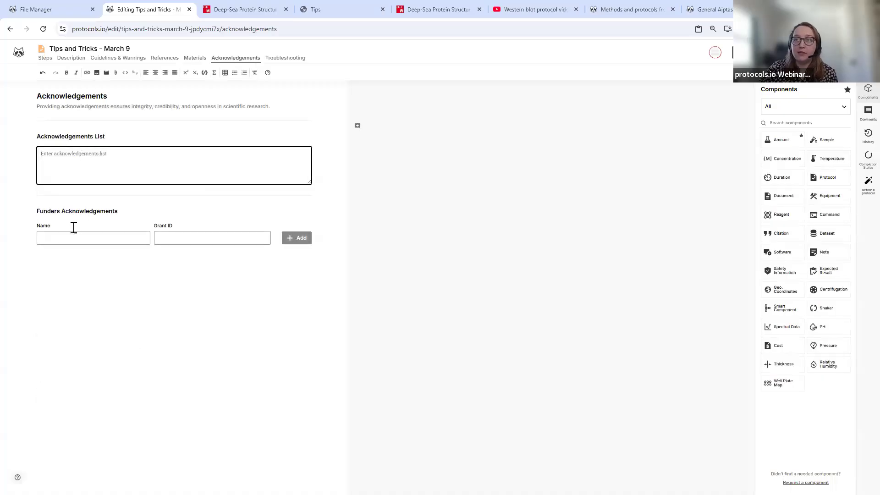
{"action": "left_click", "coordinate": [292, 59]}
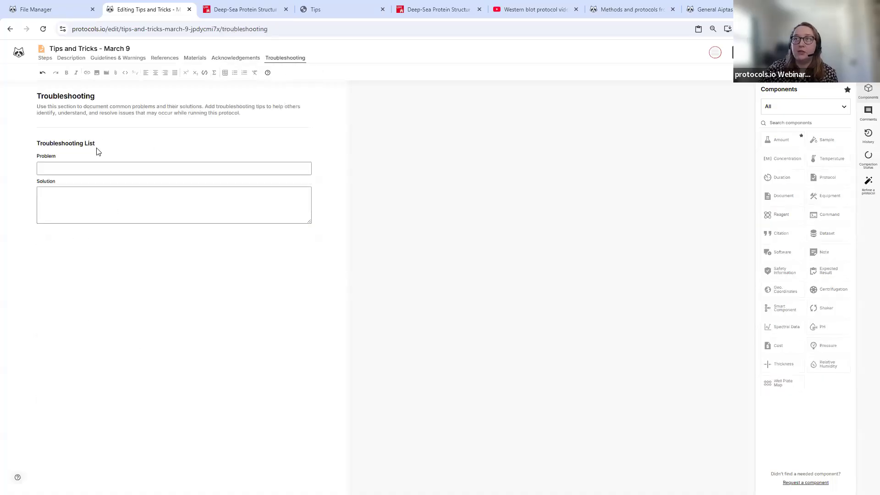
{"action": "left_click", "coordinate": [87, 170]}
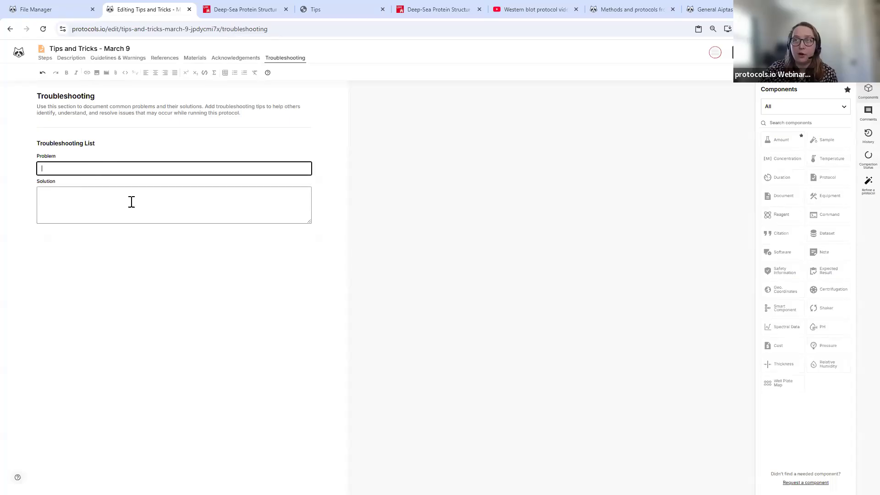
{"action": "left_click", "coordinate": [49, 62]}
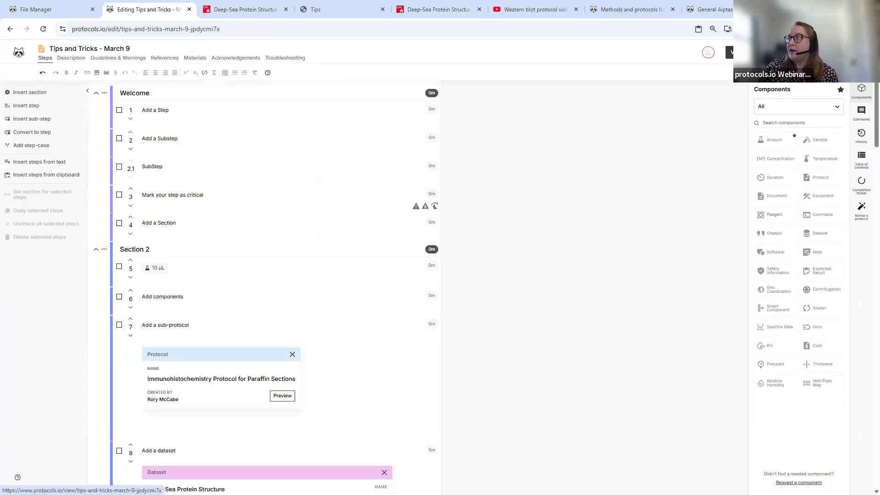
- Preview Tips and Tricks - March 9 as readers see it, then return to the File Manager
{"action": "left_click", "coordinate": [730, 51]}
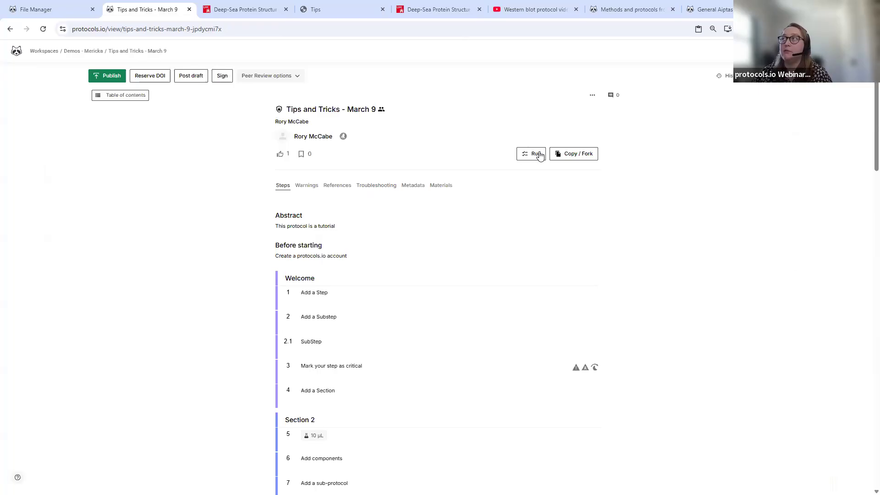
{"action": "left_click", "coordinate": [70, 9]}
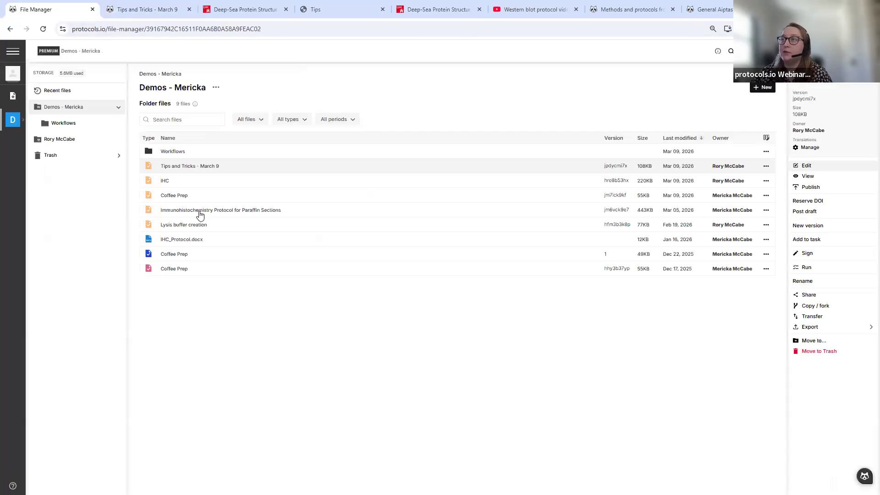
- Open the Immunohistochemistry Protocol for Paraffin Sections and bring up its New run record dialog
{"action": "left_click", "coordinate": [200, 216]}
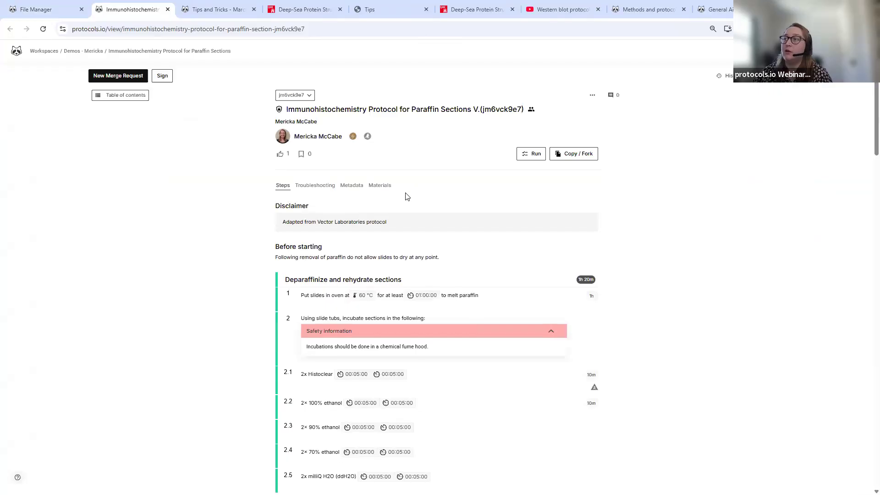
{"action": "left_click", "coordinate": [521, 155]}
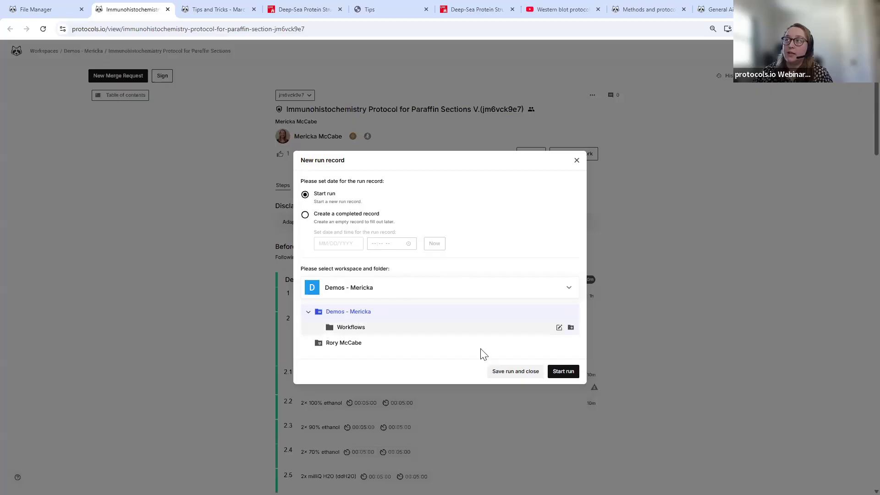
- Start the run, skip the sidebar walkthrough, and check what the Experiment ID field is for
{"action": "left_click", "coordinate": [568, 374]}
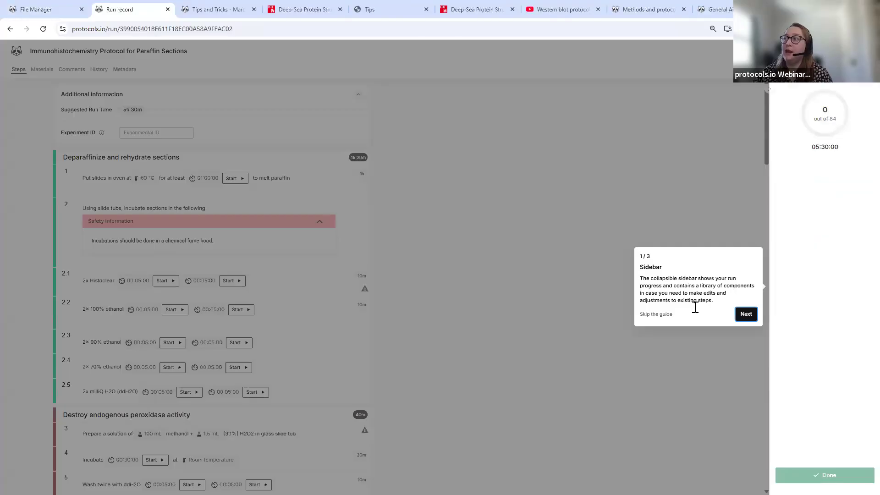
{"action": "left_click", "coordinate": [657, 315]}
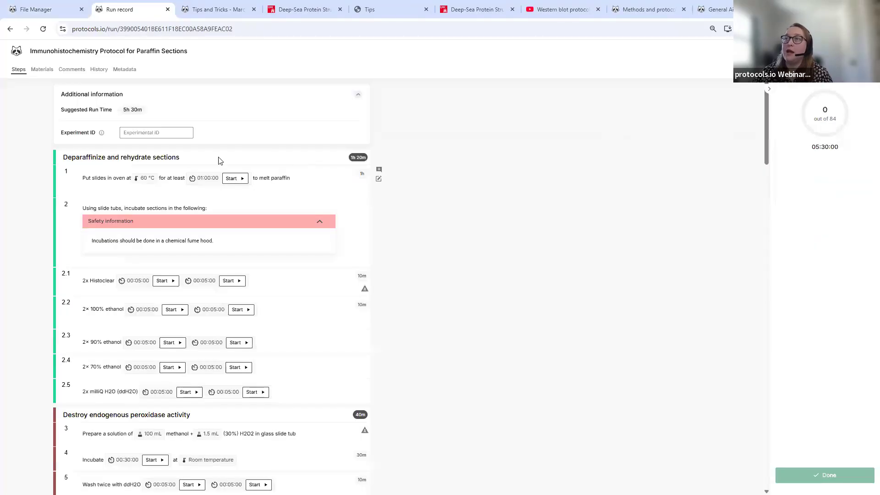
{"action": "left_click", "coordinate": [169, 132]}
{"action": "mouse_move", "coordinate": [102, 135]}
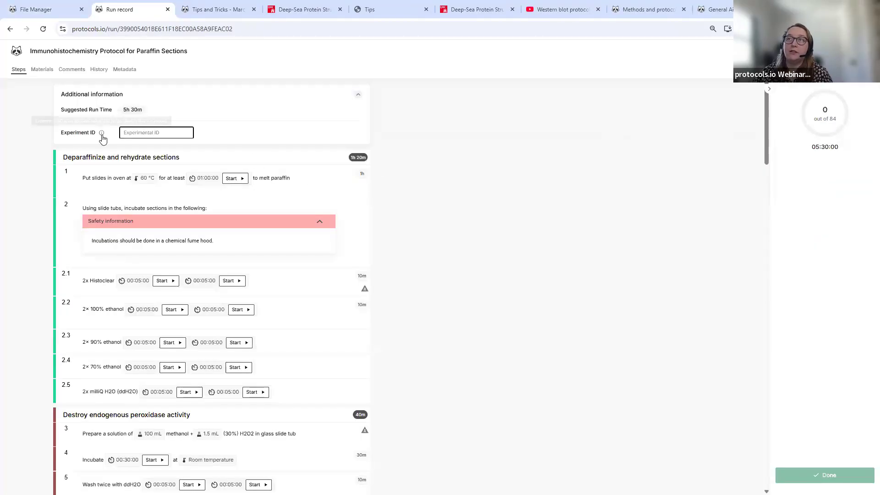
- Make step 1 current, then run its one-hour timer briefly and pause it at 00:59:53
{"action": "left_click", "coordinate": [298, 179]}
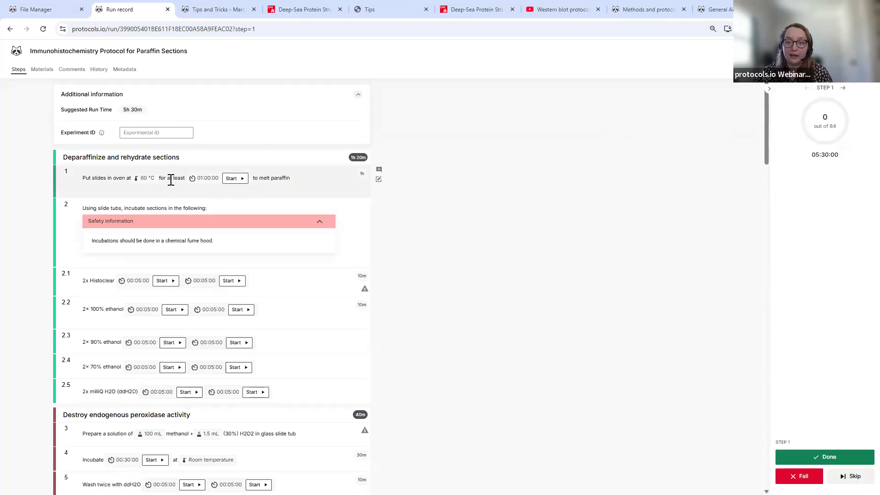
{"action": "left_click", "coordinate": [241, 182]}
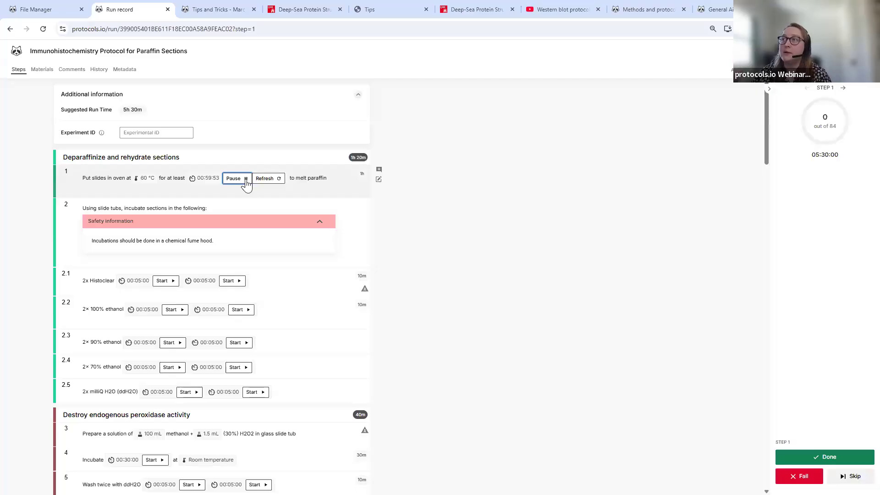
{"action": "left_click", "coordinate": [247, 182]}
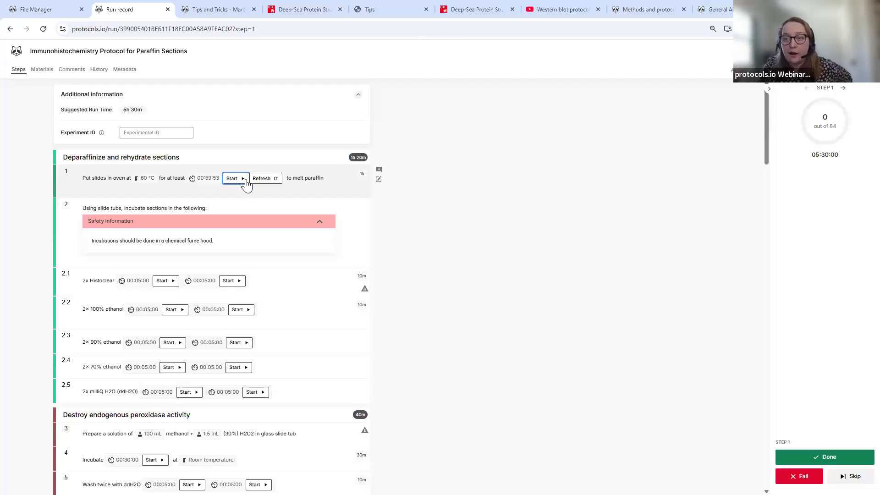
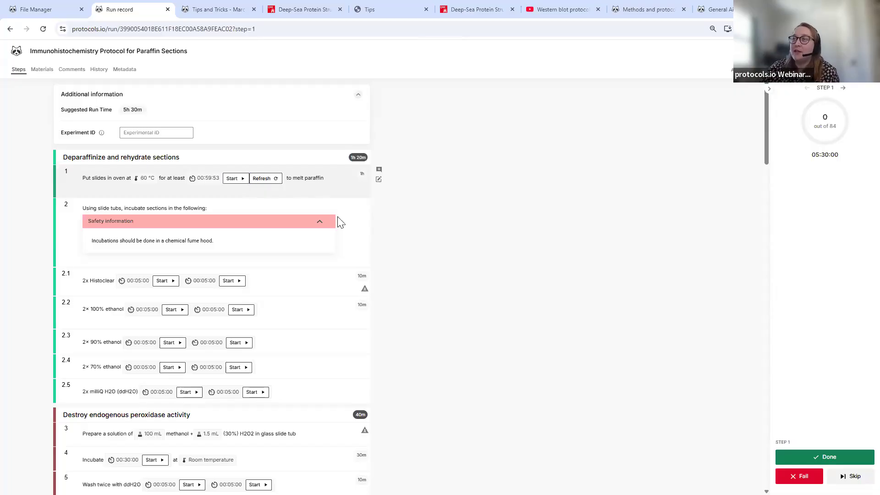
- Mark run steps 1 and 2 as done
{"action": "left_click", "coordinate": [838, 465]}
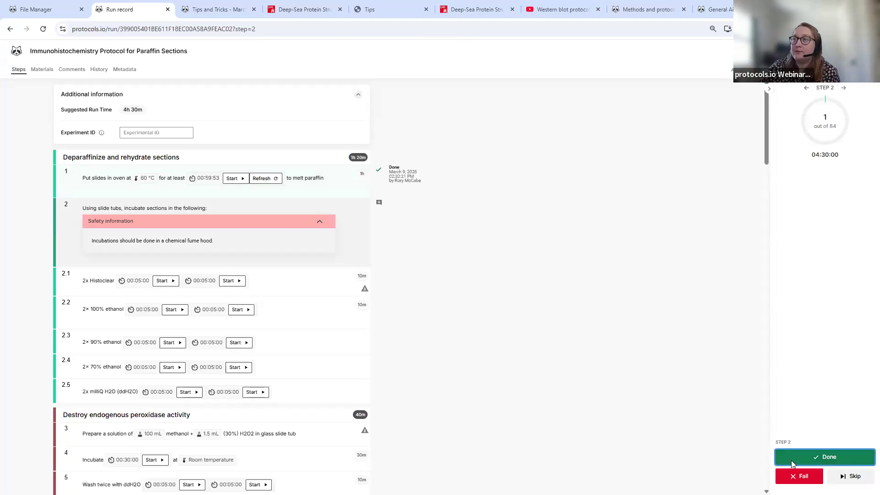
{"action": "left_click", "coordinate": [842, 457]}
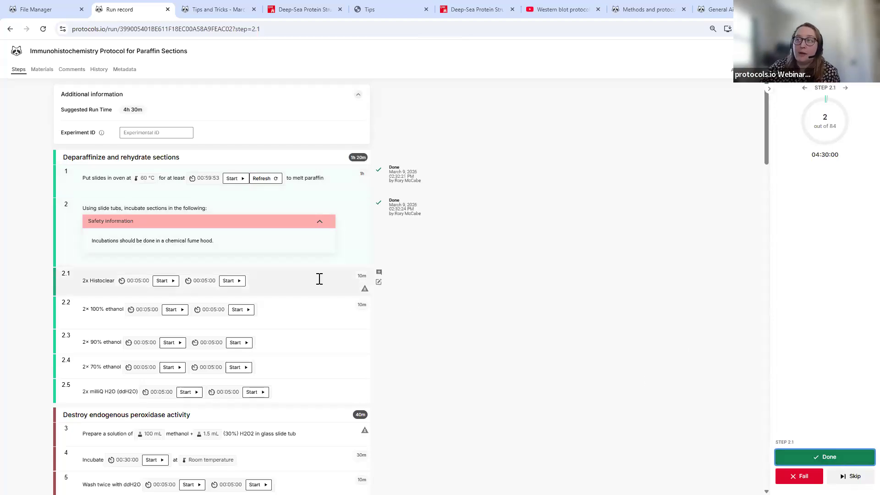
{"action": "scroll", "coordinate": [367, 202], "scroll_direction": "down", "scroll_amount": 2}
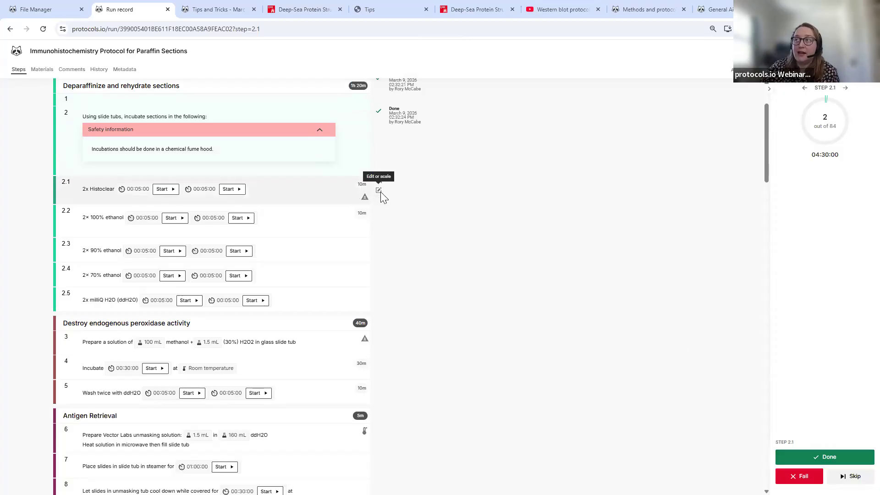
- Edit step 2.1 from 2x to 3x Histoclear, save it, and mark it done
{"action": "left_click", "coordinate": [379, 192]}
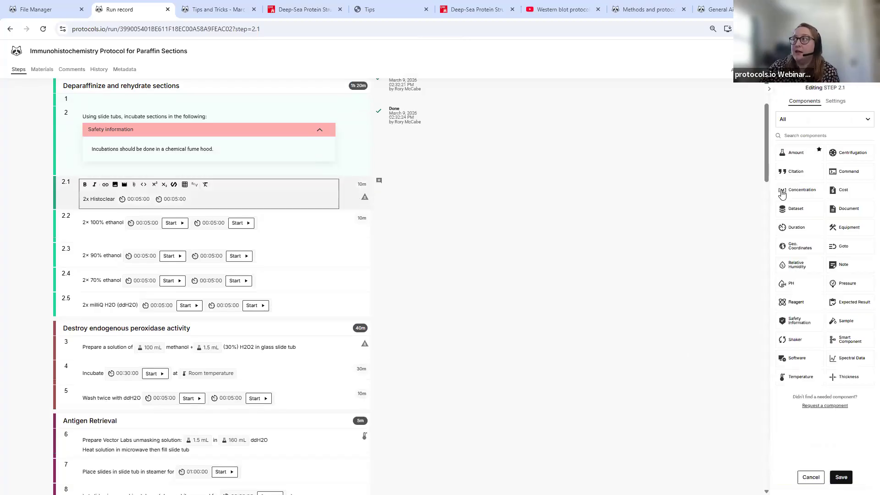
{"action": "left_click", "coordinate": [81, 200]}
{"action": "key", "text": "Delete"}
{"action": "type", "text": "3"}
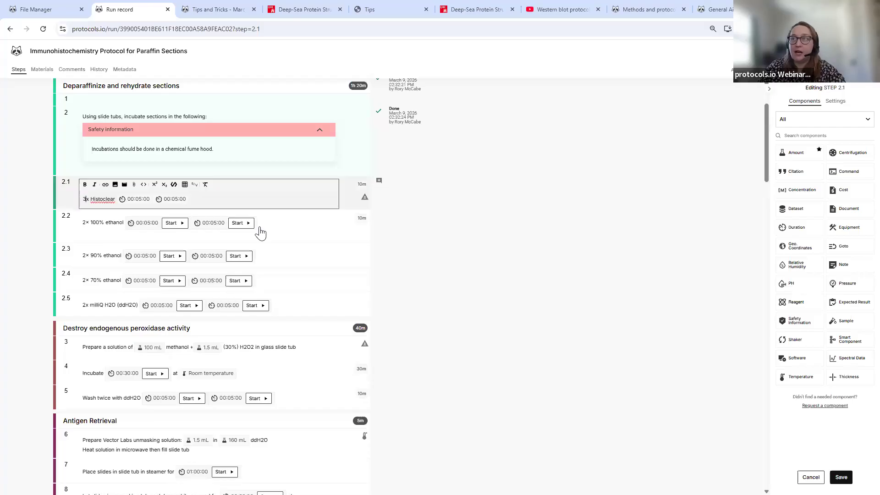
{"action": "left_click", "coordinate": [842, 477]}
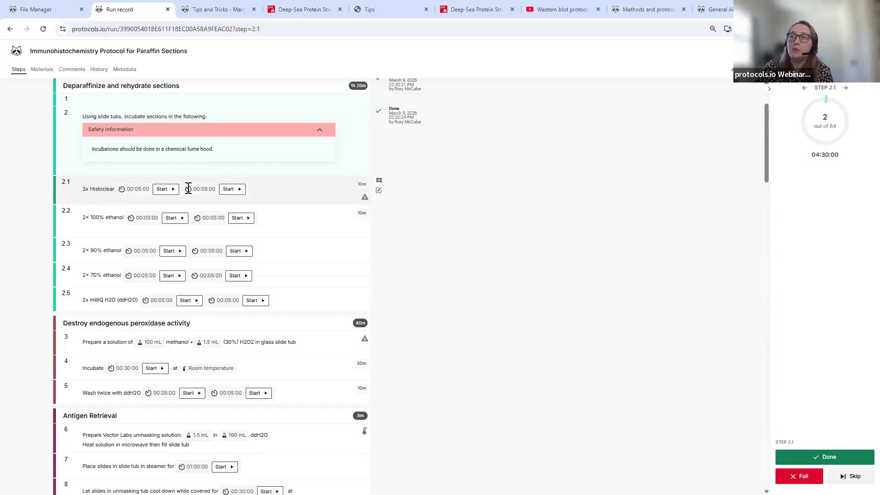
{"action": "left_click", "coordinate": [821, 458]}
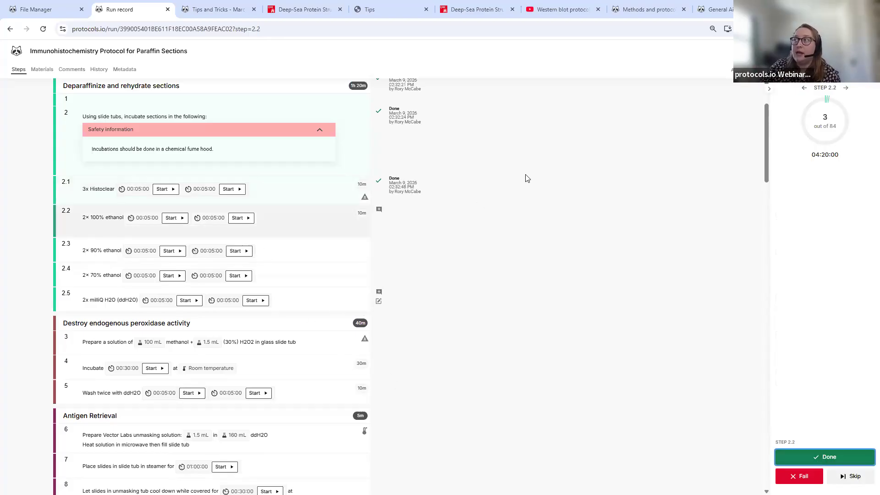
{"action": "scroll", "coordinate": [304, 238], "scroll_direction": "up", "scroll_amount": 1}
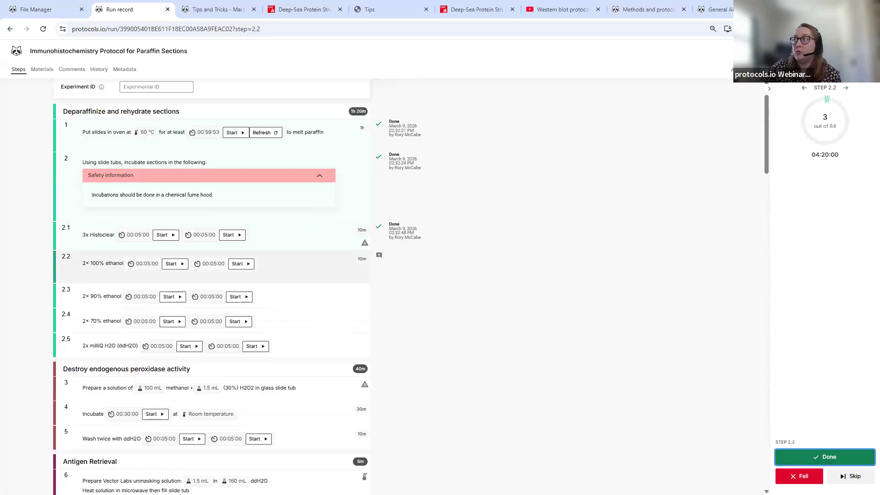
{"action": "left_click", "coordinate": [859, 70]}
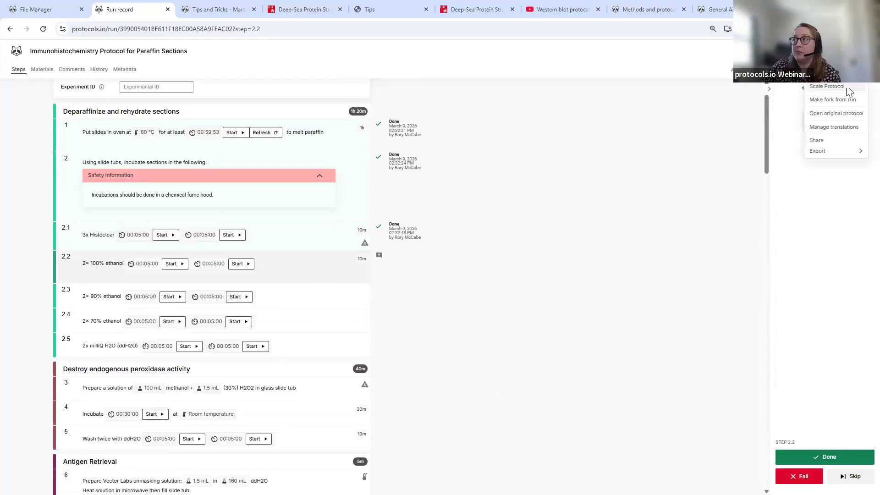
- Scale the protocol's amounts by a factor of 4
{"action": "left_click", "coordinate": [828, 86]}
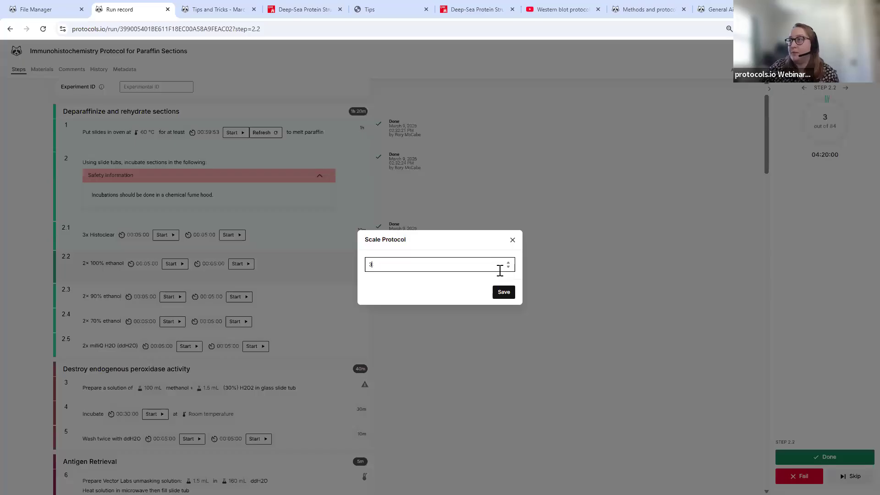
{"action": "left_click", "coordinate": [503, 292]}
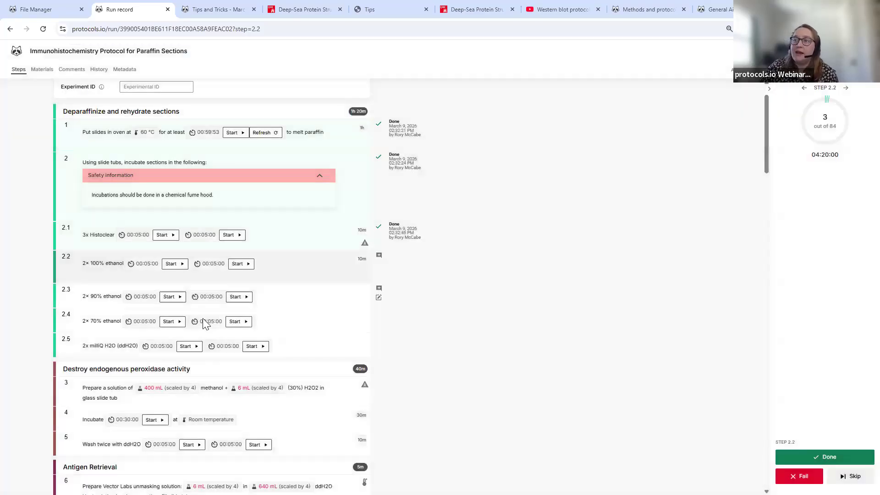
{"action": "scroll", "coordinate": [204, 319], "scroll_direction": "down", "scroll_amount": 2}
{"action": "scroll", "coordinate": [248, 308], "scroll_direction": "up", "scroll_amount": 1}
- Rescale to a factor of 3, then highlight step 3's 300 mL and 4.5 mL amounts
{"action": "left_click", "coordinate": [865, 50]}
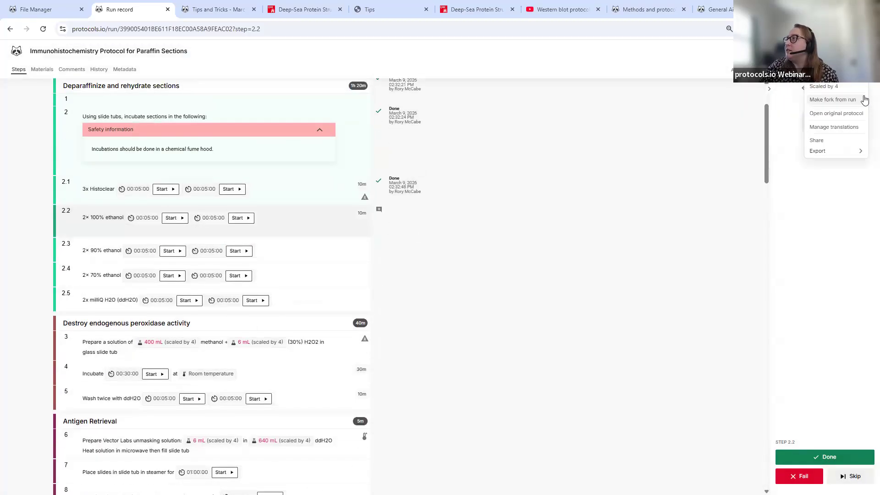
{"action": "left_click", "coordinate": [859, 88]}
{"action": "left_click", "coordinate": [508, 266]}
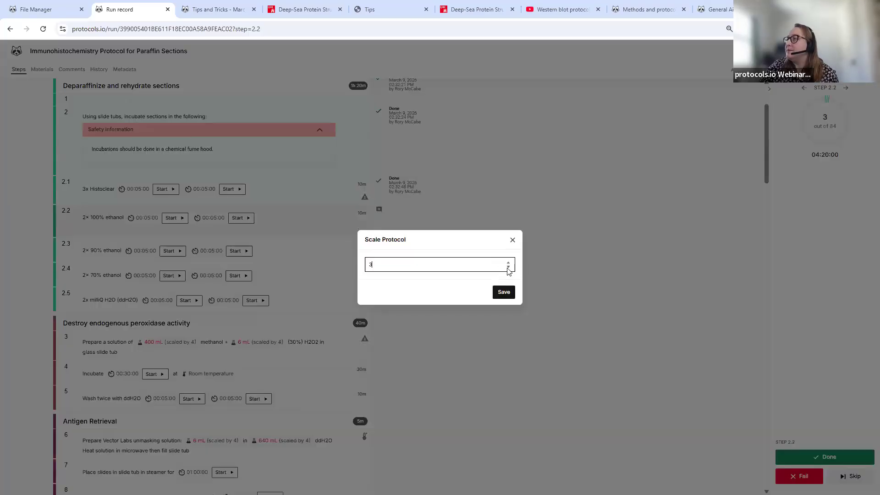
{"action": "left_click", "coordinate": [503, 292]}
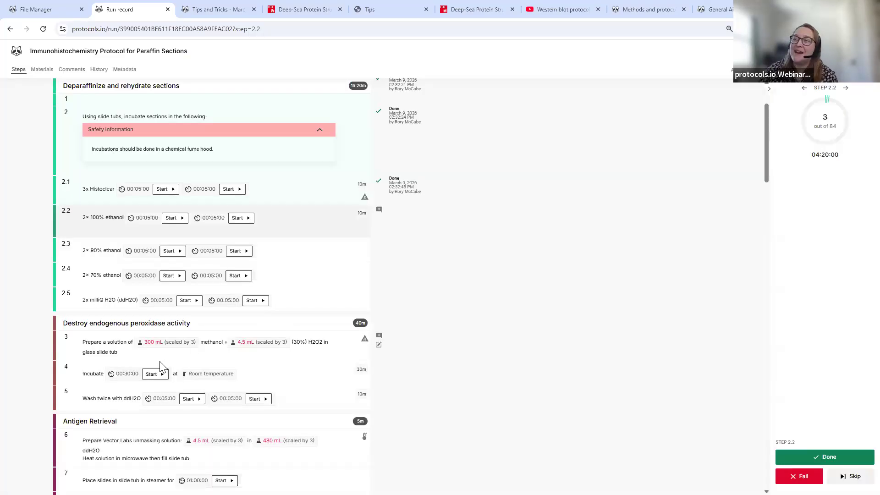
{"action": "left_click_drag", "start_coordinate": [145, 343], "coordinate": [172, 344]}
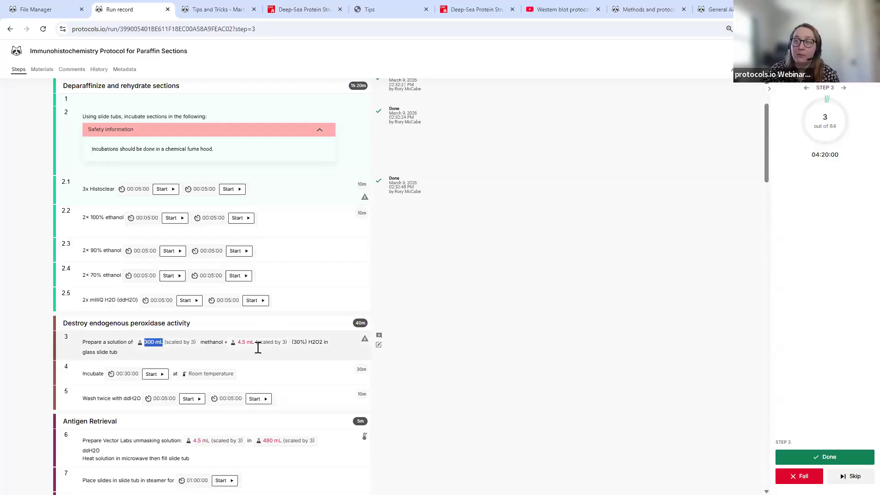
{"action": "left_click_drag", "start_coordinate": [255, 344], "coordinate": [297, 344]}
{"action": "left_click", "coordinate": [403, 346]}
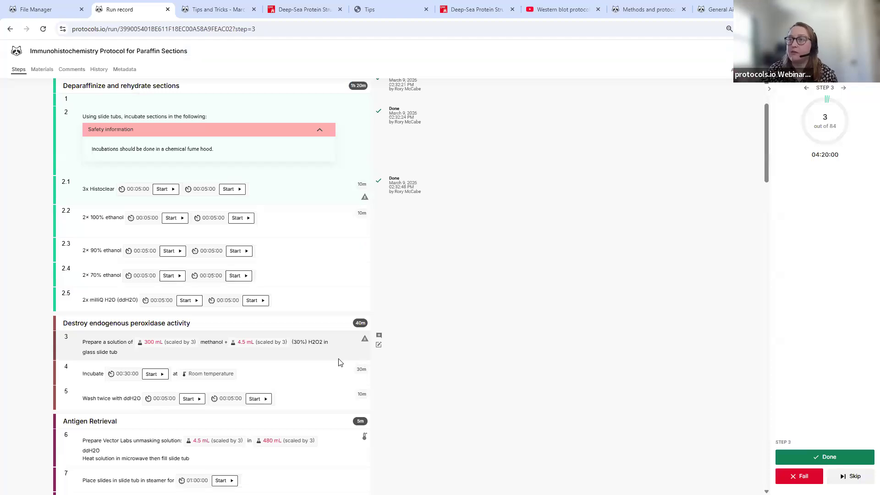
{"action": "scroll", "coordinate": [299, 316], "scroll_direction": "down", "scroll_amount": 2}
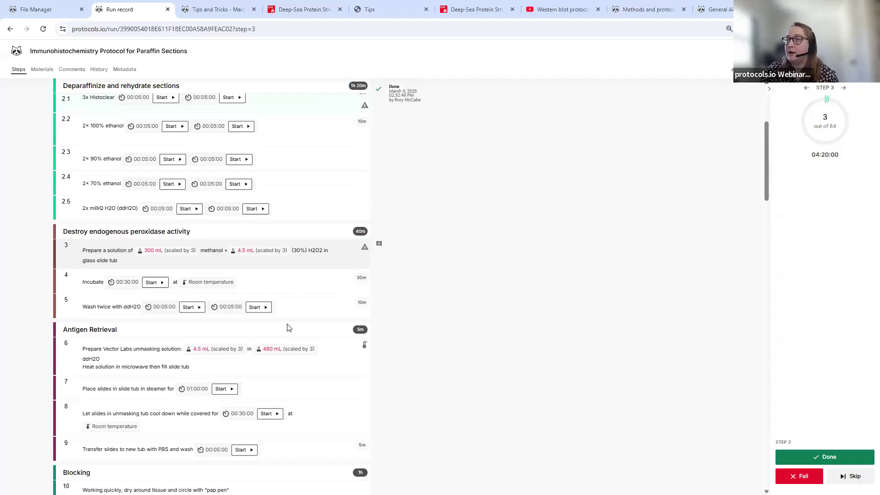
- Make step 13 current and add the lines 'RARa 1:1000 - slide 1' and 'No ab - slide 2'
{"action": "scroll", "coordinate": [288, 328], "scroll_direction": "down", "scroll_amount": 8}
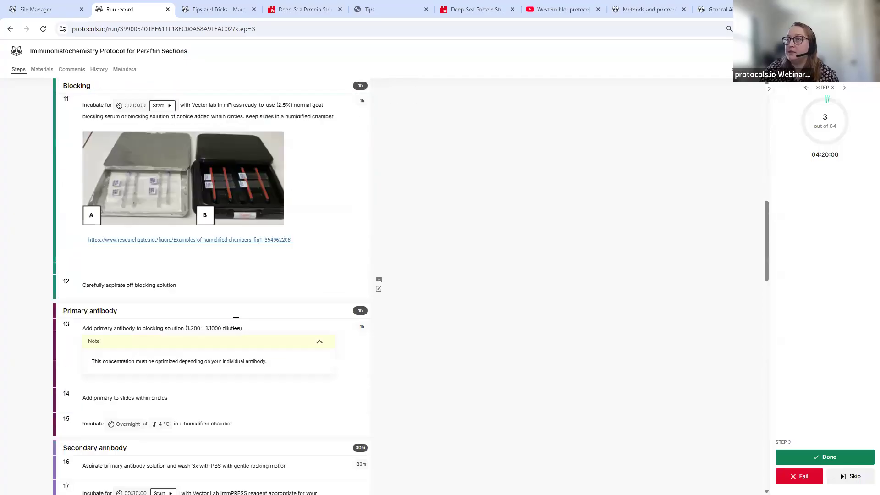
{"action": "left_click", "coordinate": [275, 323]}
{"action": "scroll", "coordinate": [281, 276], "scroll_direction": "up", "scroll_amount": 10}
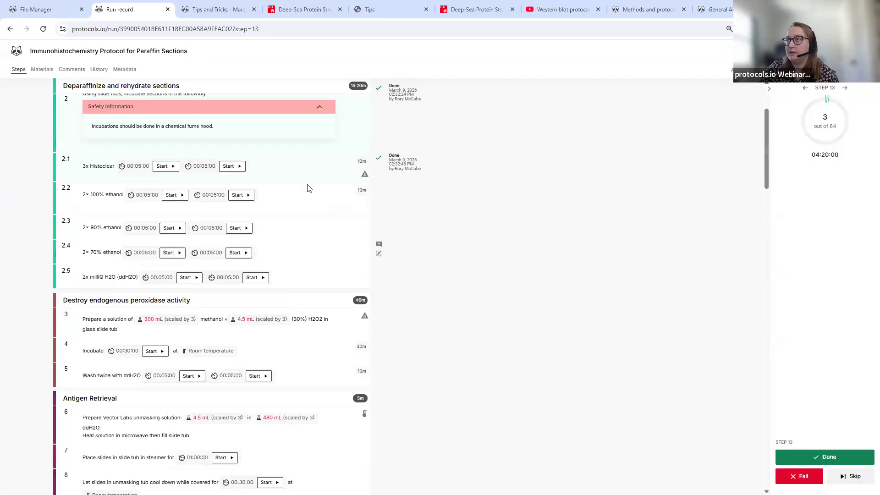
{"action": "scroll", "coordinate": [282, 376], "scroll_direction": "down", "scroll_amount": 10}
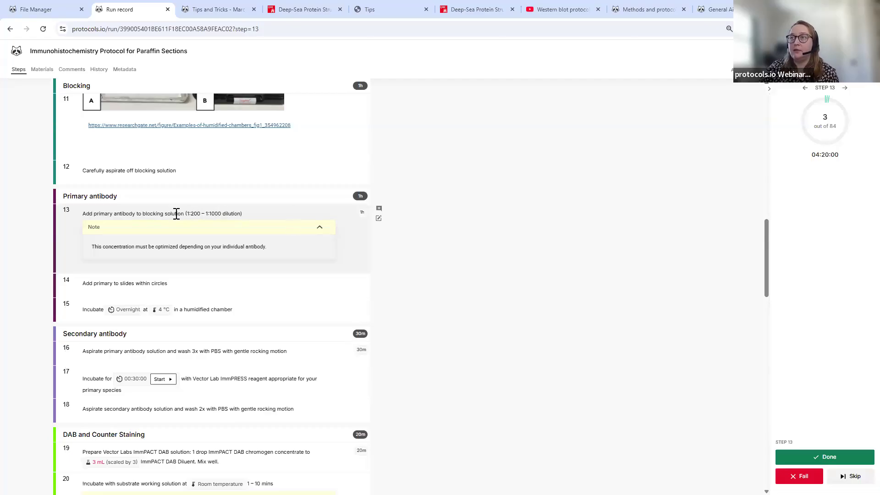
{"action": "left_click", "coordinate": [379, 218]}
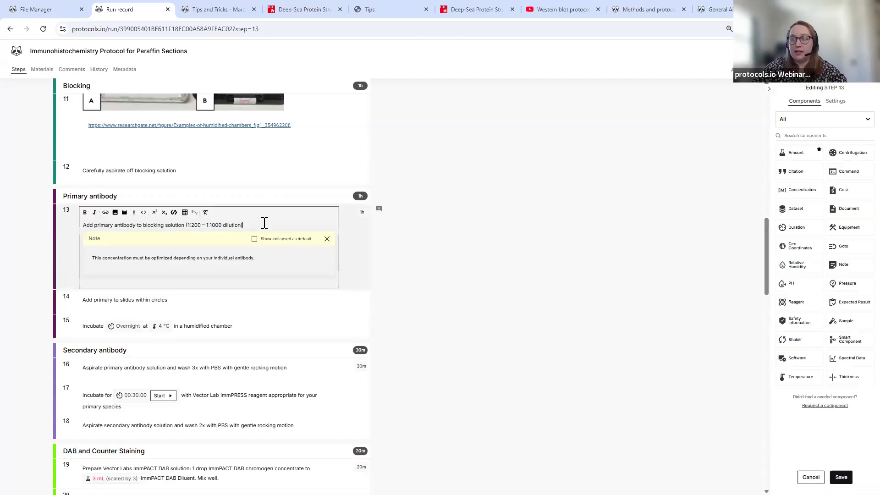
{"action": "key", "text": "Return"}
{"action": "type", "text": "RARa 1"}
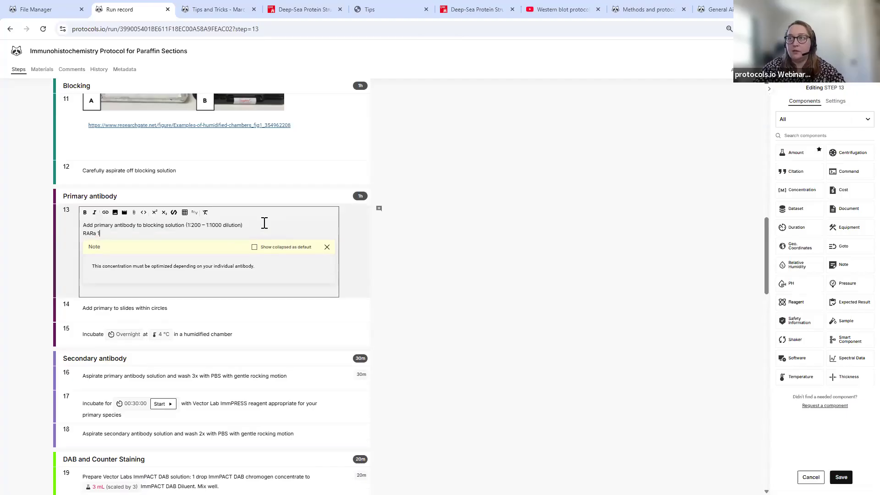
{"action": "type", "text": ":1000"}
{"action": "key", "text": "Return"}
{"action": "type", "text": "No ab - slide 2"}
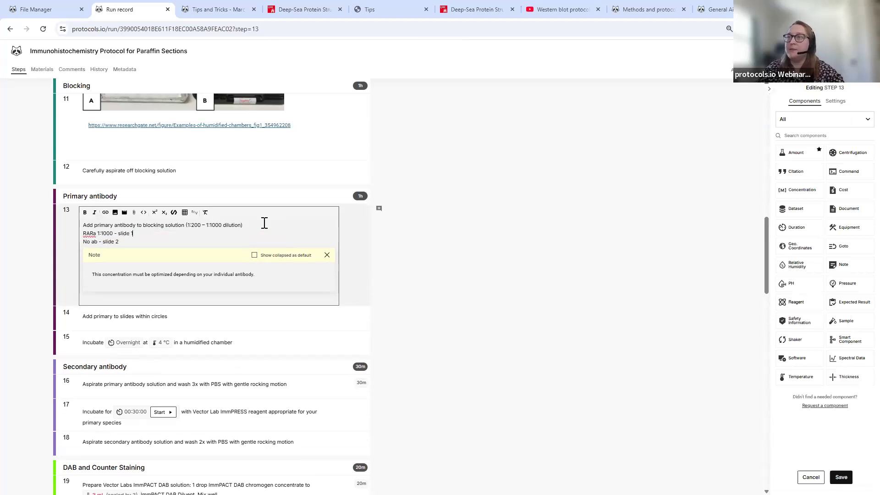
- Post the comment 'More antibody dilutions needed' on step 13 and save the step
{"action": "left_click", "coordinate": [379, 208]}
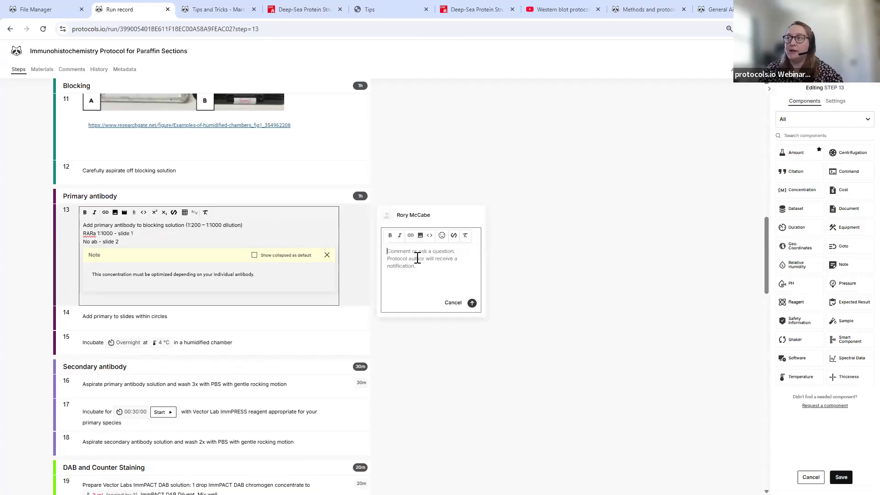
{"action": "type", "text": "N"}
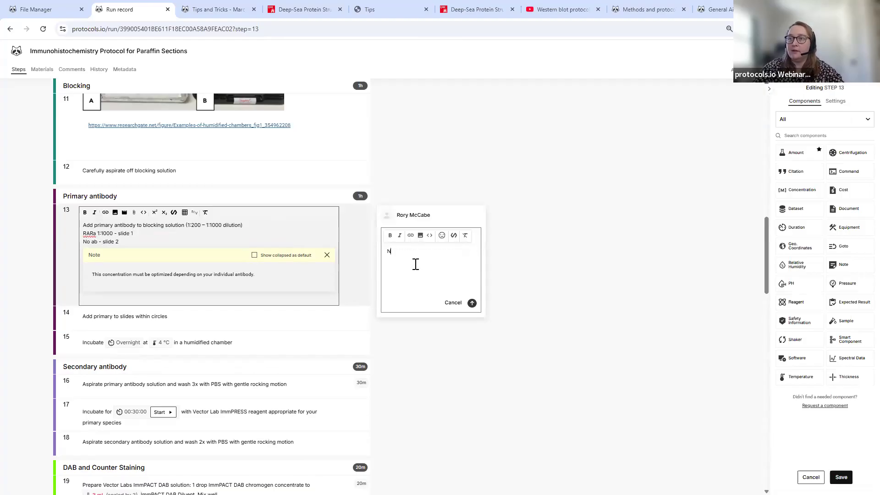
{"action": "key", "text": "BackSpace"}
{"action": "type", "text": "More antibody dilutions needed"}
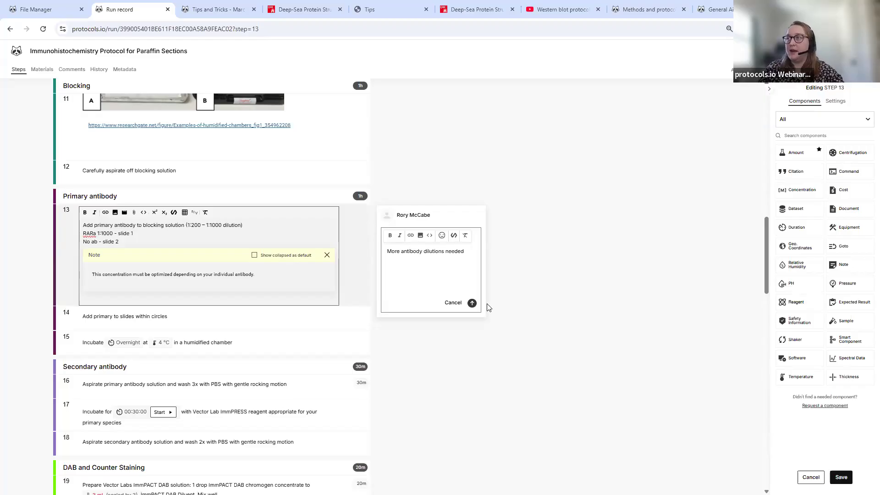
{"action": "left_click", "coordinate": [472, 304]}
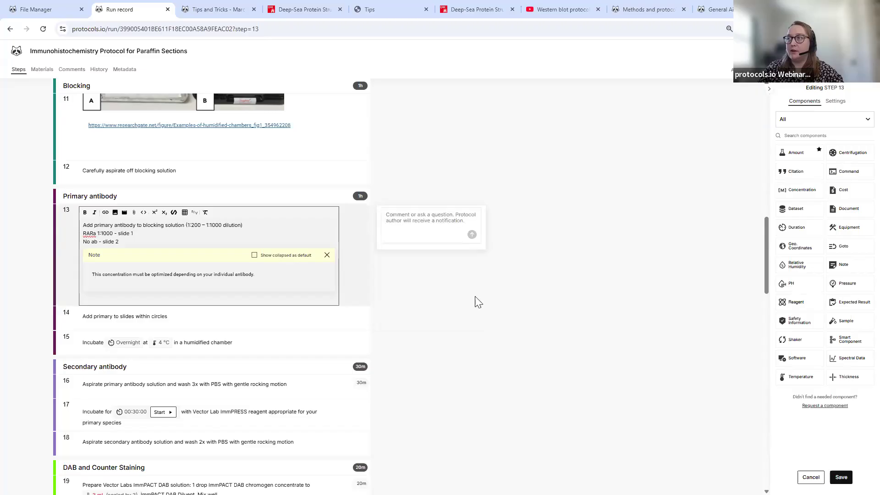
{"action": "left_click", "coordinate": [841, 477]}
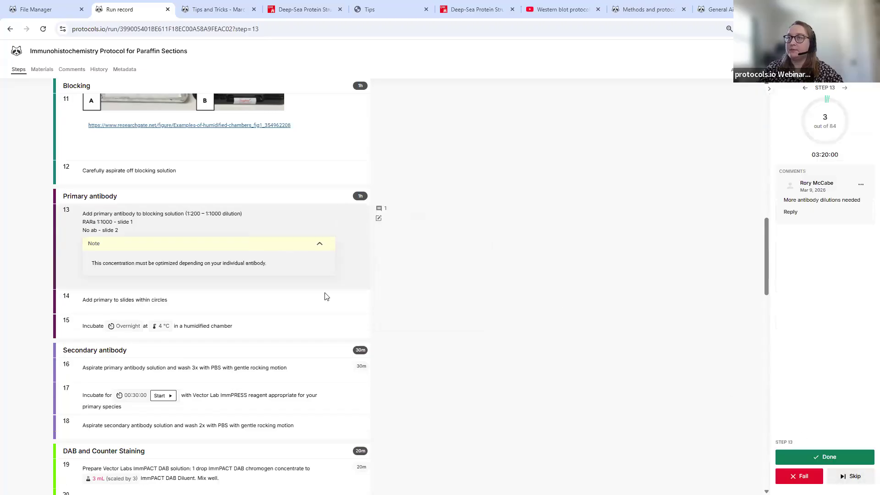
- Make step 20 current and mark it failed
{"action": "scroll", "coordinate": [285, 251], "scroll_direction": "down", "scroll_amount": 12}
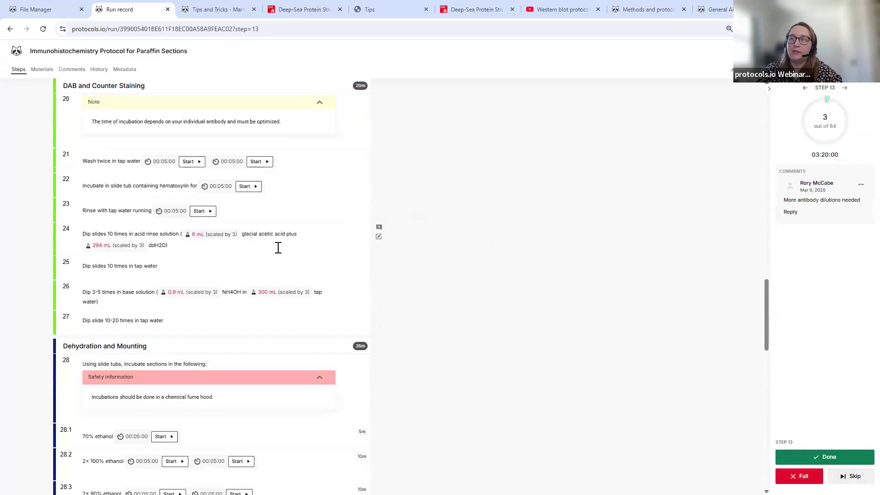
{"action": "scroll", "coordinate": [280, 248], "scroll_direction": "up", "scroll_amount": 4}
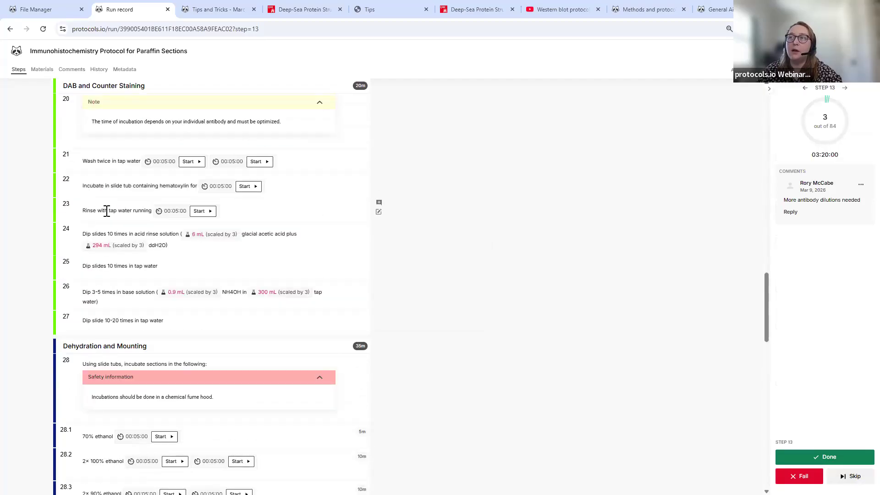
{"action": "scroll", "coordinate": [229, 249], "scroll_direction": "up", "scroll_amount": 2}
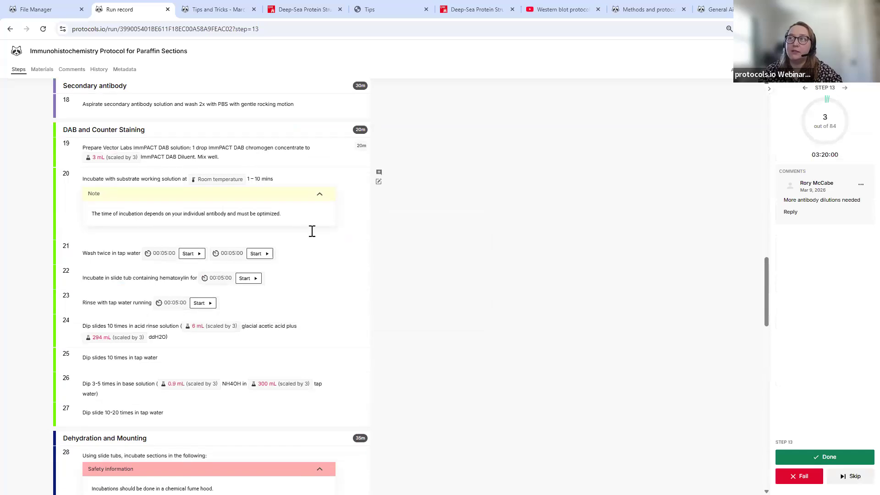
{"action": "left_click", "coordinate": [332, 233]}
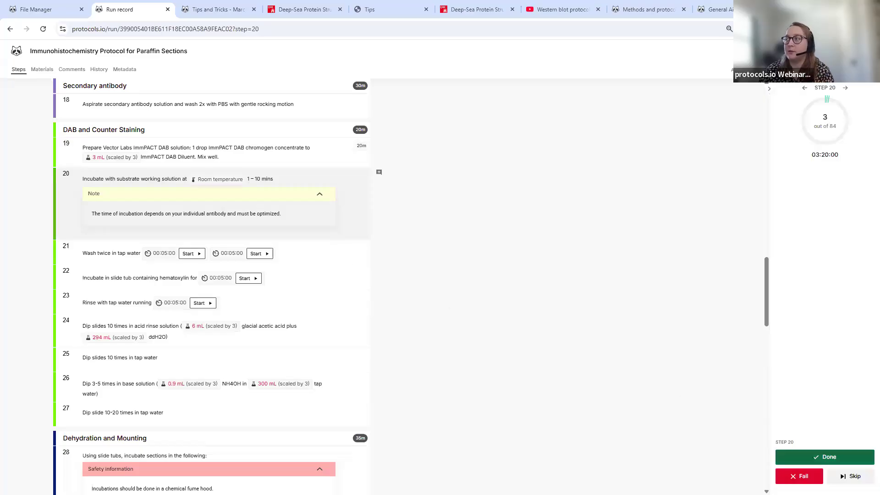
{"action": "left_click", "coordinate": [799, 476]}
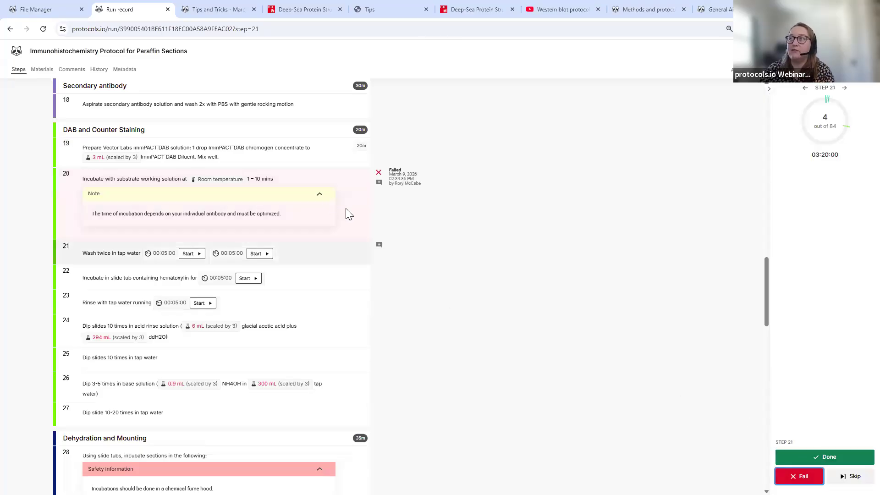
- Comment 'Immediately turned black' on step 20, finish the run, and view its comments
{"action": "left_click", "coordinate": [379, 182]}
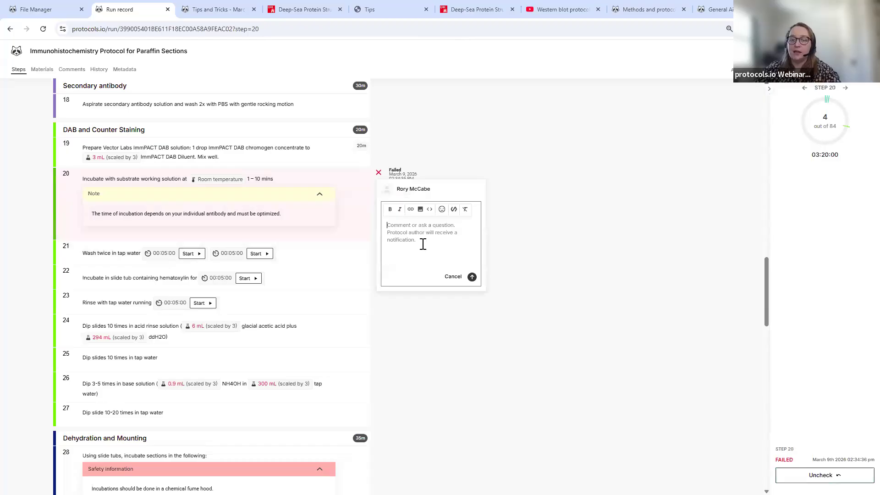
{"action": "left_click", "coordinate": [423, 245]}
{"action": "type", "text": "Immediately turned black"}
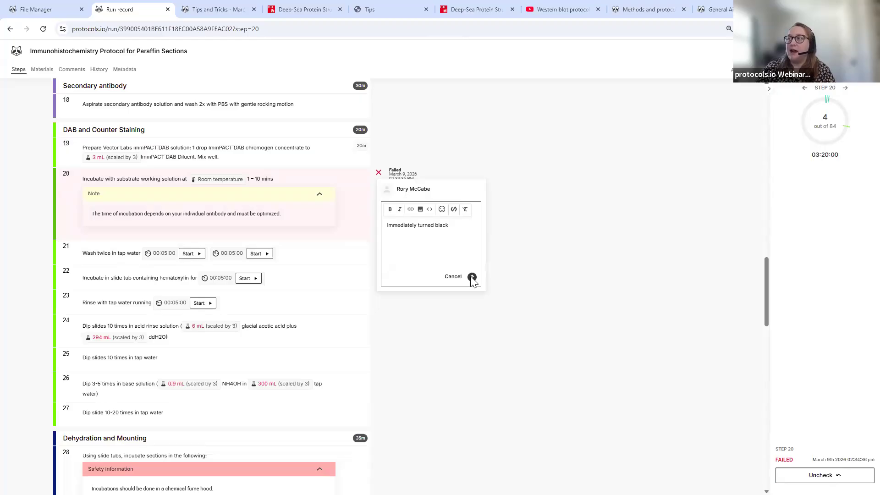
{"action": "left_click", "coordinate": [472, 277]}
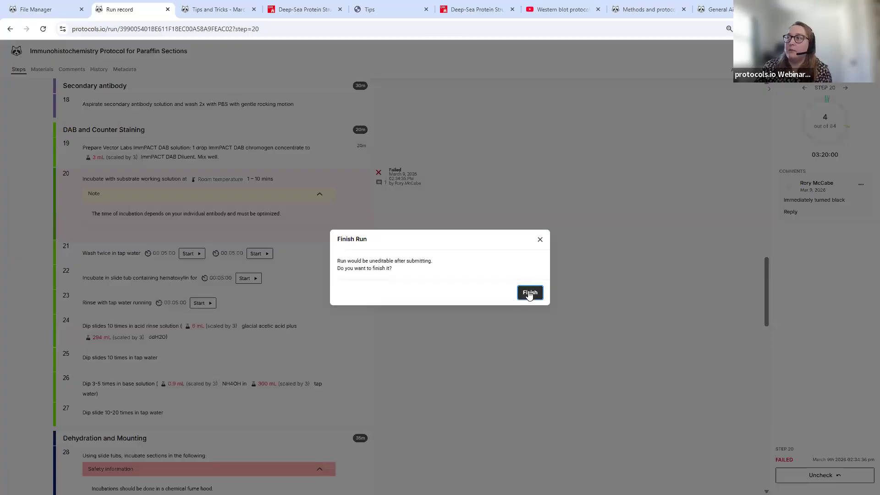
{"action": "left_click", "coordinate": [528, 295]}
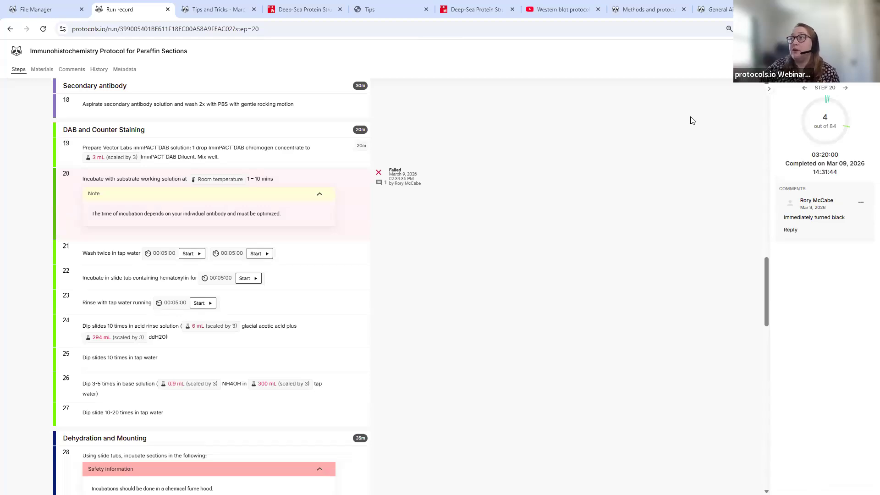
{"action": "left_click", "coordinate": [68, 69]}
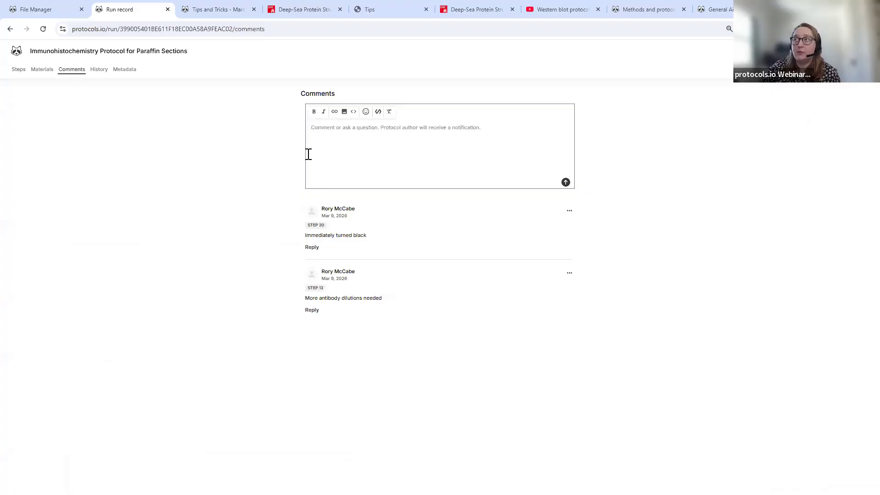
- Check the run's History tab, return to Steps, and close the run record tab
{"action": "left_click", "coordinate": [98, 70]}
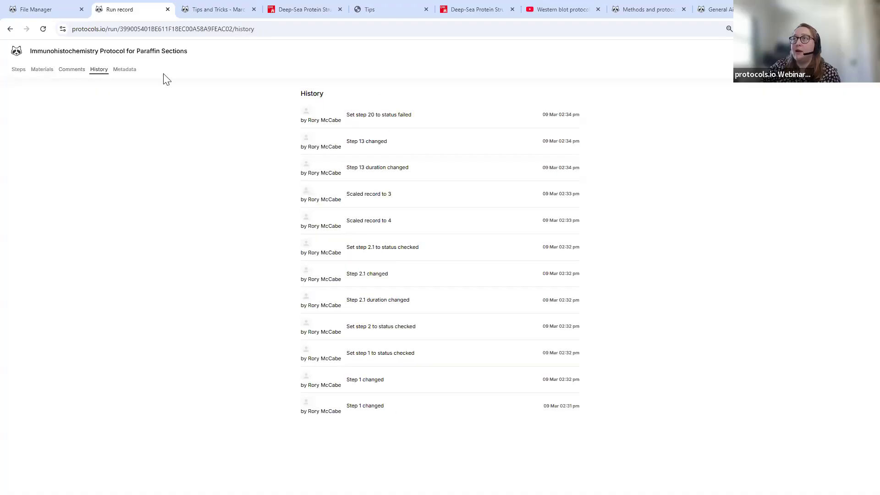
{"action": "left_click", "coordinate": [19, 70]}
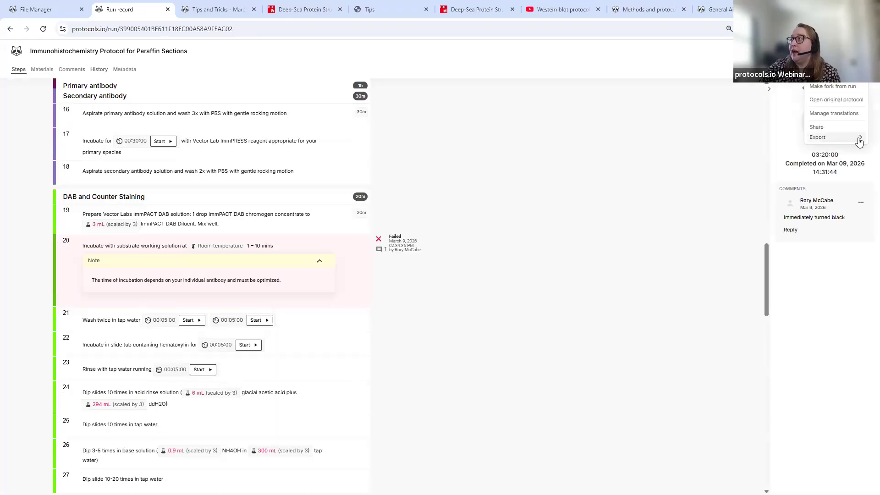
{"action": "mouse_move", "coordinate": [850, 140]}
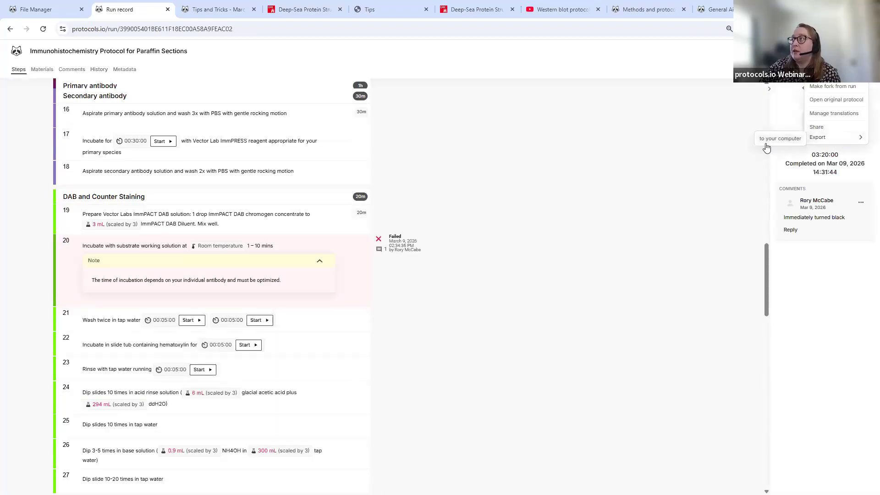
{"action": "left_click", "coordinate": [725, 132]}
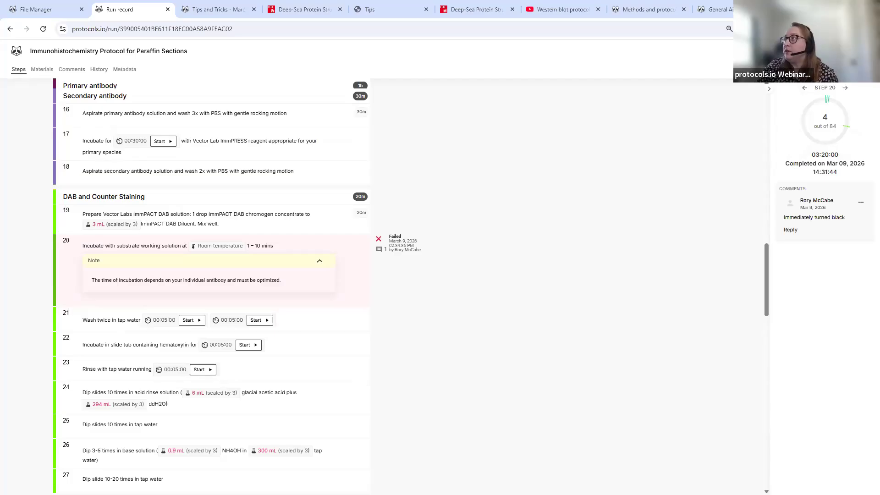
{"action": "left_click", "coordinate": [168, 10]}
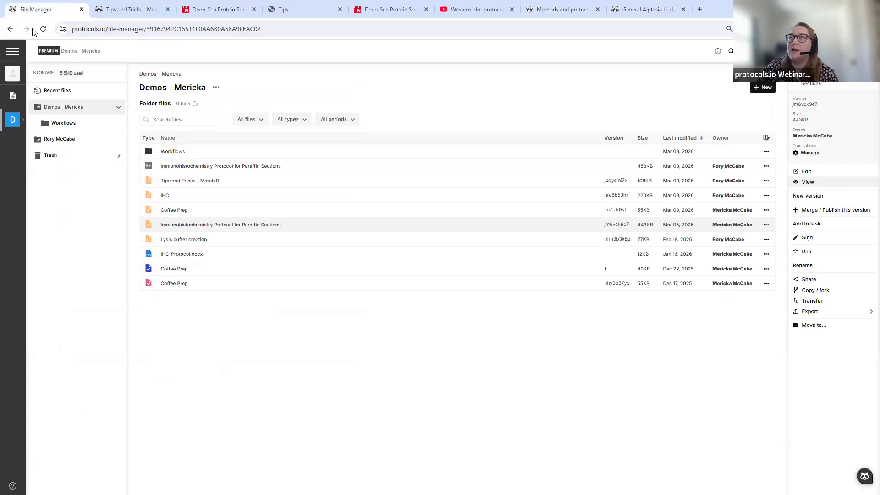
- Inspect the run record's PDF export option and connected apps settings, then return to the workspace
{"action": "left_click", "coordinate": [47, 33]}
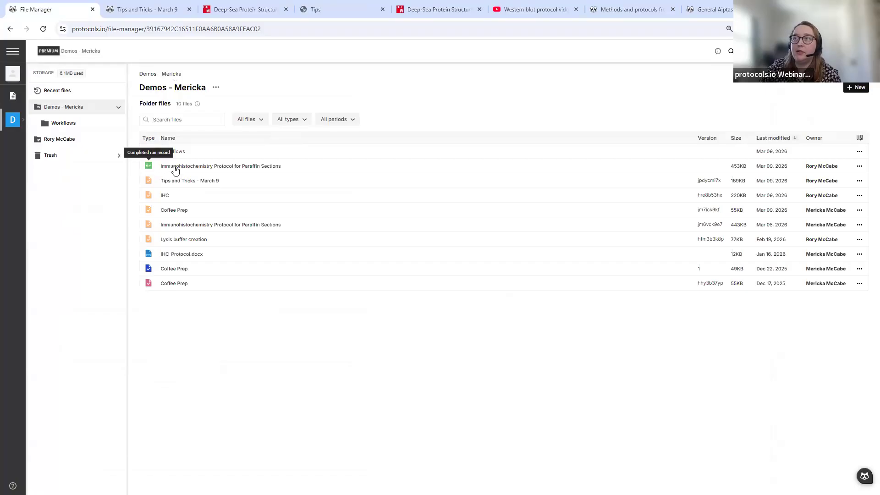
{"action": "left_click", "coordinate": [160, 172]}
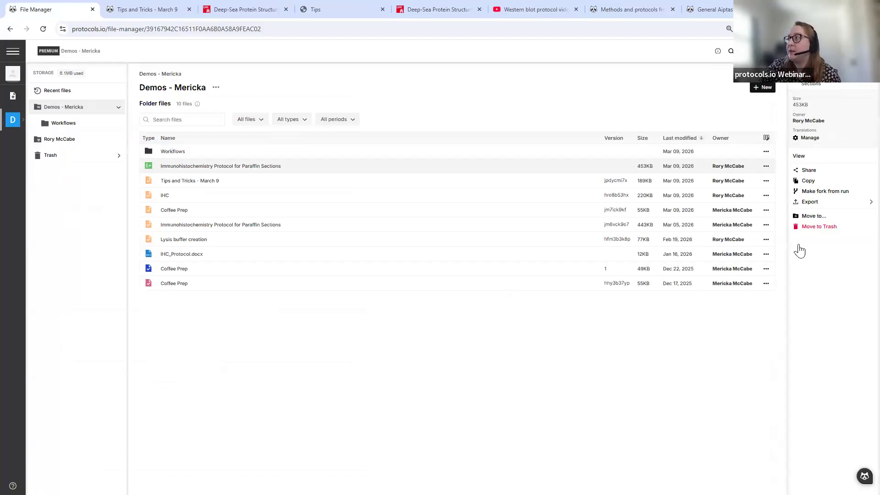
{"action": "left_click", "coordinate": [853, 206]}
{"action": "mouse_move", "coordinate": [762, 216]}
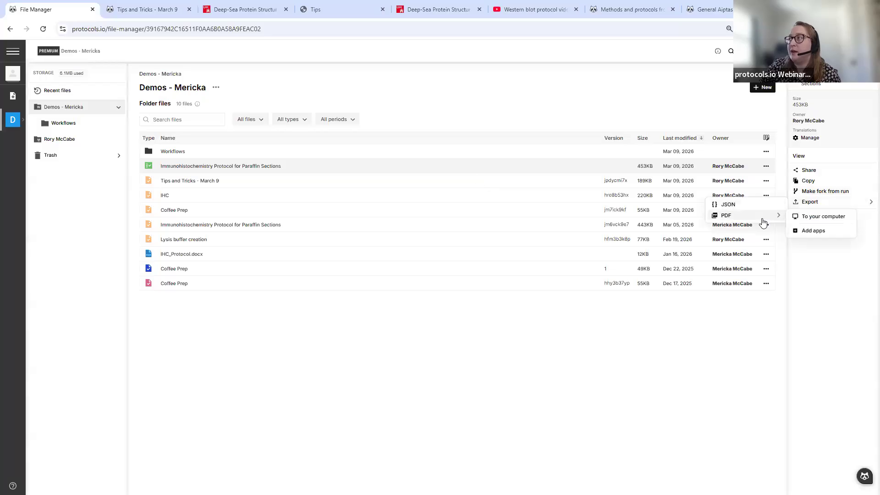
{"action": "left_click", "coordinate": [816, 231]}
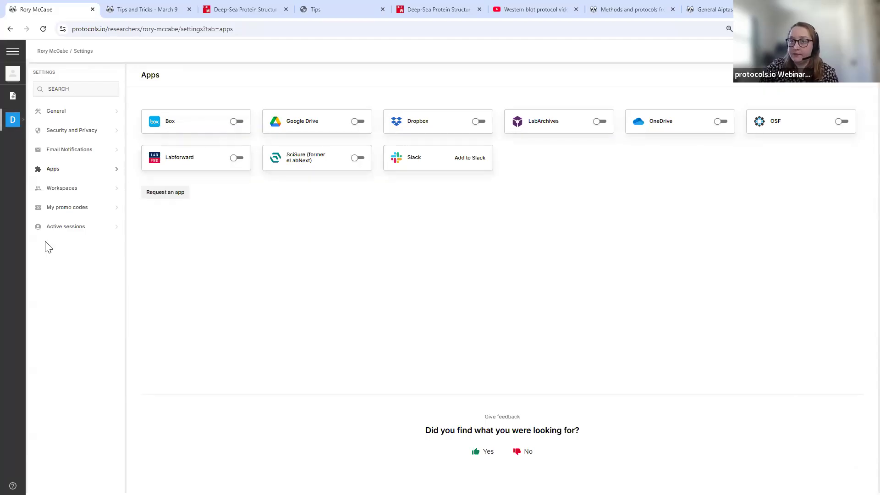
{"action": "left_click", "coordinate": [13, 119]}
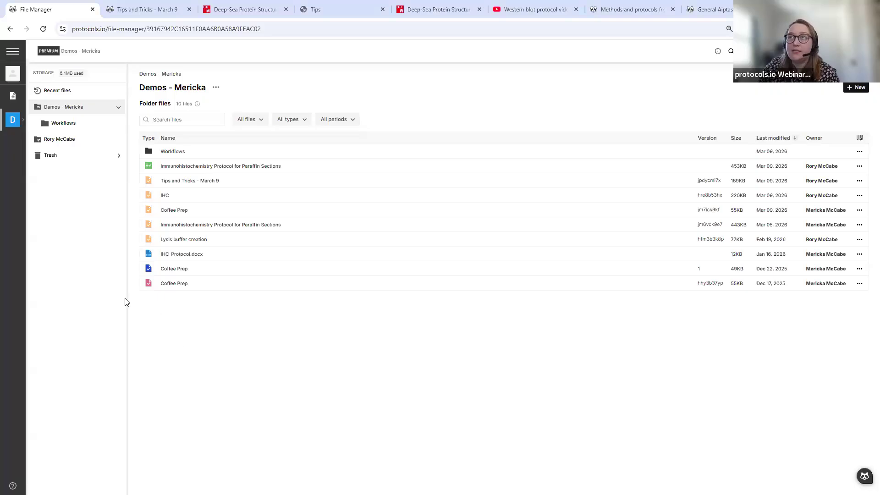
{"action": "left_click", "coordinate": [22, 125]}
- Load the Task Manager board showing the Immunofluorescence and Morning Coffee tasks
{"action": "left_click", "coordinate": [42, 157]}
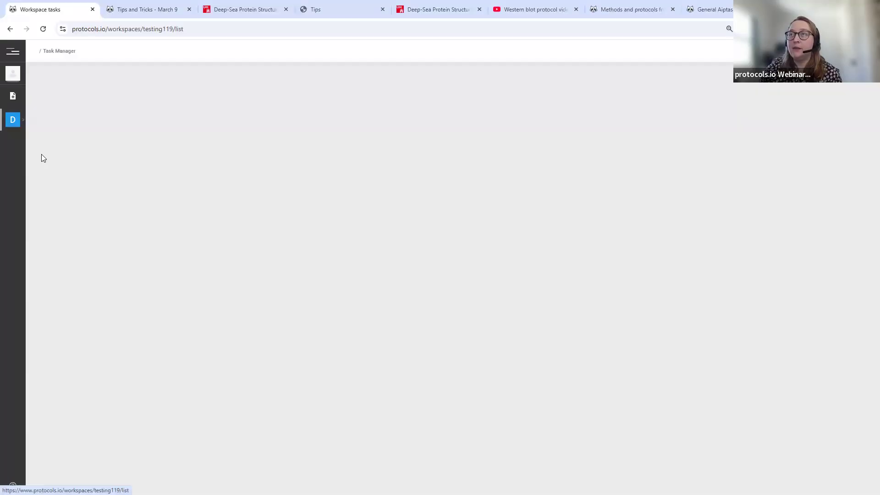
{"action": "left_click", "coordinate": [23, 126]}
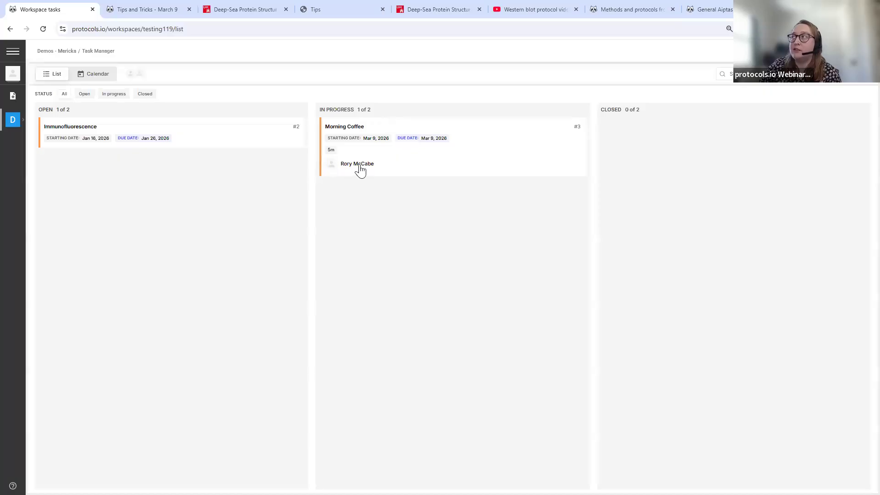
- Create a new task titled 'Testing' with the description 'This is a test'
{"action": "left_click", "coordinate": [832, 75]}
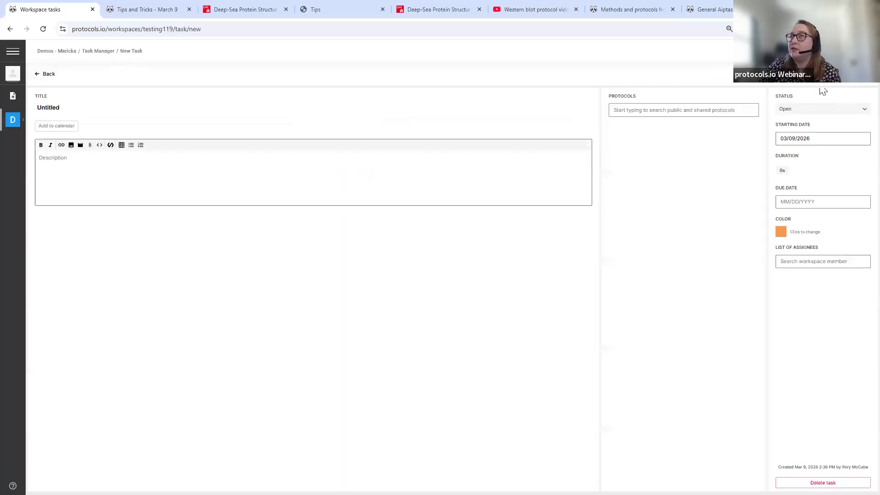
{"action": "left_click", "coordinate": [224, 112]}
{"action": "left_click", "coordinate": [228, 114]}
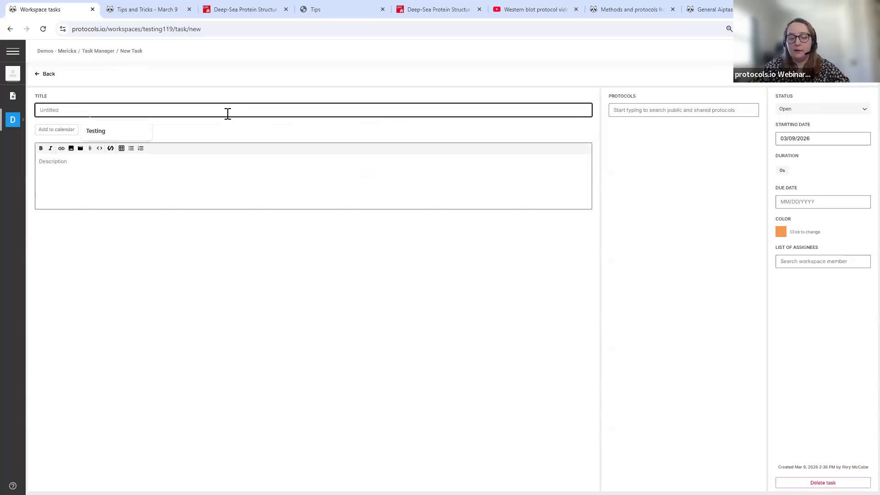
{"action": "left_click", "coordinate": [115, 132]}
{"action": "left_click", "coordinate": [105, 174]}
{"action": "type", "text": "This is a test"}
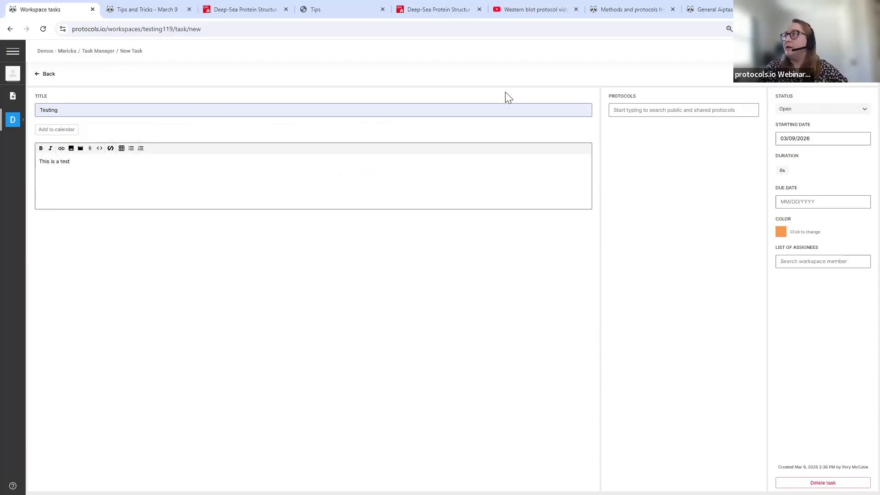
- Search 'tips and tricks' and pick the Tips and Tricks - March 9 protocol
{"action": "left_click", "coordinate": [657, 110]}
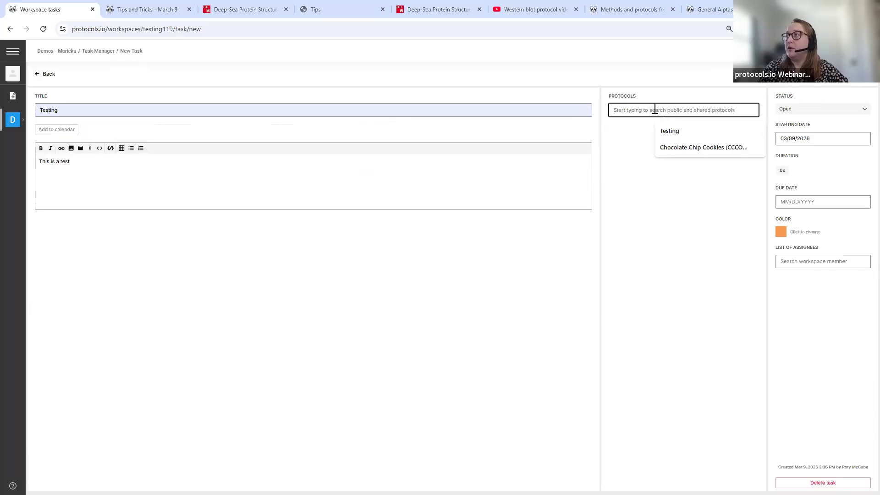
{"action": "type", "text": "t"}
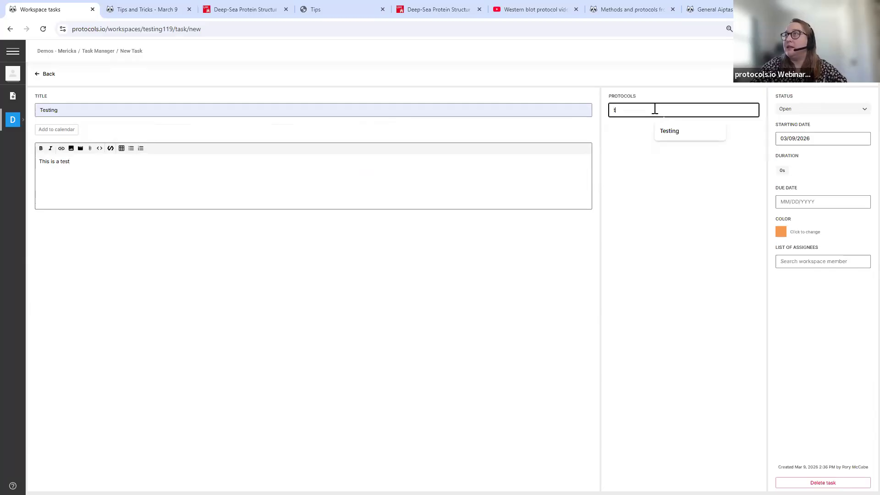
{"action": "type", "text": "ips and tricks"}
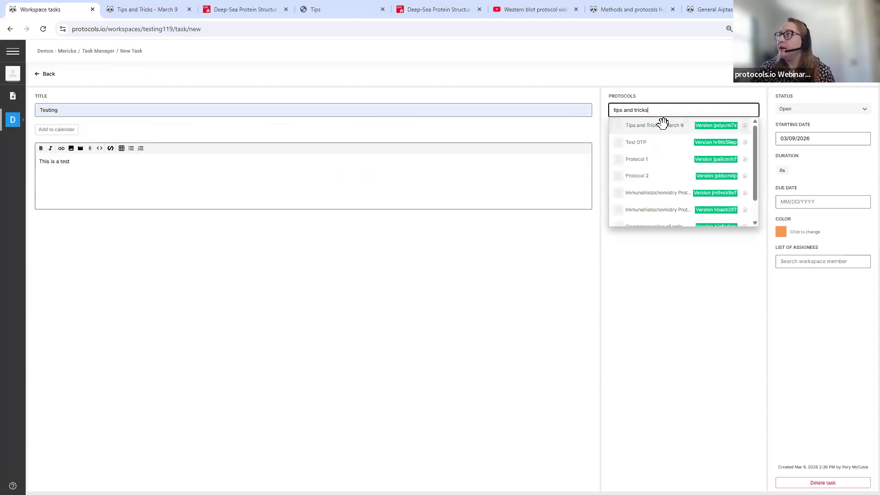
{"action": "left_click", "coordinate": [662, 125]}
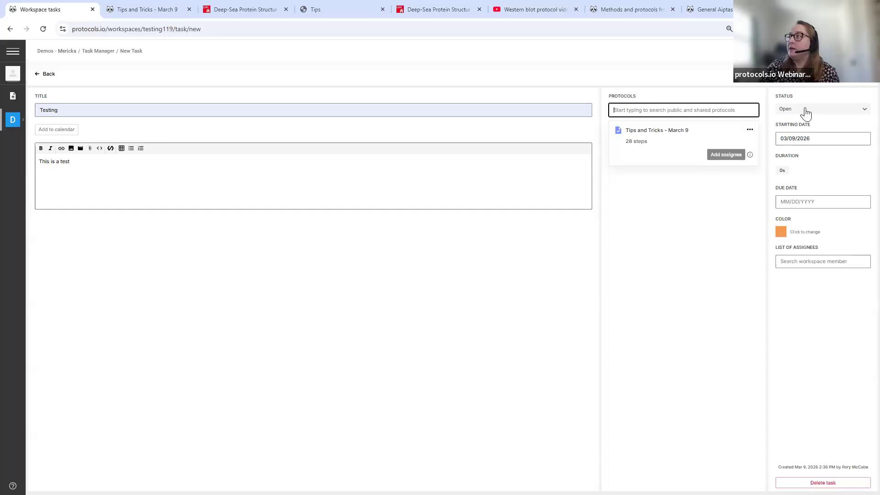
- Keep the start date 03/09/2026 and set the due date to March 12
{"action": "left_click", "coordinate": [805, 139]}
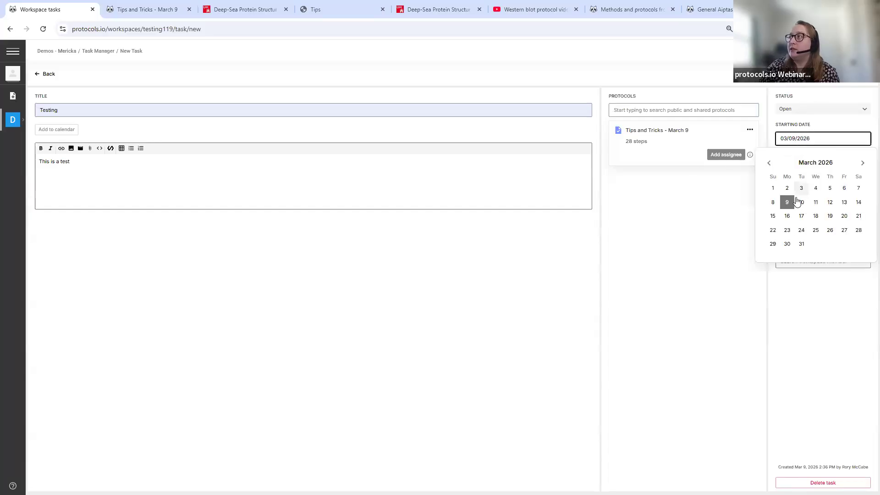
{"action": "left_click", "coordinate": [824, 341]}
{"action": "left_click", "coordinate": [819, 202]}
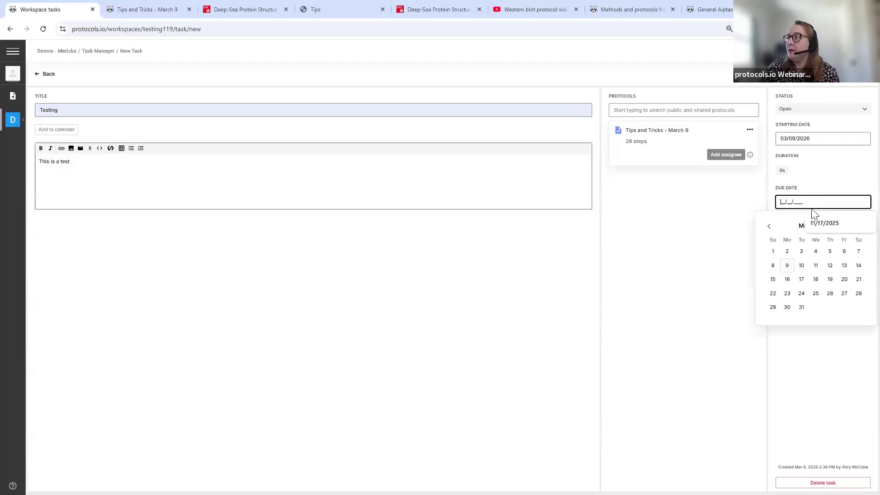
{"action": "left_click", "coordinate": [830, 274]}
{"action": "left_click", "coordinate": [841, 336]}
- Add two workspace members as task assignees and reopen the Protocols search
{"action": "left_click", "coordinate": [811, 265]}
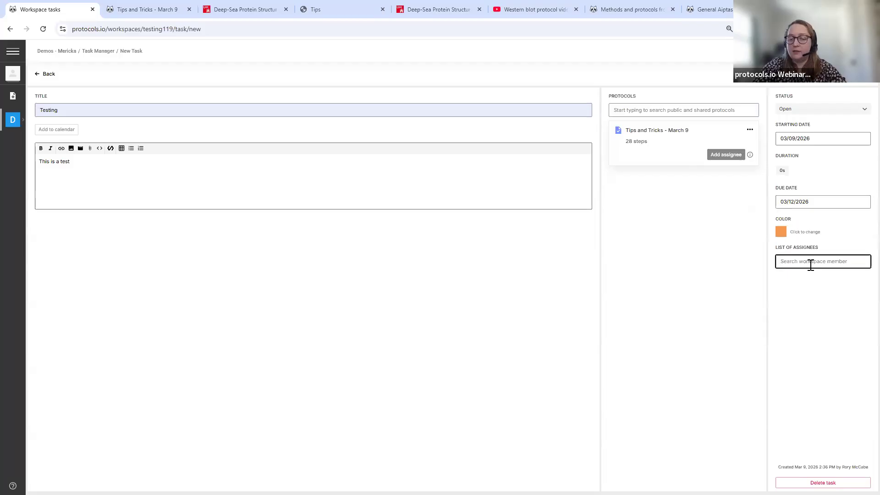
{"action": "type", "text": "rory"}
{"action": "left_click", "coordinate": [803, 277]}
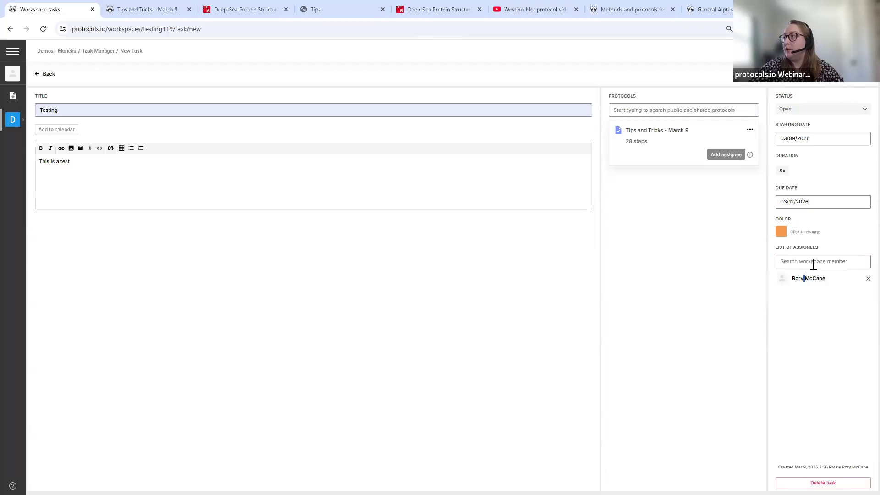
{"action": "left_click", "coordinate": [814, 261]}
{"action": "type", "text": "me"}
{"action": "left_click", "coordinate": [808, 278]}
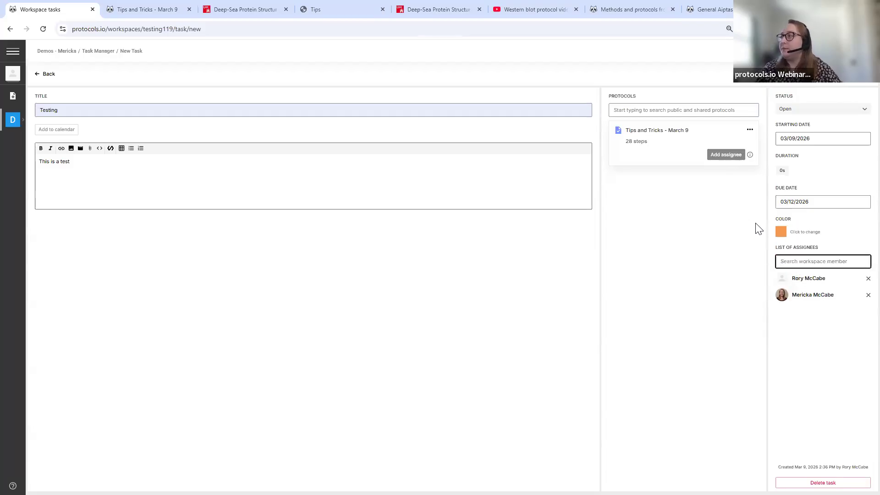
{"action": "left_click", "coordinate": [825, 324]}
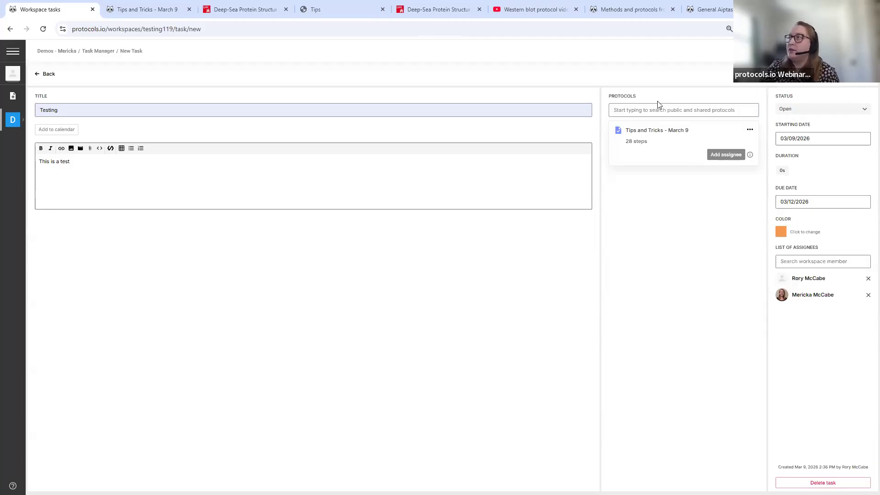
{"action": "left_click", "coordinate": [658, 106]}
{"action": "left_click", "coordinate": [661, 197]}
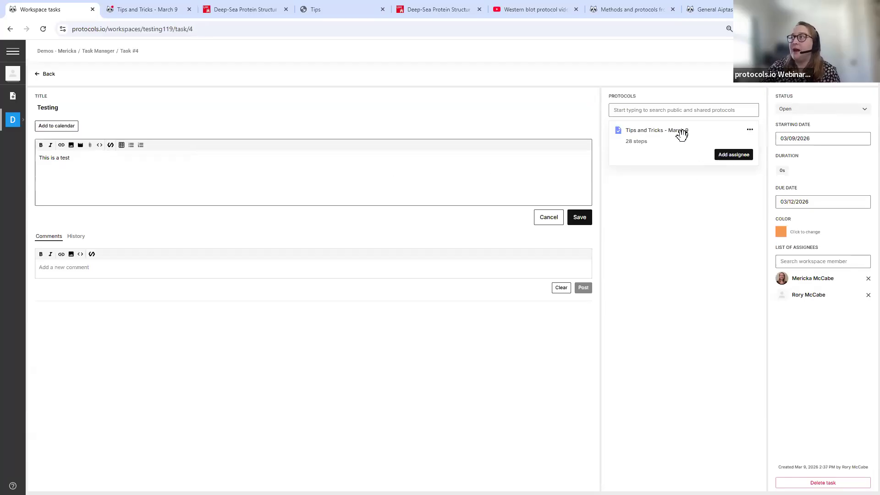
{"action": "left_click", "coordinate": [842, 51]}
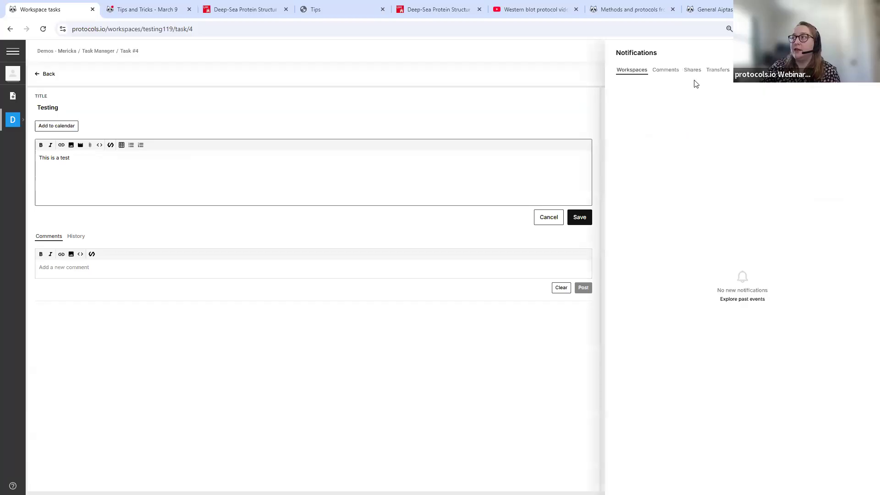
{"action": "left_click", "coordinate": [867, 52]}
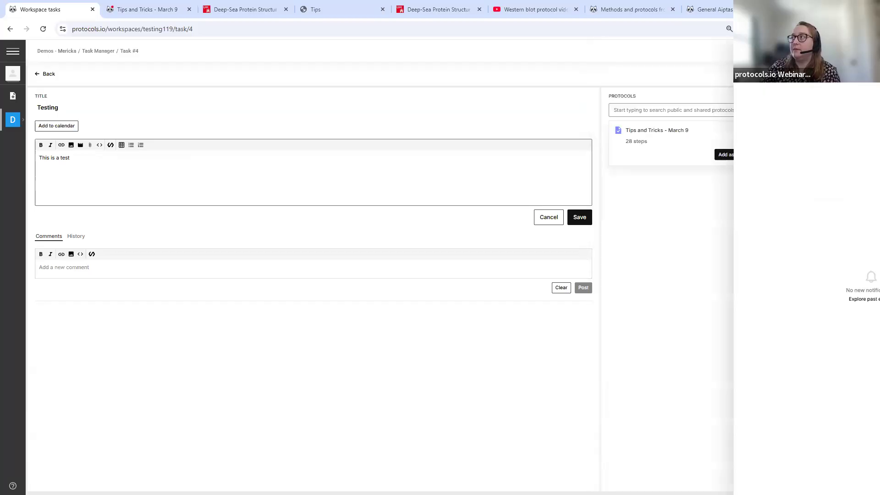
{"action": "left_click", "coordinate": [43, 29]}
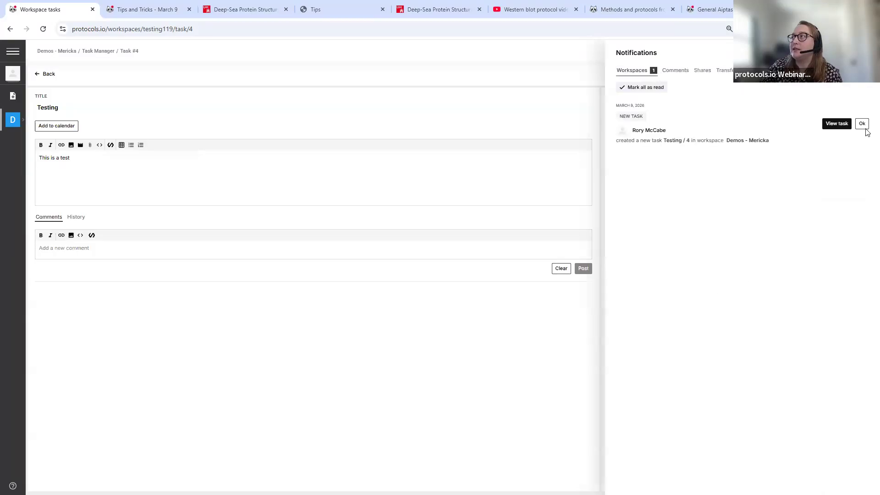
{"action": "left_click", "coordinate": [832, 124]}
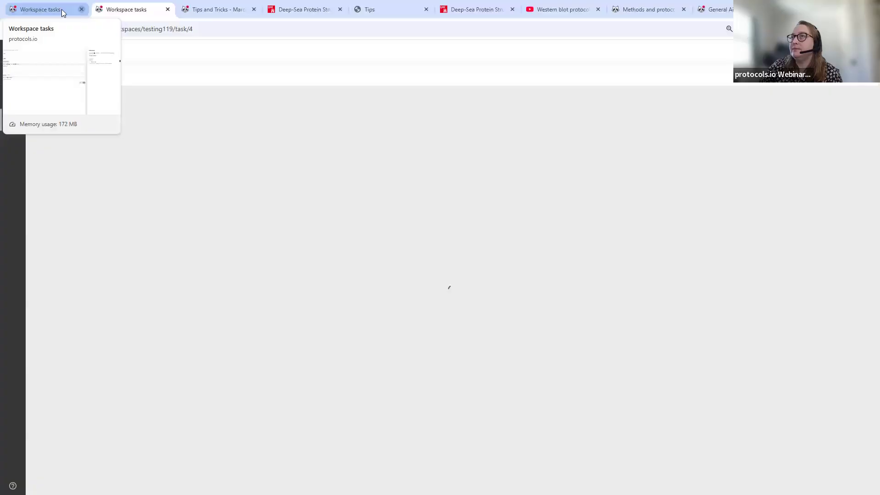
{"action": "left_click", "coordinate": [62, 9]}
{"action": "left_click", "coordinate": [167, 9]}
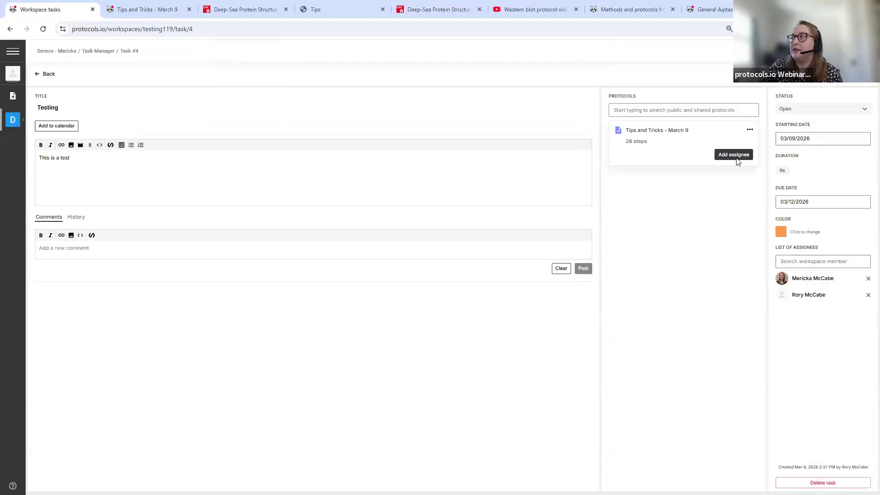
- Add the second member as assignee for only steps 1 to 14 of the protocol, and save
{"action": "left_click", "coordinate": [737, 155]}
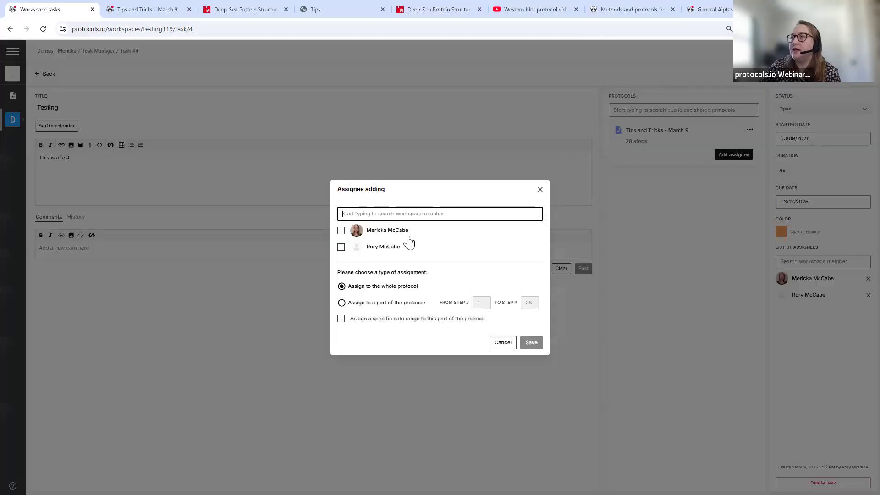
{"action": "left_click", "coordinate": [342, 248]}
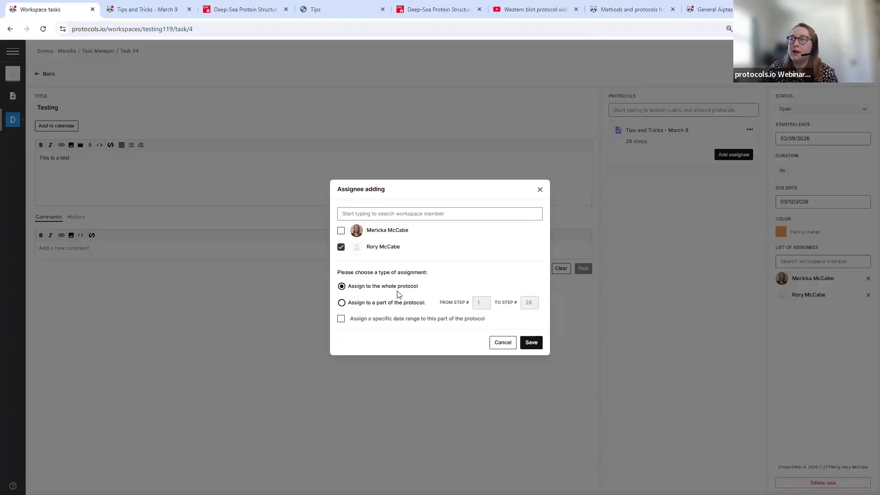
{"action": "left_click", "coordinate": [351, 303]}
{"action": "left_click", "coordinate": [531, 303]}
{"action": "left_click", "coordinate": [479, 303]}
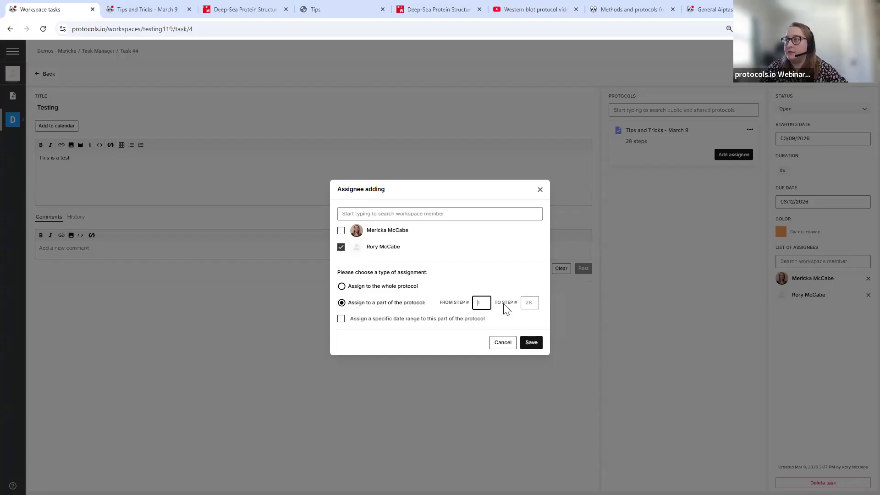
{"action": "left_click", "coordinate": [529, 302]}
{"action": "type", "text": "14"}
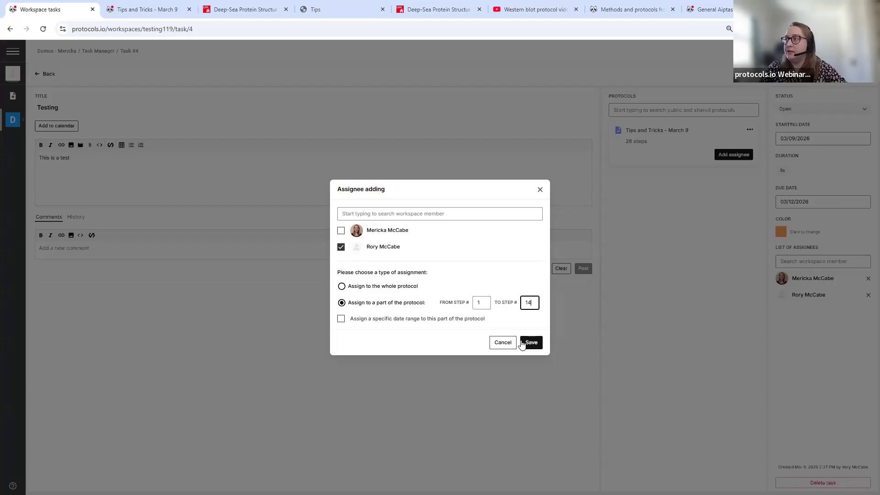
{"action": "left_click", "coordinate": [530, 342]}
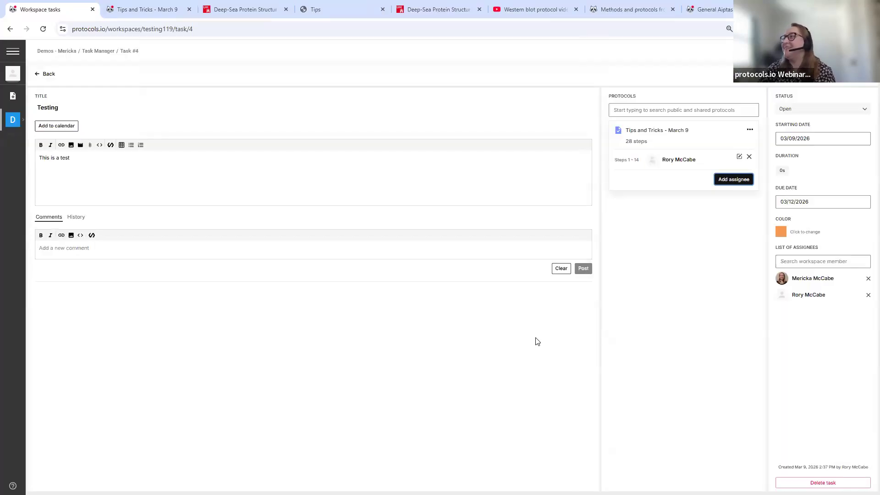
- Start a run of Tips and Tricks - March 9, keeping the run in the workspace's main folder
{"action": "left_click", "coordinate": [750, 132]}
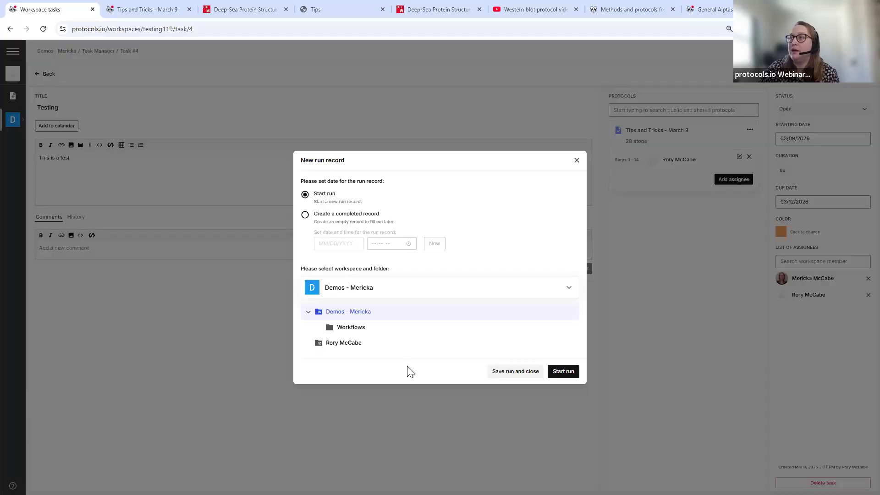
{"action": "left_click", "coordinate": [465, 327]}
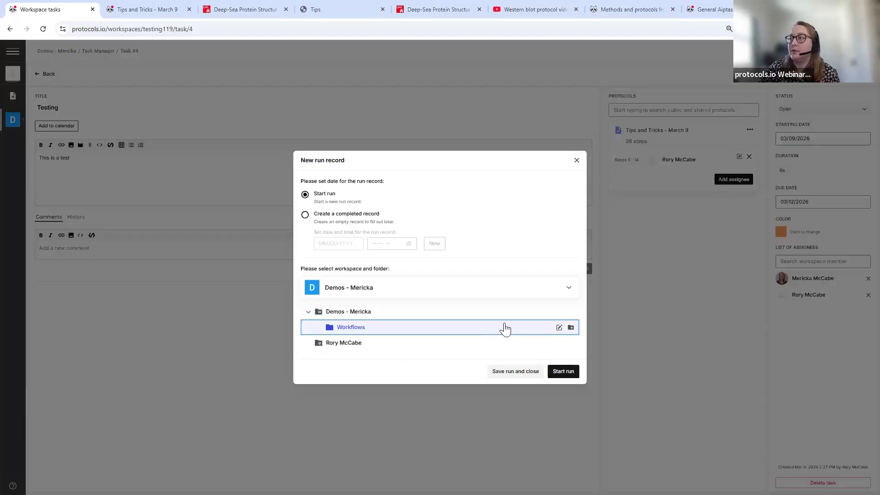
{"action": "left_click", "coordinate": [460, 316]}
{"action": "left_click", "coordinate": [565, 376]}
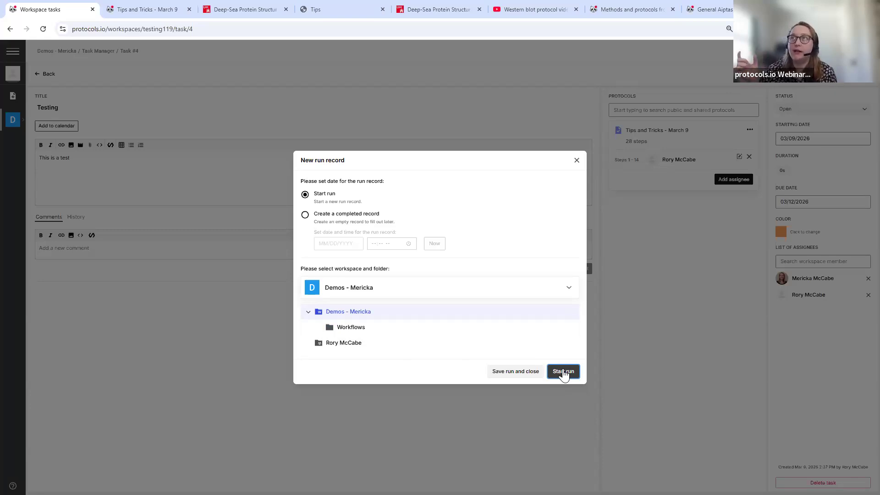
{"action": "left_click", "coordinate": [563, 372]}
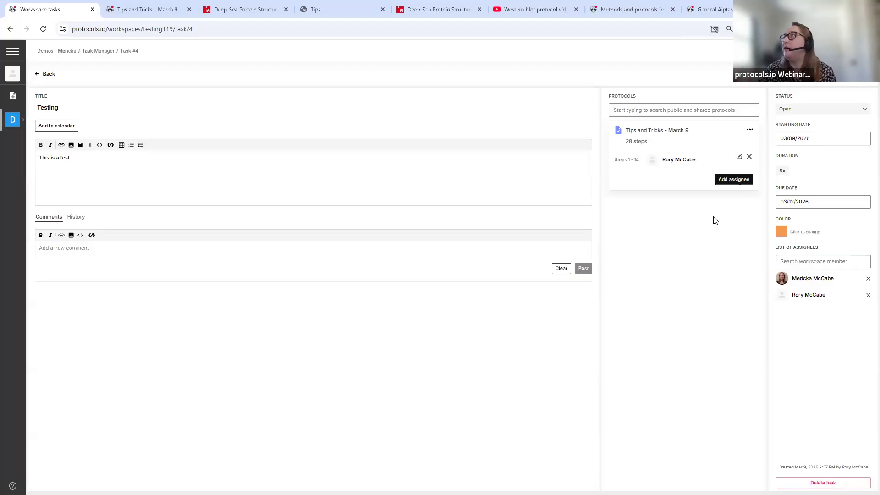
- Dismiss the blocked pop-up notice and start the protocol run again
{"action": "left_click", "coordinate": [714, 31]}
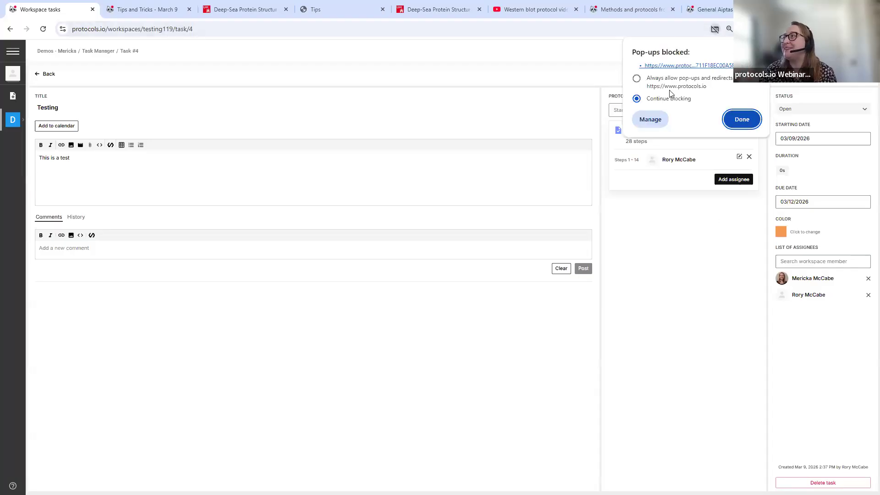
{"action": "left_click", "coordinate": [740, 119]}
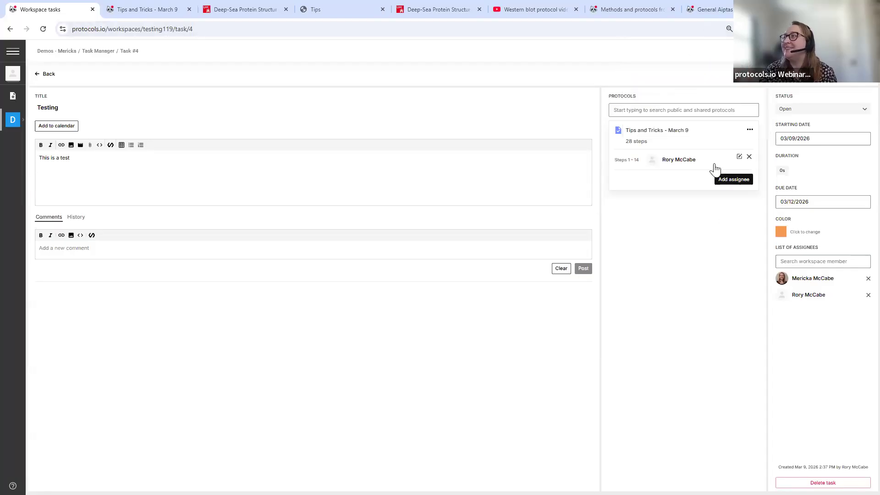
{"action": "left_click", "coordinate": [750, 129]}
{"action": "left_click", "coordinate": [761, 139]}
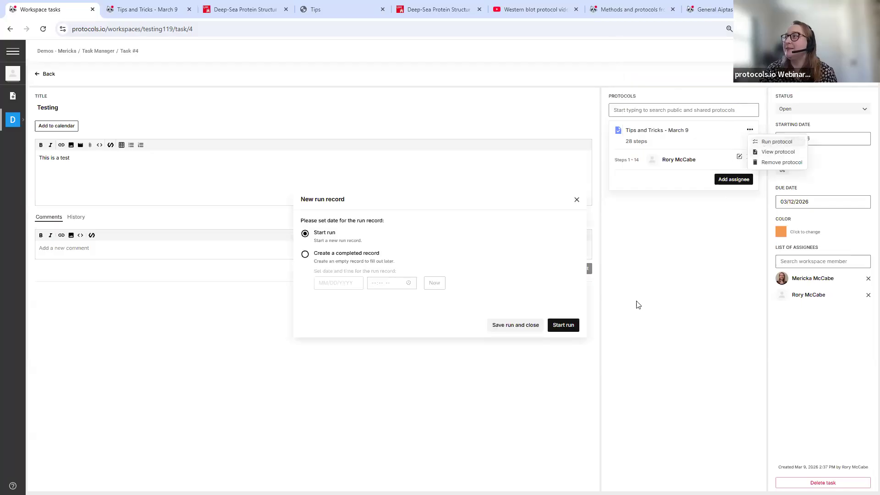
{"action": "left_click", "coordinate": [568, 375]}
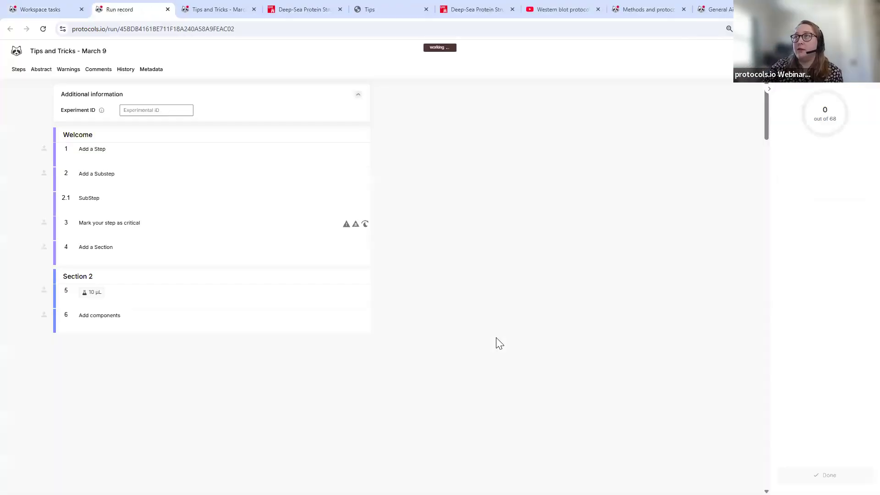
- Mark steps 1 and 2 of the run as done
{"action": "left_click", "coordinate": [164, 183]}
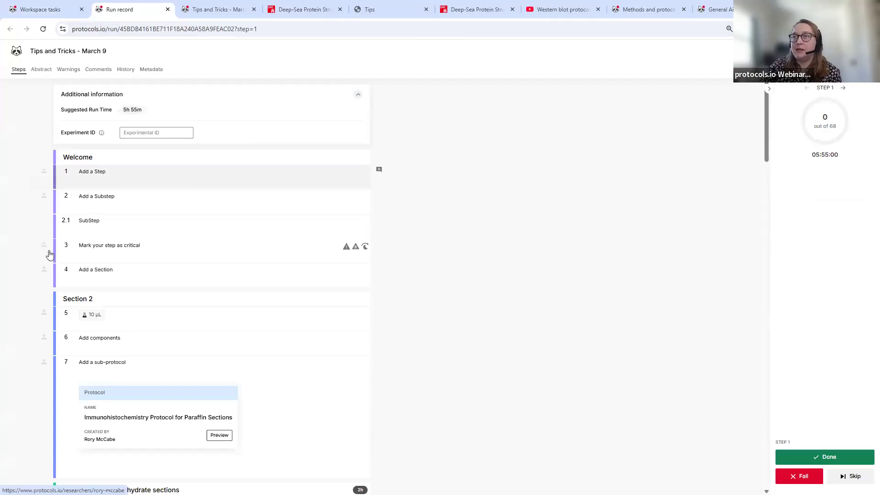
{"action": "scroll", "coordinate": [156, 250], "scroll_direction": "down", "scroll_amount": 5}
{"action": "scroll", "coordinate": [248, 229], "scroll_direction": "up", "scroll_amount": 5}
{"action": "left_click", "coordinate": [839, 457]}
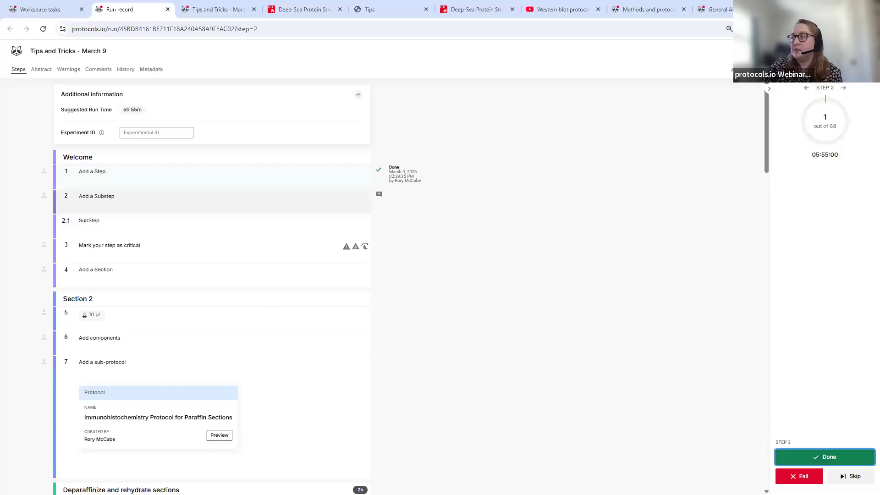
{"action": "left_click", "coordinate": [832, 458]}
- Mark step 7 as done and close the run record tab
{"action": "scroll", "coordinate": [180, 316], "scroll_direction": "down", "scroll_amount": 6}
{"action": "scroll", "coordinate": [142, 274], "scroll_direction": "up", "scroll_amount": 6}
{"action": "left_click", "coordinate": [98, 255]}
{"action": "left_click", "coordinate": [830, 459]}
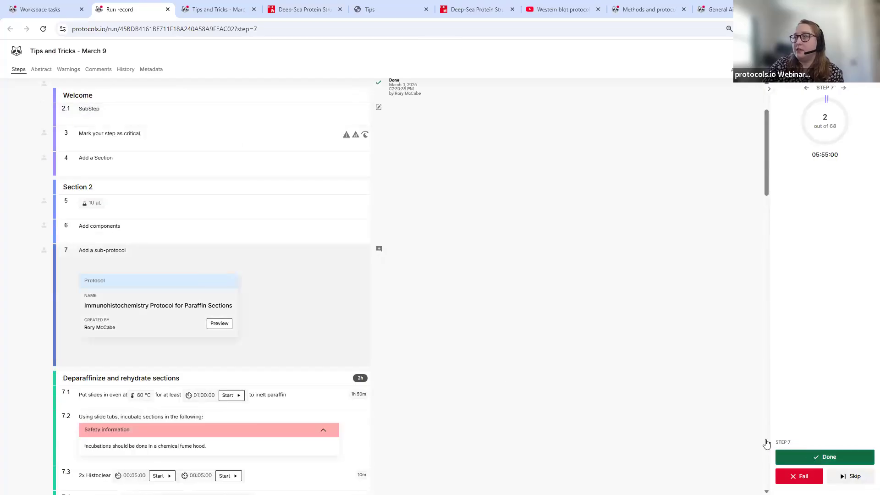
{"action": "left_click", "coordinate": [168, 10]}
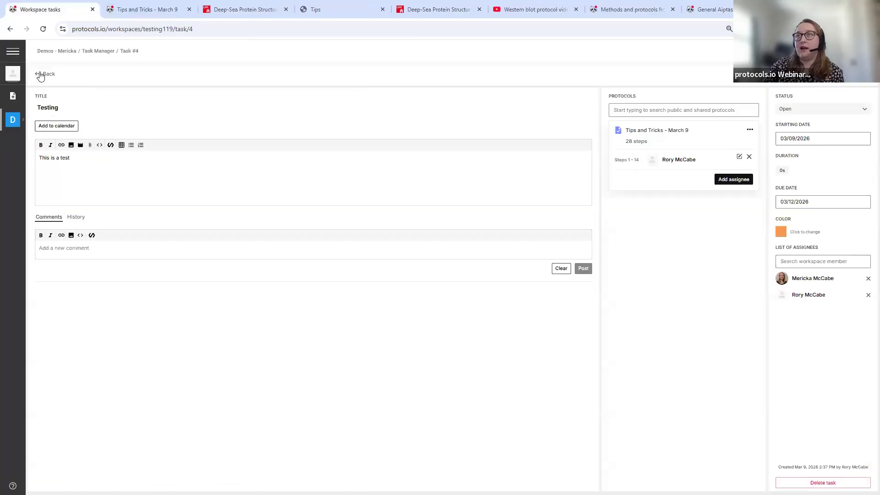
- Return to the task list, open the Testing task, and keep its status as Open
{"action": "left_click", "coordinate": [41, 74]}
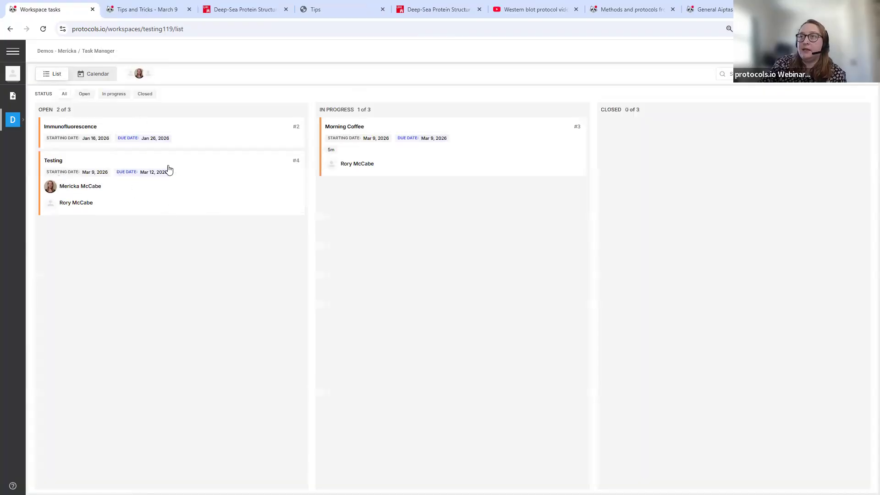
{"action": "left_click", "coordinate": [183, 164]}
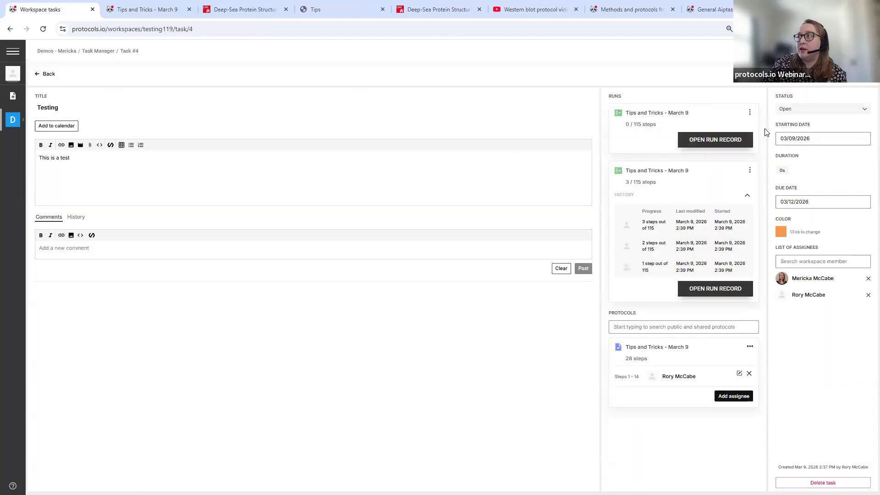
{"action": "left_click", "coordinate": [793, 115]}
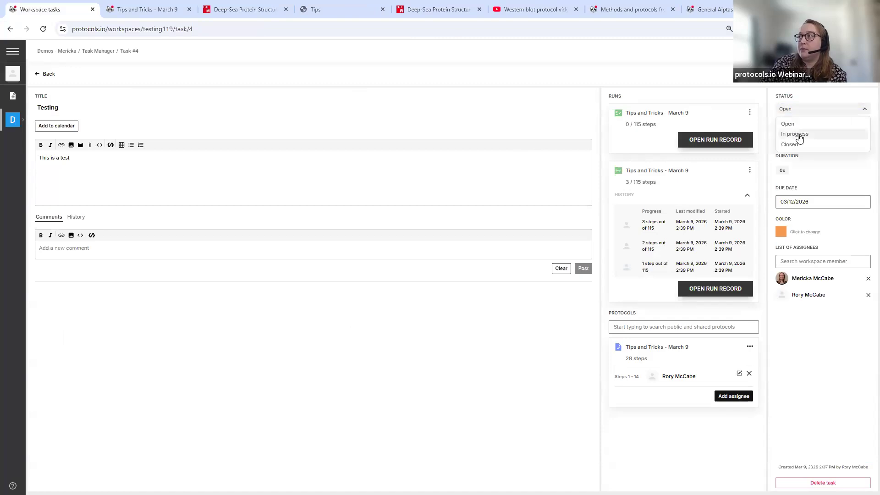
{"action": "left_click", "coordinate": [772, 136]}
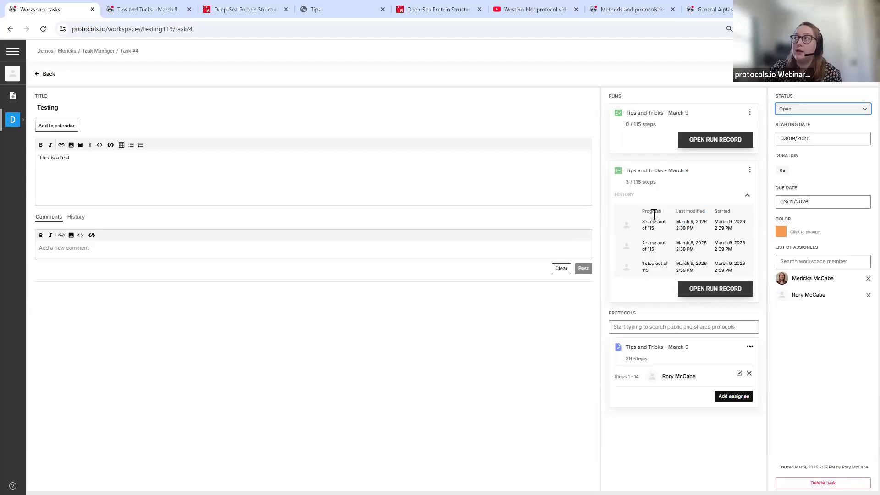
- Visit the Workspace Folder, then the Workspace Profile, and open its Reagents manager
{"action": "left_click", "coordinate": [22, 123]}
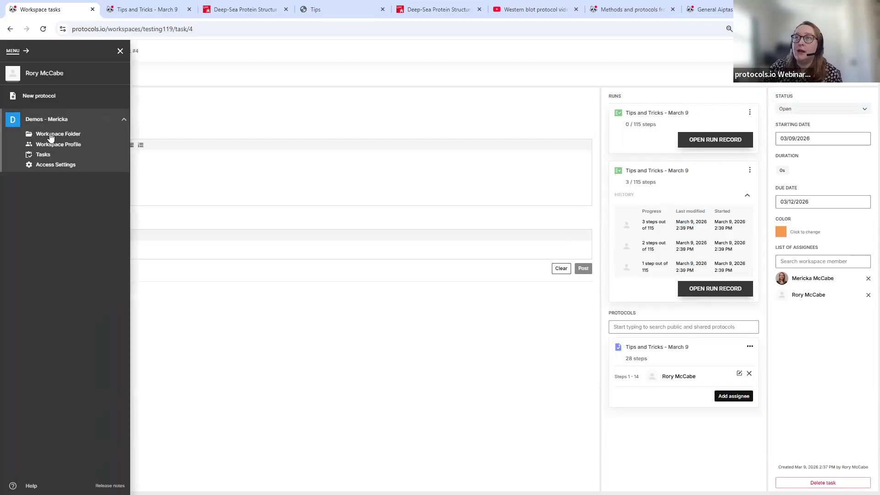
{"action": "left_click", "coordinate": [52, 136]}
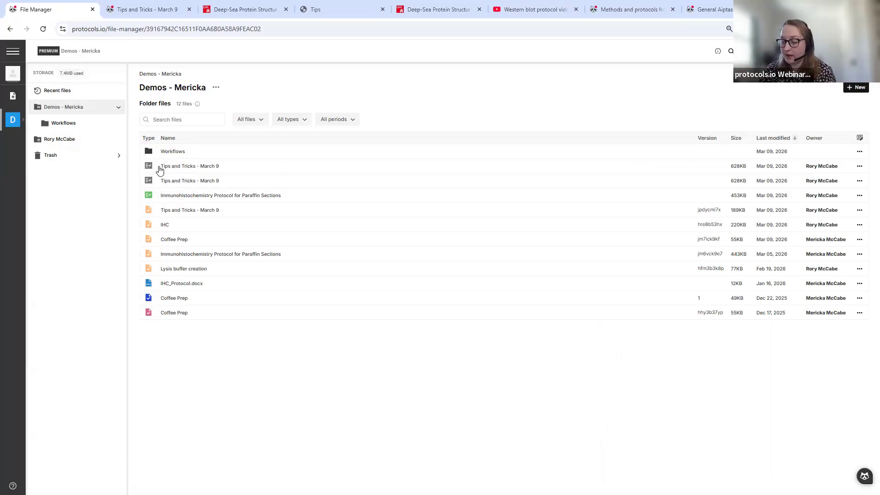
{"action": "left_click", "coordinate": [21, 122]}
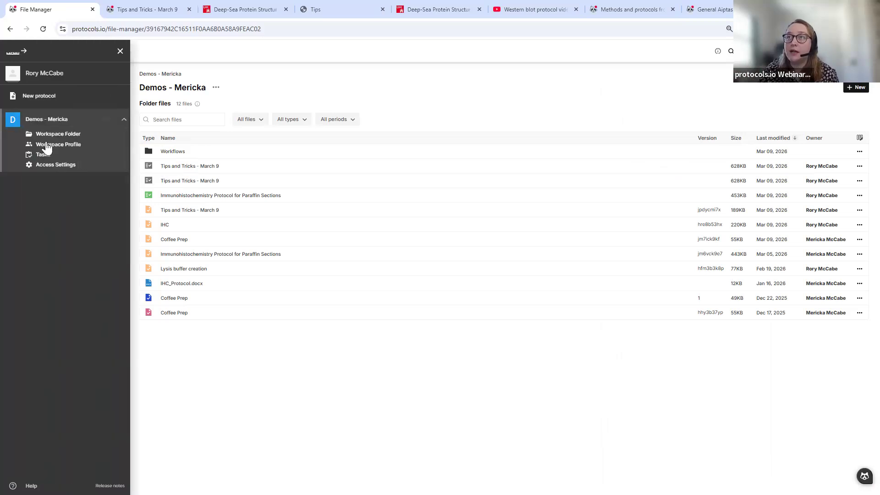
{"action": "left_click", "coordinate": [74, 145]}
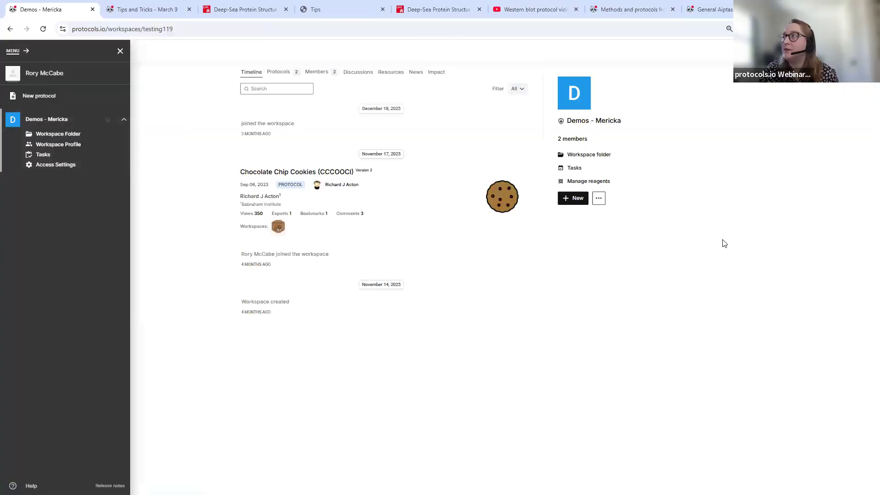
{"action": "left_click", "coordinate": [724, 243]}
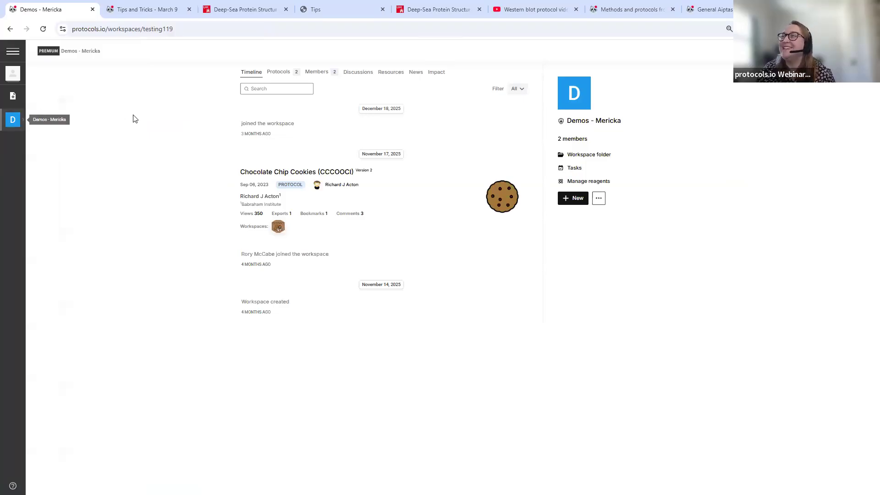
{"action": "left_click", "coordinate": [588, 182]}
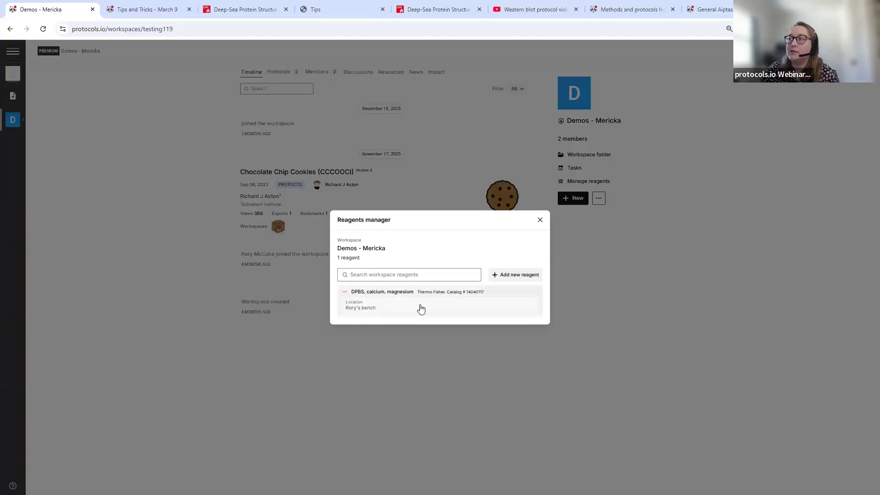
- Begin creating a new reagent, view the required CSV columns, then back out to the reagents list
{"action": "left_click", "coordinate": [520, 276]}
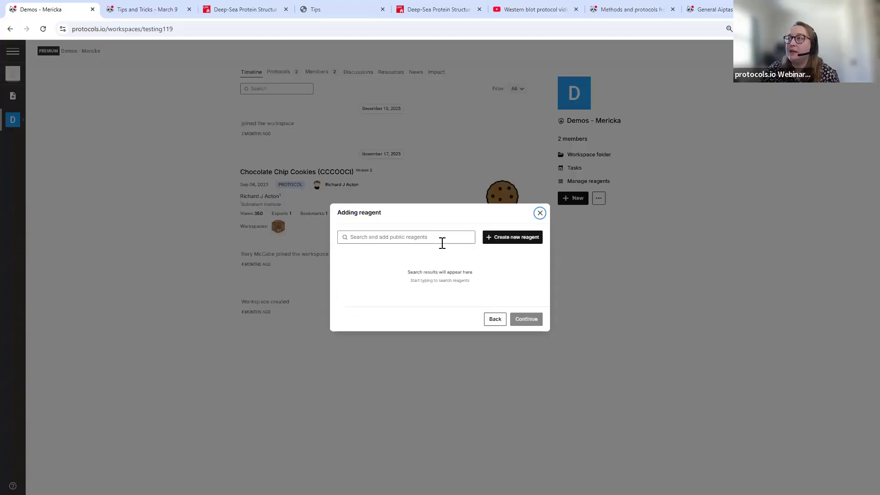
{"action": "left_click", "coordinate": [502, 246]}
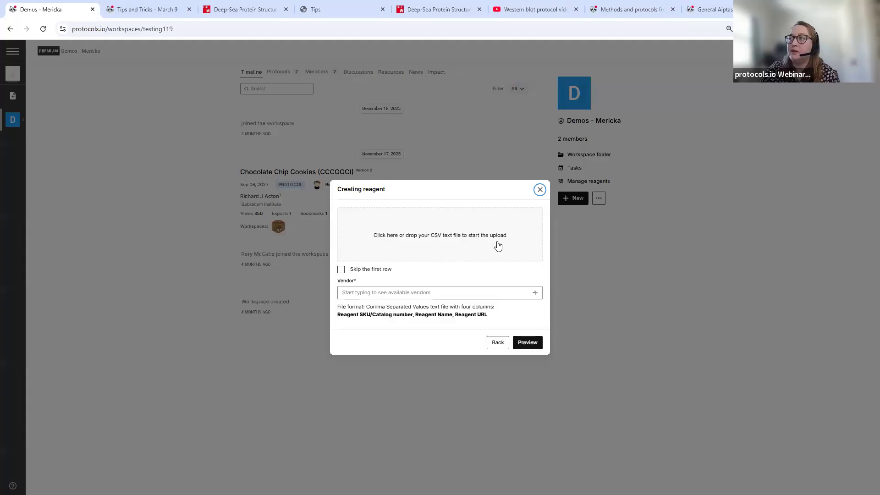
{"action": "left_click_drag", "start_coordinate": [341, 313], "coordinate": [494, 317]}
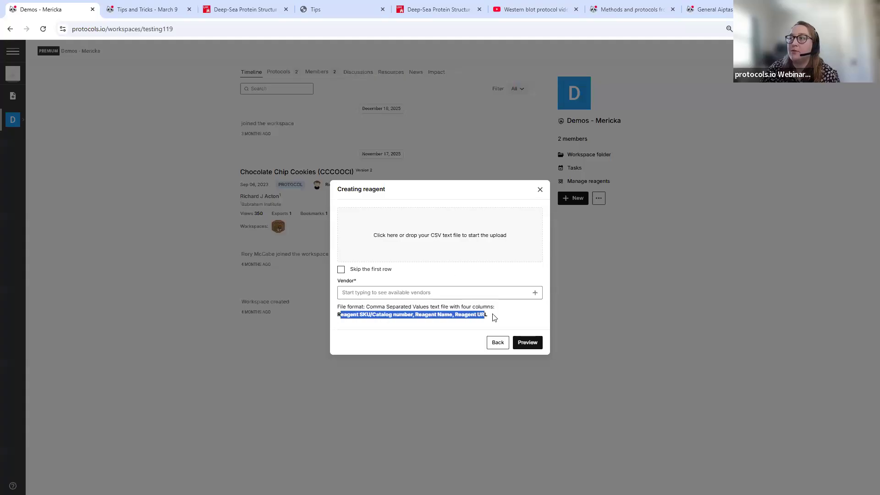
{"action": "left_click", "coordinate": [438, 315]}
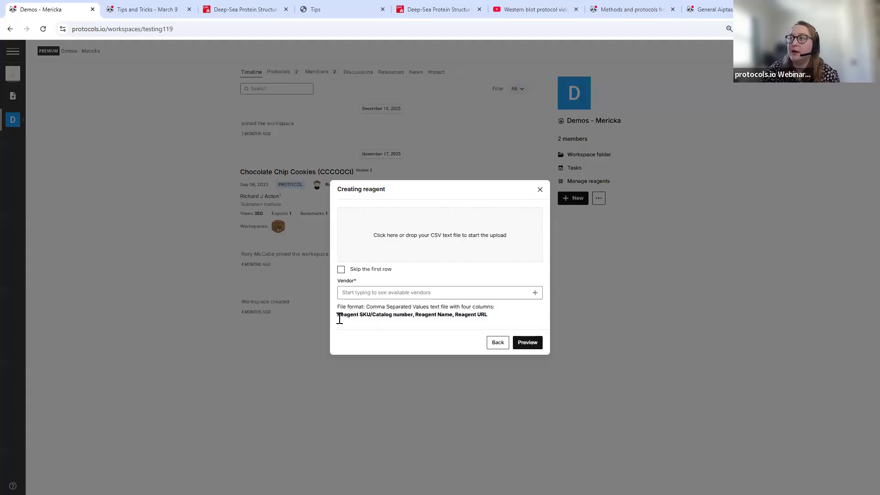
{"action": "left_click", "coordinate": [496, 344]}
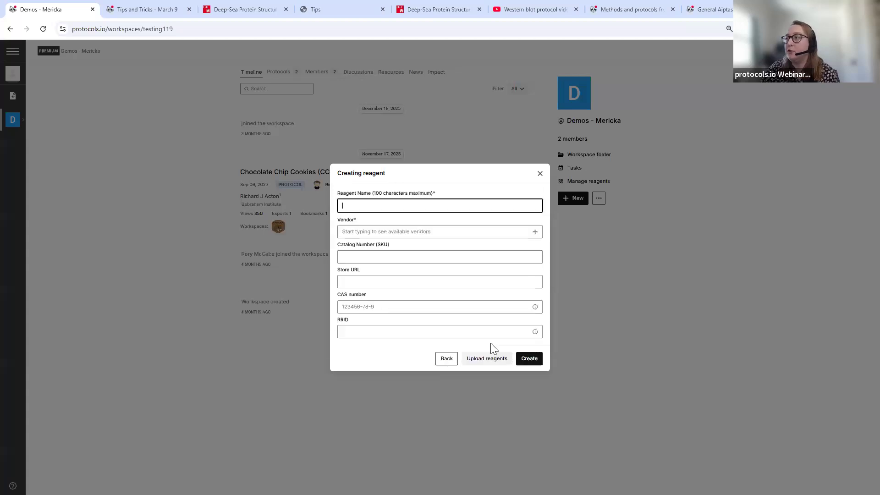
{"action": "left_click", "coordinate": [449, 363]}
{"action": "left_click", "coordinate": [496, 320]}
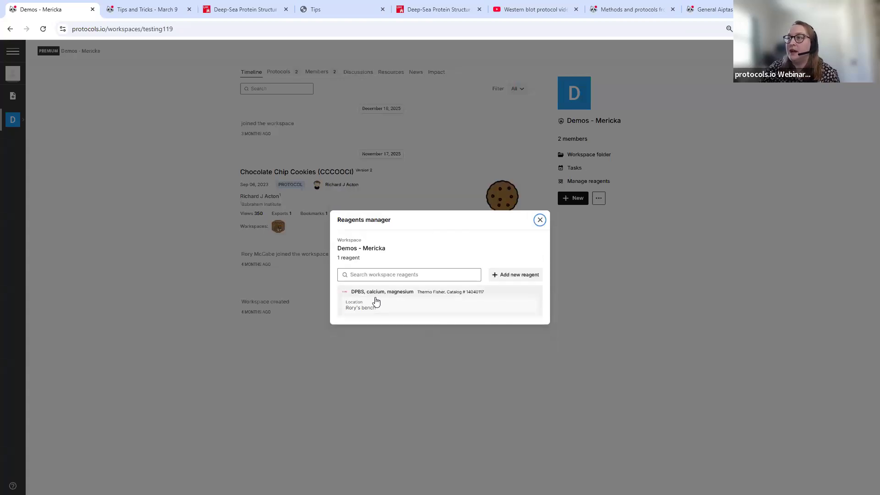
- Mark the DPBS reagent as ordered, attempt to save, dismiss the error, and close the manager
{"action": "left_click", "coordinate": [376, 302]}
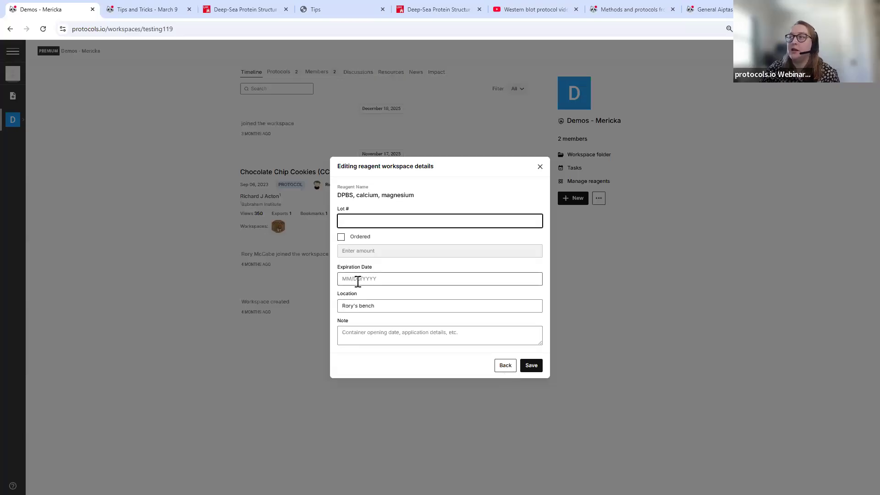
{"action": "left_click", "coordinate": [384, 305]}
{"action": "left_click", "coordinate": [341, 237]}
{"action": "left_click", "coordinate": [532, 366]}
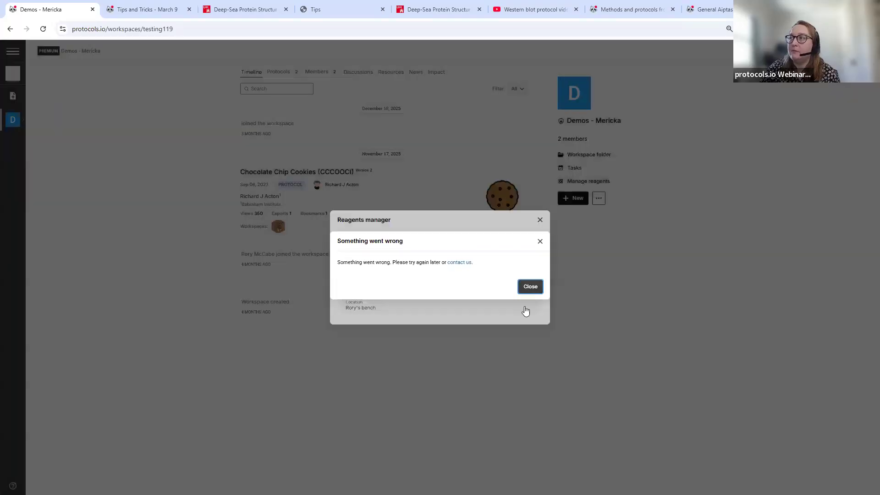
{"action": "left_click", "coordinate": [524, 311]}
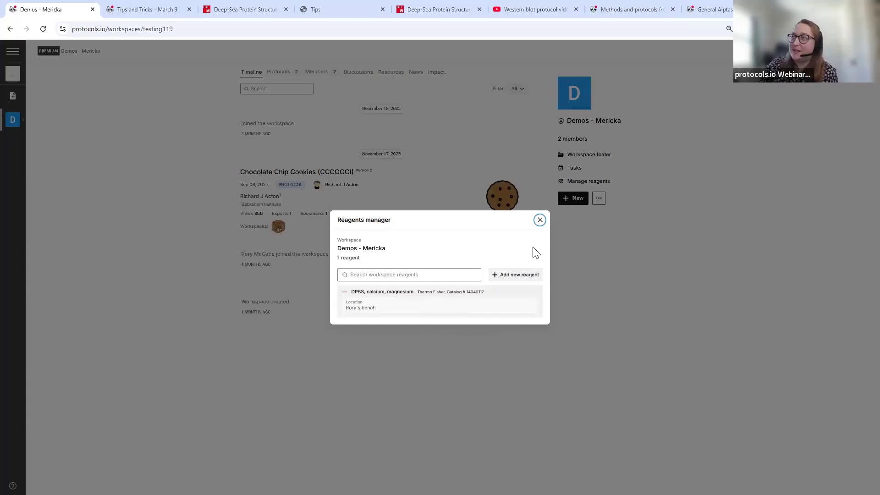
{"action": "left_click", "coordinate": [540, 221]}
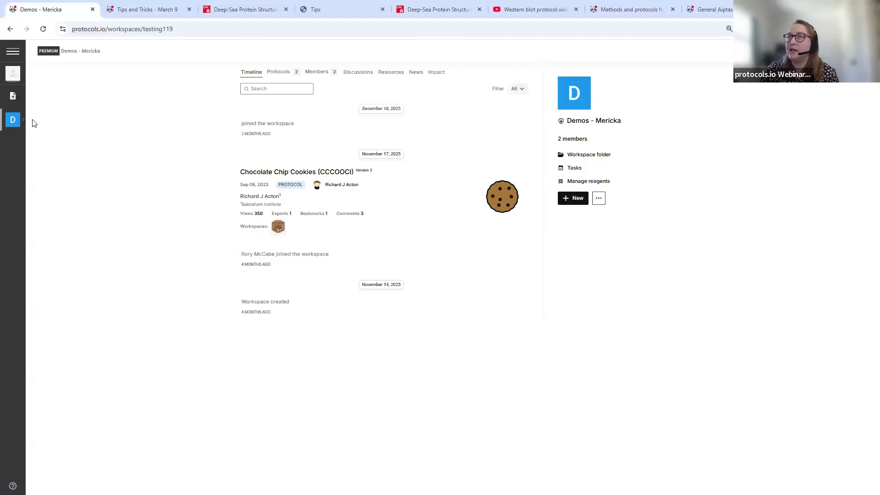
- In the Workspace Folder, open Workflows and select Protocol 1 and Protocol 2
{"action": "mouse_move", "coordinate": [46, 148]}
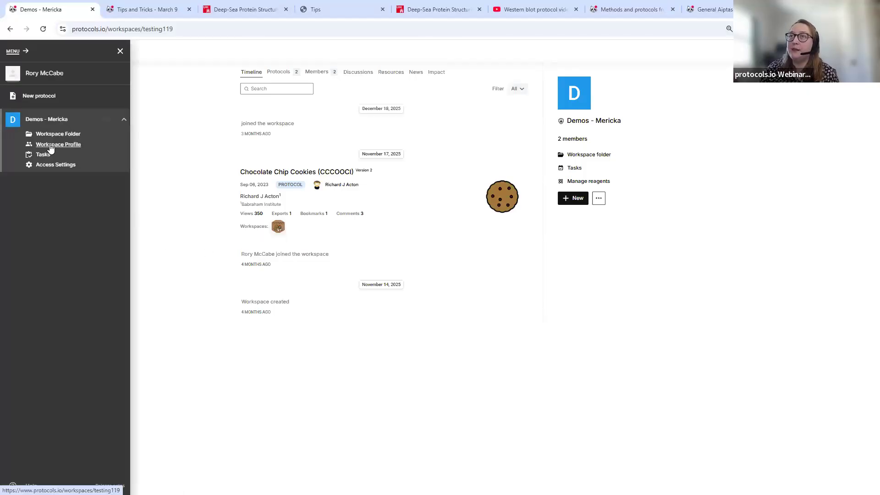
{"action": "left_click", "coordinate": [59, 132]}
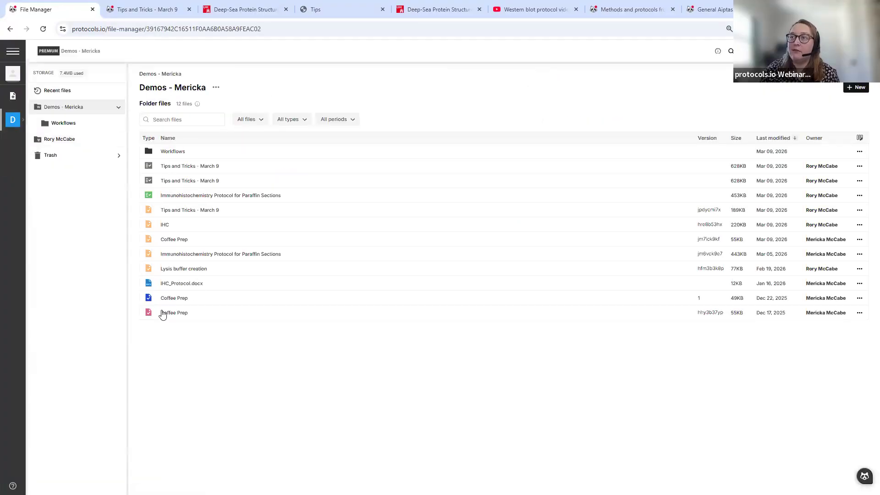
{"action": "double_click", "coordinate": [174, 156]}
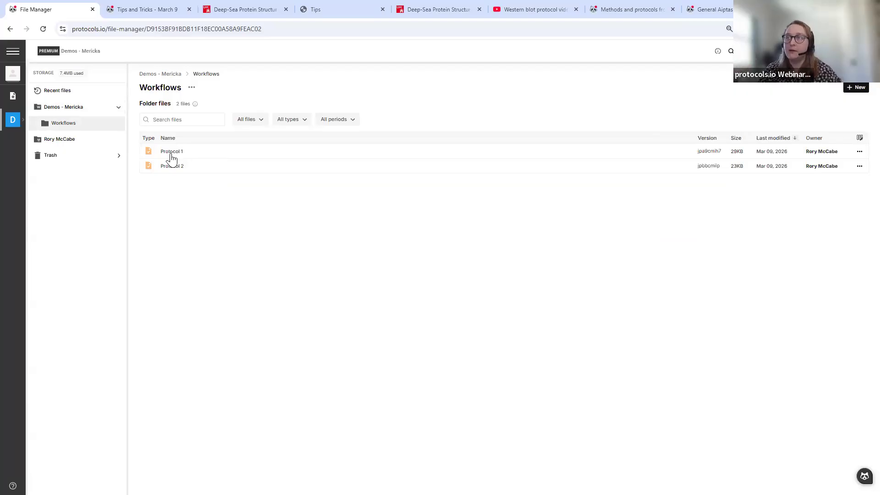
{"action": "left_click", "coordinate": [174, 155]}
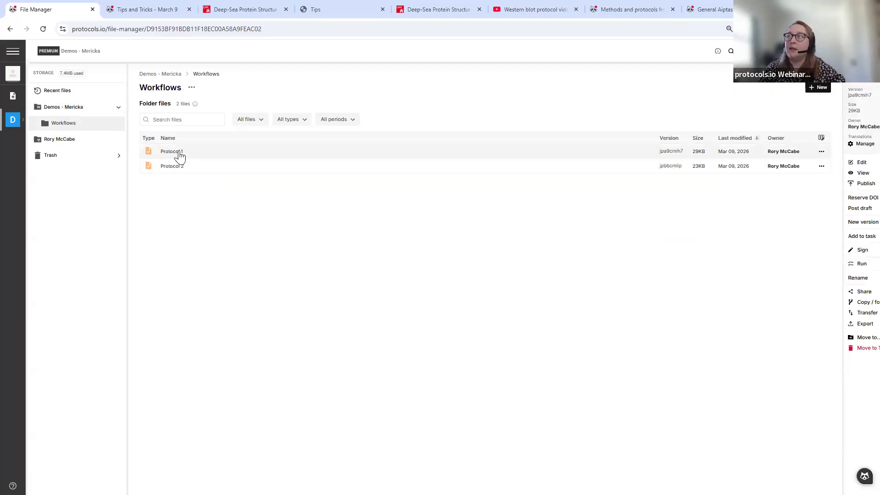
{"action": "left_click", "coordinate": [200, 169], "text": "ctrl"}
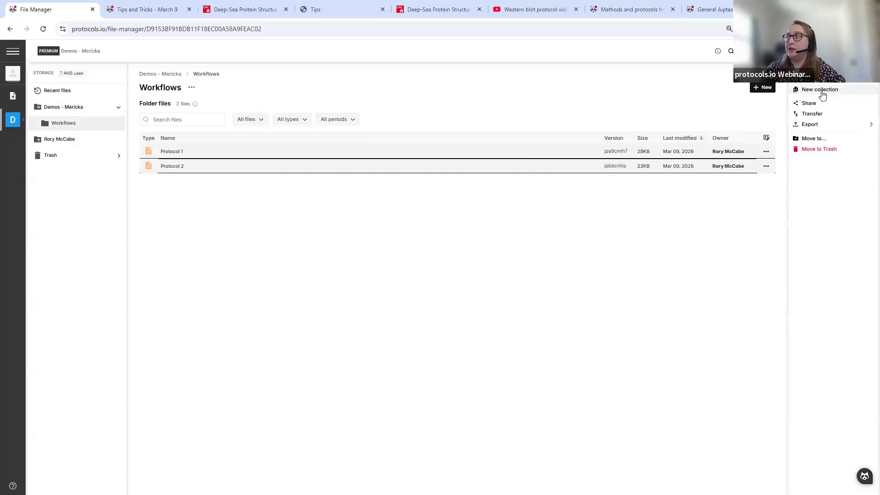
- Make a new collection from the two selected protocols
{"action": "left_click", "coordinate": [598, 271]}
{"action": "left_click", "coordinate": [762, 88]}
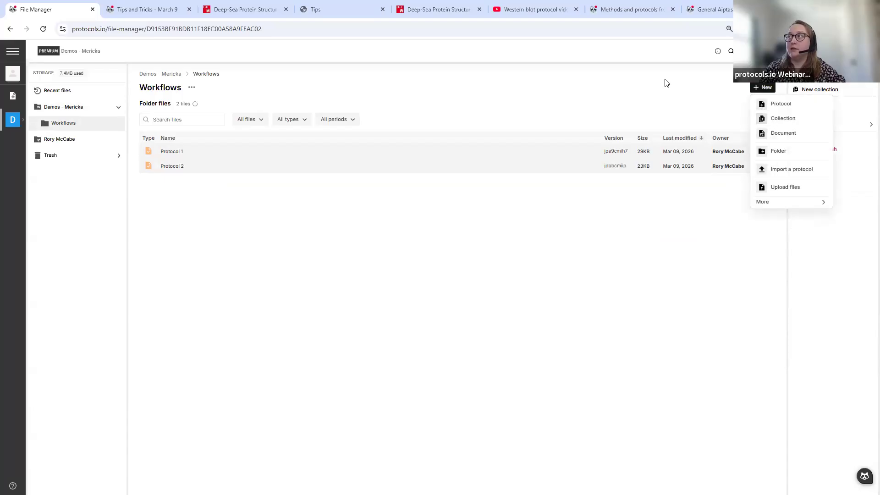
{"action": "left_click", "coordinate": [683, 85]}
{"action": "left_click", "coordinate": [816, 91]}
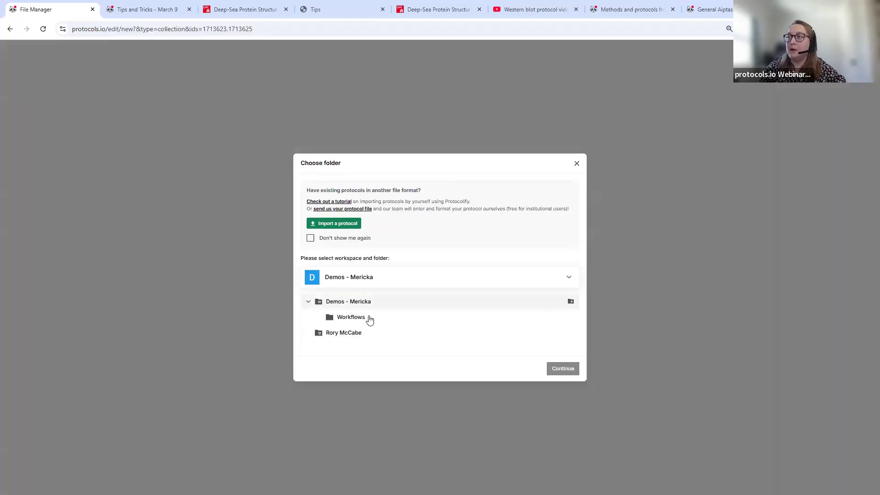
- Place the collection in the Workflows folder and dismiss the sharing warning
{"action": "left_click", "coordinate": [369, 320]}
{"action": "left_click", "coordinate": [565, 367]}
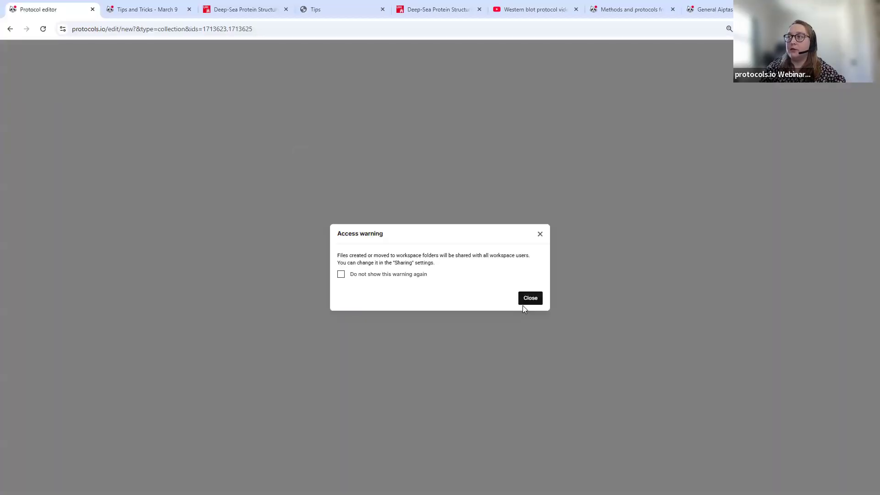
{"action": "left_click", "coordinate": [527, 299]}
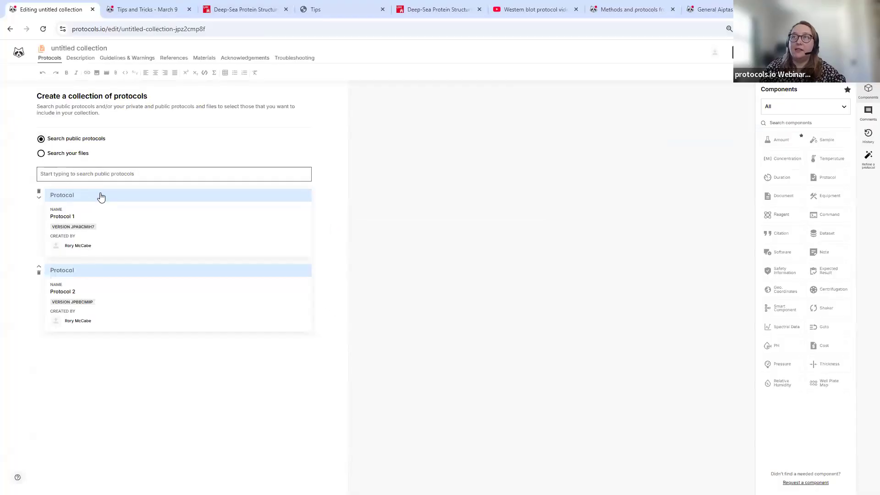
- Search your own files and add Immunohistochemistry Protocol for Paraffin Sections and Coffee Prep
{"action": "left_click", "coordinate": [104, 173]}
{"action": "type", "text": "imm"}
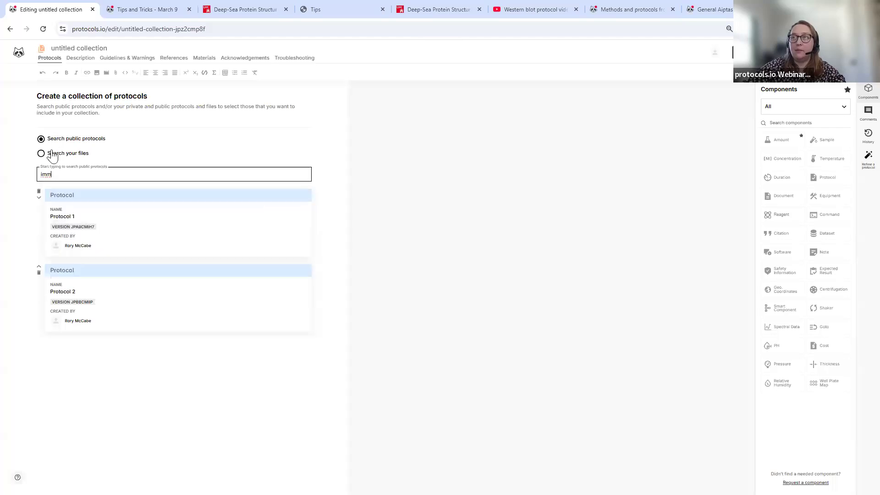
{"action": "left_click", "coordinate": [41, 154]}
{"action": "left_click", "coordinate": [70, 172]}
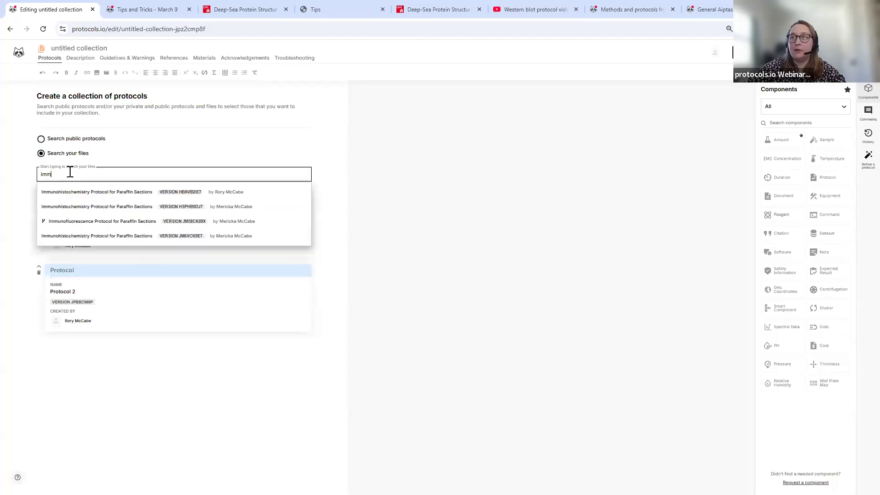
{"action": "left_click", "coordinate": [79, 196]}
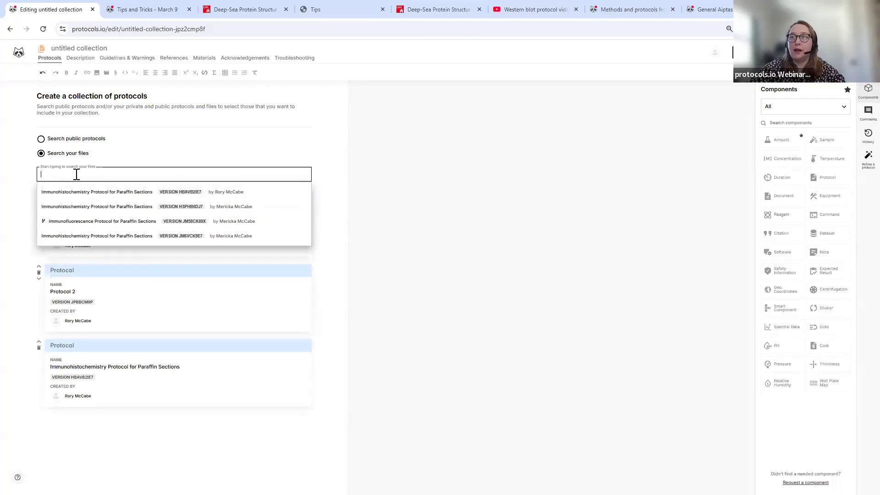
{"action": "type", "text": "coffe"}
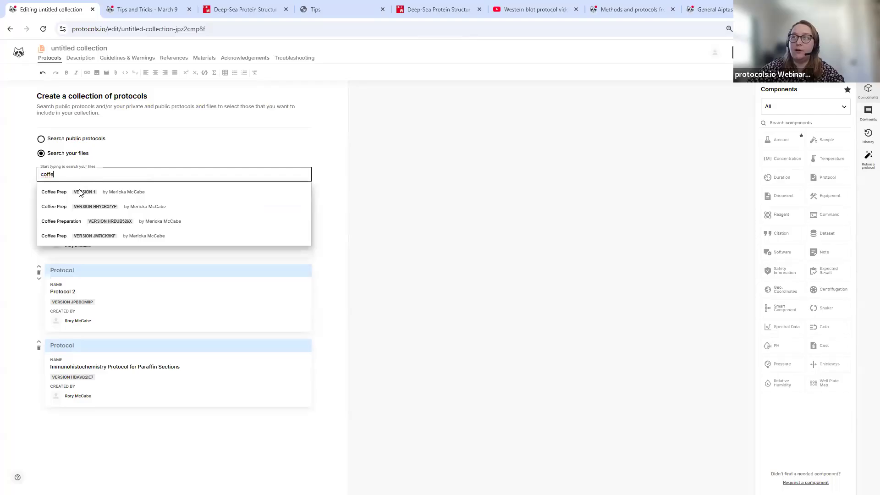
{"action": "left_click", "coordinate": [79, 193]}
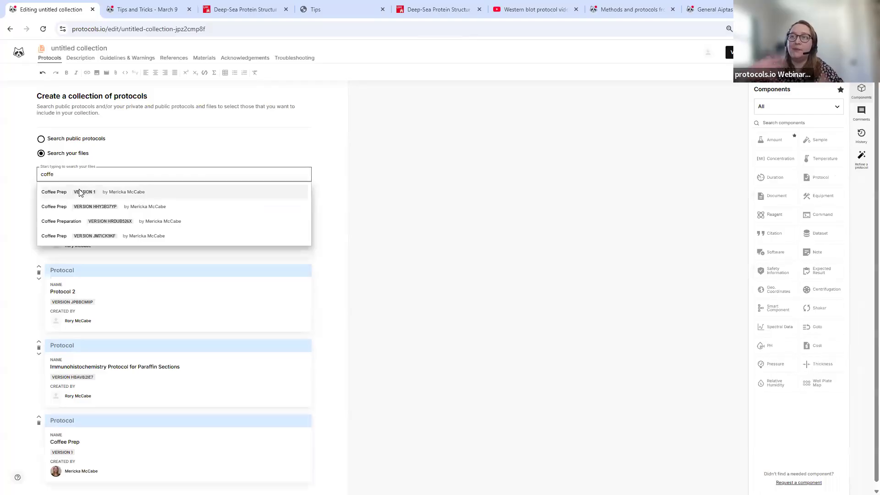
{"action": "left_click", "coordinate": [469, 317]}
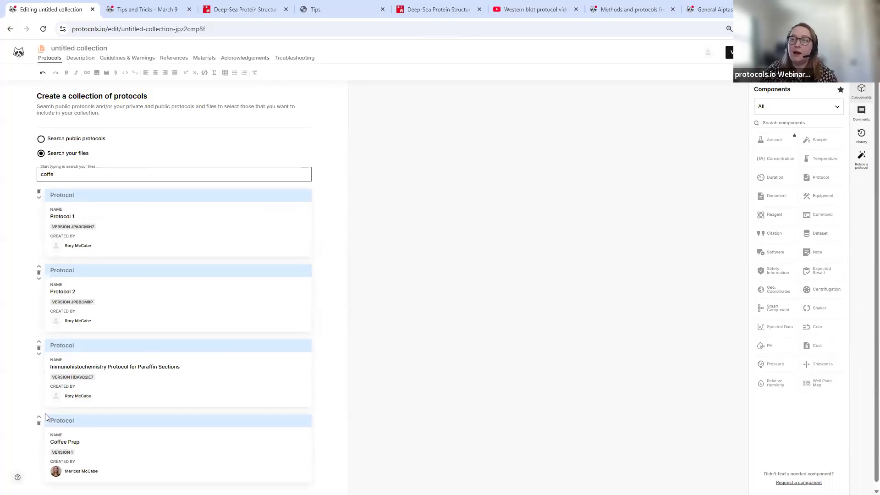
- Move Coffee Prep to the top of the collection, above Protocol 1
{"action": "left_click_drag", "start_coordinate": [45, 412], "coordinate": [66, 411]}
{"action": "left_click_drag", "start_coordinate": [242, 407], "coordinate": [39, 421]}
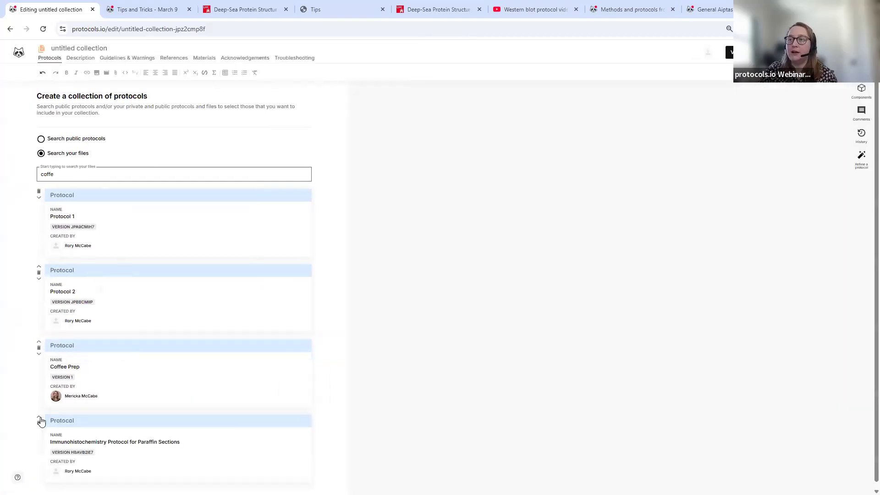
{"action": "left_click", "coordinate": [39, 341]}
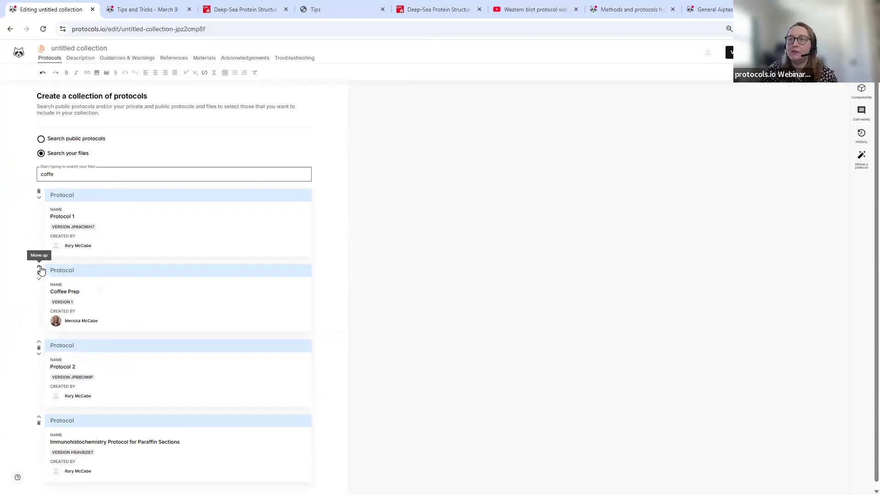
{"action": "left_click", "coordinate": [39, 267]}
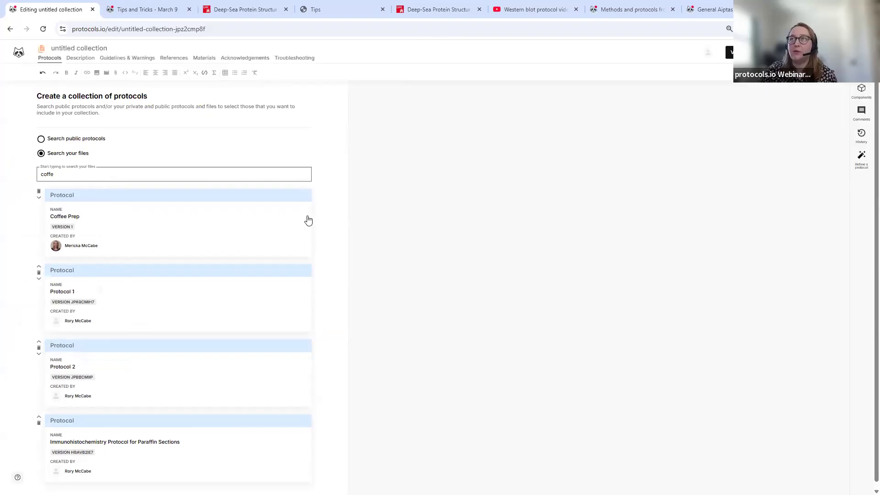
- Enter 'Abstract' as the collection's abstract in the Description section
{"action": "left_click", "coordinate": [80, 60]}
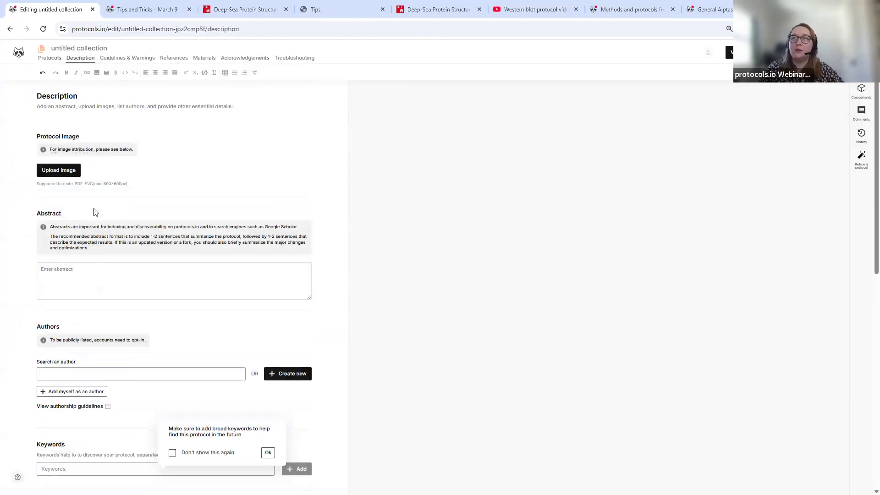
{"action": "scroll", "coordinate": [102, 258], "scroll_direction": "down", "scroll_amount": 2}
{"action": "left_click", "coordinate": [95, 182]}
{"action": "type", "text": "Abstract"}
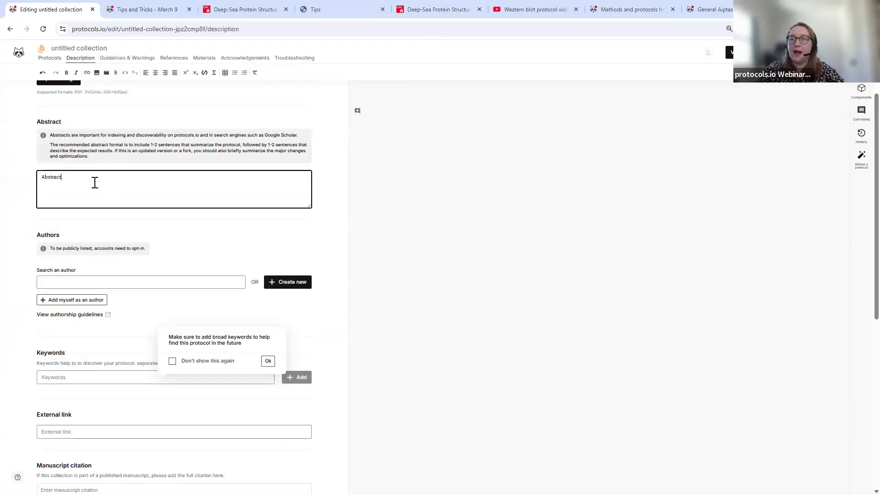
{"action": "scroll", "coordinate": [120, 295], "scroll_direction": "down", "scroll_amount": 3}
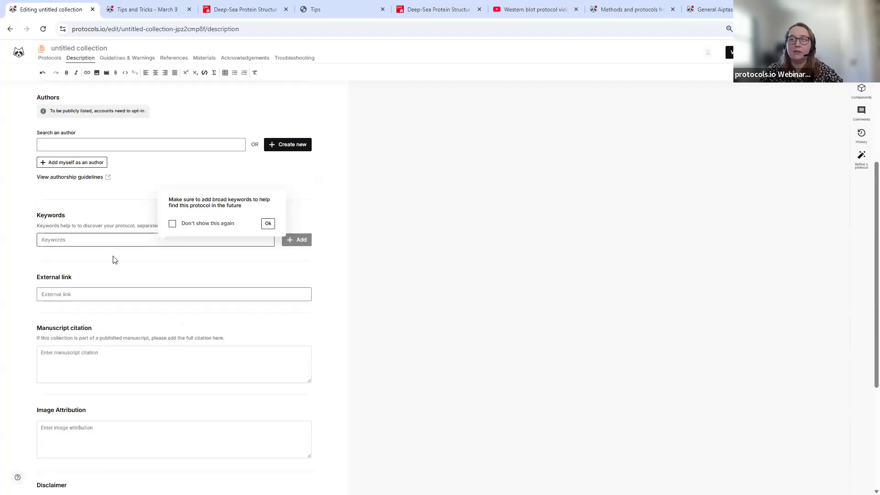
{"action": "scroll", "coordinate": [106, 243], "scroll_direction": "down", "scroll_amount": 2}
{"action": "type", "text": "stract"}
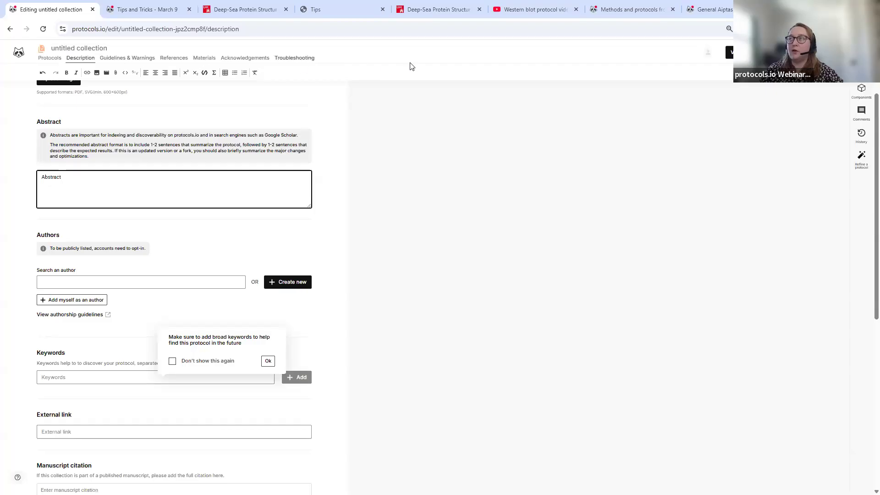
- Switch to the collection's view page and scroll through its four protocol files
{"action": "left_click", "coordinate": [727, 54]}
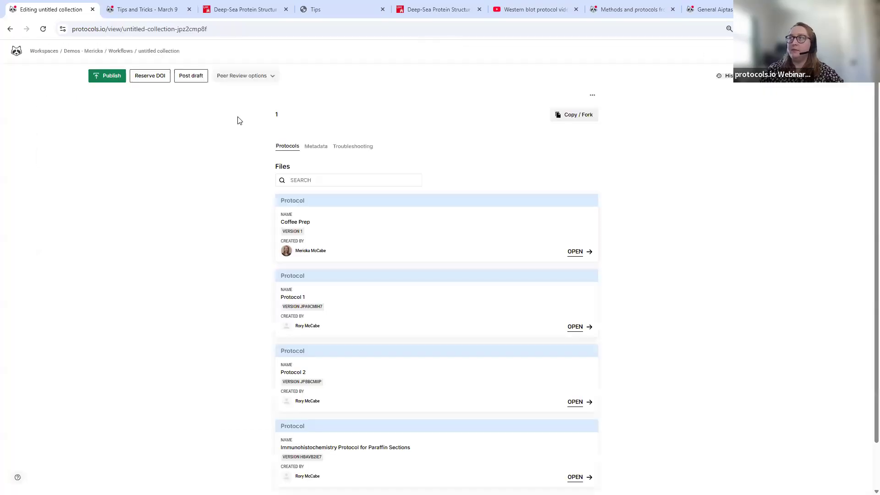
{"action": "left_click", "coordinate": [282, 142]}
{"action": "scroll", "coordinate": [282, 140], "scroll_direction": "down", "scroll_amount": 1}
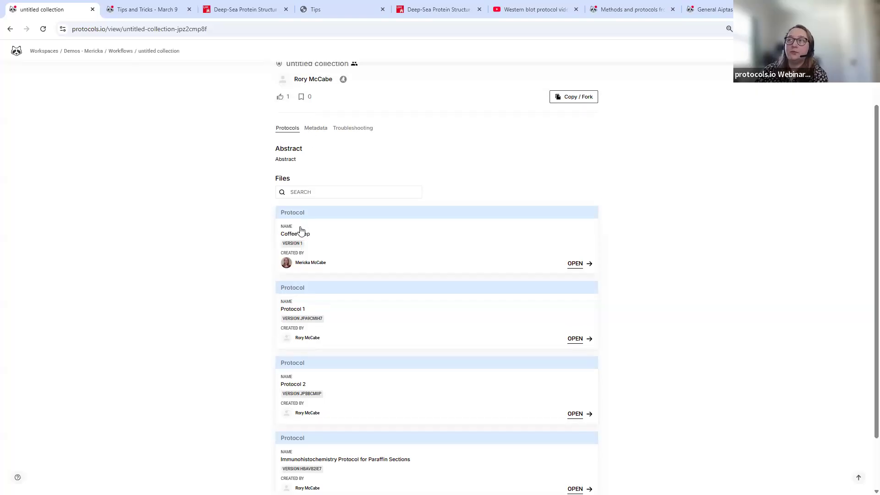
{"action": "scroll", "coordinate": [301, 238], "scroll_direction": "down", "scroll_amount": 2}
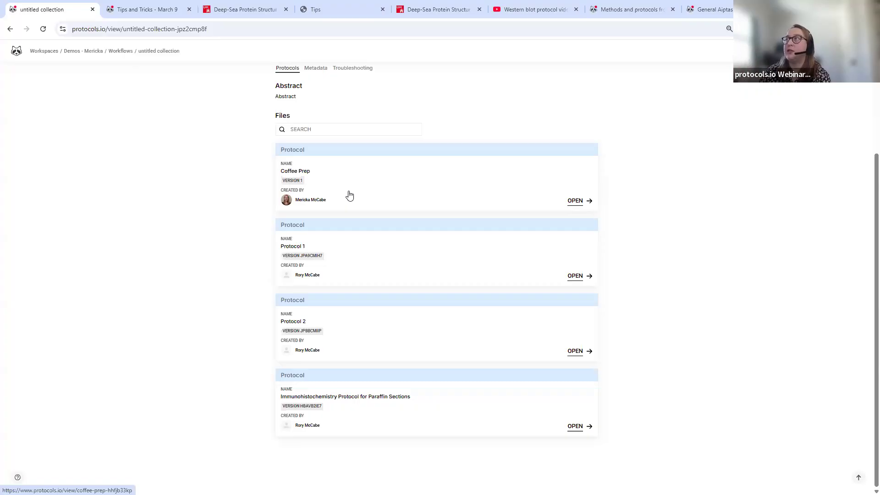
{"action": "left_click", "coordinate": [718, 13]}
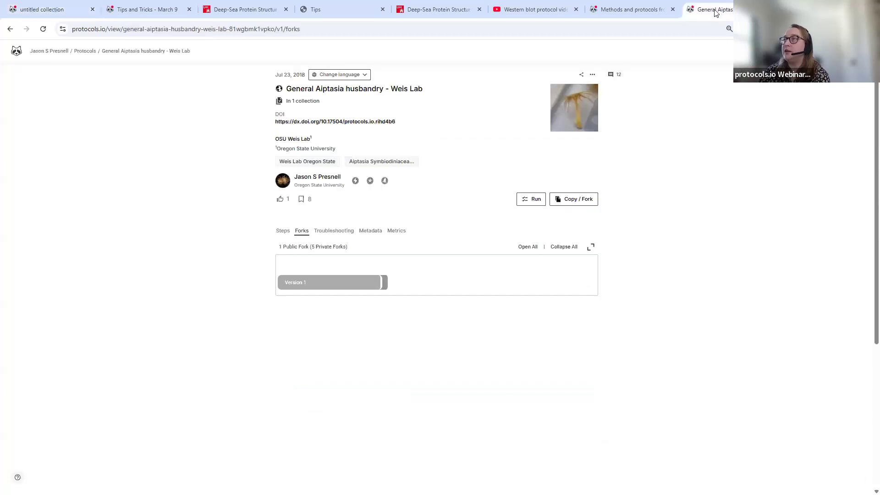
{"action": "left_click", "coordinate": [283, 231]}
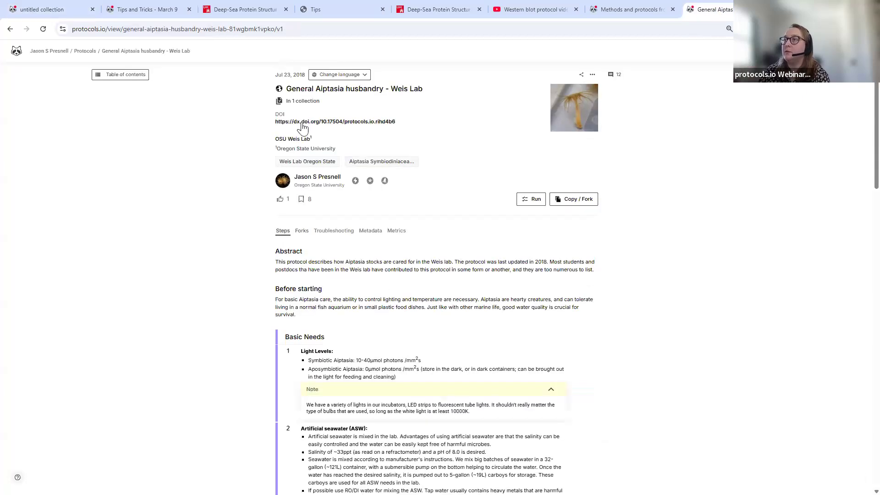
{"action": "left_click", "coordinate": [311, 103]}
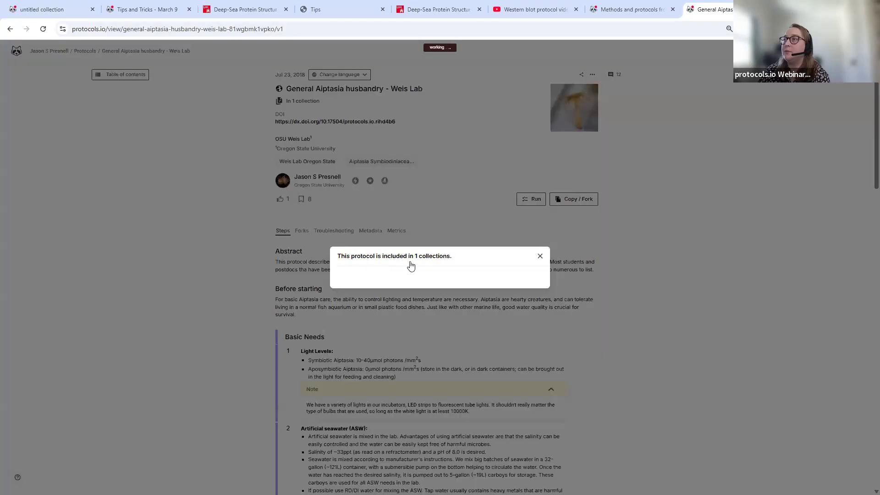
{"action": "left_click", "coordinate": [397, 251]}
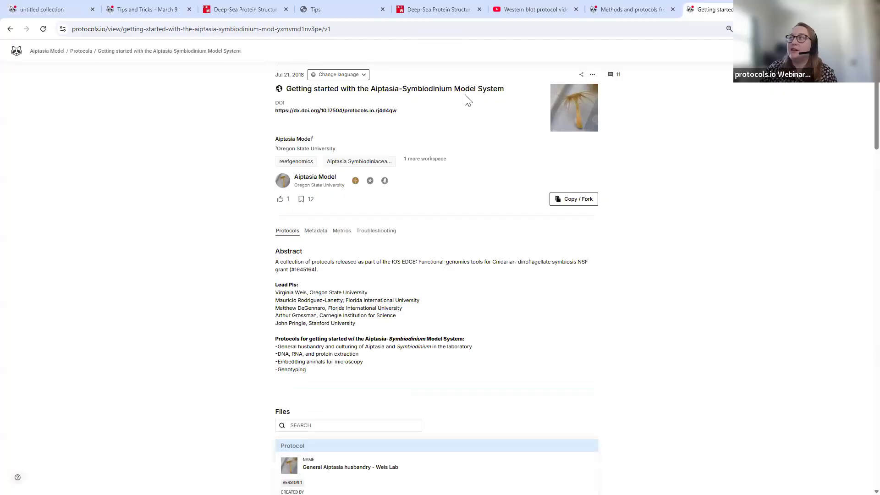
{"action": "scroll", "coordinate": [374, 116], "scroll_direction": "down", "scroll_amount": 8}
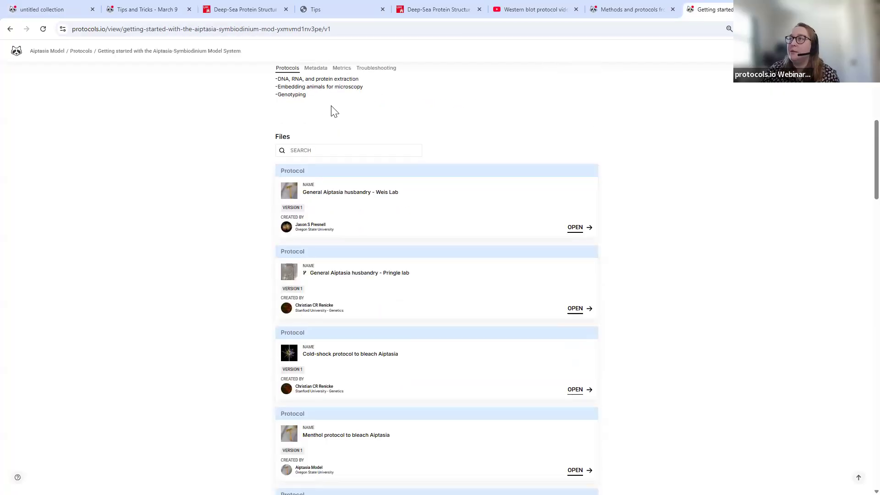
{"action": "scroll", "coordinate": [360, 253], "scroll_direction": "down", "scroll_amount": 4}
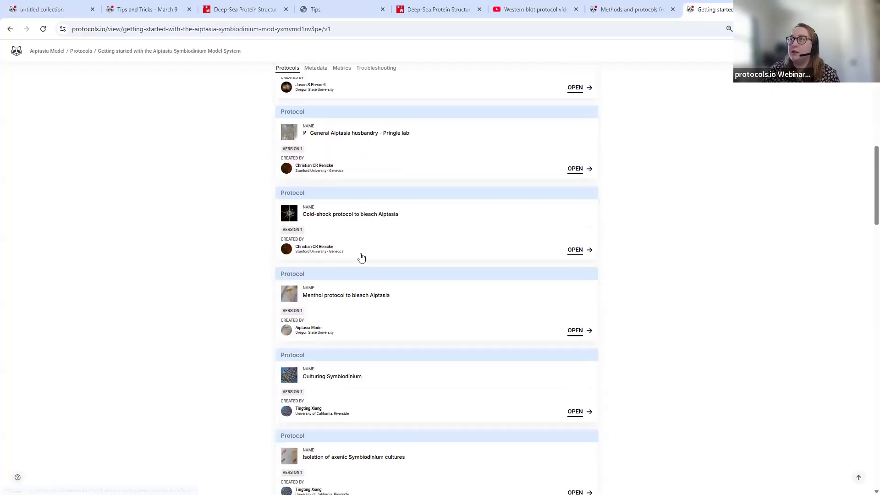
{"action": "scroll", "coordinate": [362, 239], "scroll_direction": "down", "scroll_amount": 15}
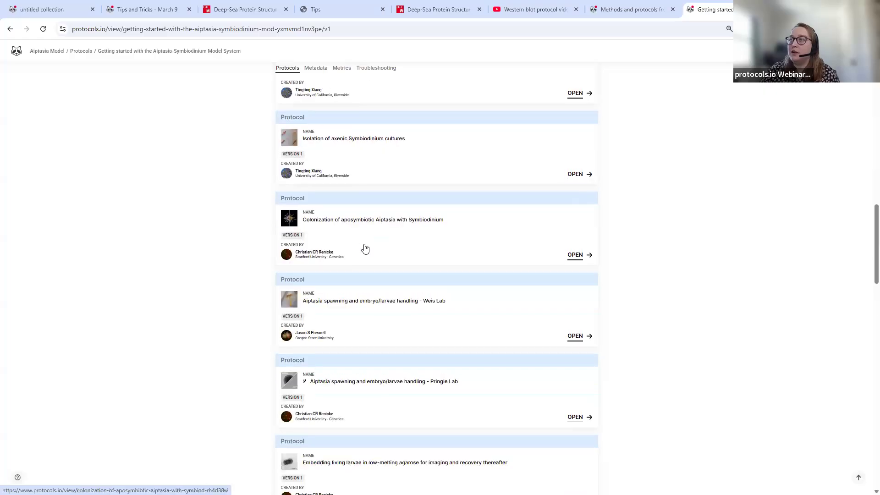
{"action": "scroll", "coordinate": [362, 247], "scroll_direction": "up", "scroll_amount": 12}
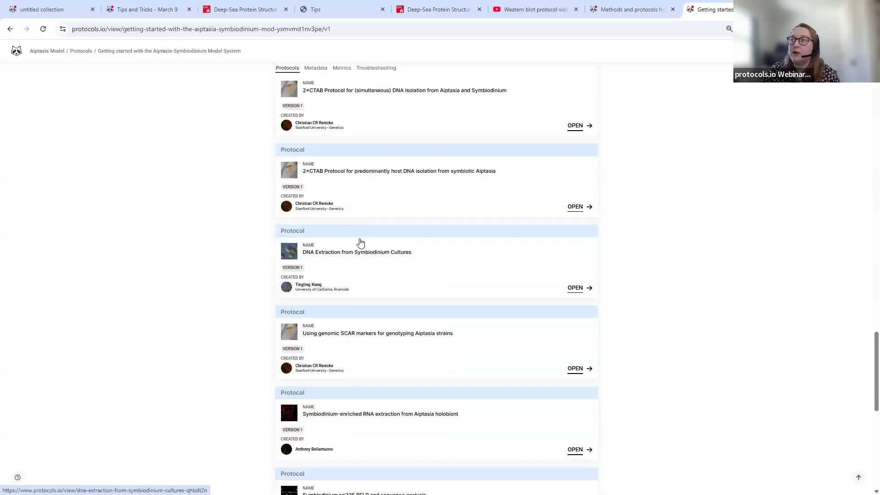
{"action": "scroll", "coordinate": [362, 247], "scroll_direction": "up", "scroll_amount": 9}
{"action": "scroll", "coordinate": [353, 241], "scroll_direction": "down", "scroll_amount": 5}
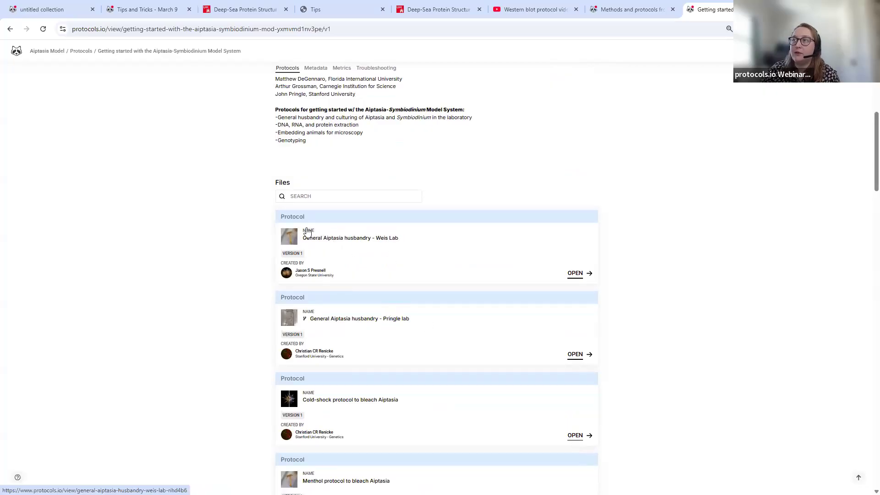
{"action": "scroll", "coordinate": [170, 277], "scroll_direction": "down", "scroll_amount": 15}
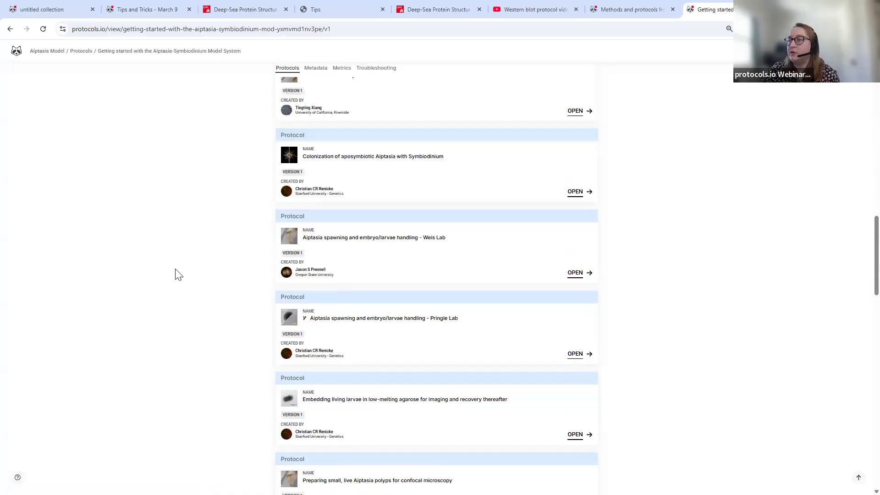
{"action": "scroll", "coordinate": [179, 268], "scroll_direction": "down", "scroll_amount": 8}
{"action": "scroll", "coordinate": [291, 261], "scroll_direction": "up", "scroll_amount": 18}
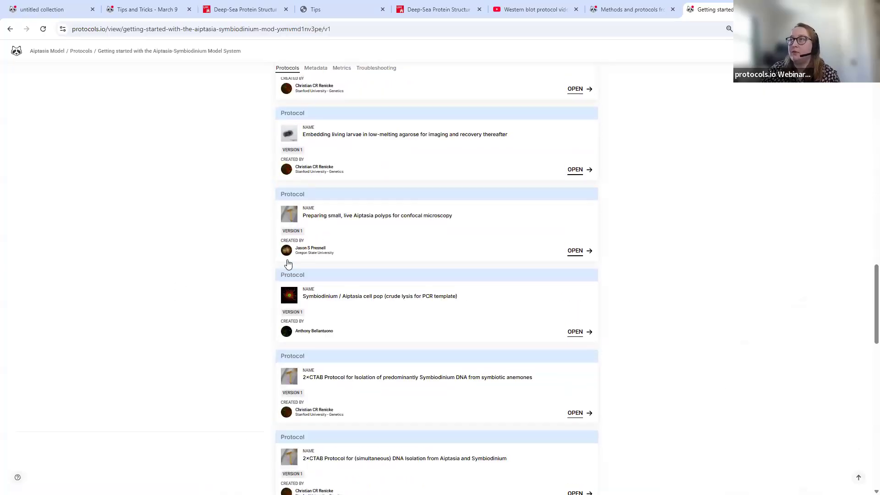
{"action": "scroll", "coordinate": [286, 263], "scroll_direction": "up", "scroll_amount": 15}
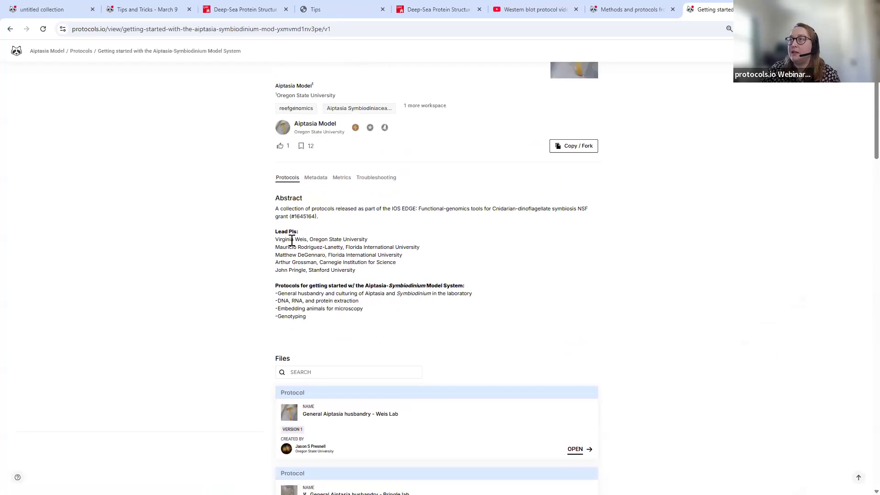
{"action": "left_click", "coordinate": [311, 183]}
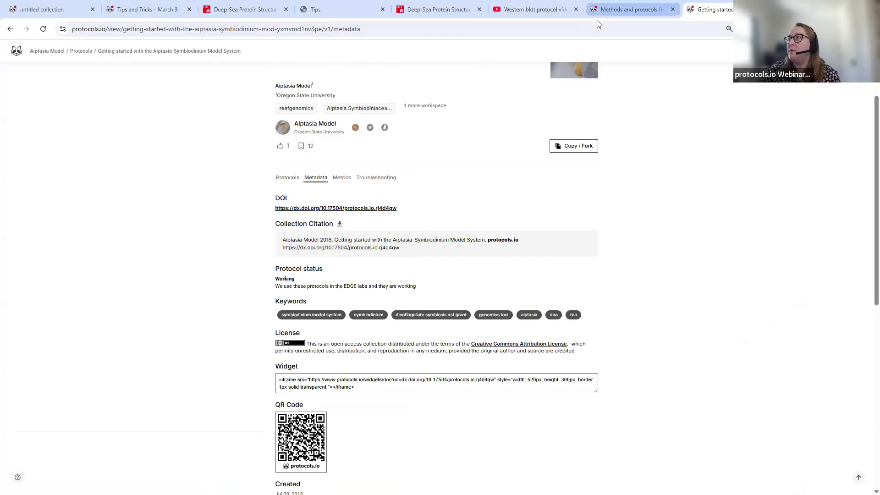
{"action": "left_click", "coordinate": [632, 9]}
{"action": "scroll", "coordinate": [474, 180], "scroll_direction": "up", "scroll_amount": 5}
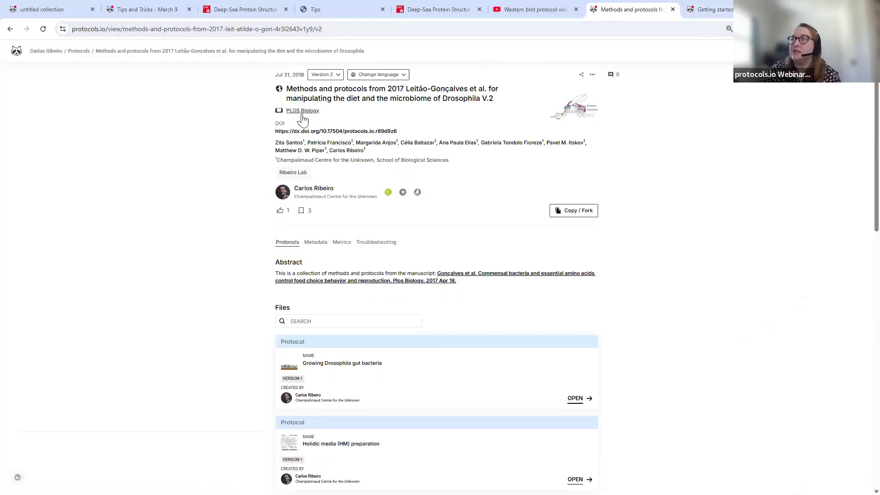
{"action": "scroll", "coordinate": [249, 153], "scroll_direction": "down", "scroll_amount": 7}
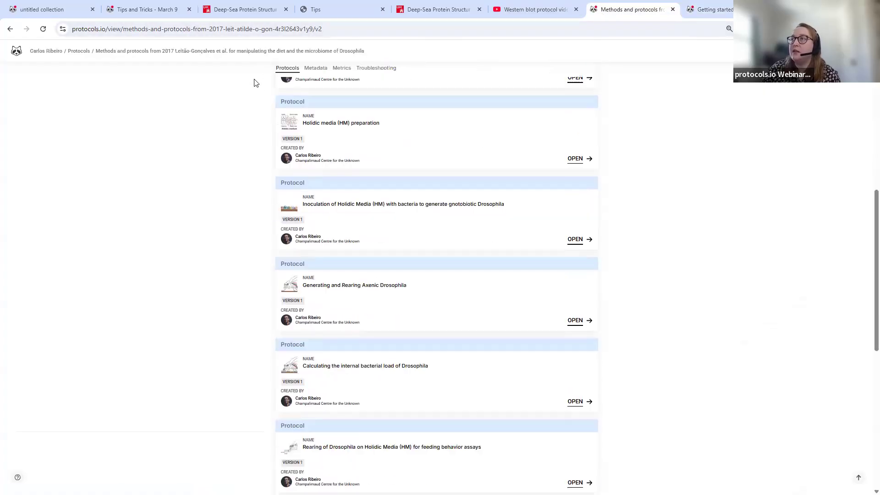
{"action": "scroll", "coordinate": [273, 246], "scroll_direction": "down", "scroll_amount": 5}
{"action": "scroll", "coordinate": [269, 208], "scroll_direction": "up", "scroll_amount": 5}
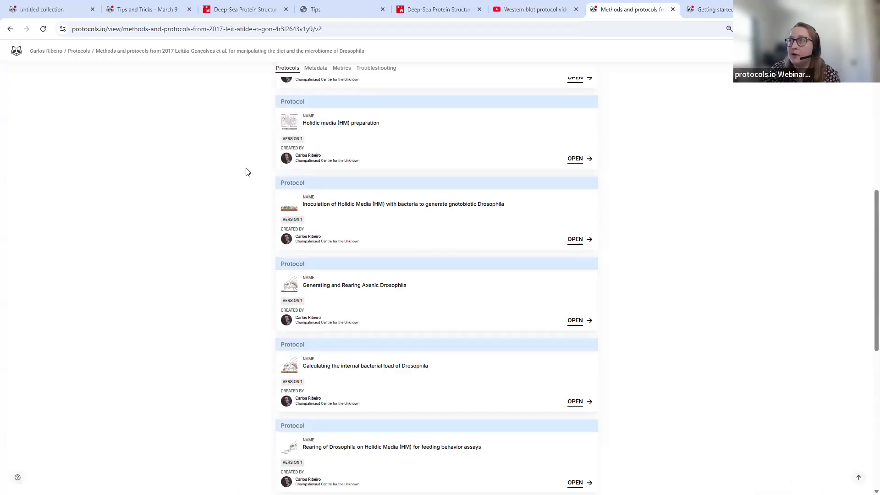
{"action": "scroll", "coordinate": [245, 173], "scroll_direction": "up", "scroll_amount": 7}
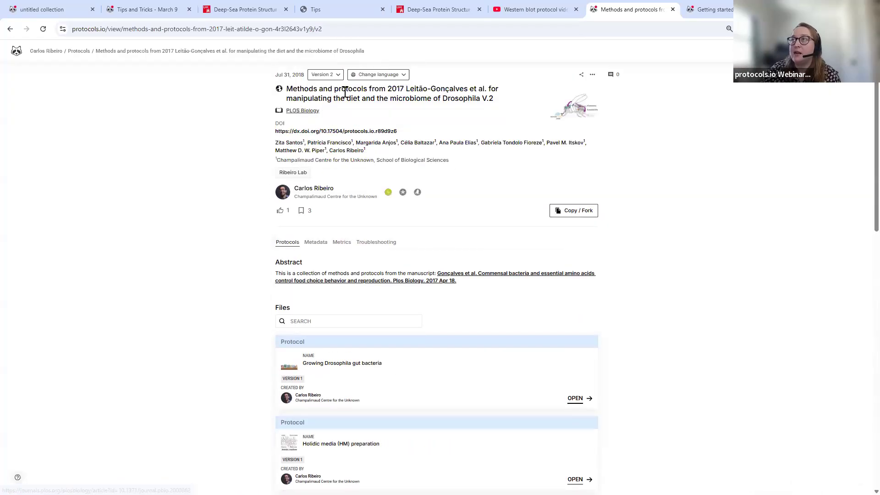
{"action": "mouse_move", "coordinate": [303, 116]}
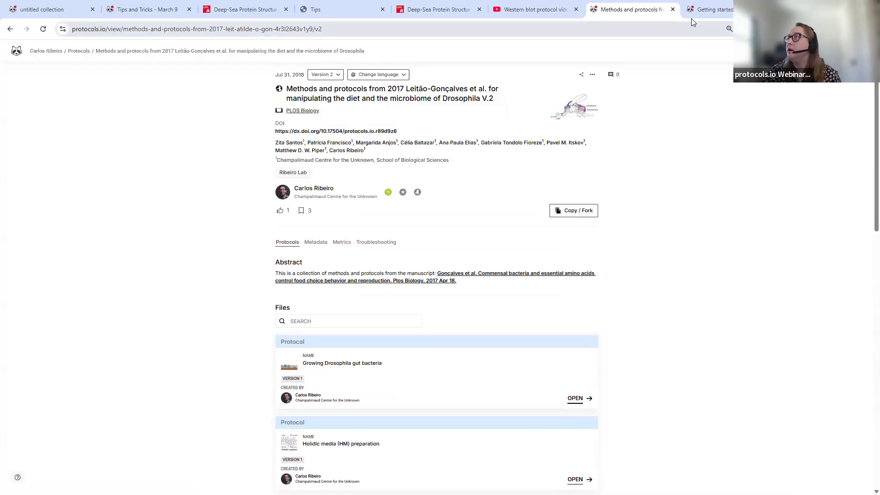
{"action": "left_click", "coordinate": [46, 9]}
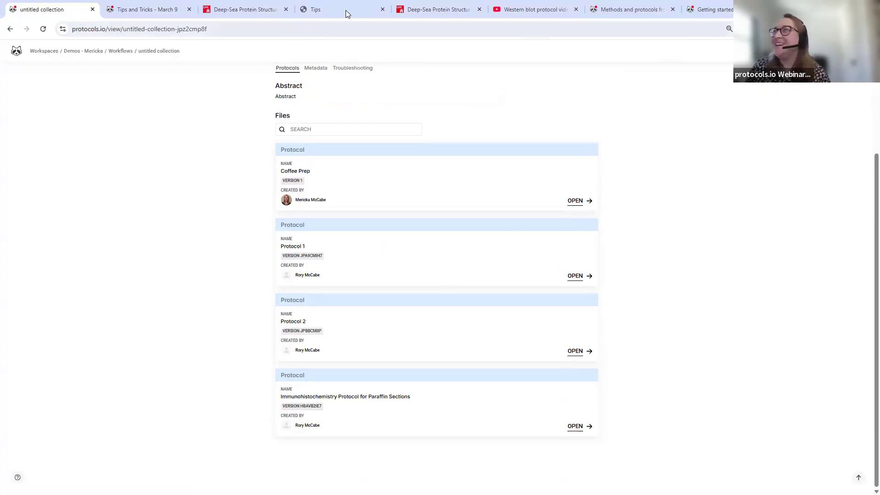
- Go back from the collection to the File Manager page via the back history
{"action": "scroll", "coordinate": [194, 75], "scroll_direction": "up", "scroll_amount": 3}
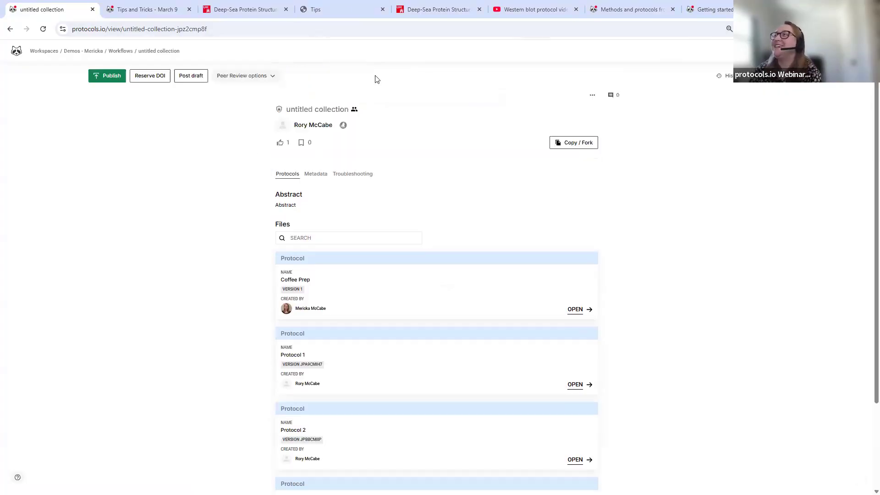
{"action": "left_click", "coordinate": [12, 30]}
{"action": "right_click", "coordinate": [10, 29]}
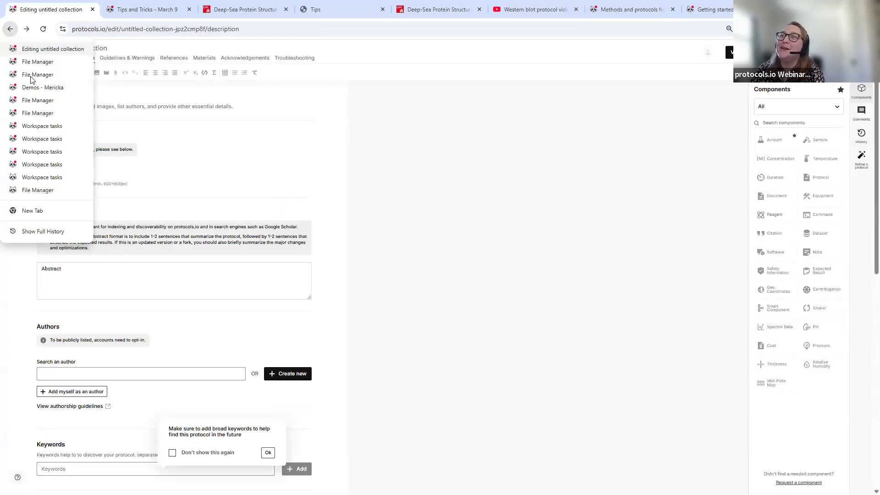
{"action": "left_click", "coordinate": [37, 63]}
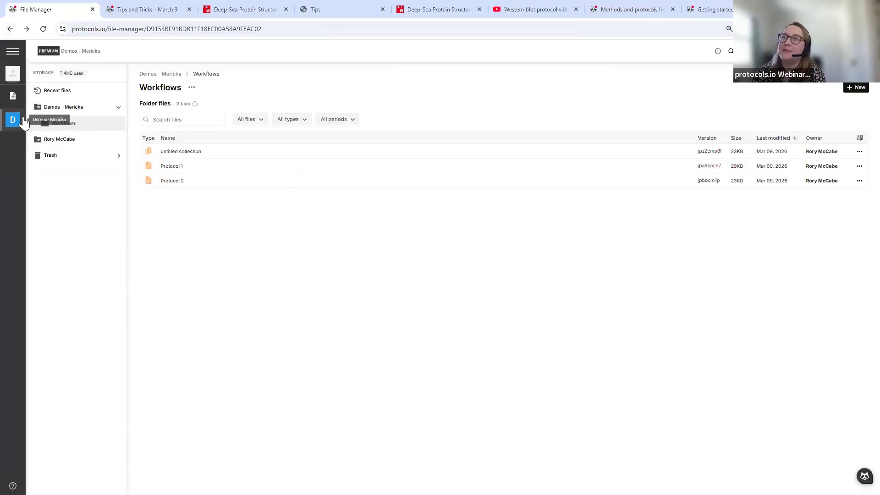
- View the workspace's member list, then open the workspace's top-level folder
{"action": "left_click", "coordinate": [14, 120]}
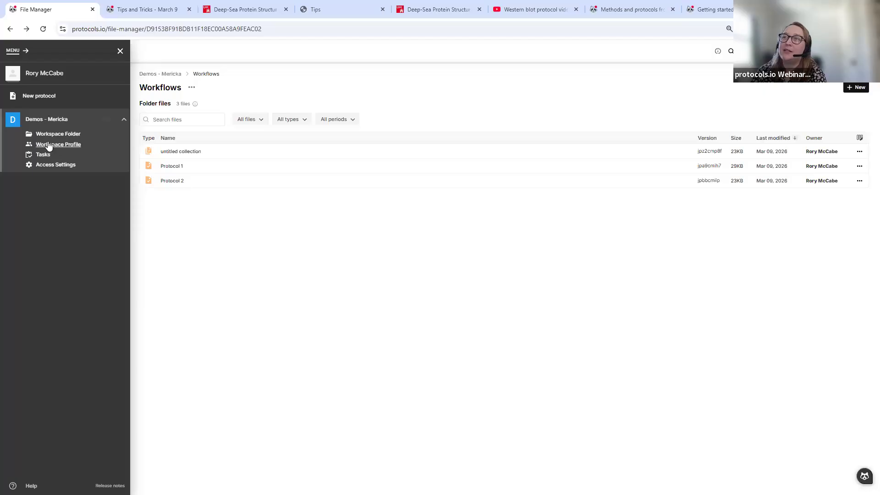
{"action": "left_click", "coordinate": [56, 145]}
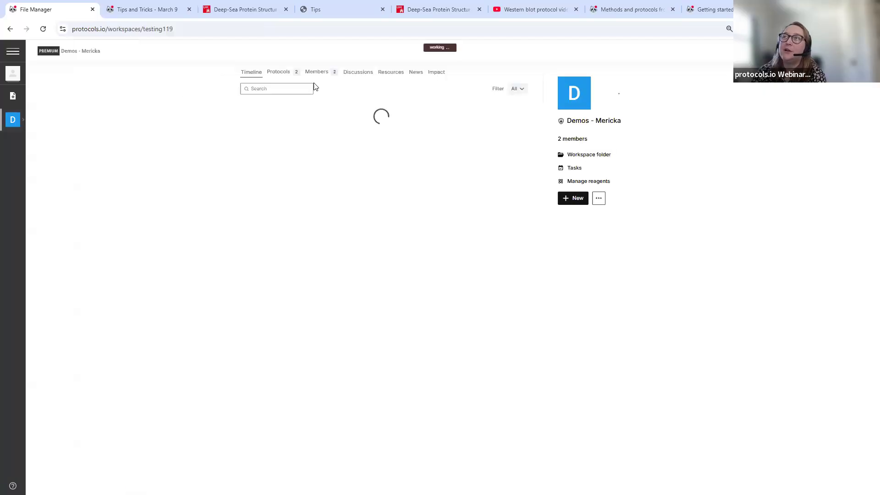
{"action": "left_click", "coordinate": [323, 74]}
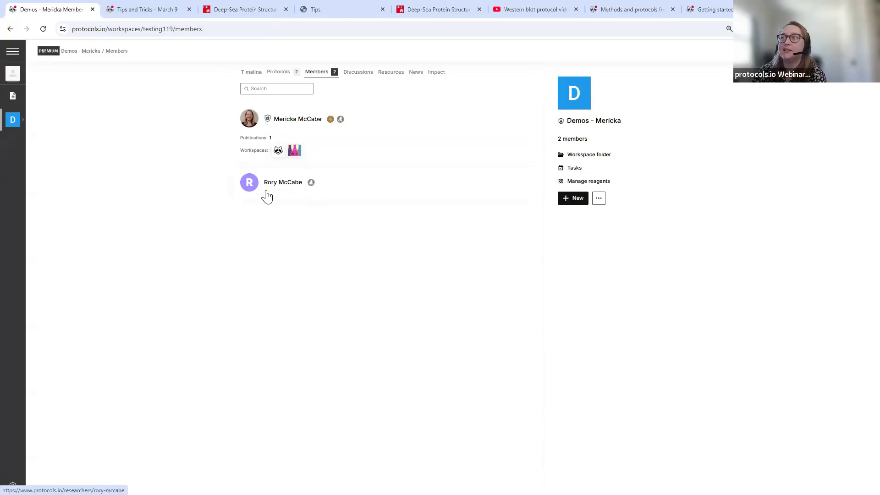
{"action": "left_click", "coordinate": [22, 121]}
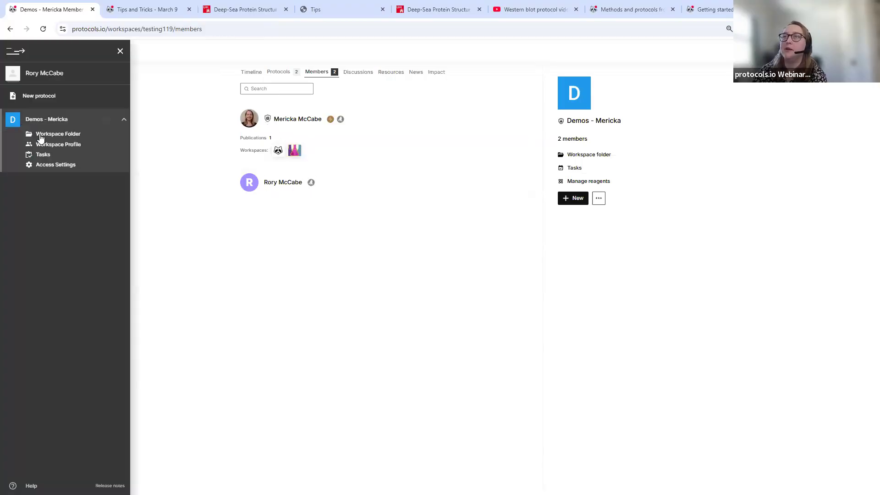
{"action": "left_click", "coordinate": [49, 135]}
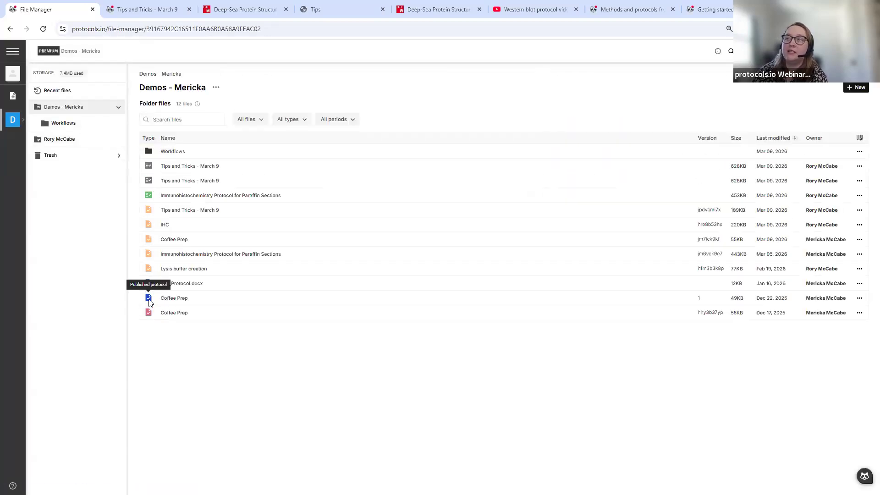
- Open the published Coffee Prep protocol and load its version hhy3b37yp
{"action": "left_click", "coordinate": [171, 302]}
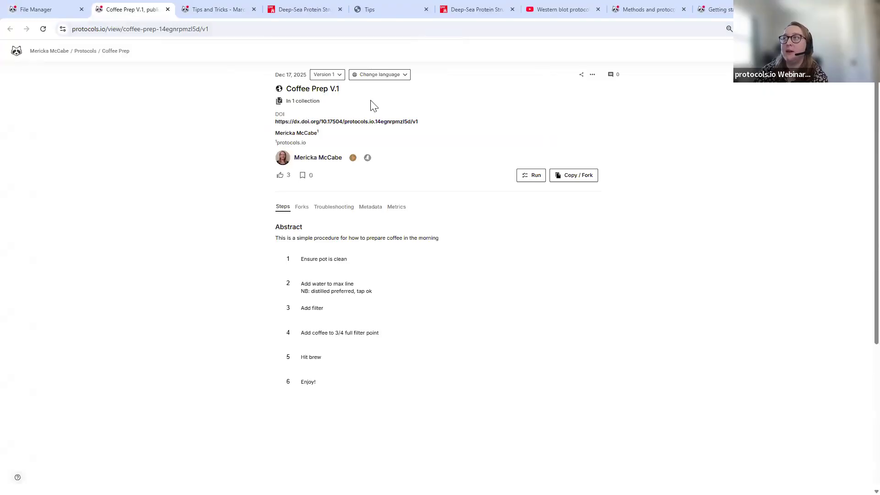
{"action": "left_click", "coordinate": [49, 14]}
{"action": "key", "text": "ctrl+Tab"}
{"action": "left_click", "coordinate": [329, 74]}
{"action": "left_click", "coordinate": [362, 93]}
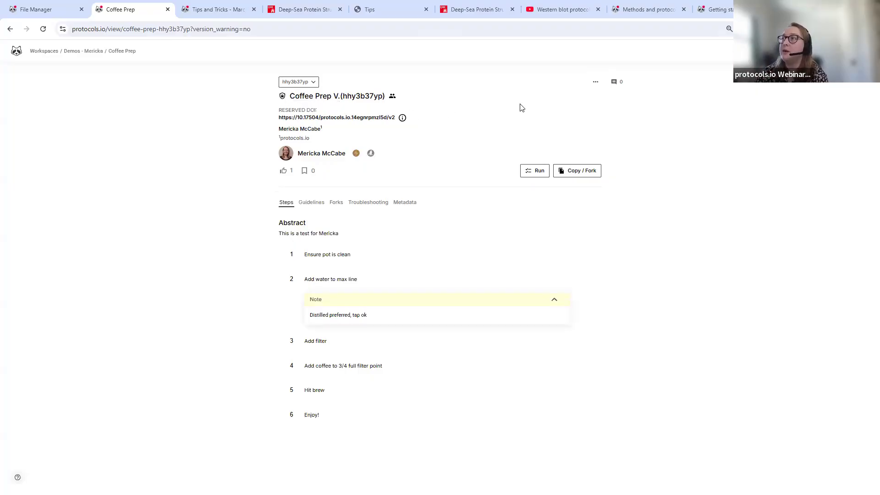
- Open and close Coffee Prep's actions menu, then return to the file list
{"action": "left_click", "coordinate": [596, 84]}
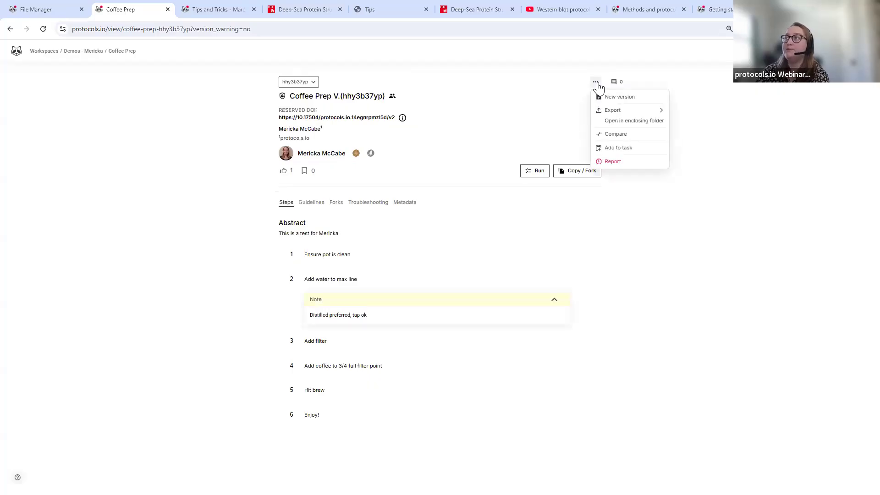
{"action": "left_click", "coordinate": [580, 81]}
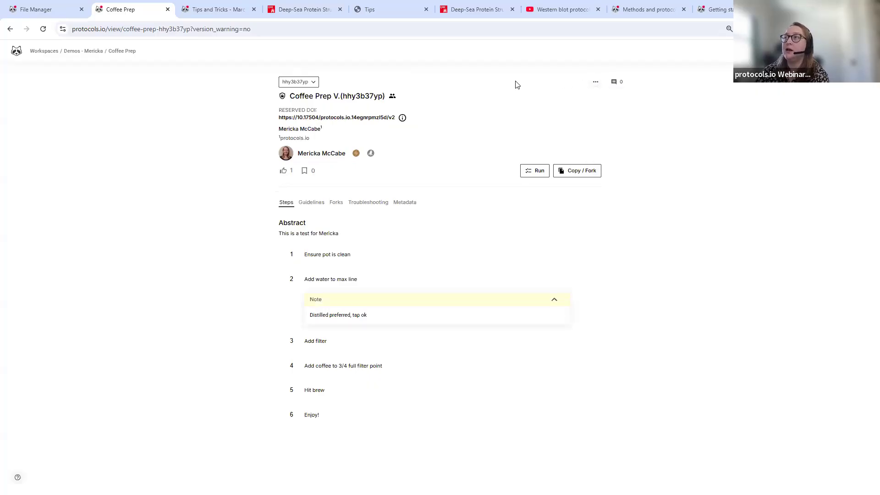
{"action": "left_click", "coordinate": [37, 9]}
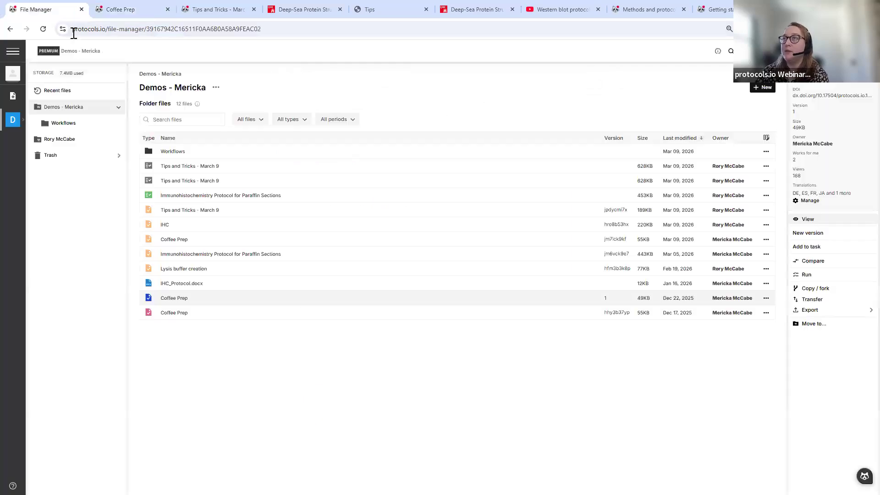
{"action": "left_click", "coordinate": [226, 314]}
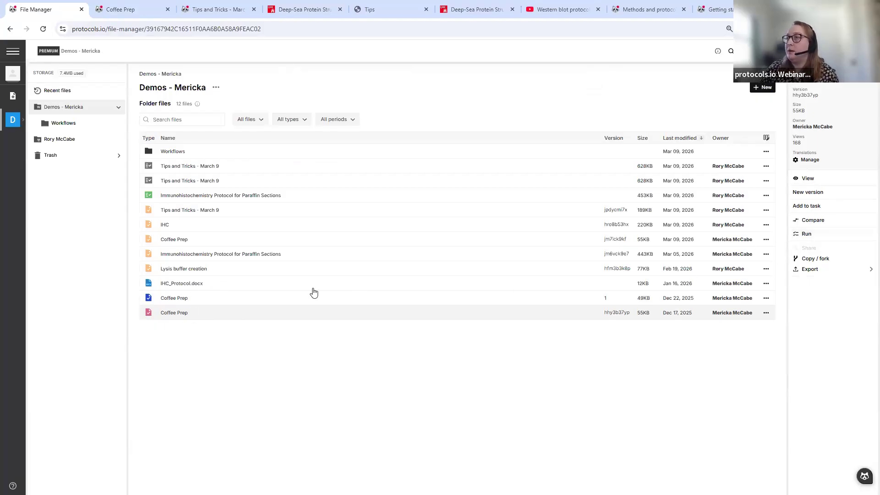
{"action": "left_click", "coordinate": [343, 253]}
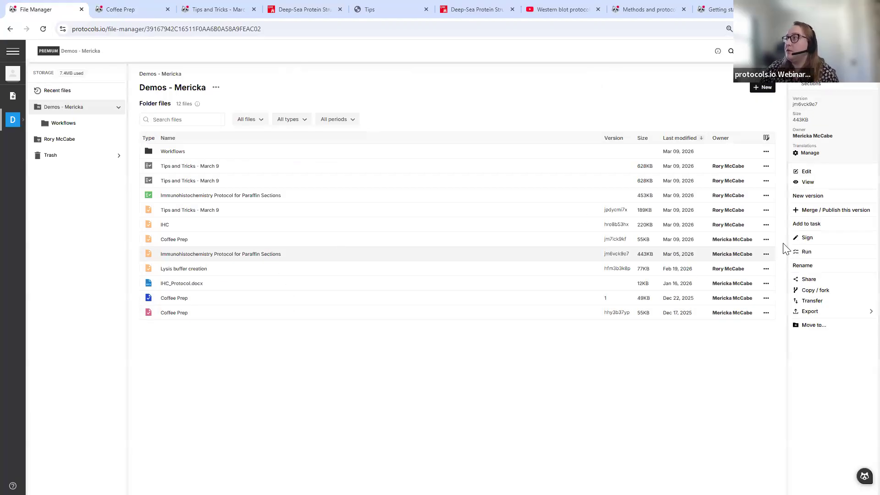
{"action": "left_click", "coordinate": [811, 280]}
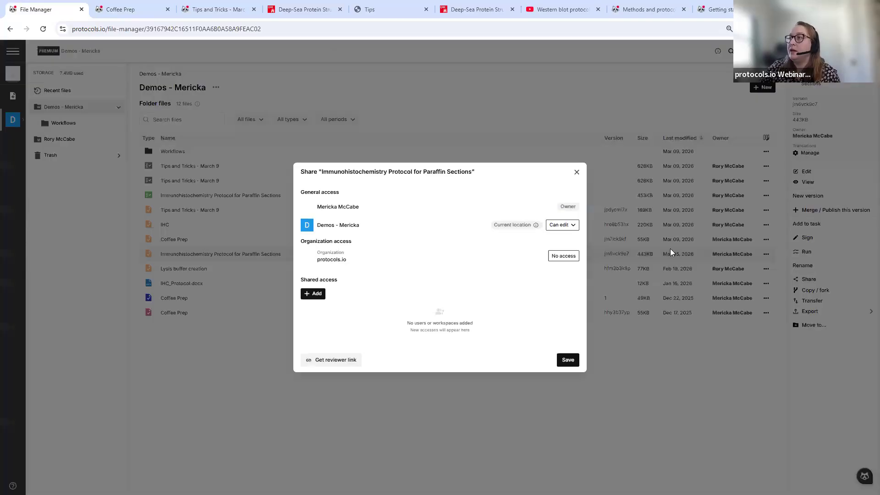
{"action": "left_click", "coordinate": [317, 296]}
{"action": "left_click", "coordinate": [364, 233]}
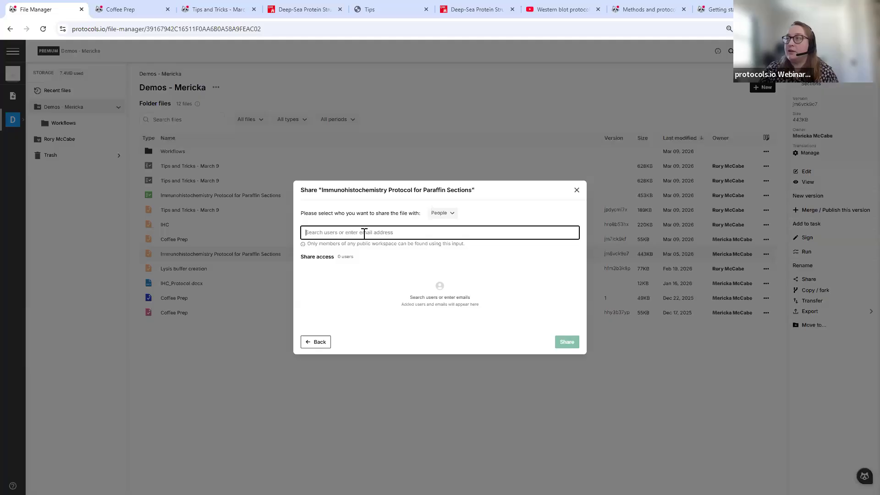
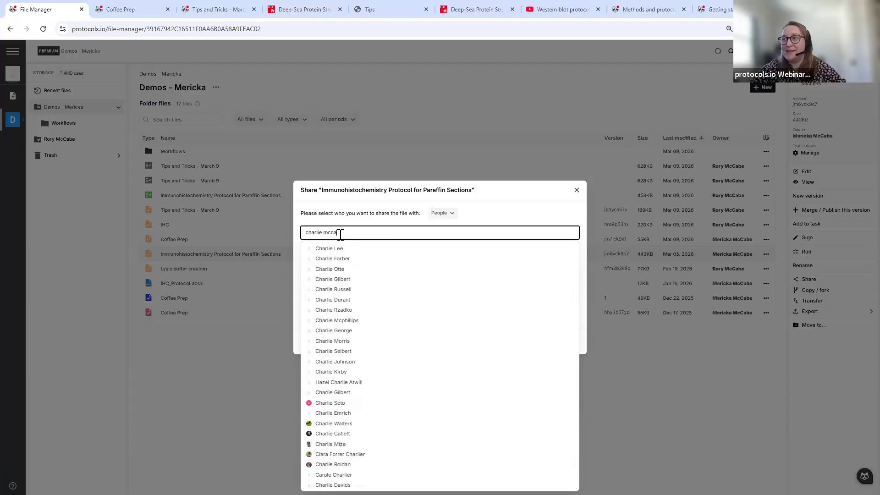
{"action": "key", "text": "ctrl+a"}
{"action": "key", "text": "BackSpace"}
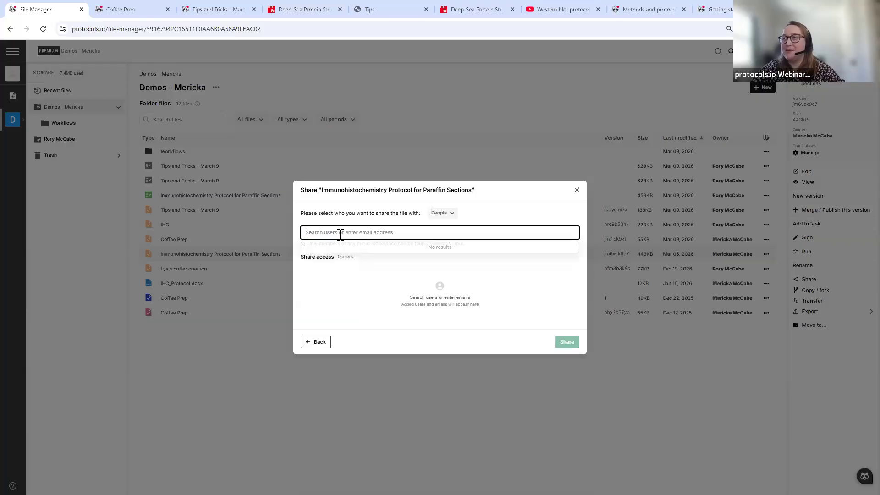
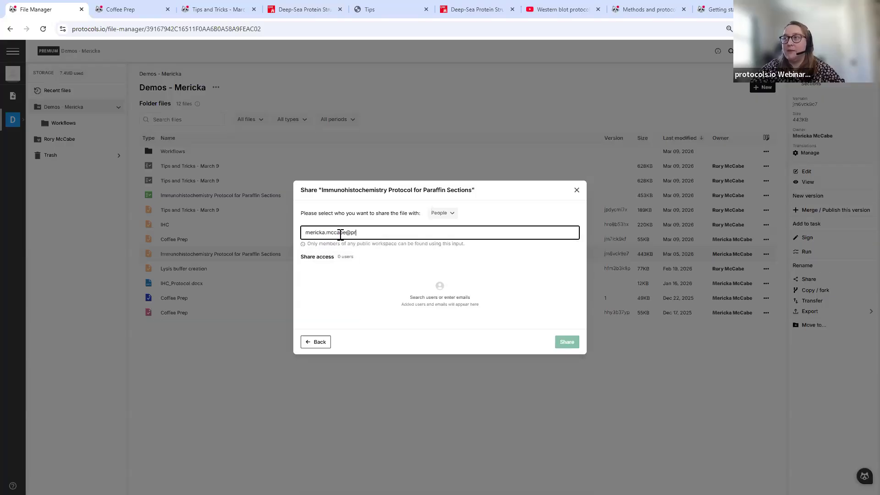
{"action": "left_click", "coordinate": [383, 253]}
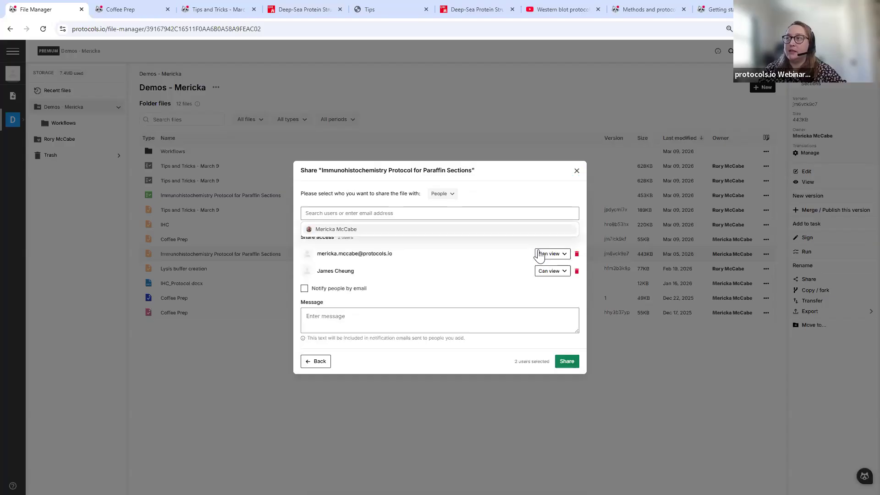
{"action": "left_click", "coordinate": [577, 272]}
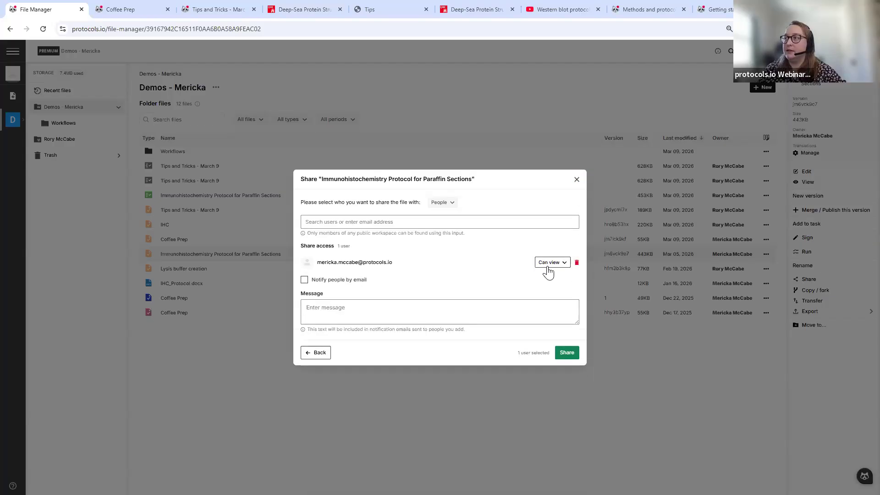
{"action": "left_click", "coordinate": [552, 263]}
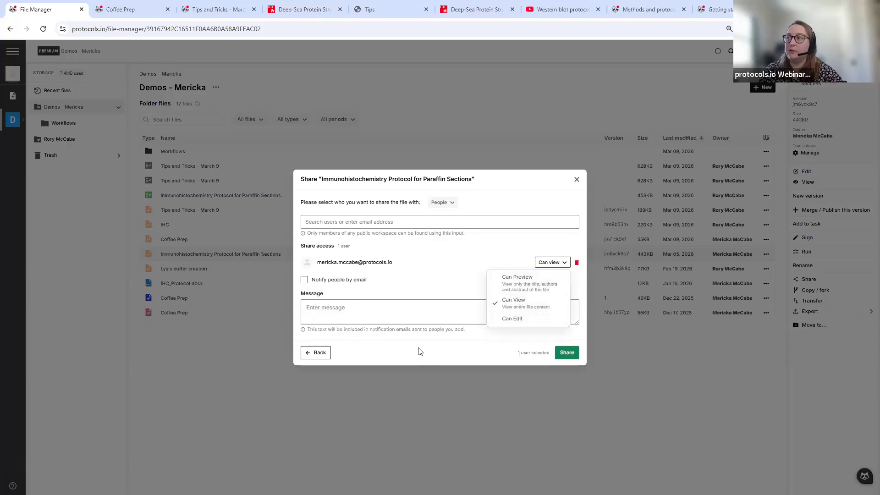
{"action": "left_click", "coordinate": [306, 354]}
{"action": "left_click", "coordinate": [305, 354]}
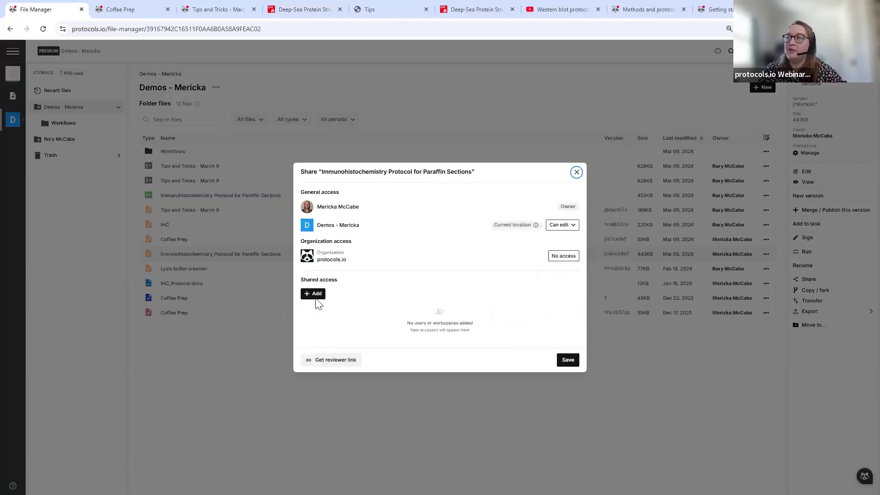
{"action": "left_click", "coordinate": [329, 361]}
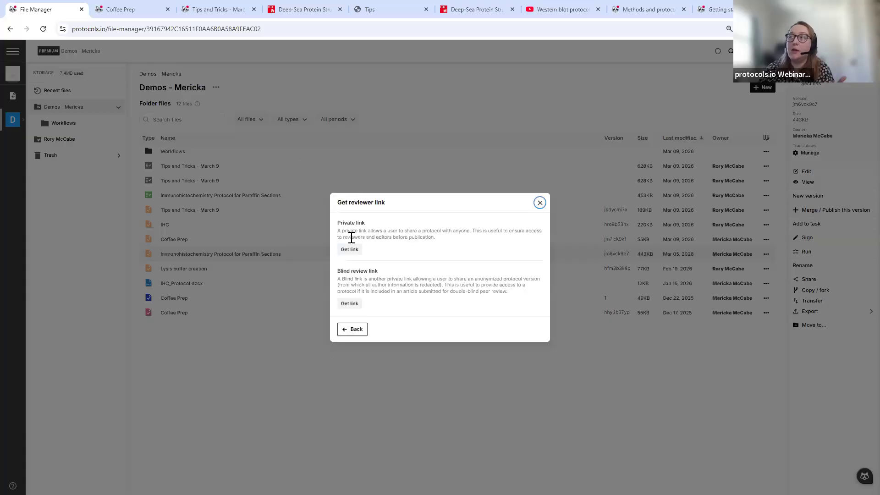
{"action": "left_click", "coordinate": [353, 252]}
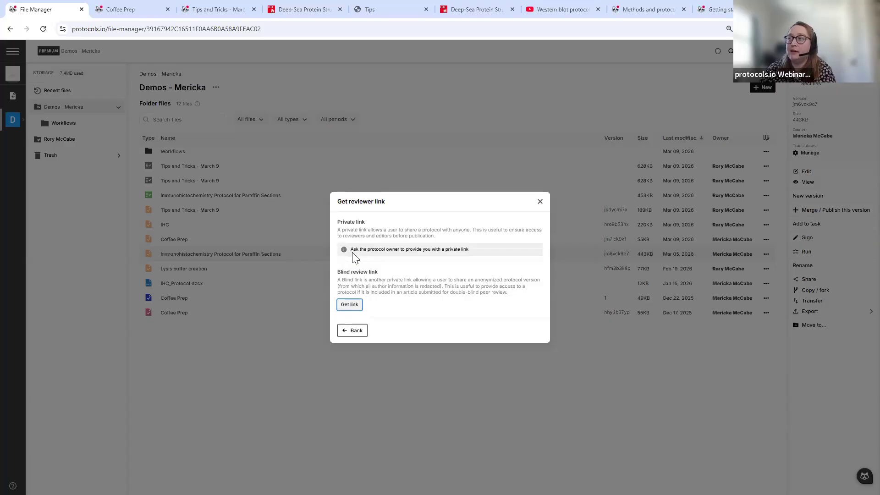
{"action": "left_click", "coordinate": [540, 202]}
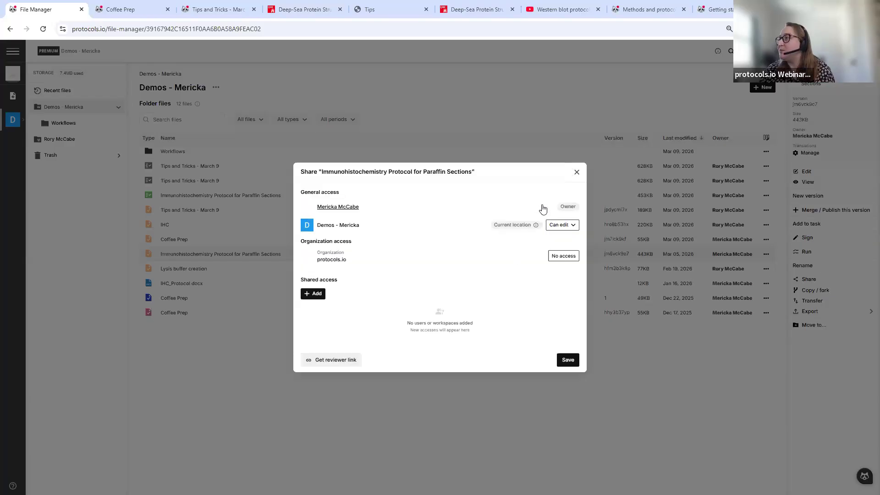
{"action": "left_click", "coordinate": [224, 276]}
{"action": "left_click", "coordinate": [224, 271]}
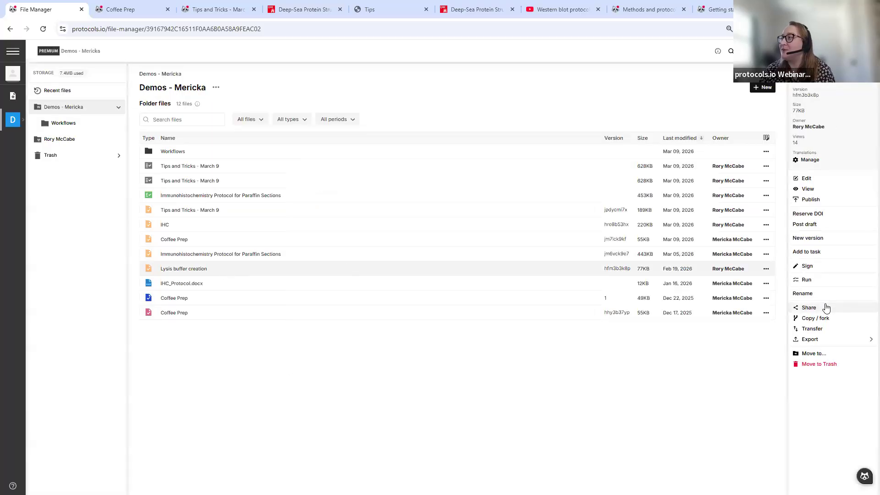
- Generate a private reviewer link for Lysis buffer creation
{"action": "left_click", "coordinate": [806, 308]}
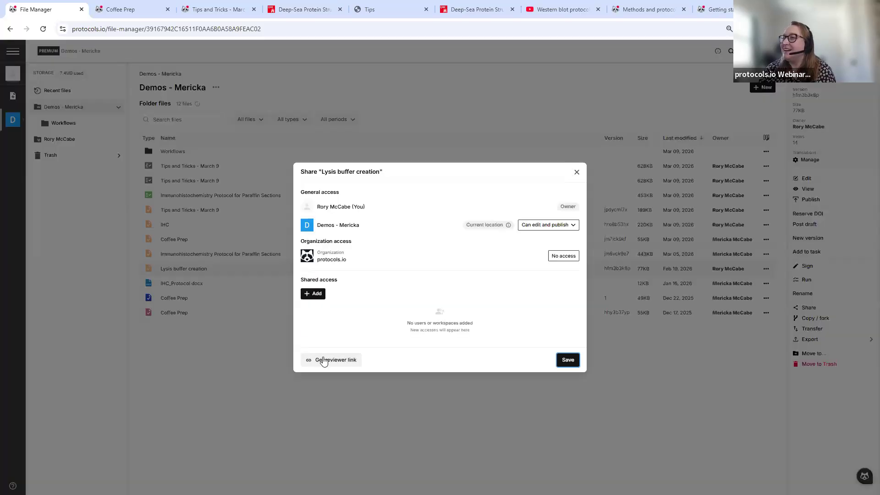
{"action": "left_click", "coordinate": [324, 360]}
{"action": "left_click", "coordinate": [347, 251]}
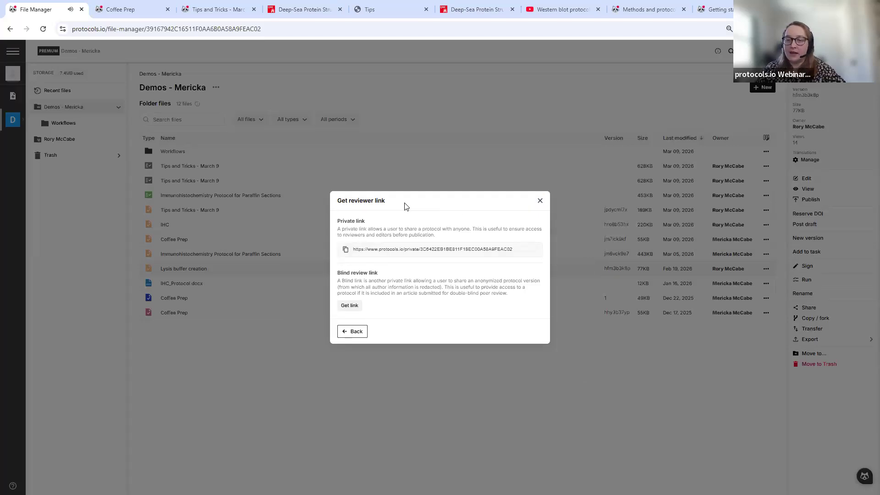
- Verify the private reviewer link opens in a logged-out Incognito window
{"action": "key", "text": "ctrl+shift+n"}
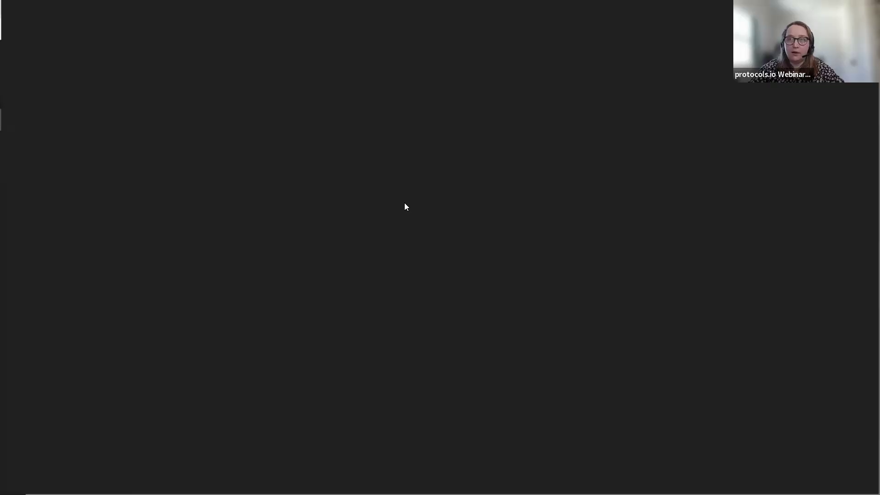
{"action": "key", "text": "ctrl+v"}
{"action": "key", "text": "Return"}
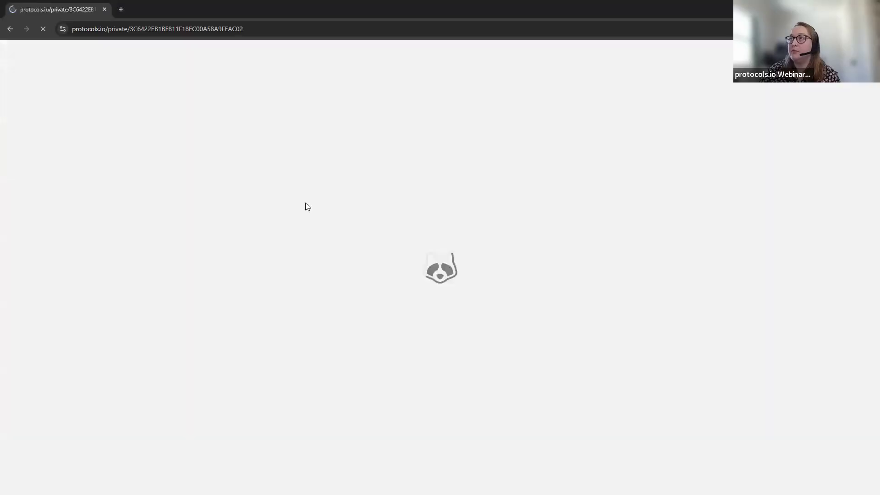
{"action": "scroll", "coordinate": [356, 264], "scroll_direction": "down", "scroll_amount": 2}
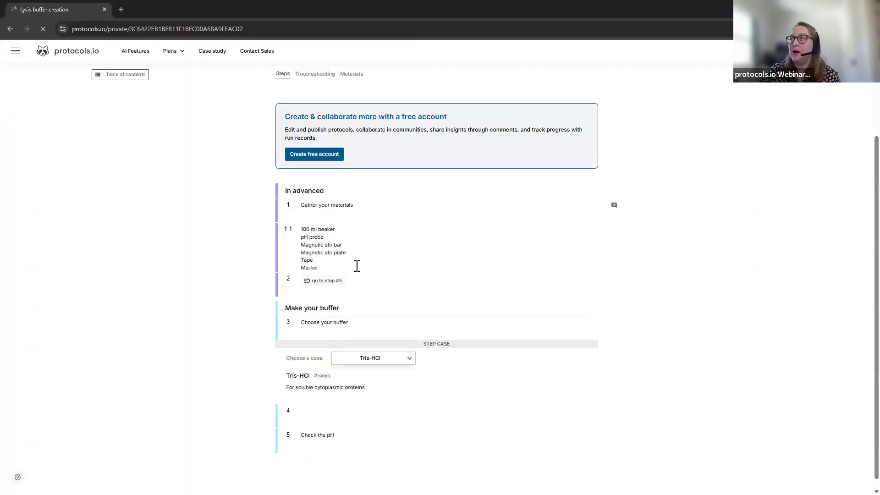
{"action": "scroll", "coordinate": [332, 316], "scroll_direction": "up", "scroll_amount": 2}
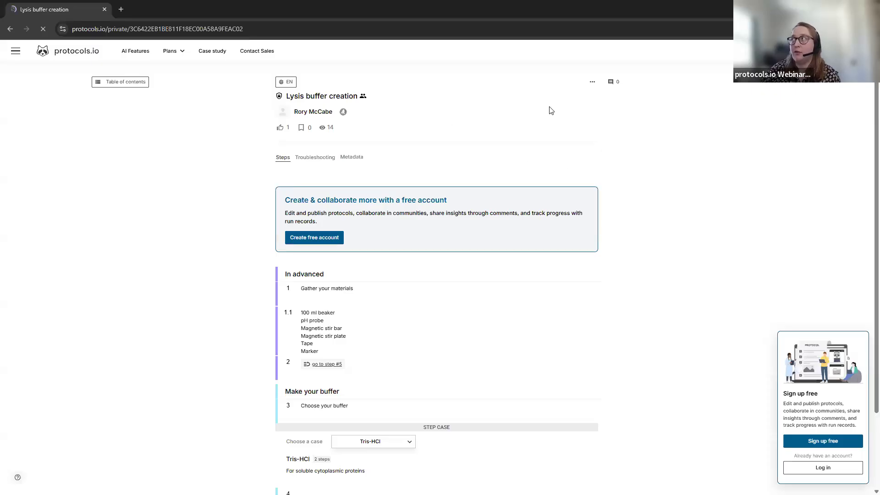
{"action": "left_click_drag", "start_coordinate": [168, 5], "coordinate": [234, 28]}
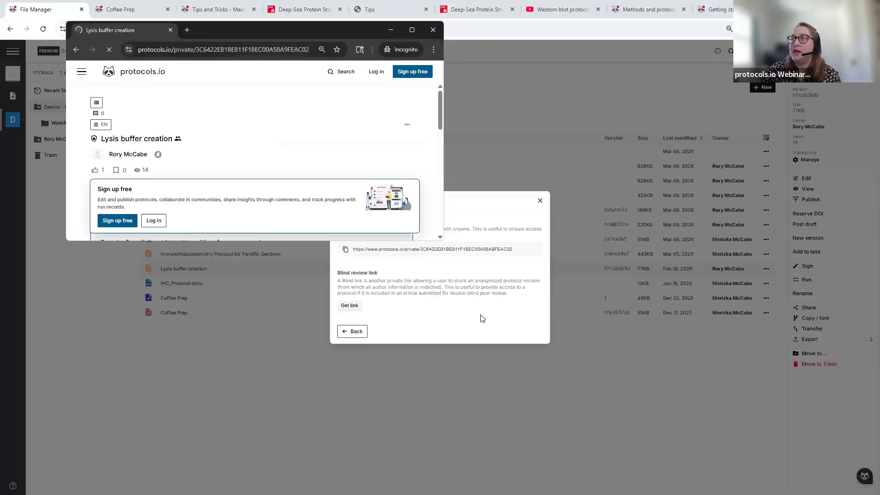
{"action": "left_click", "coordinate": [435, 309]}
- Generate and copy the blind review link, then paste it into a new Incognito window
{"action": "left_click", "coordinate": [357, 306]}
{"action": "left_click", "coordinate": [346, 306]}
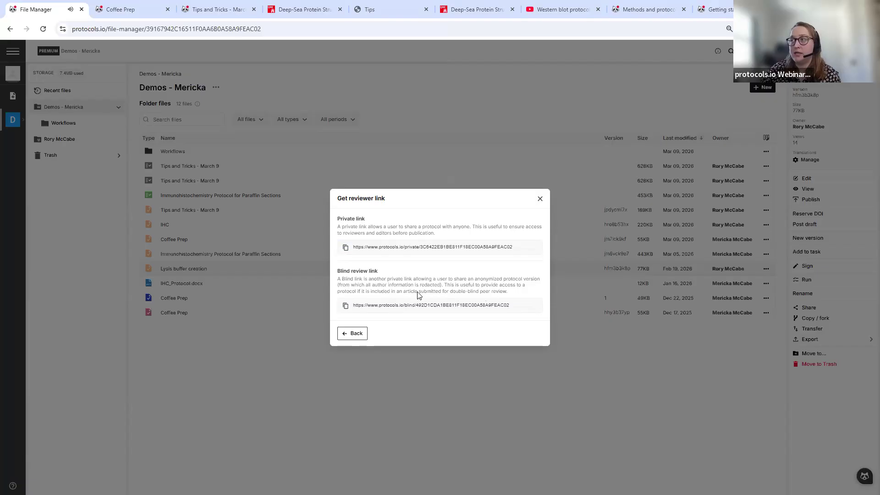
{"action": "left_click", "coordinate": [339, 410]}
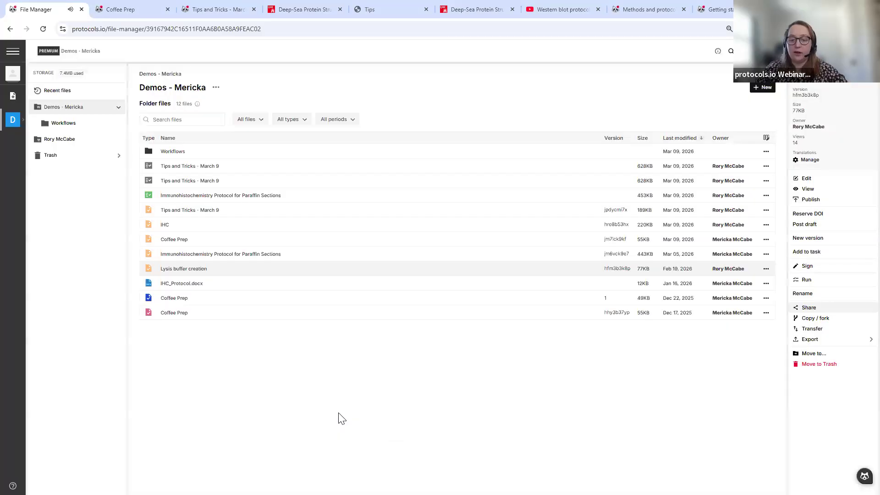
{"action": "key", "text": "ctrl+shift+n"}
{"action": "key", "text": "ctrl+v"}
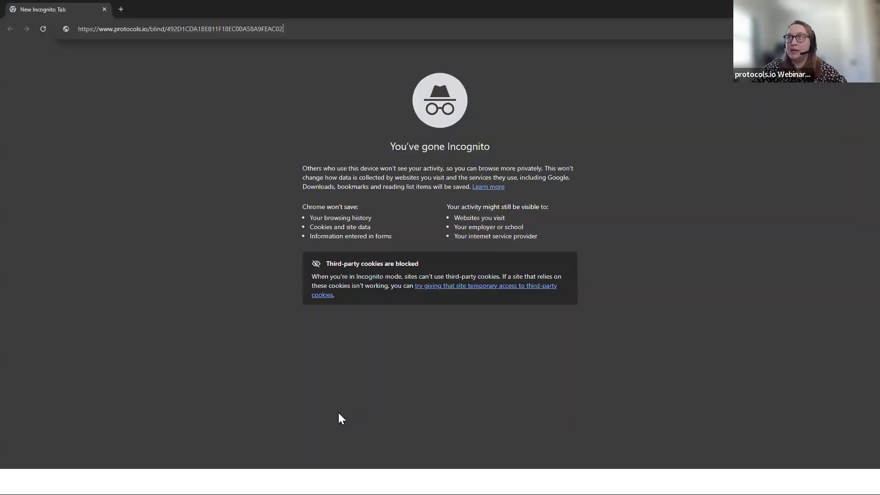
- Load the pasted blind review link for Lysis buffer creation in Incognito
{"action": "key", "text": "Return"}
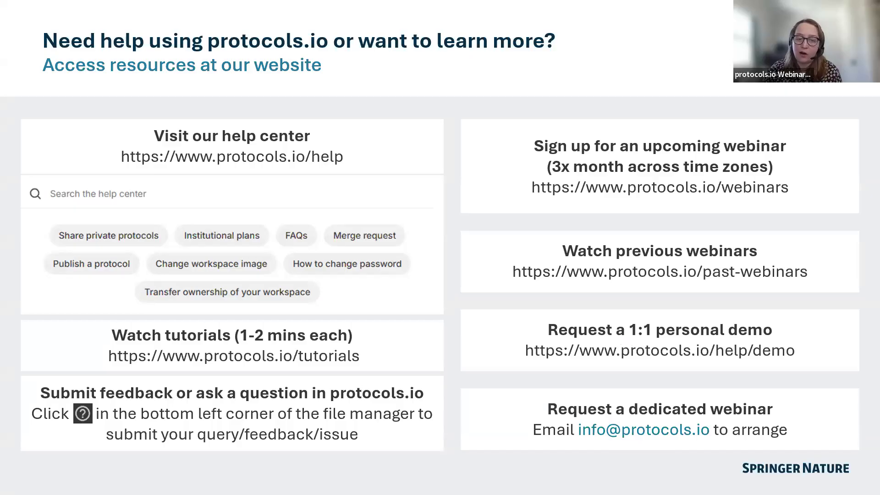
- Advance to the Q&A slide with the Webinar Feedback Survey QR code
{"action": "key", "text": "Right"}
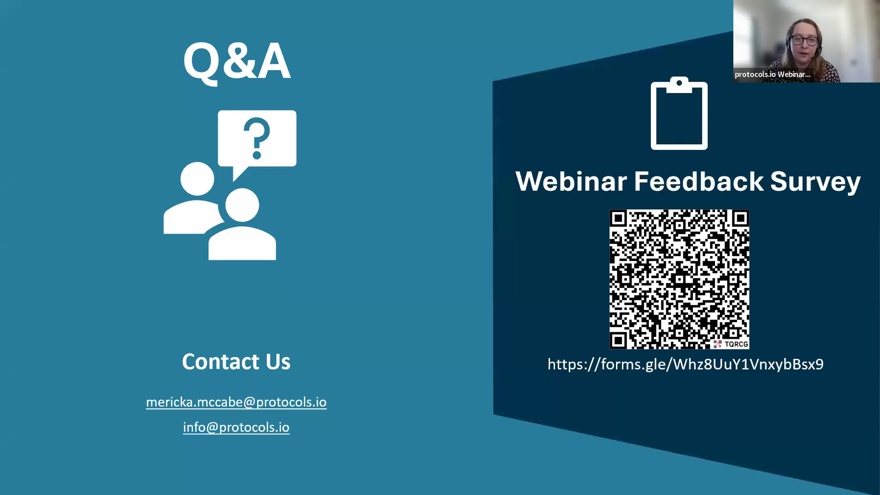